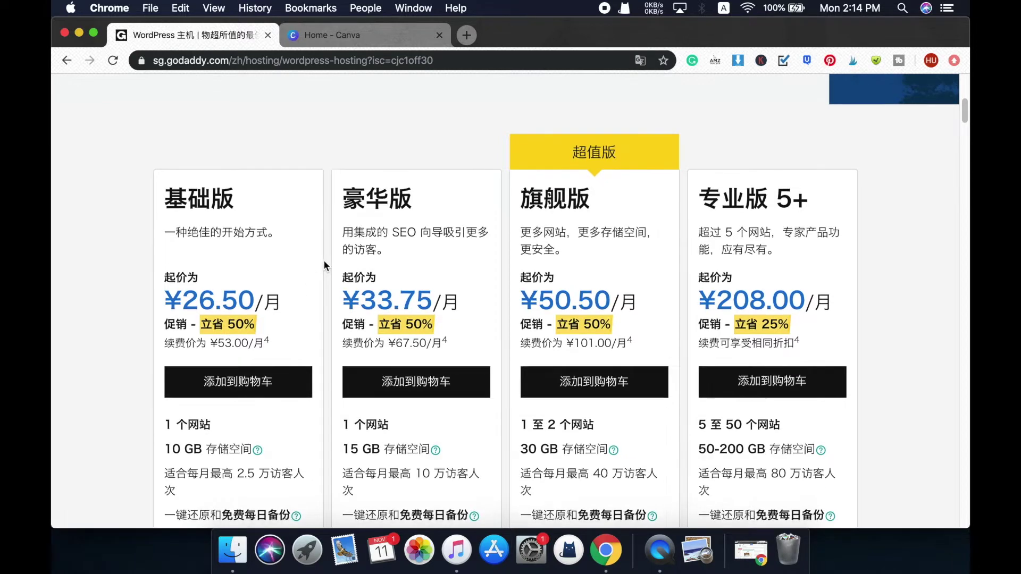
Step: Go to the account's hosting management page and start creating a new Managed WordPress site
scroll(324, 262, up, 5)
scroll(324, 260, up, 2)
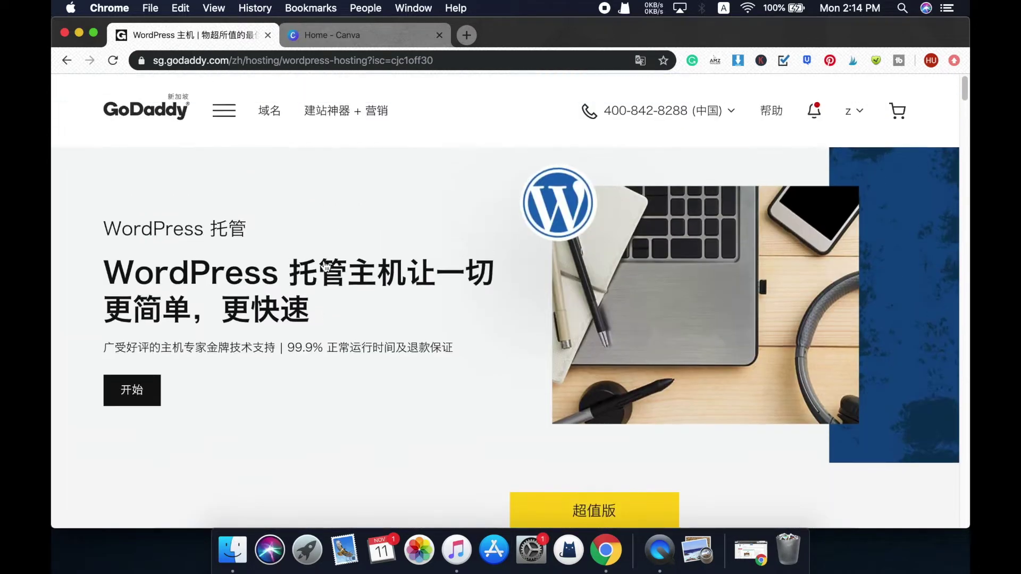
click(860, 113)
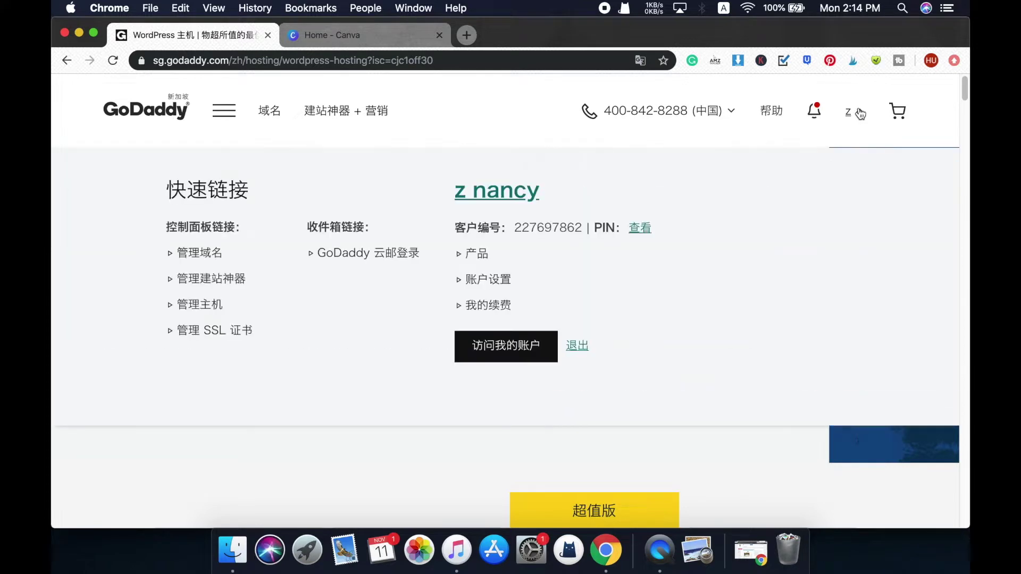
click(200, 312)
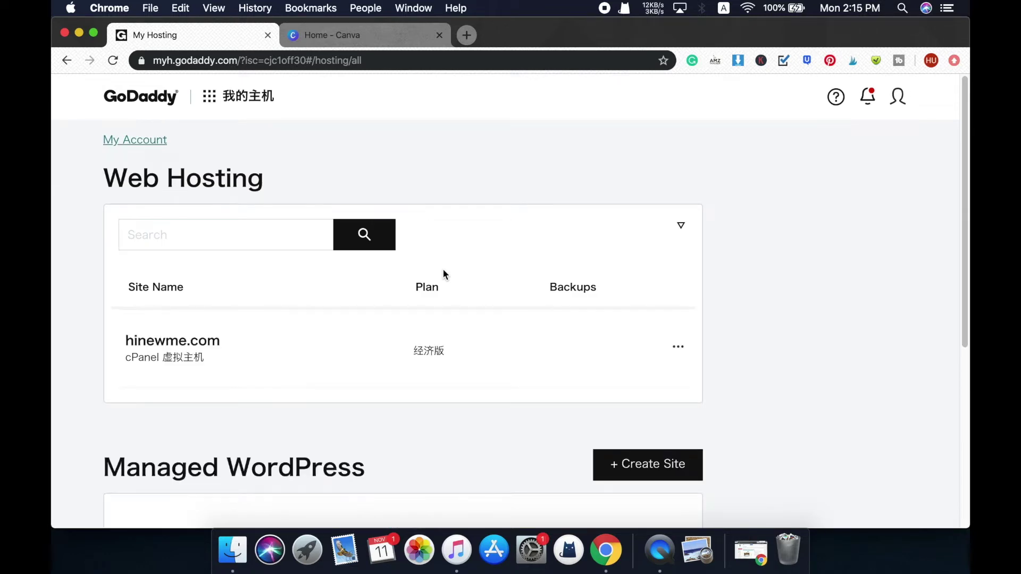
scroll(472, 258, down, 6)
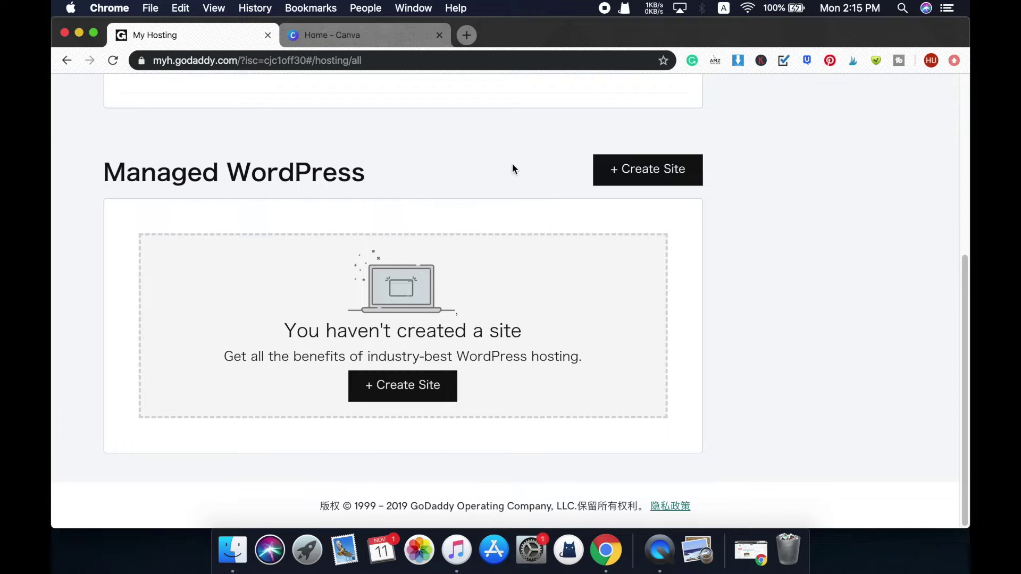
click(433, 392)
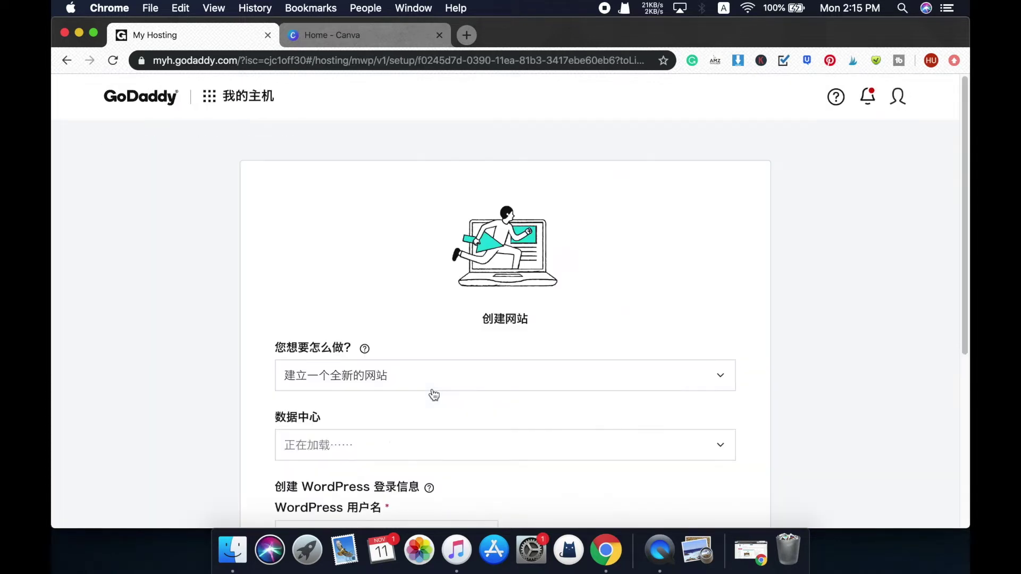
Step: Enter the WordPress username in the login details for the new site
scroll(642, 267, down, 1)
scroll(642, 272, down, 1)
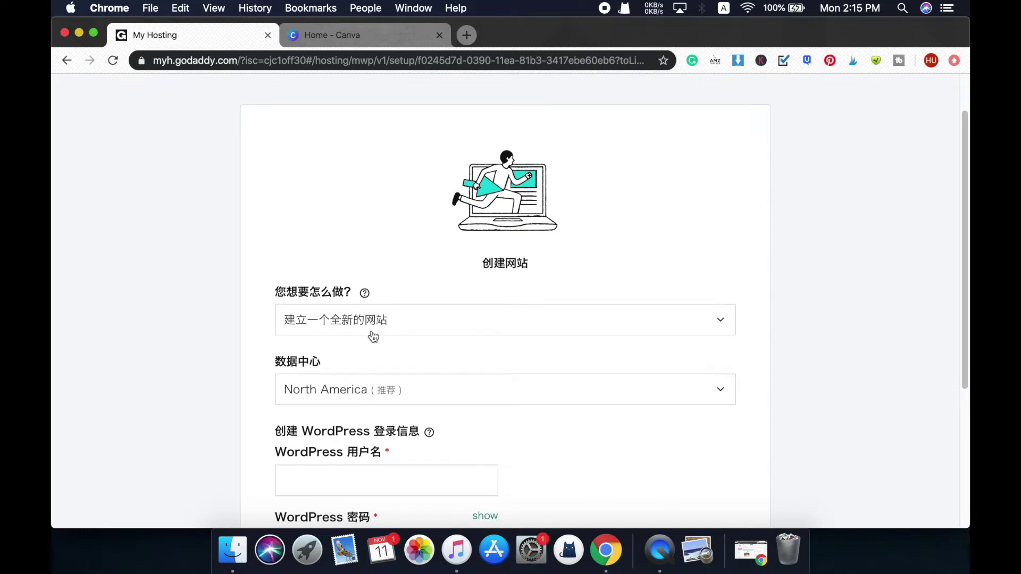
scroll(599, 319, down, 1)
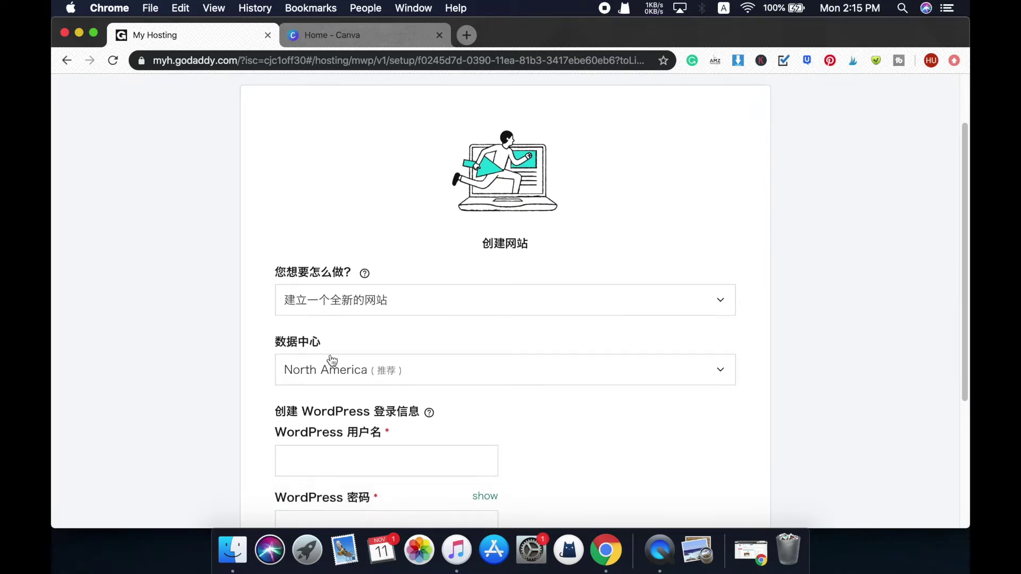
scroll(422, 372, down, 2)
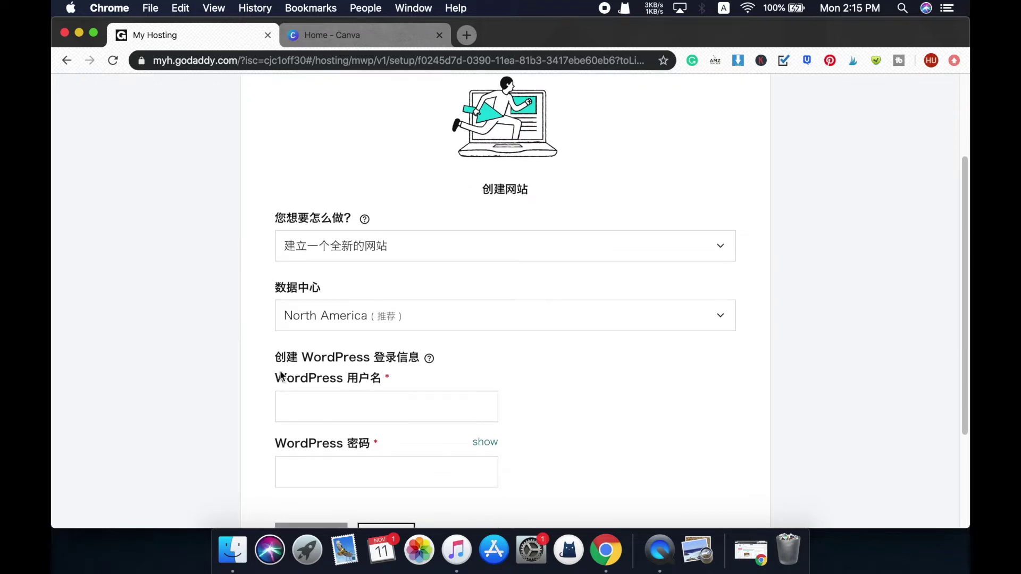
click(379, 403)
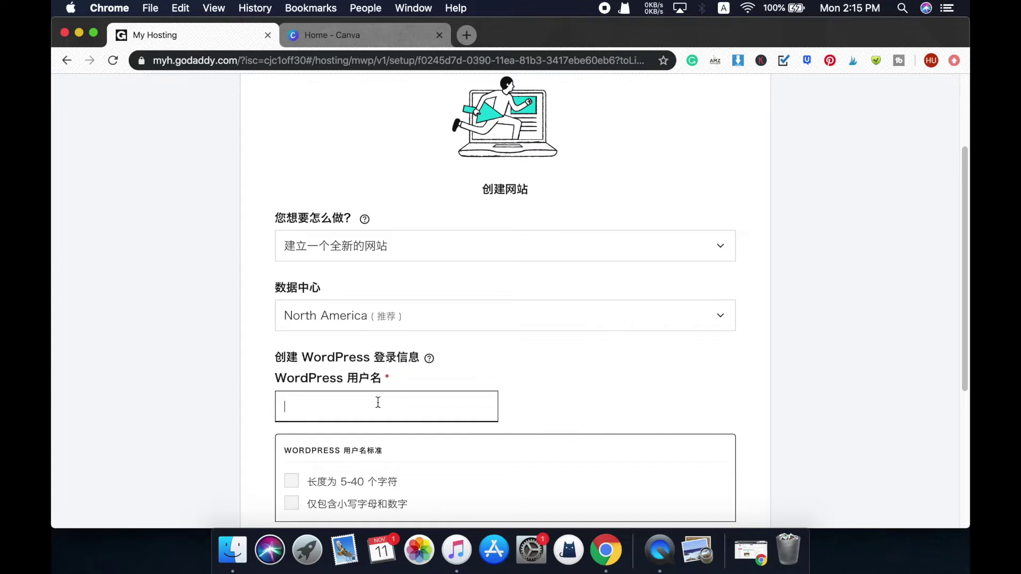
text(N)
key(BackSpace)
text(nancy)
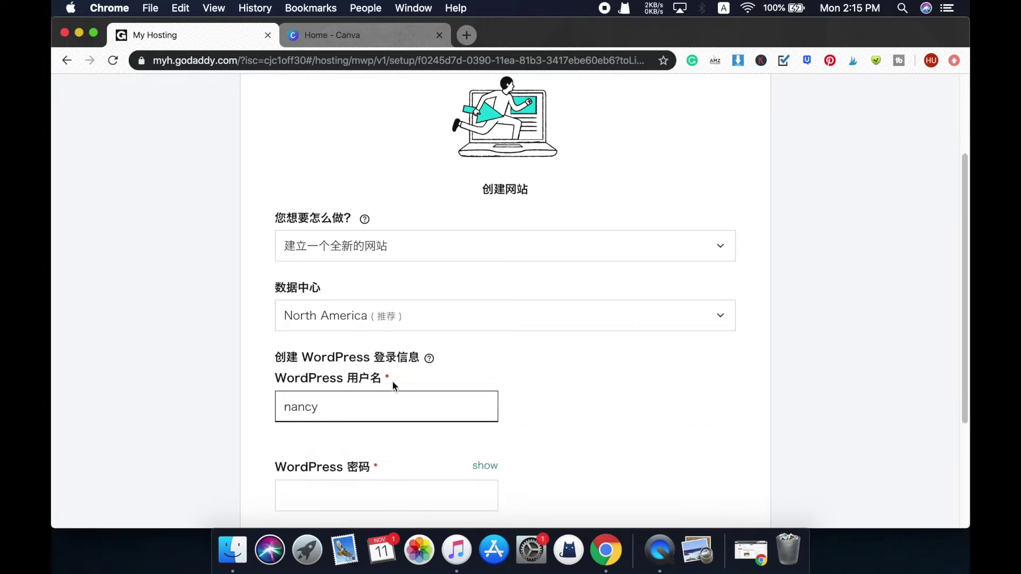
Step: Enter a WordPress password that meets all the listed criteria, including an uppercase letter
scroll(392, 381, down, 3)
click(382, 366)
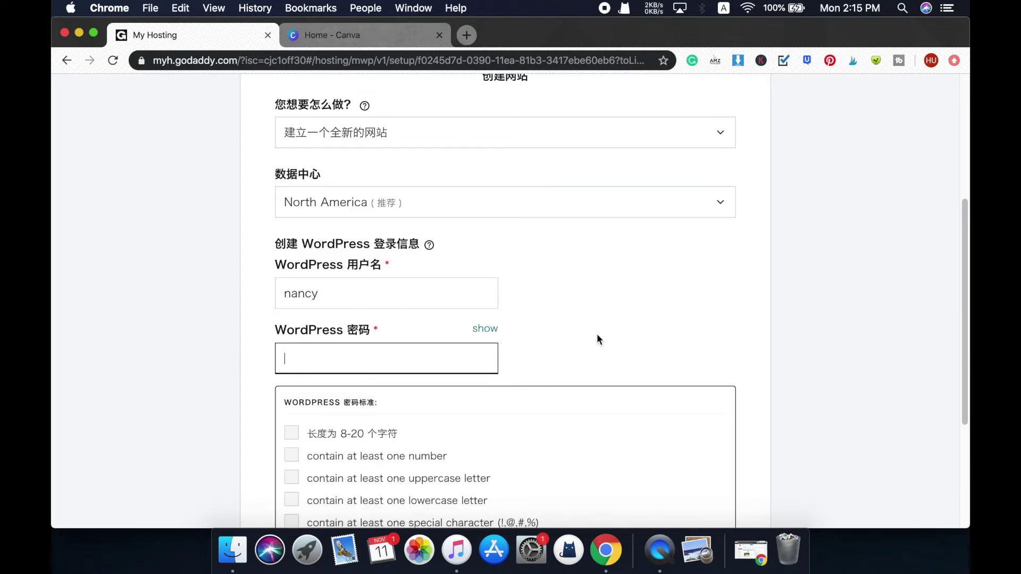
text(******)
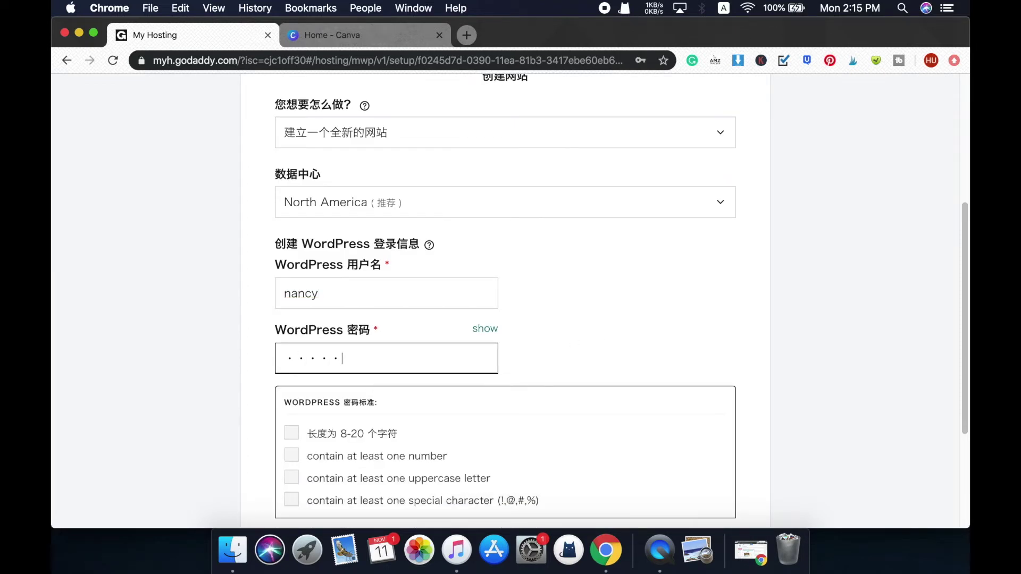
text(******)
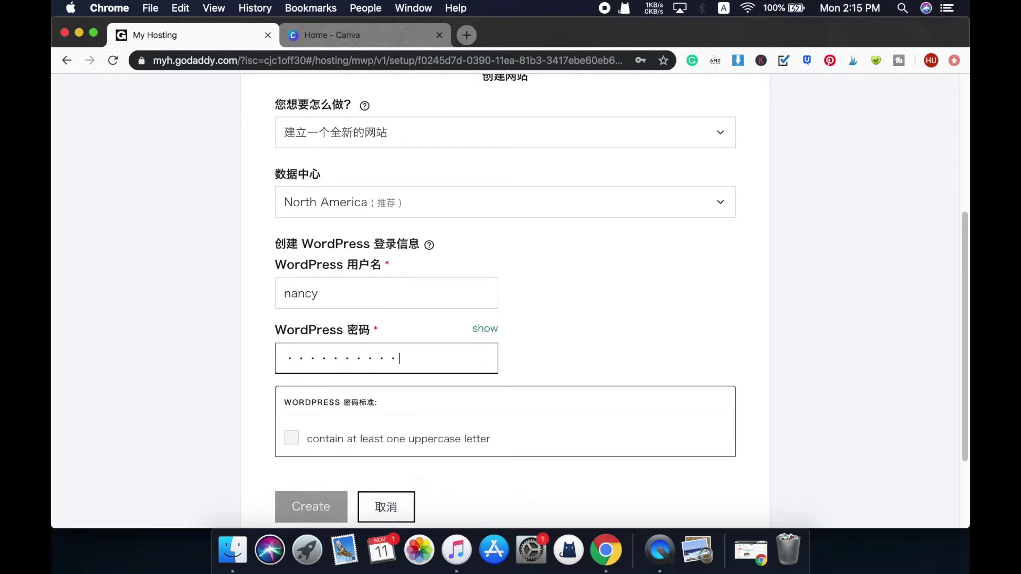
click(320, 360)
text(A)
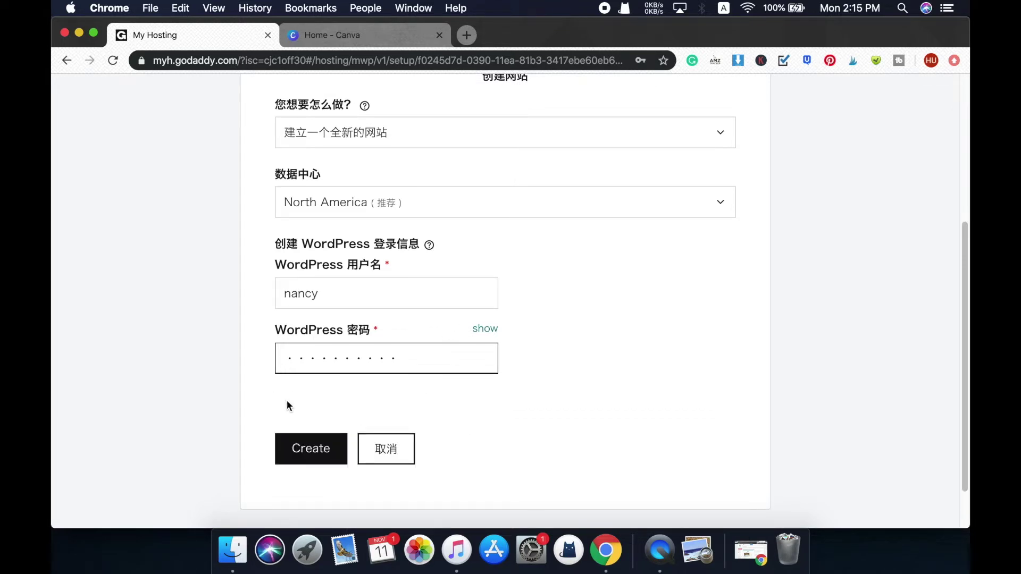
Step: Submit the site setup form to create the WordPress site
click(309, 452)
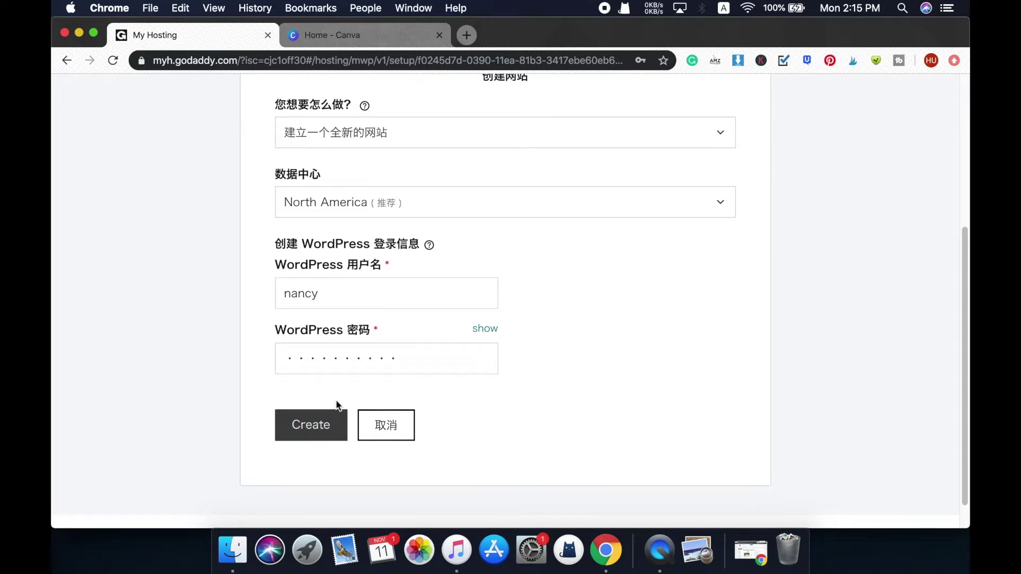
scroll(368, 438, up, 1)
click(327, 455)
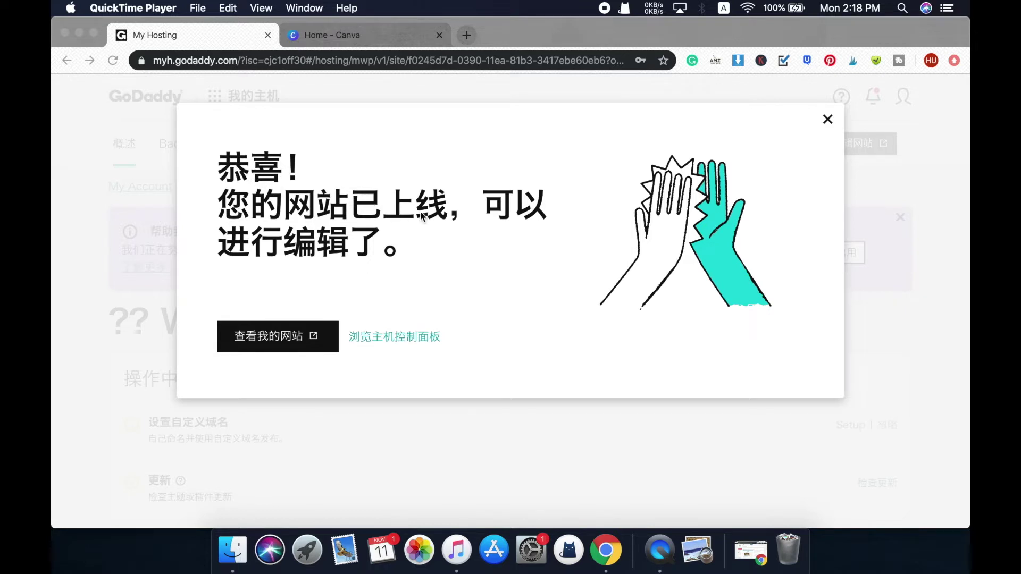
Step: Open the newly created WordPress site and look over its default home page down to the footer
click(402, 220)
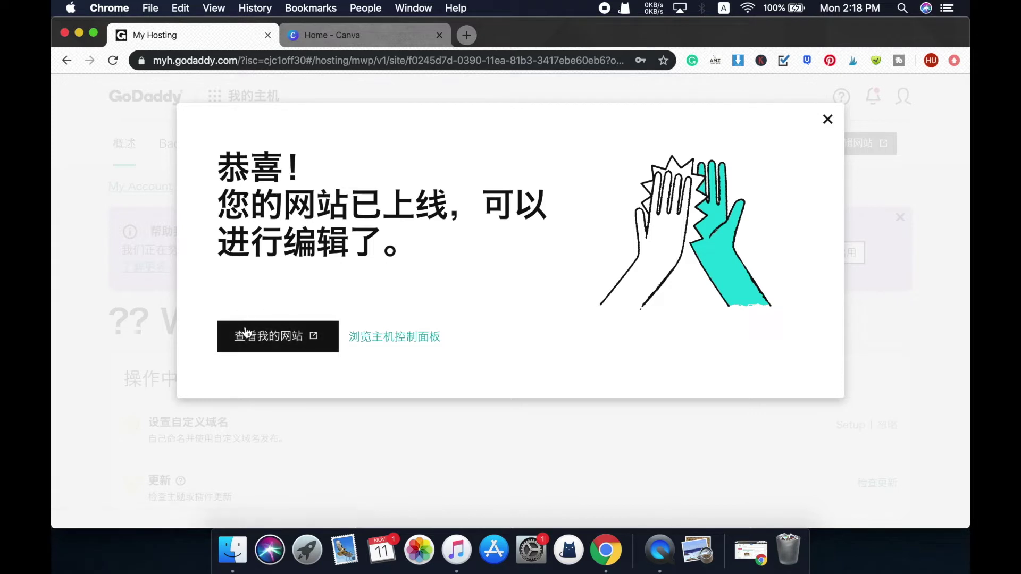
click(291, 343)
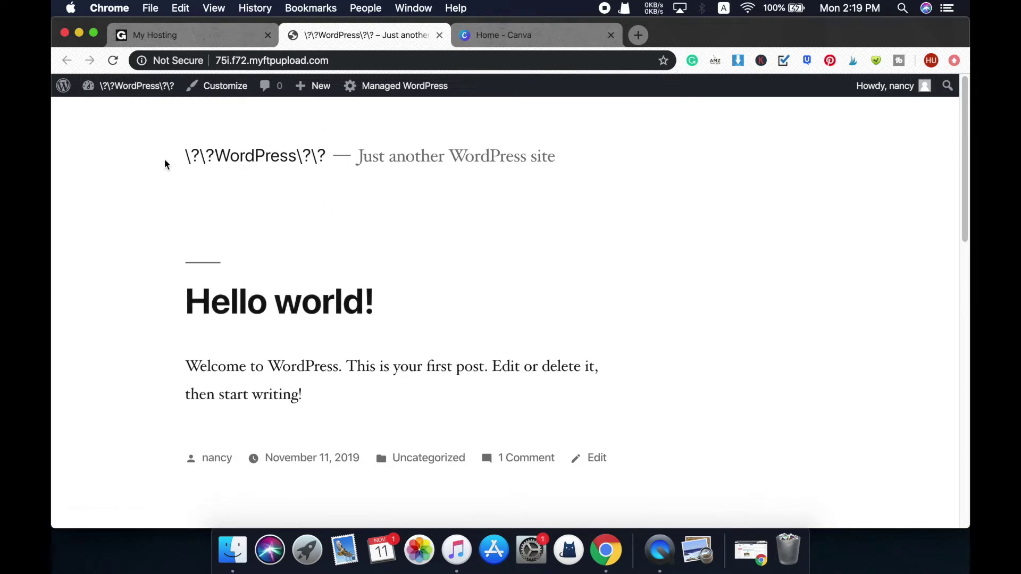
scroll(518, 215, down, 4)
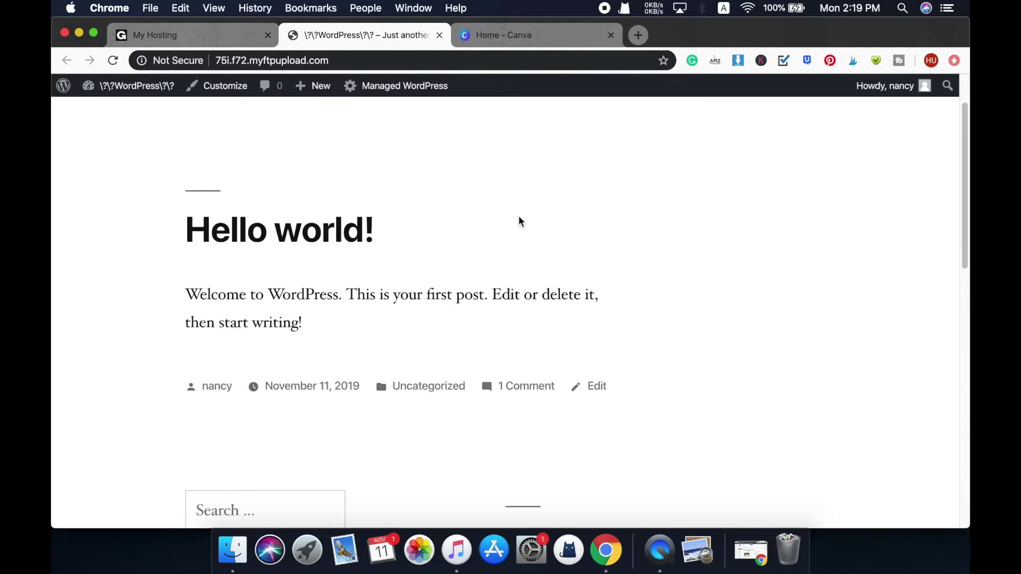
scroll(460, 344, down, 5)
scroll(461, 344, down, 5)
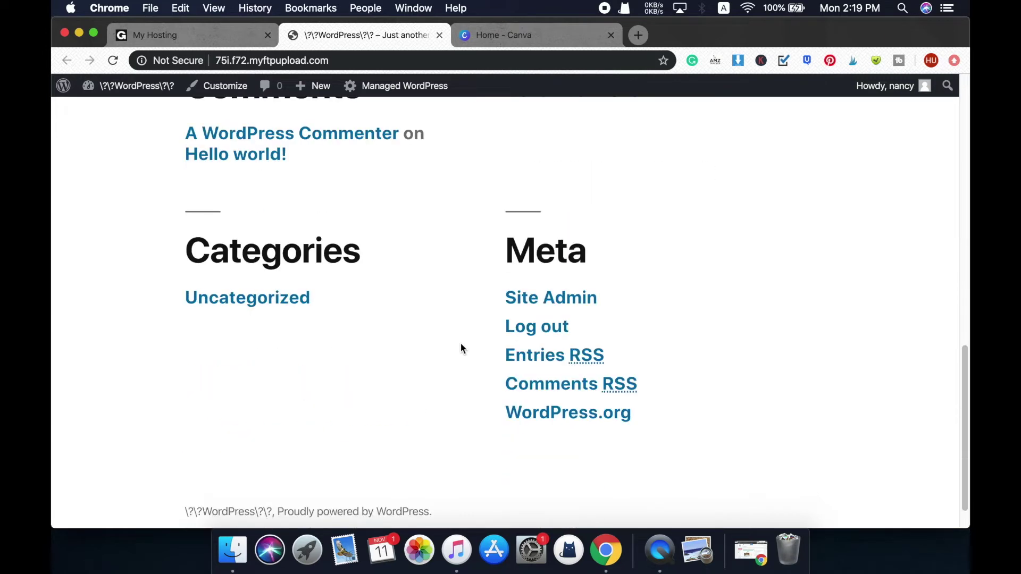
scroll(461, 343, up, 10)
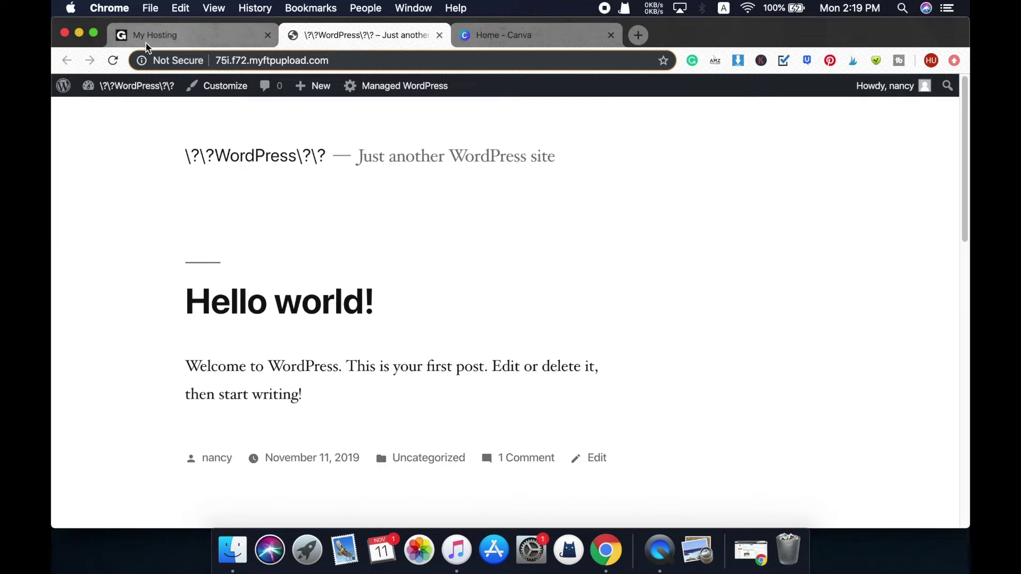
Step: Return to the hosting overview, check the domain choices in the custom domain setup, and cancel without connecting one
click(191, 35)
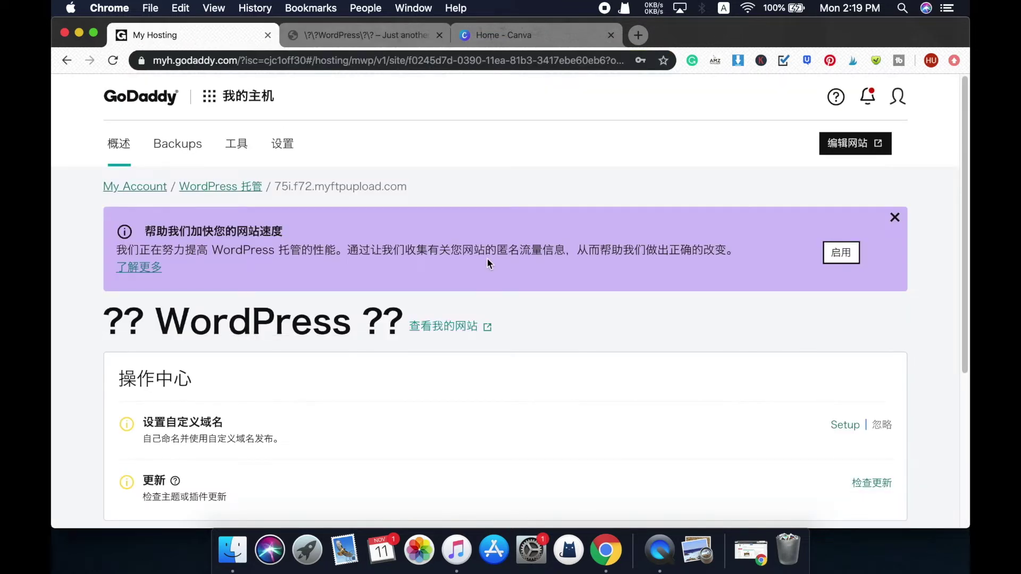
scroll(490, 239, down, 2)
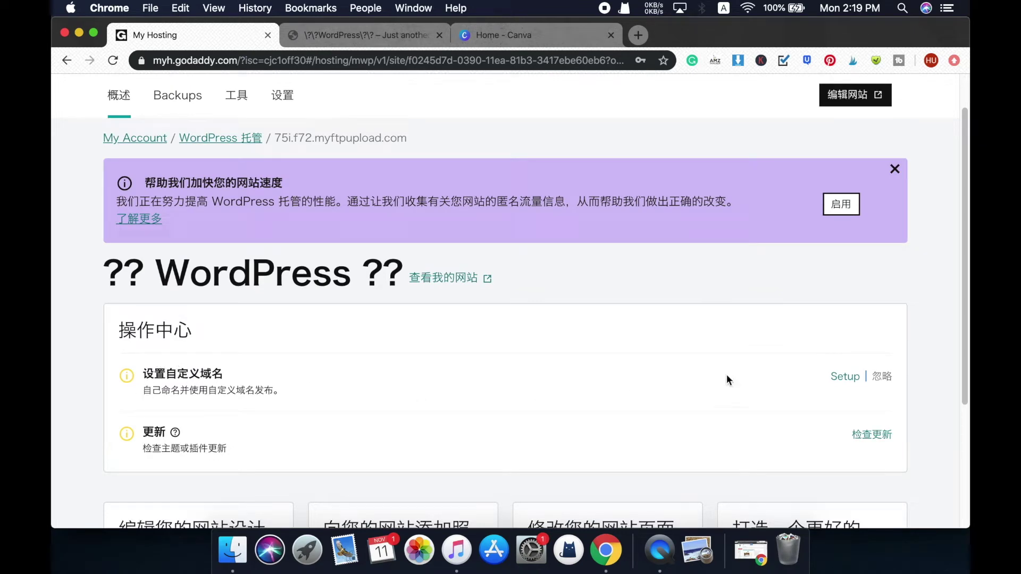
click(846, 379)
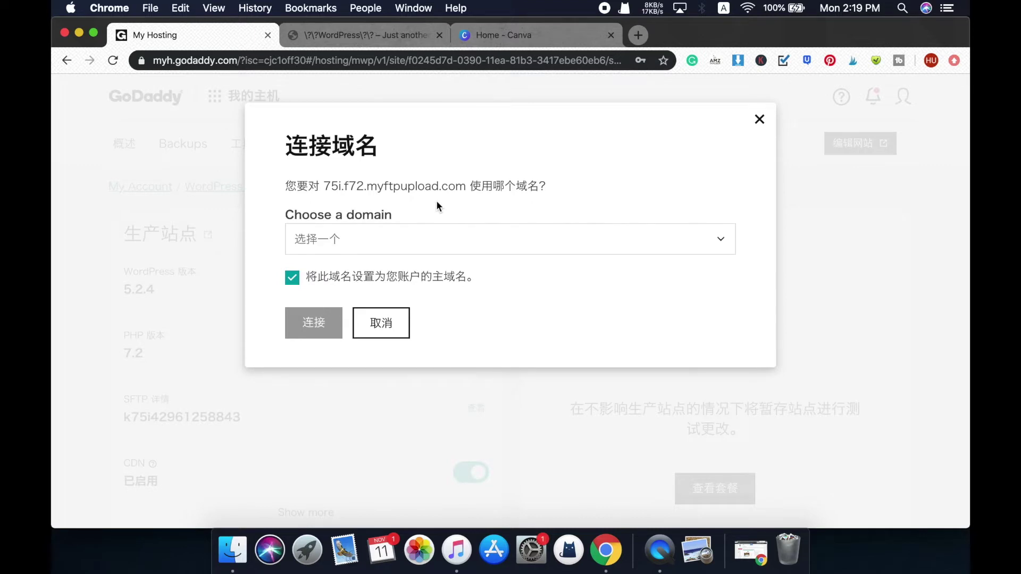
click(527, 242)
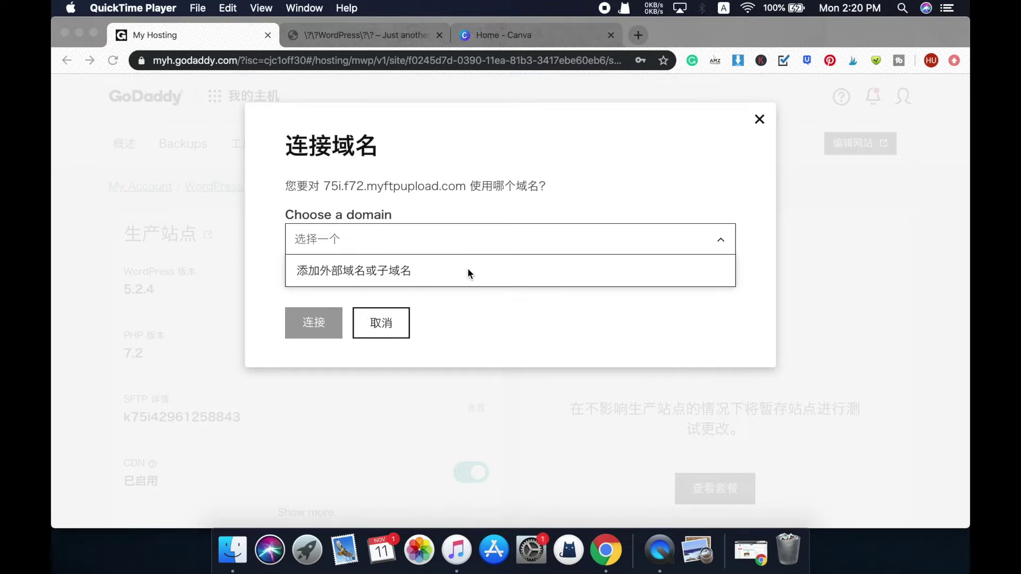
click(386, 326)
click(386, 326)
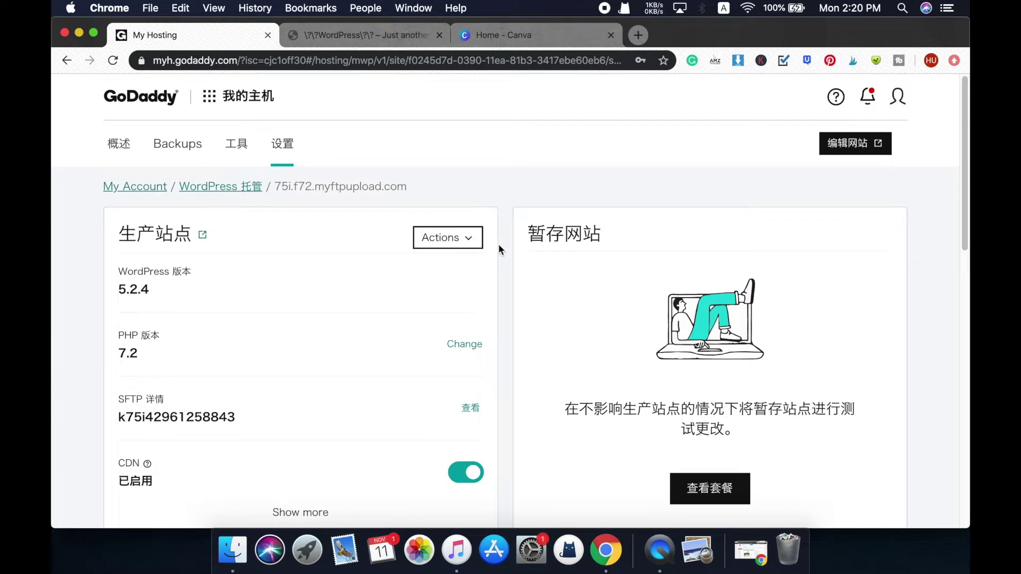
scroll(506, 241, down, 1)
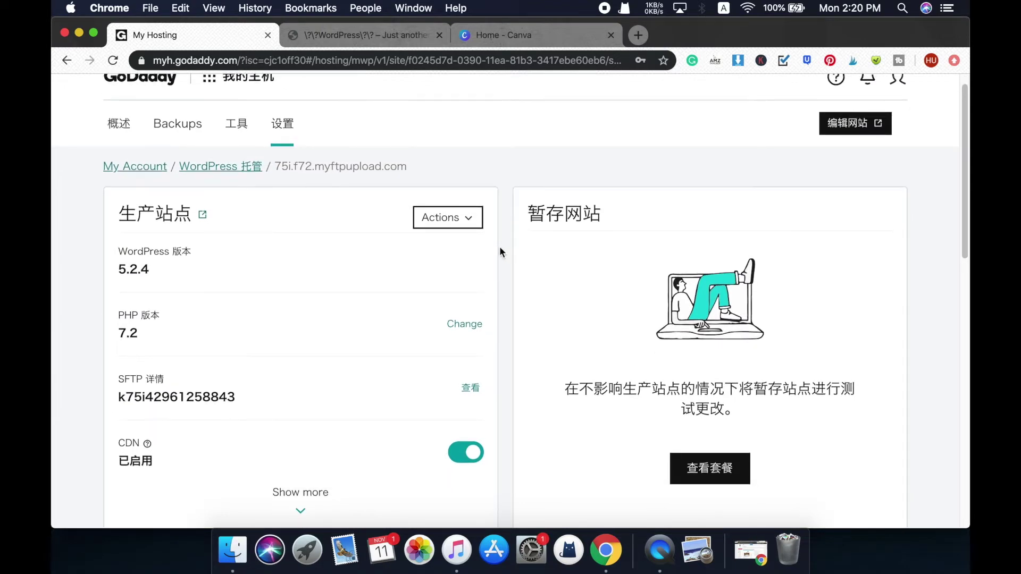
scroll(500, 247, up, 1)
Step: Return to the WordPress site and open its admin dashboard
click(360, 36)
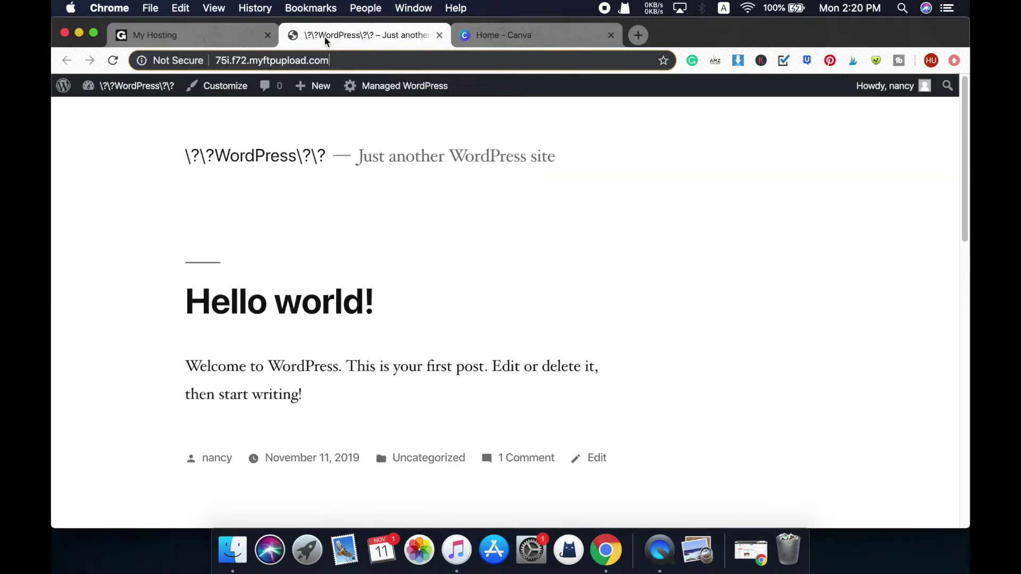
mouse_move(140, 94)
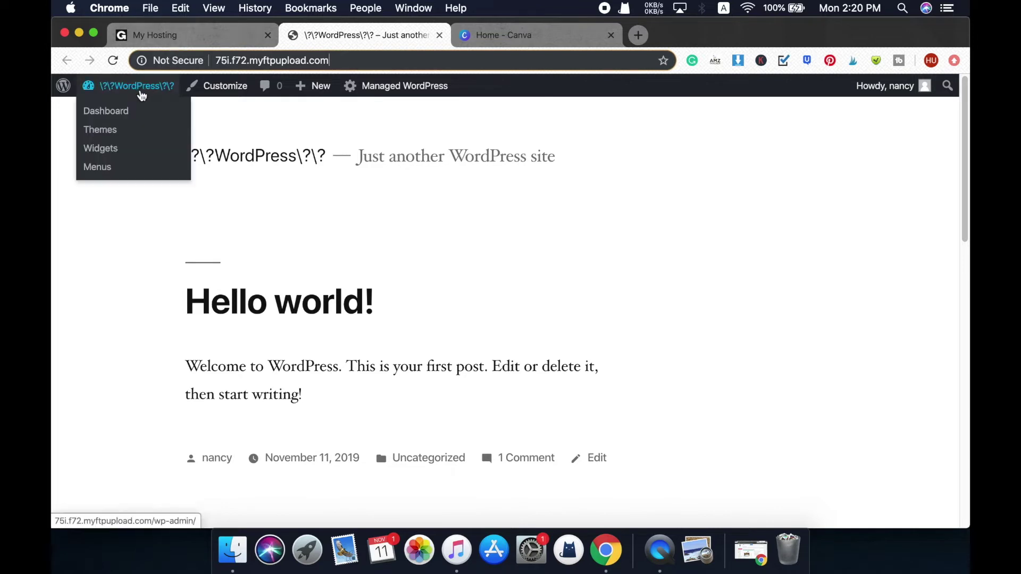
click(116, 117)
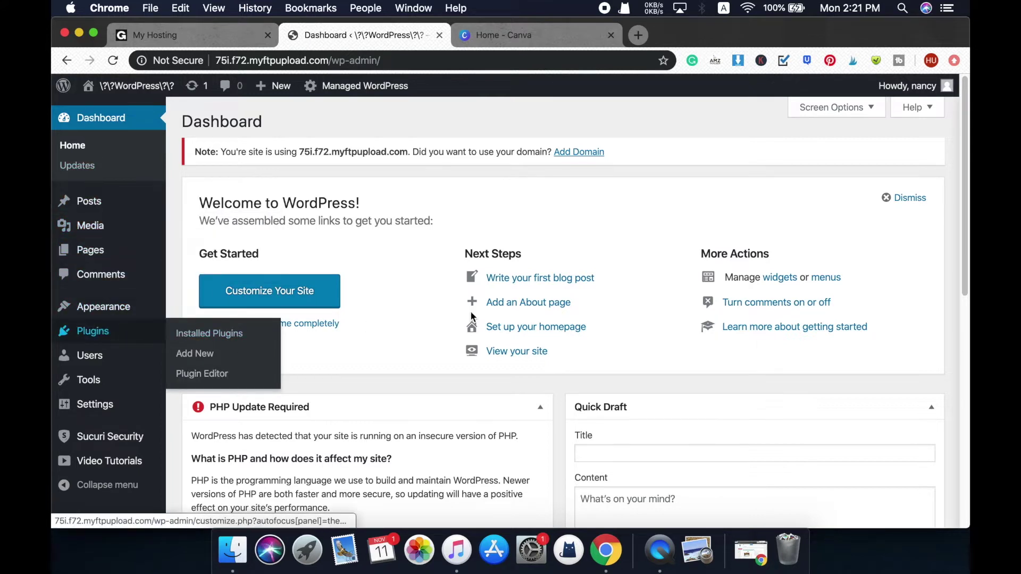
Step: Activate the Twenty Sixteen theme from the site's installed themes
mouse_move(150, 232)
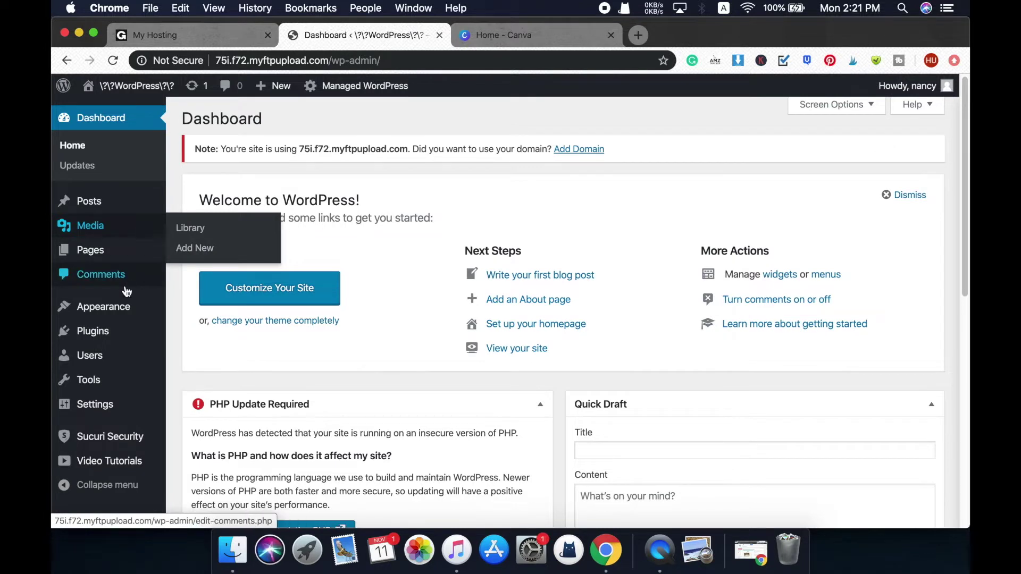
mouse_move(96, 316)
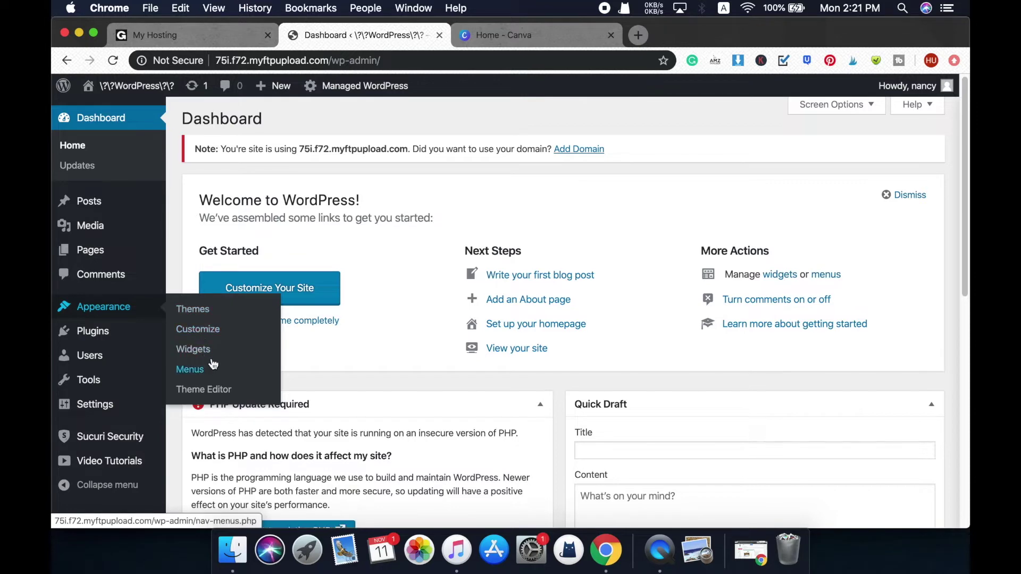
click(211, 314)
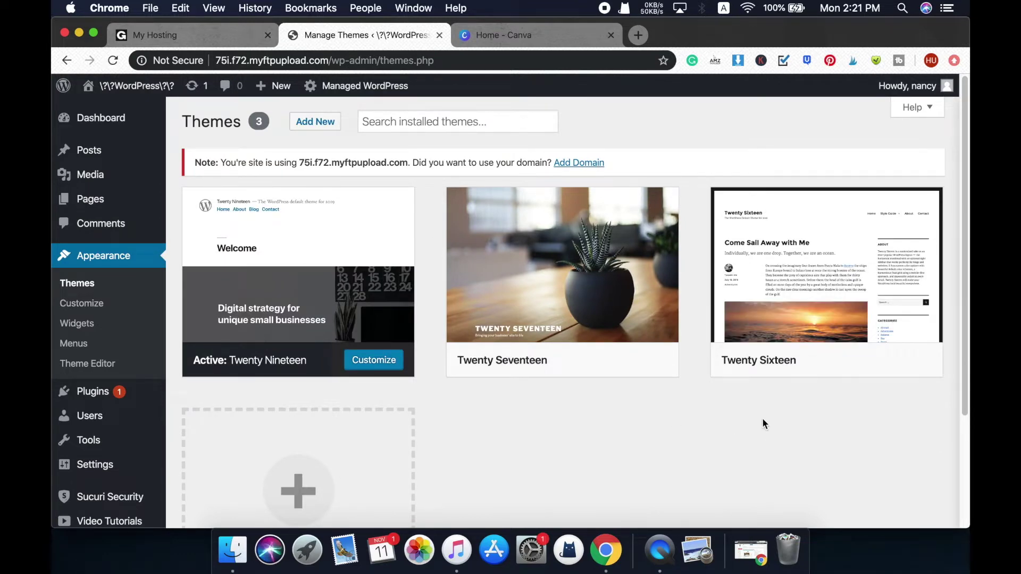
mouse_move(829, 328)
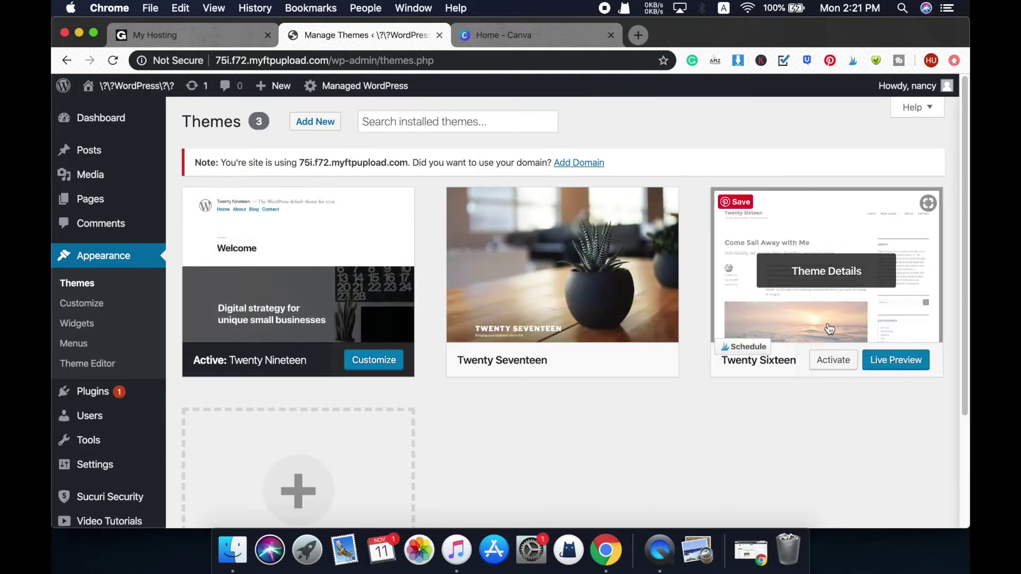
click(833, 368)
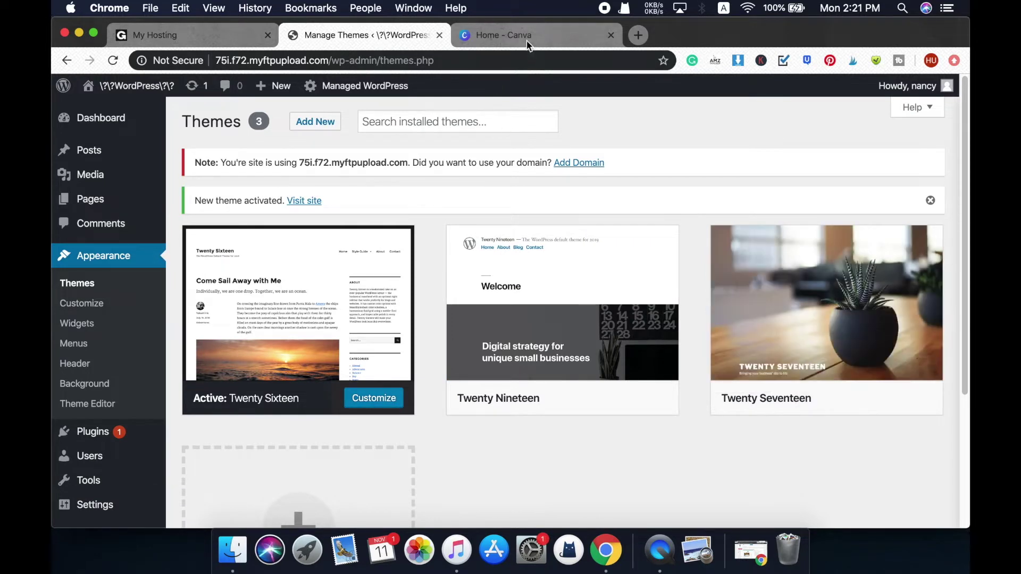
Step: Open the live site in a separate tab and look over its home page with the newly activated theme
mouse_move(129, 93)
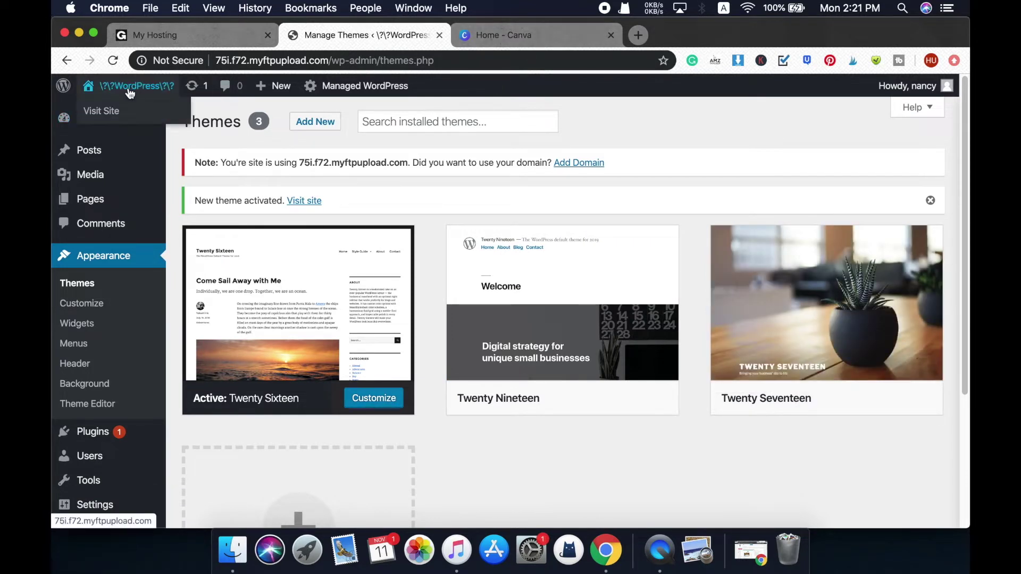
right_click(102, 111)
click(155, 119)
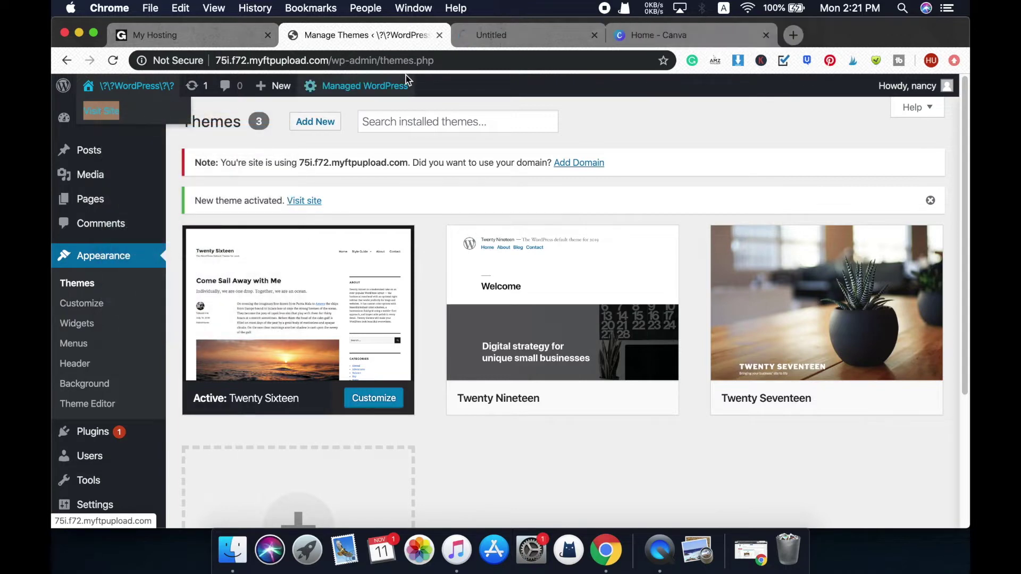
click(522, 33)
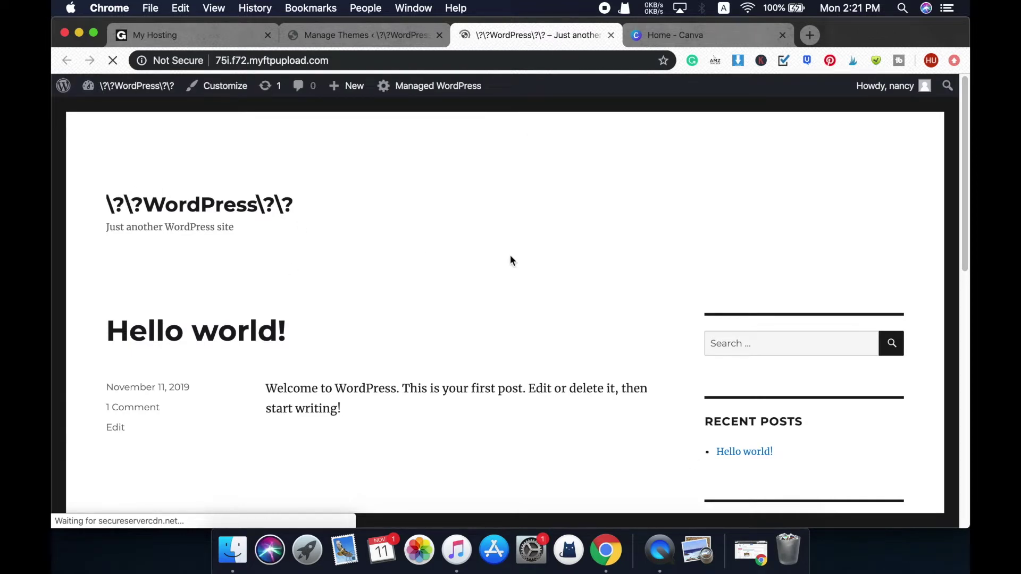
scroll(624, 258, down, 8)
scroll(624, 260, up, 10)
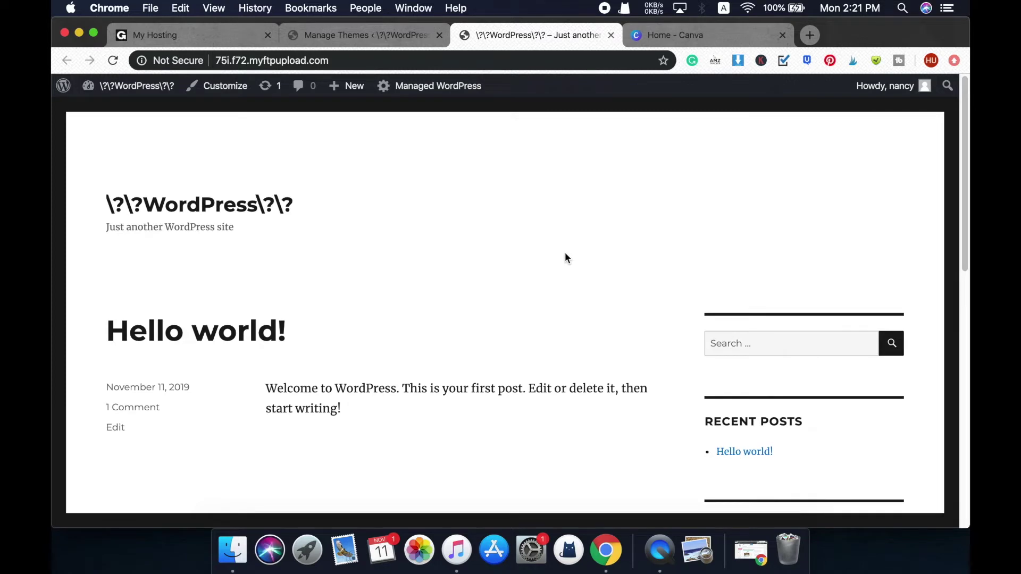
scroll(566, 258, down, 10)
scroll(566, 258, up, 10)
Step: Return to the WordPress admin and set the site title to "Chinese food" in the theme customizer's site identity settings
click(347, 30)
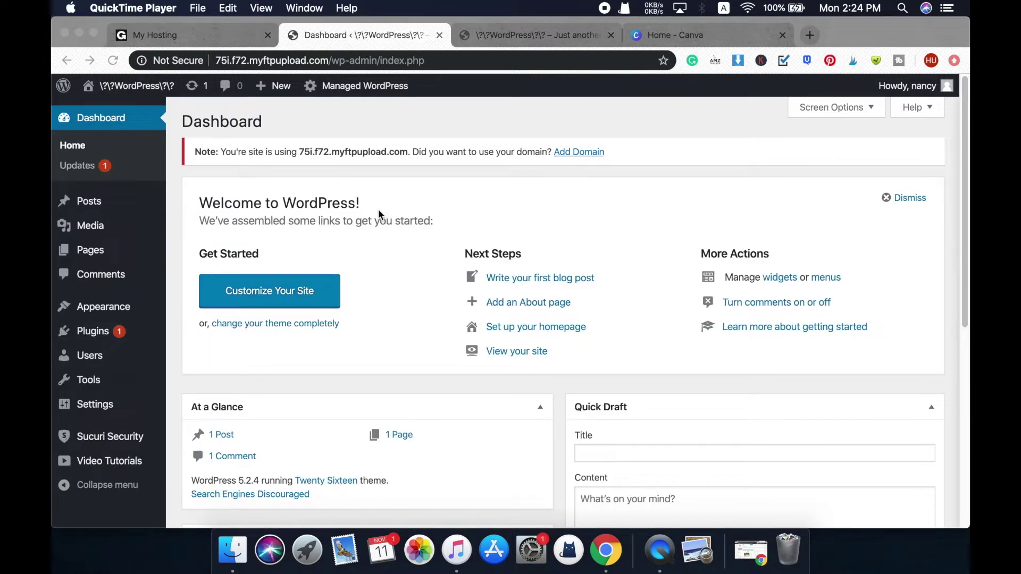
click(137, 306)
mouse_move(114, 311)
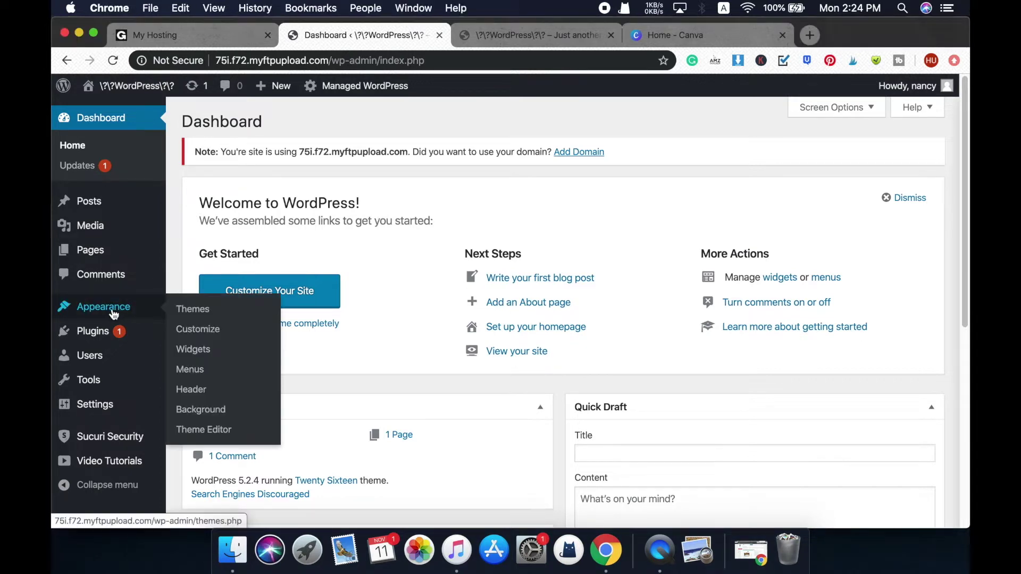
click(214, 334)
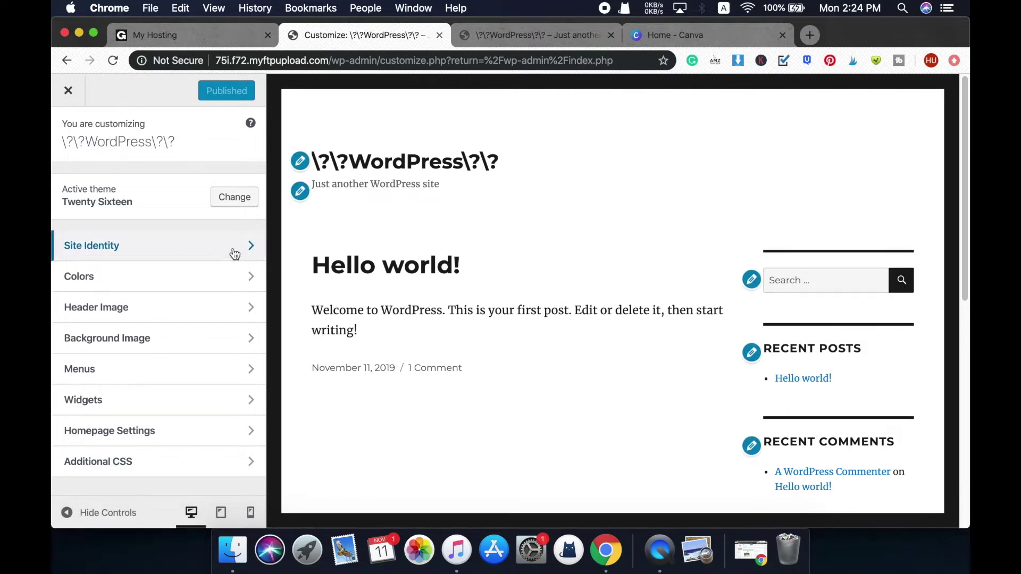
click(212, 246)
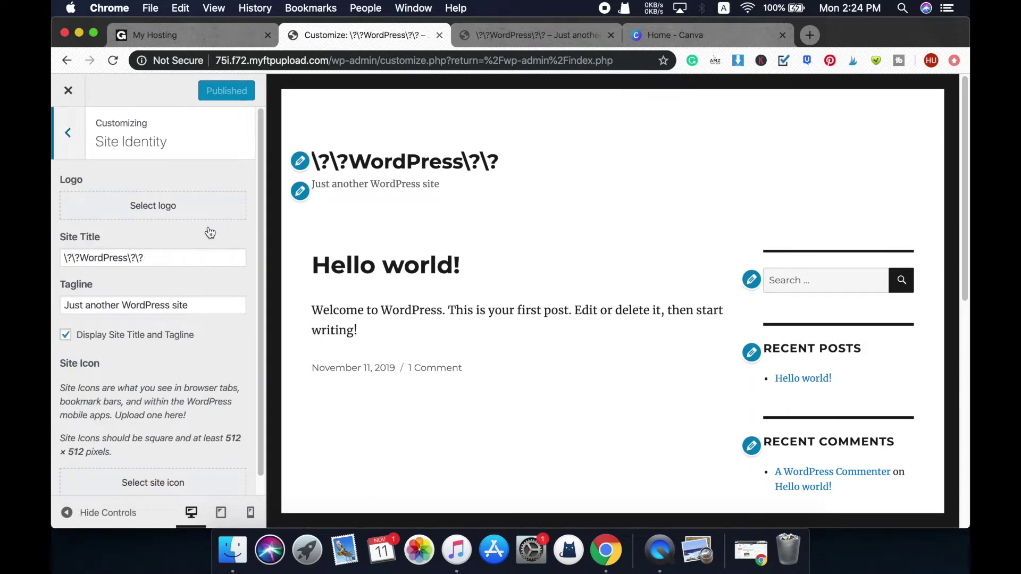
drag(169, 257, 55, 246)
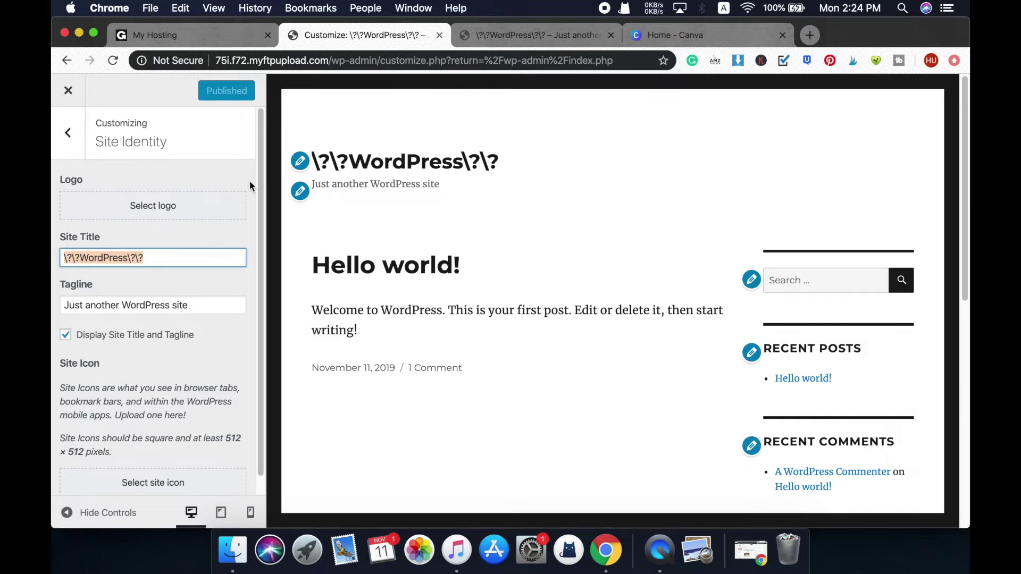
text(Chi)
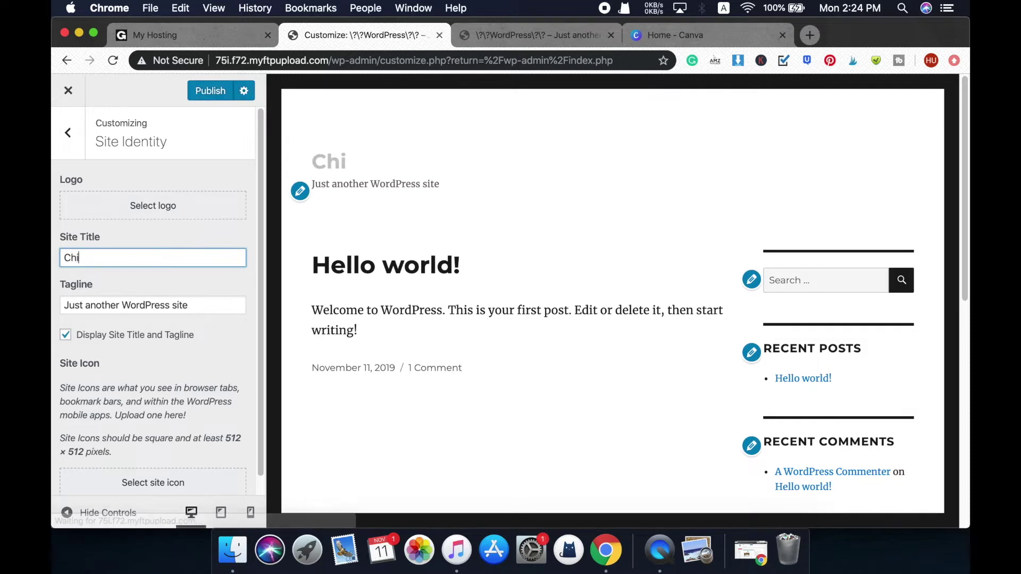
text(nese food)
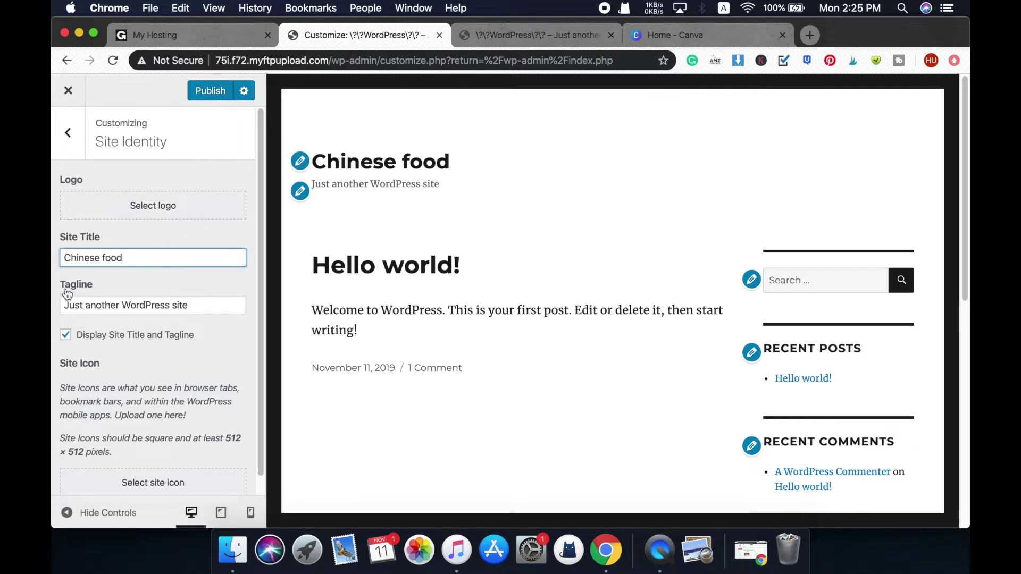
Step: Set the site's tagline to "Chinese food and drink"
drag(191, 305, 62, 305)
drag(198, 305, 64, 305)
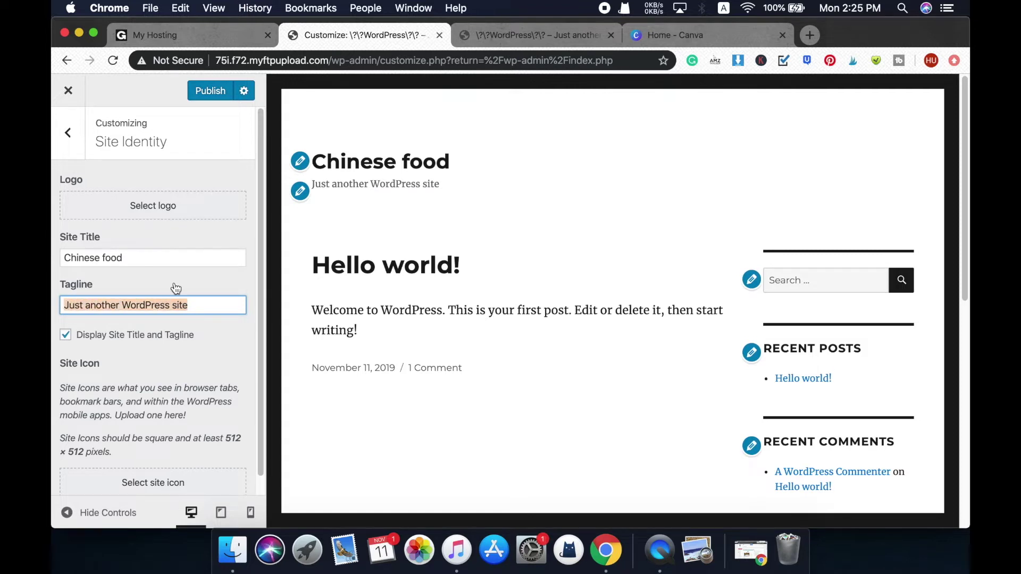
text(C)
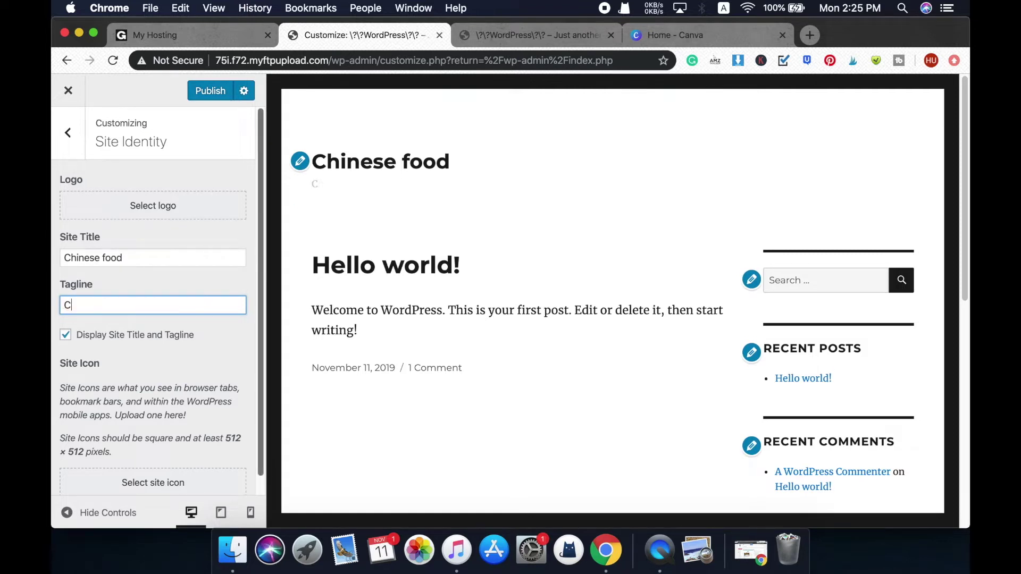
text(hinese food and drink)
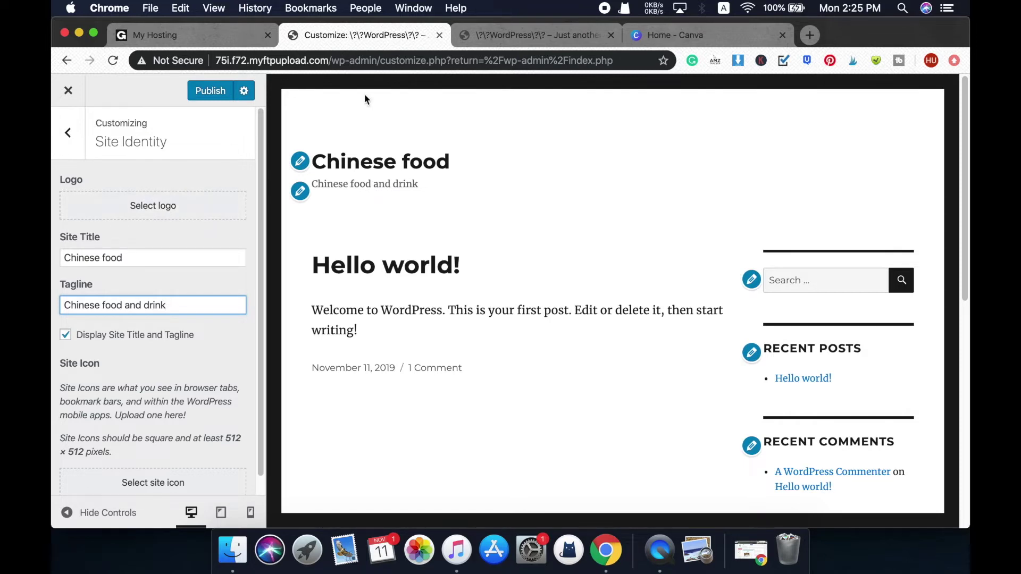
Step: Switch to Canva and start a new logo design
click(707, 34)
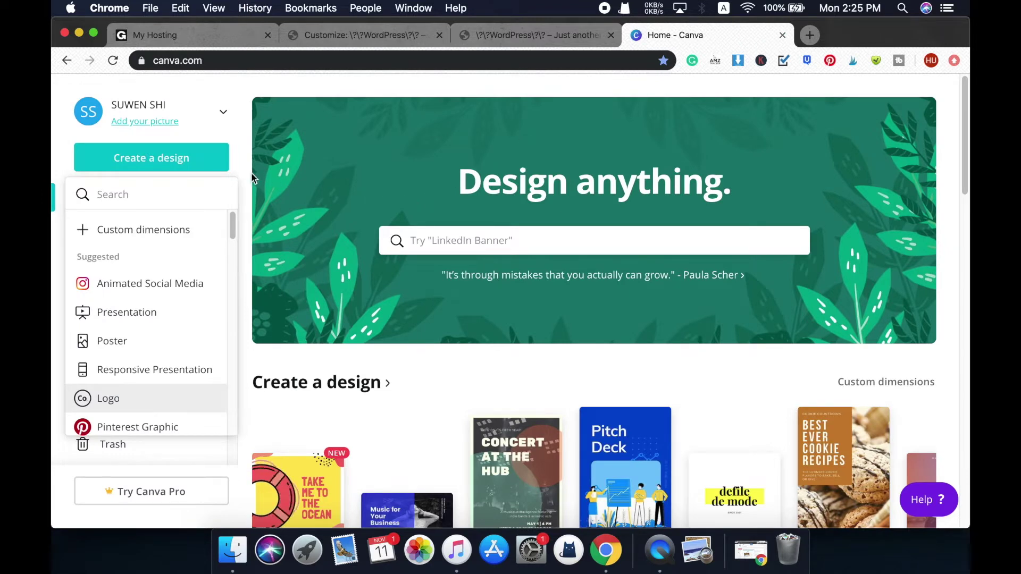
click(180, 158)
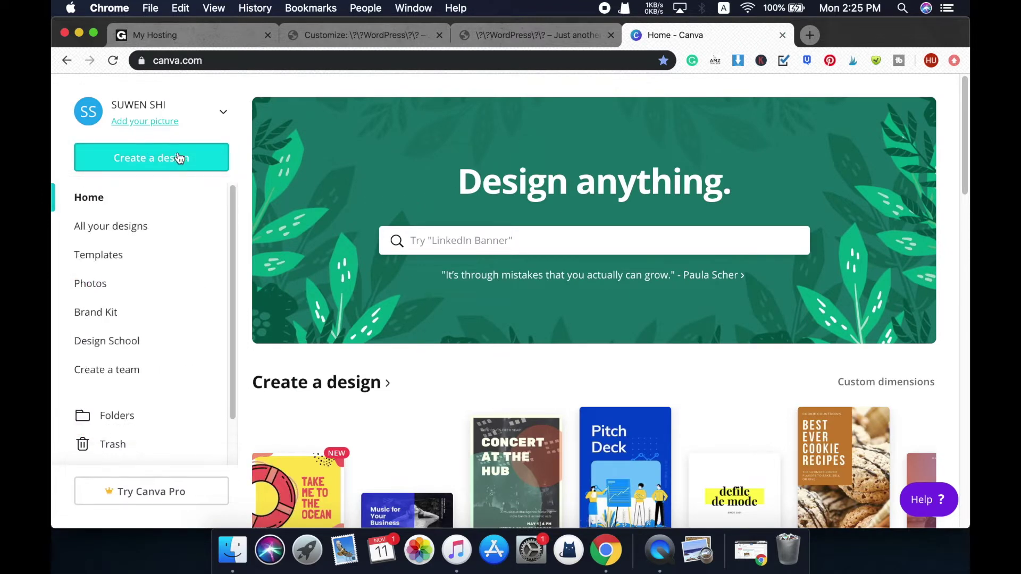
click(180, 158)
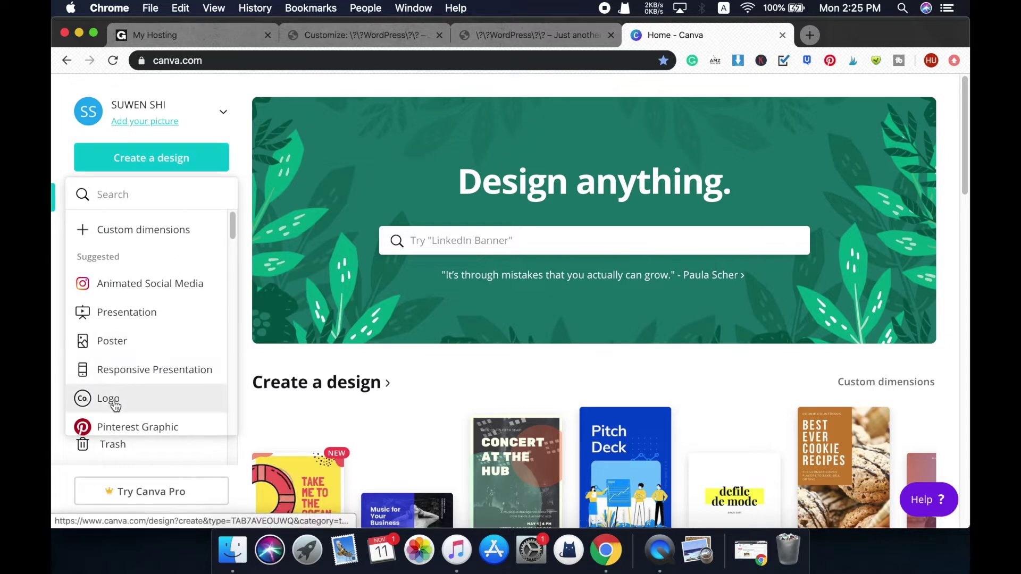
click(140, 402)
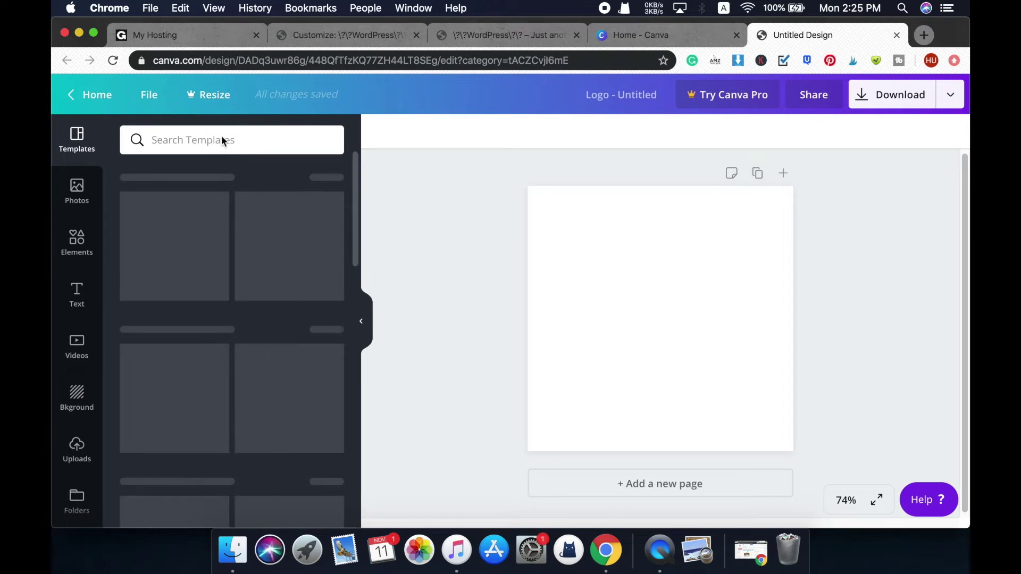
Step: Search the logo templates for "food" and apply the Chez Isabella fine dining template to the blank page
click(266, 141)
text(food)
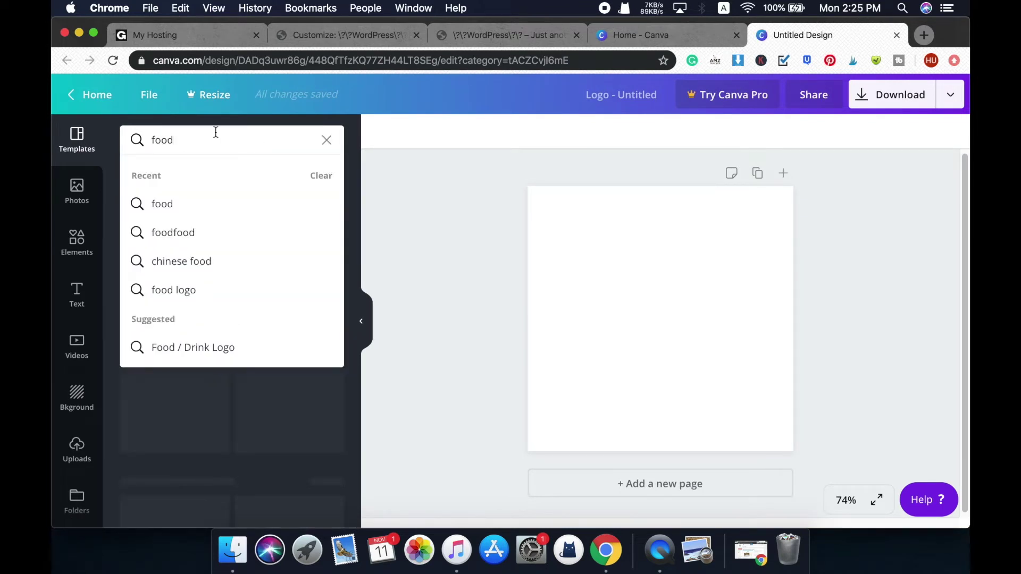
key(Return)
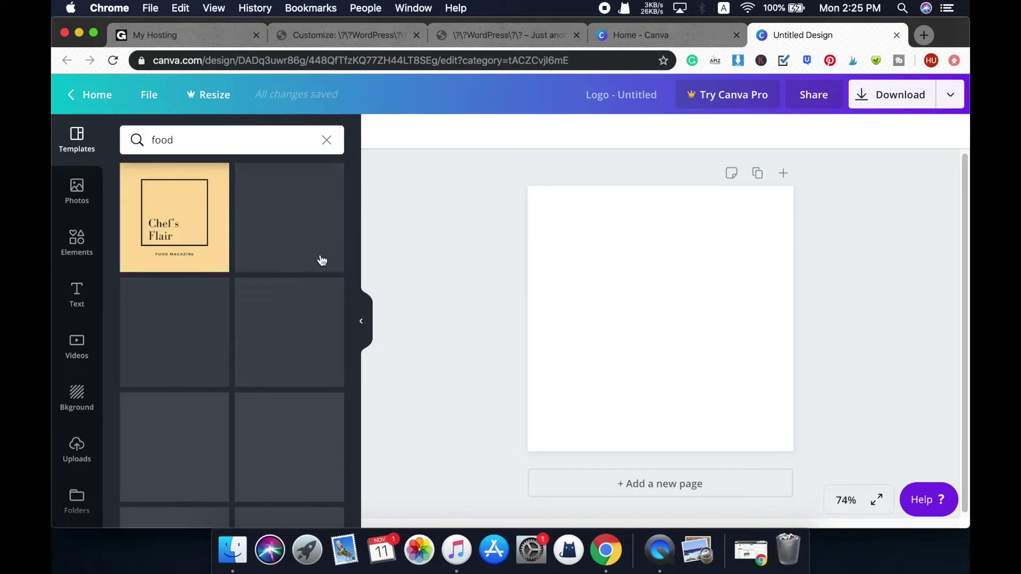
scroll(312, 298, down, 3)
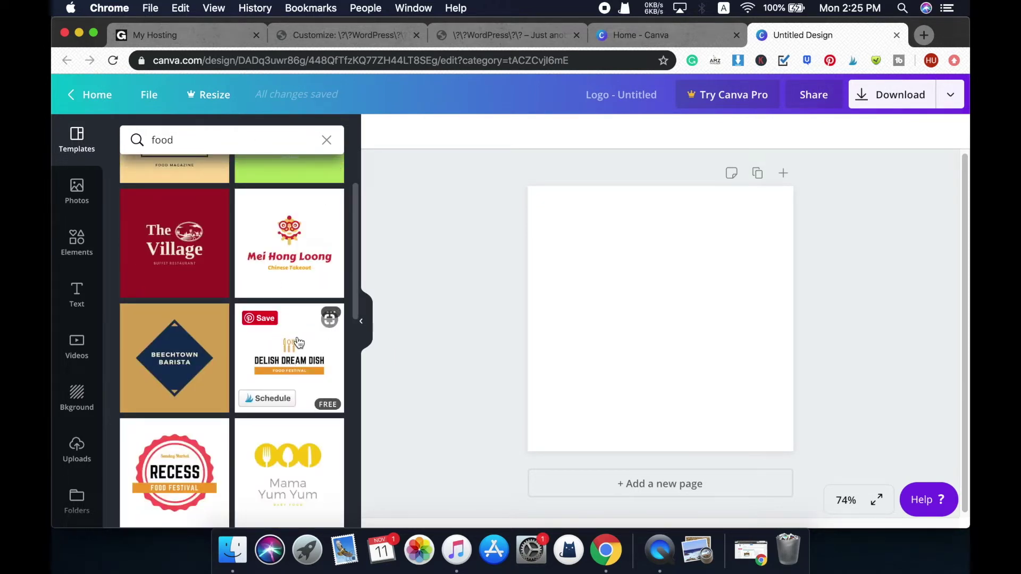
scroll(299, 343, down, 6)
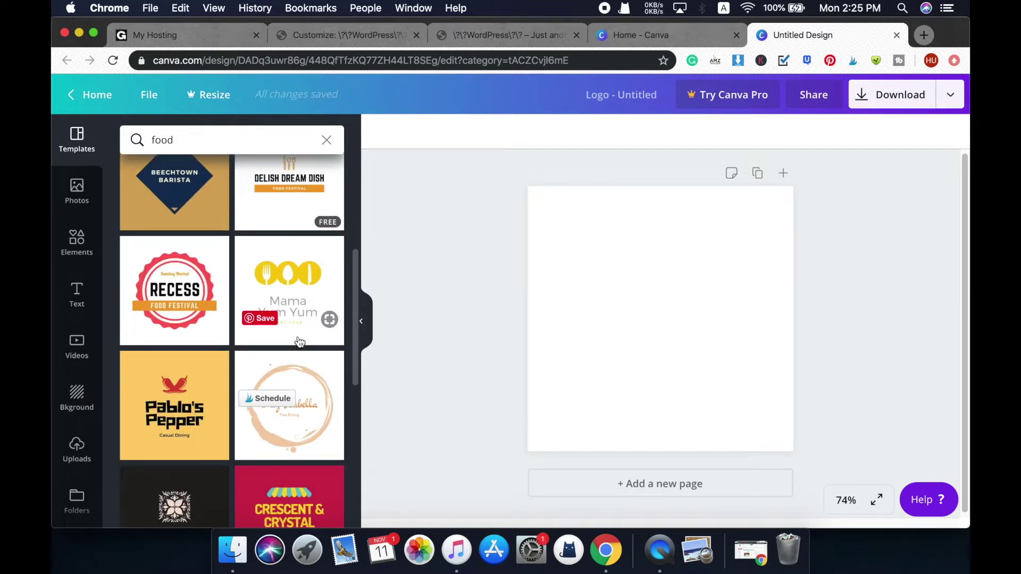
scroll(314, 356, down, 4)
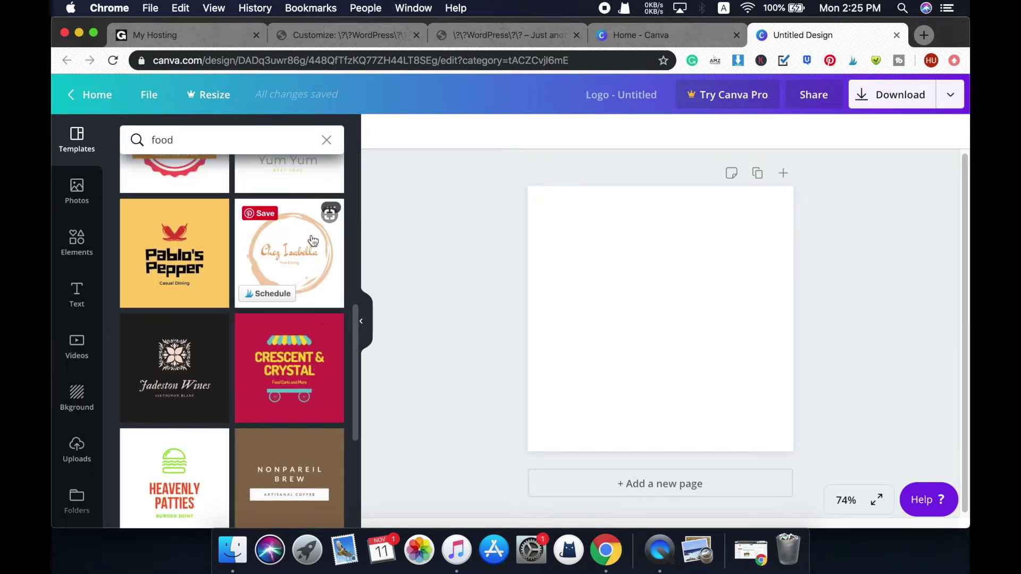
click(304, 256)
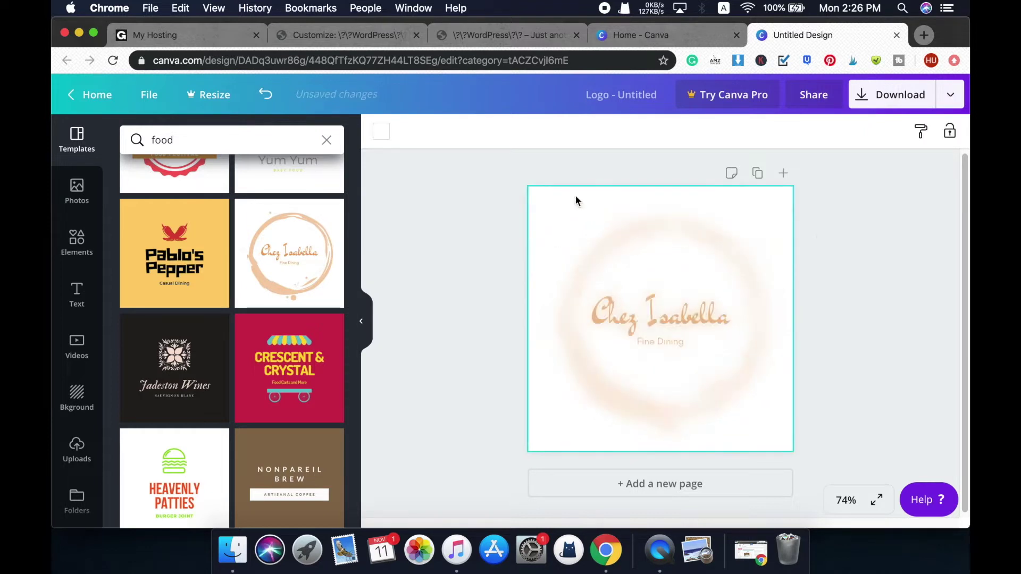
Step: Replace the logo's main "Chez Isabella" text with "Chinese Food"
click(668, 312)
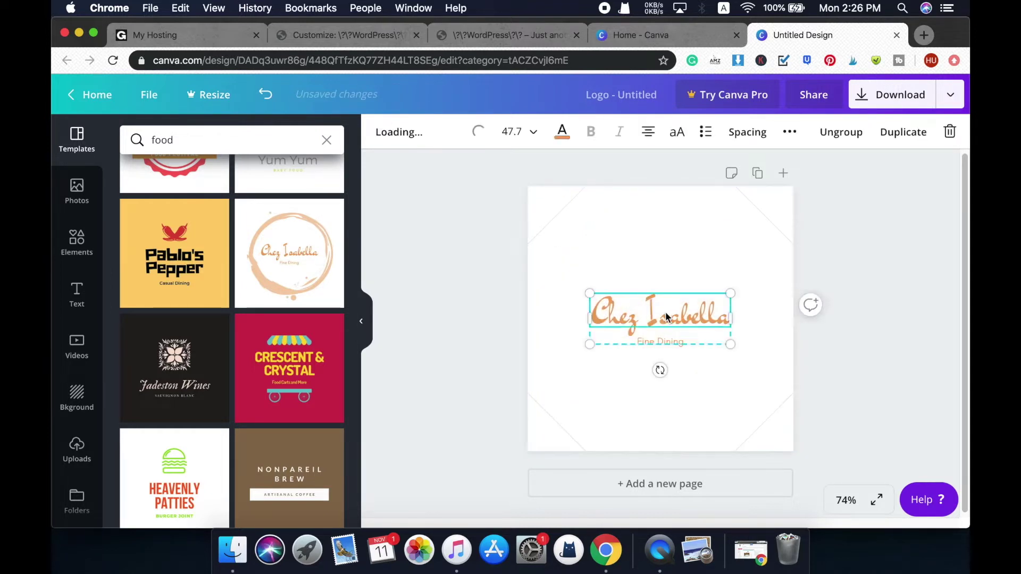
double_click(706, 308)
click(723, 309)
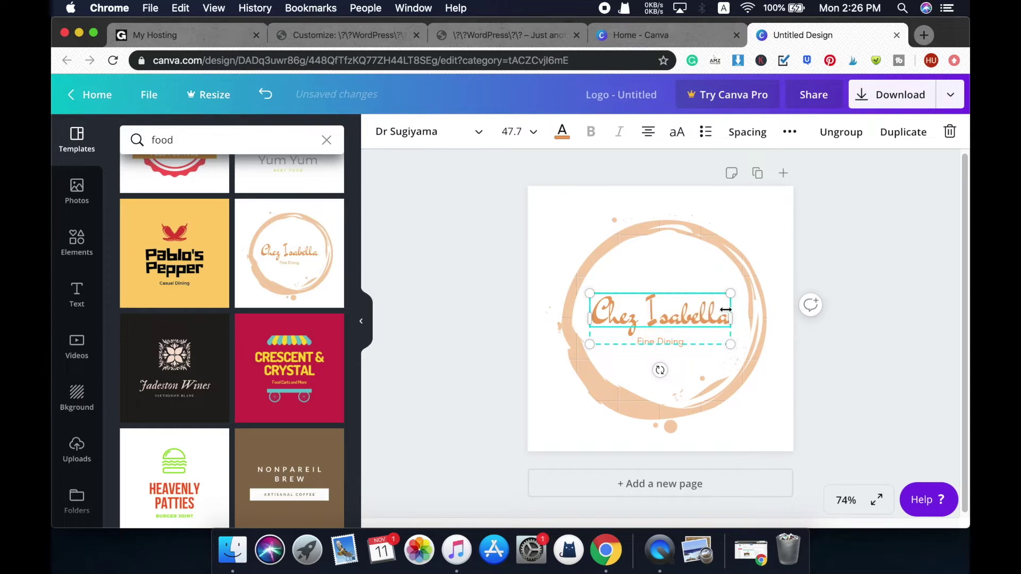
drag(726, 310, 721, 309)
key(super+z)
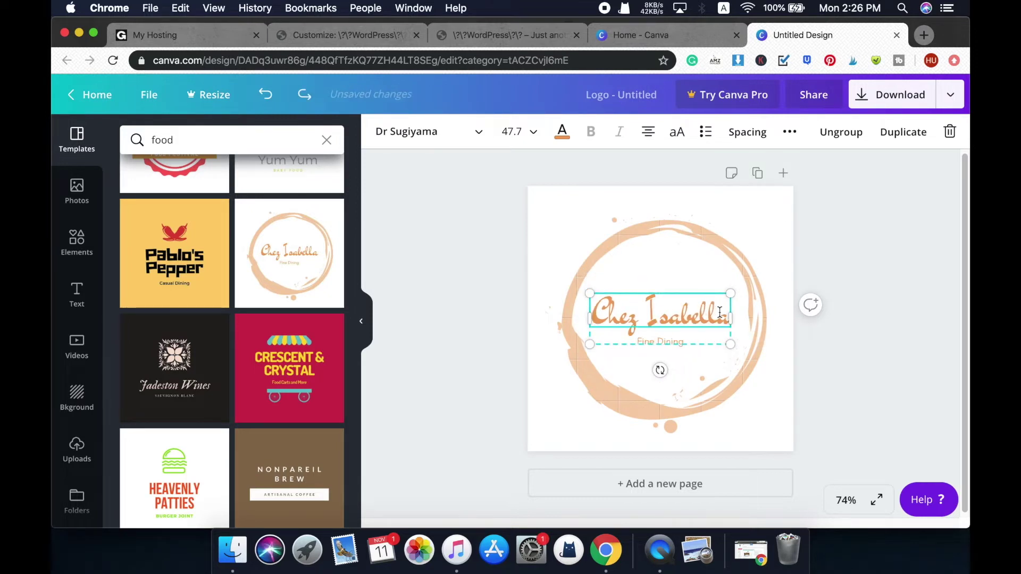
key(super+a)
text(C)
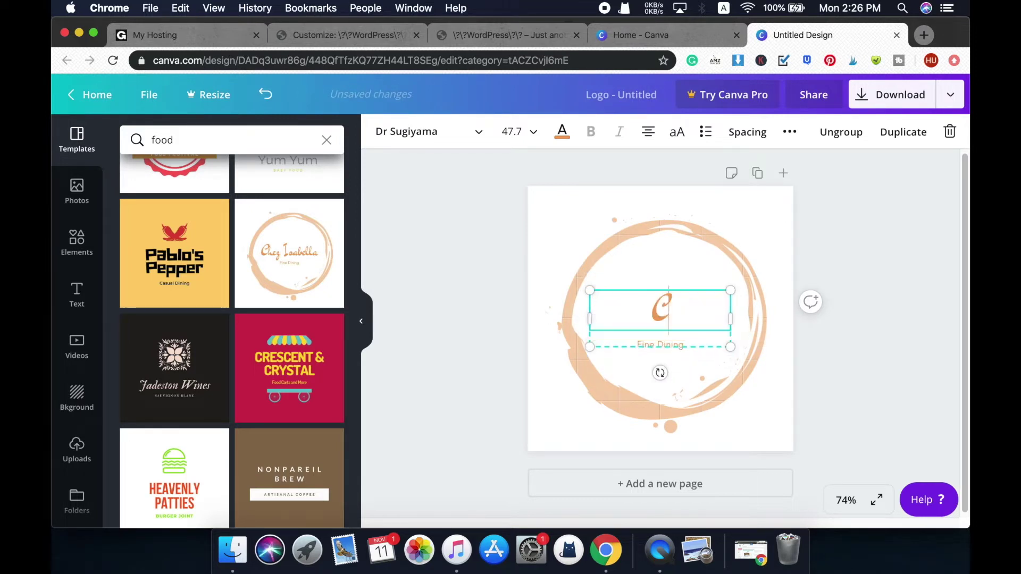
text(hinese Food)
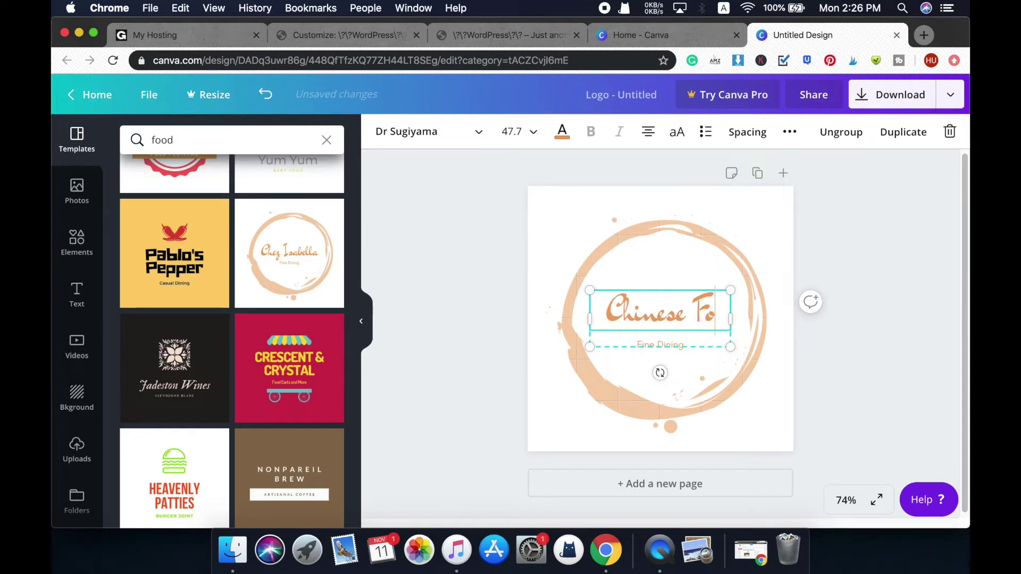
click(869, 341)
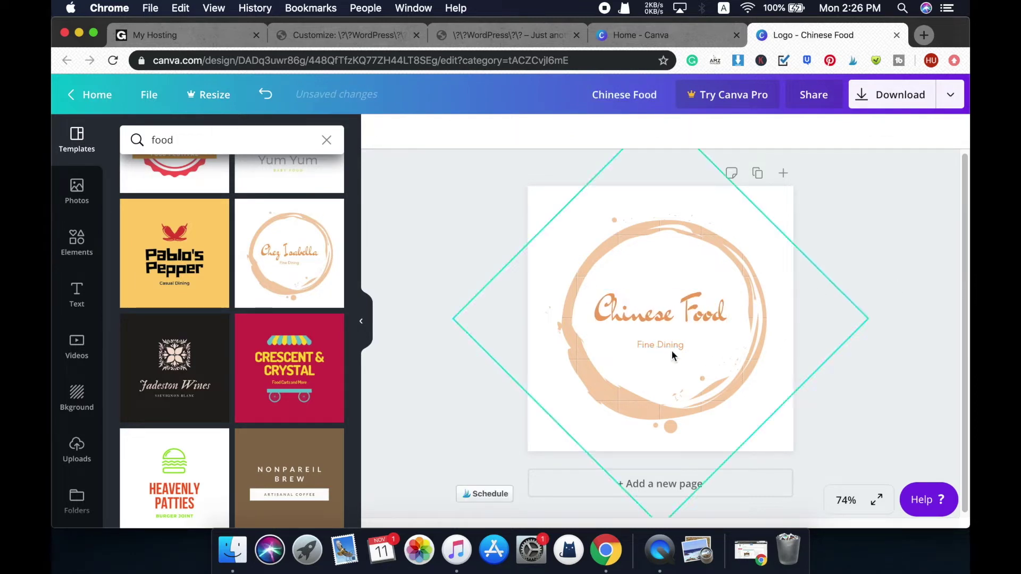
Step: Try to download the logo as a PNG, and close the credit card form without paying
click(906, 97)
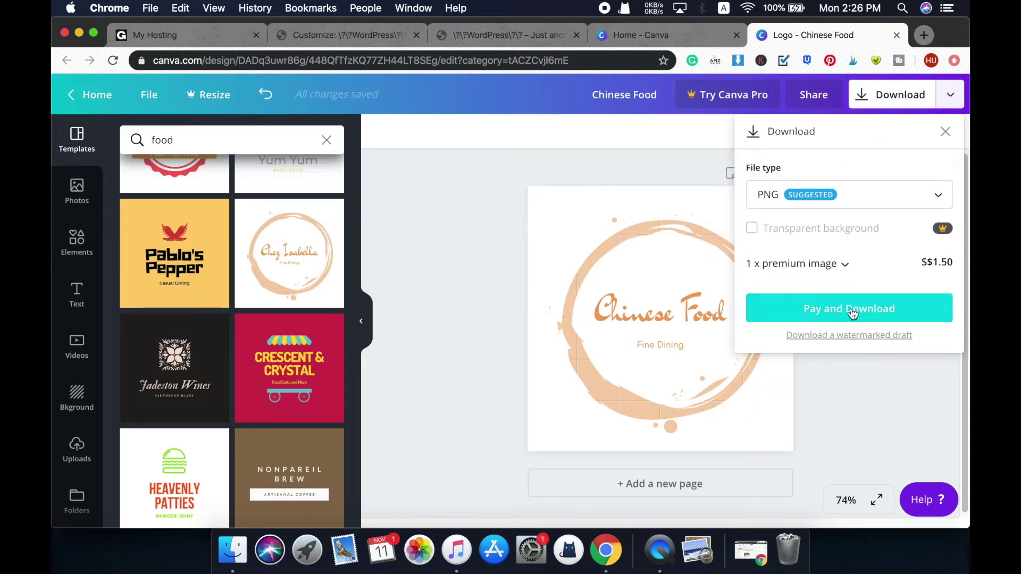
click(867, 316)
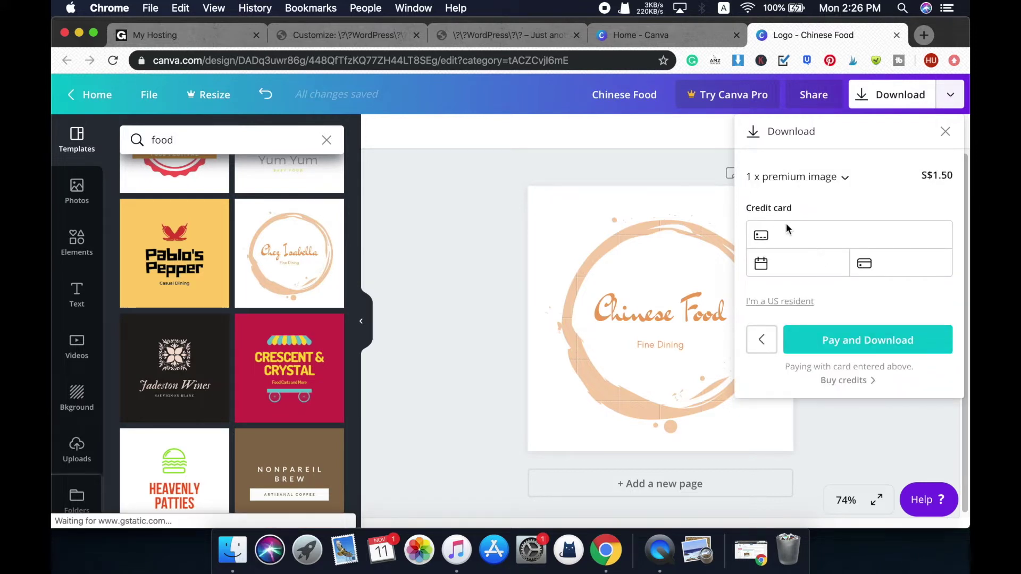
click(950, 135)
click(675, 157)
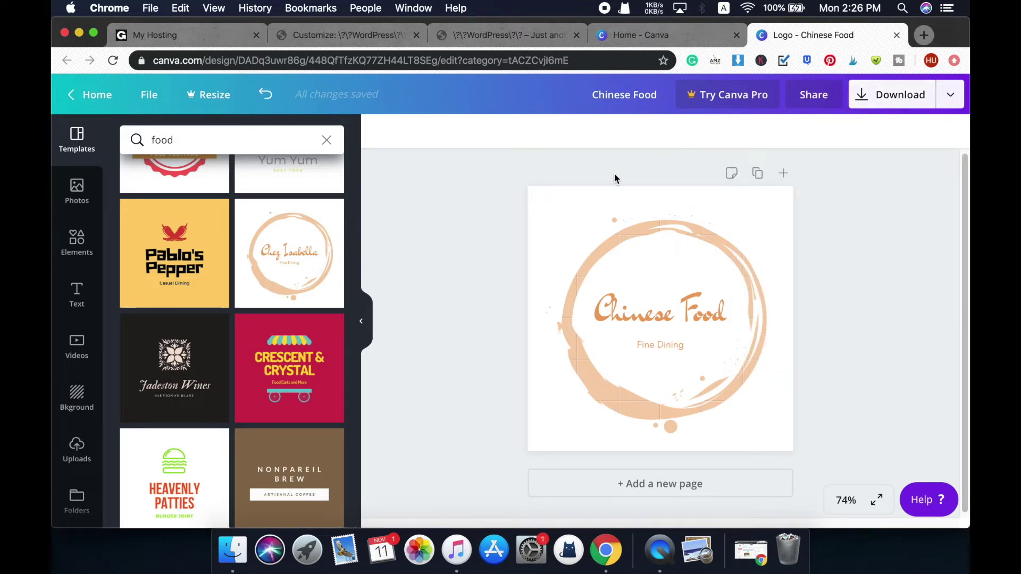
Step: Replace the logo design with the free Mei Hong Loong Chinese Takeout template and download it as a PNG
scroll(330, 234, up, 1)
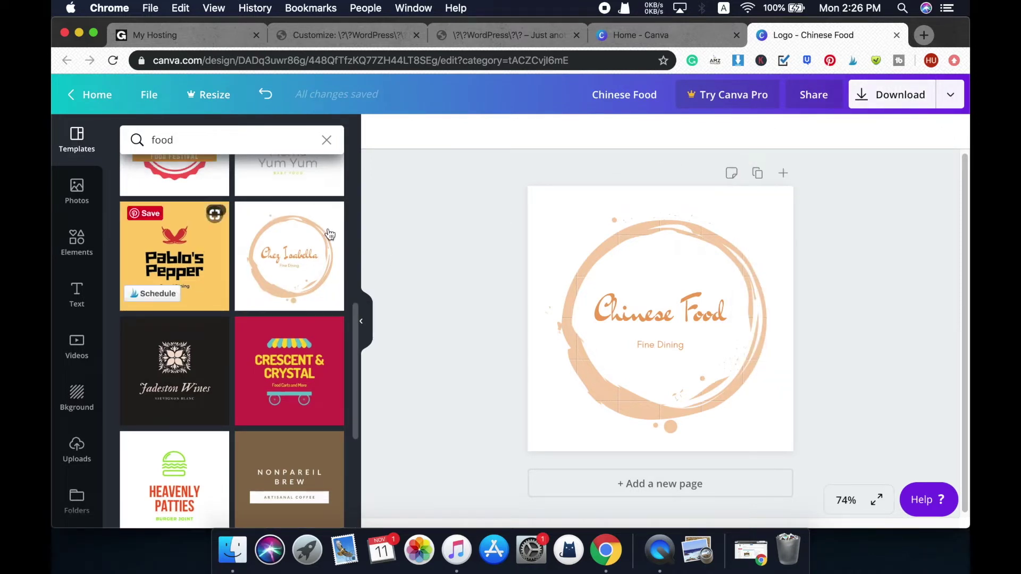
scroll(330, 234, up, 10)
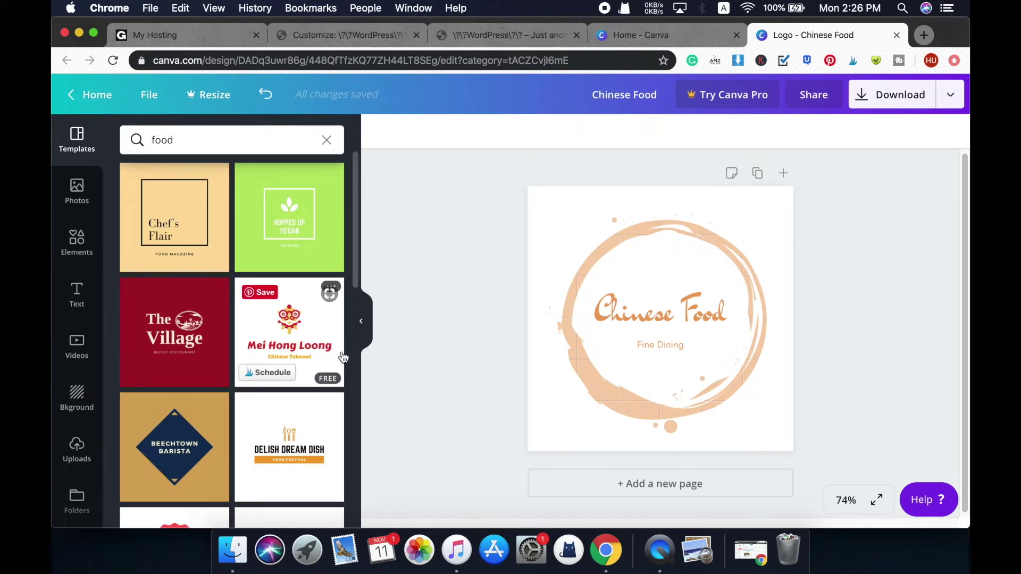
click(306, 329)
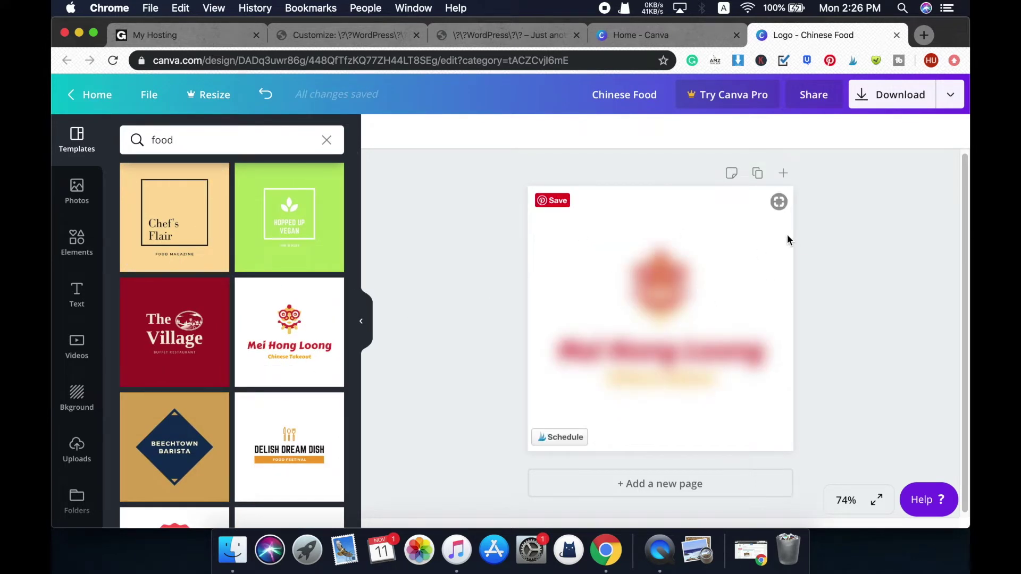
click(701, 353)
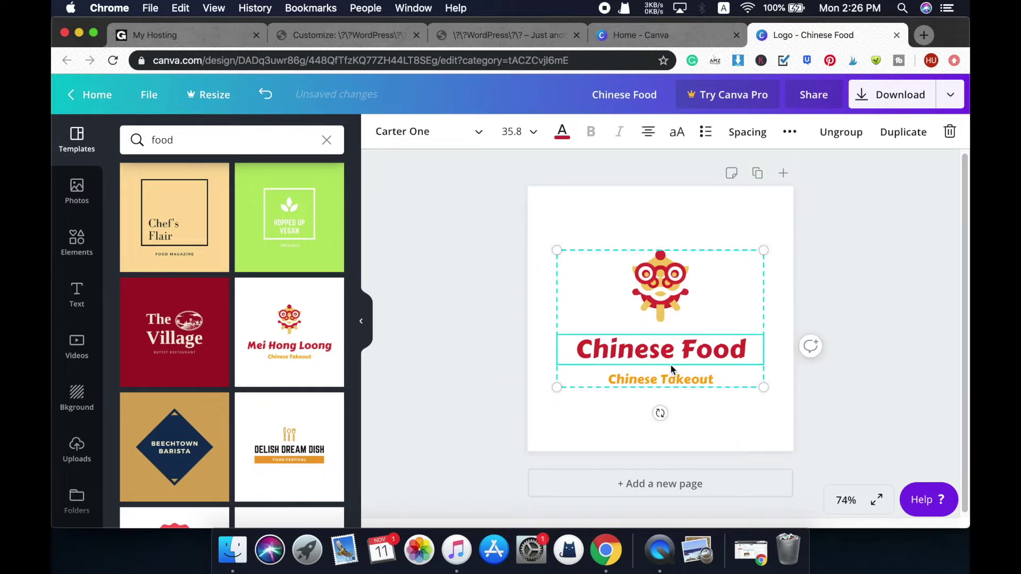
click(861, 255)
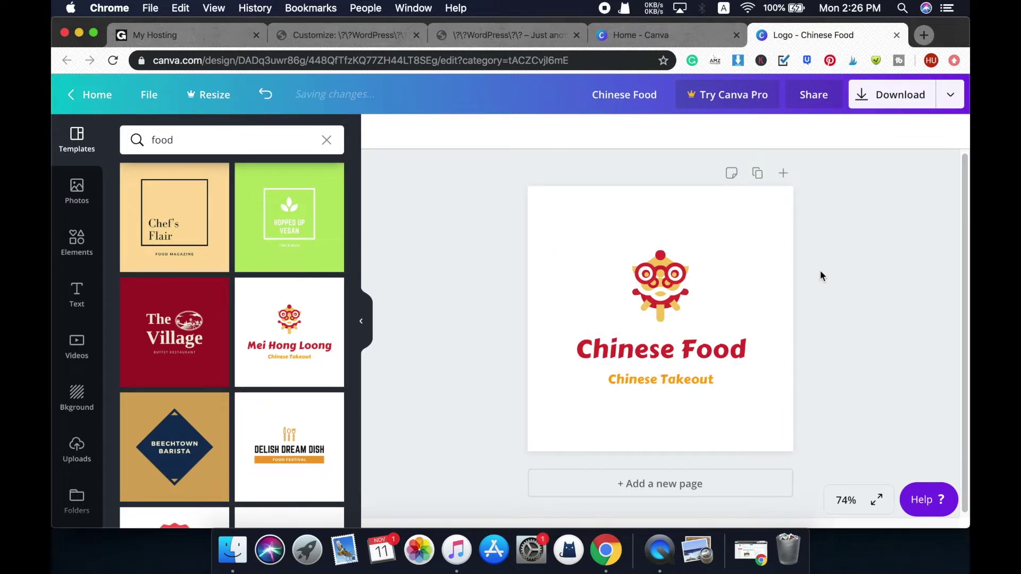
click(879, 94)
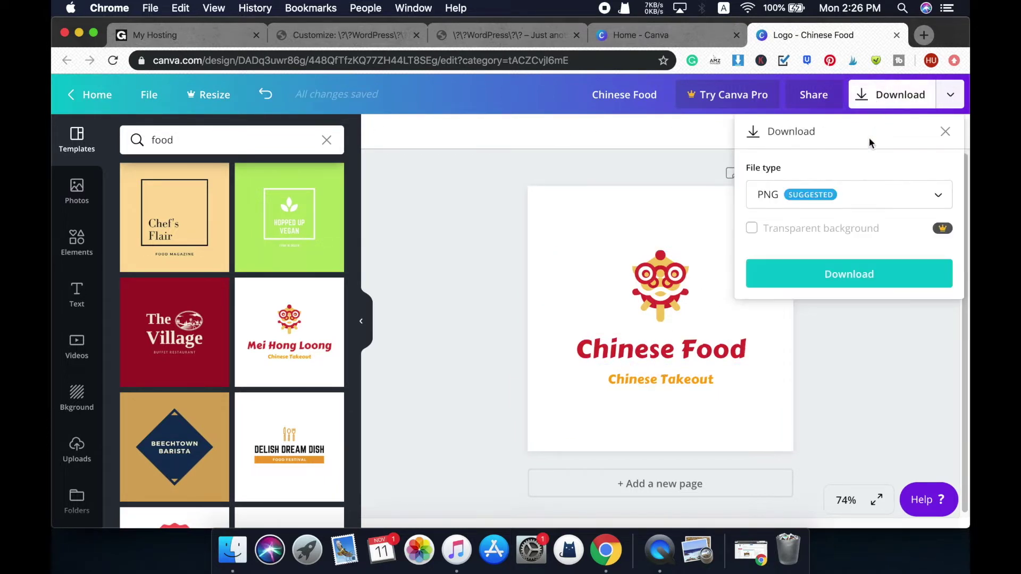
click(850, 275)
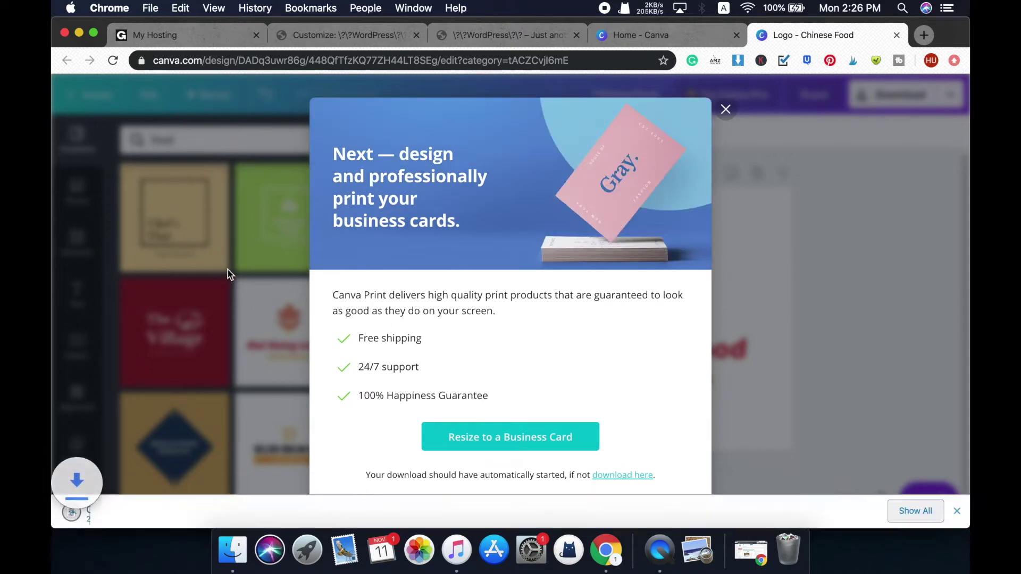
Step: Switch to the WordPress customizer, upload "Chinese Food (1).png" from Downloads and select it as the site logo
click(350, 33)
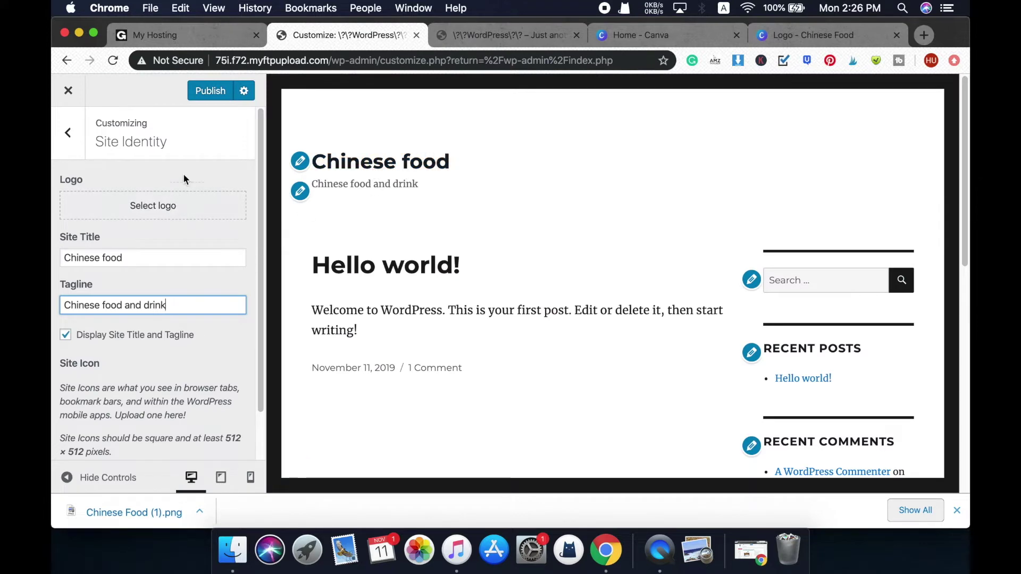
click(170, 206)
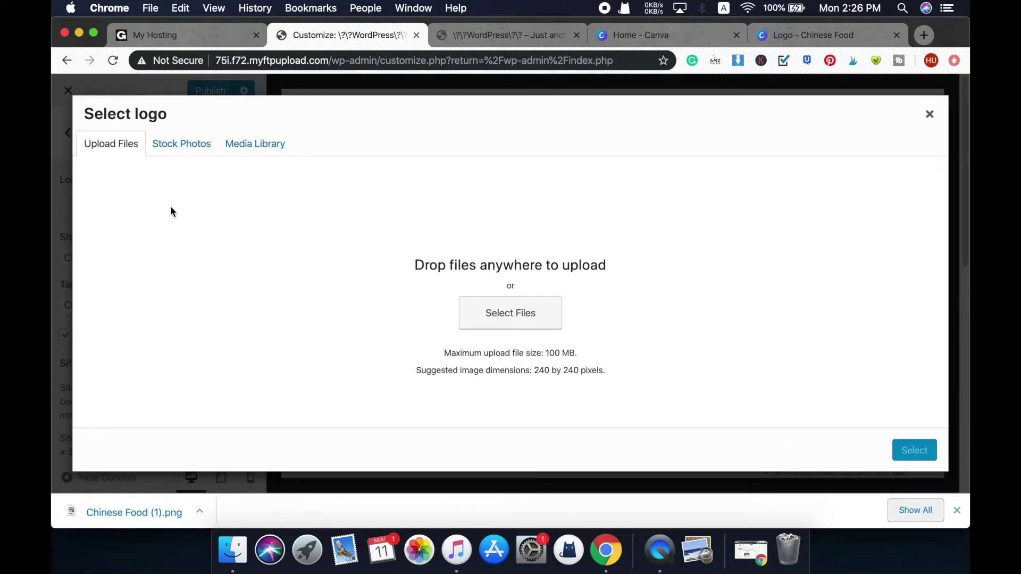
click(508, 324)
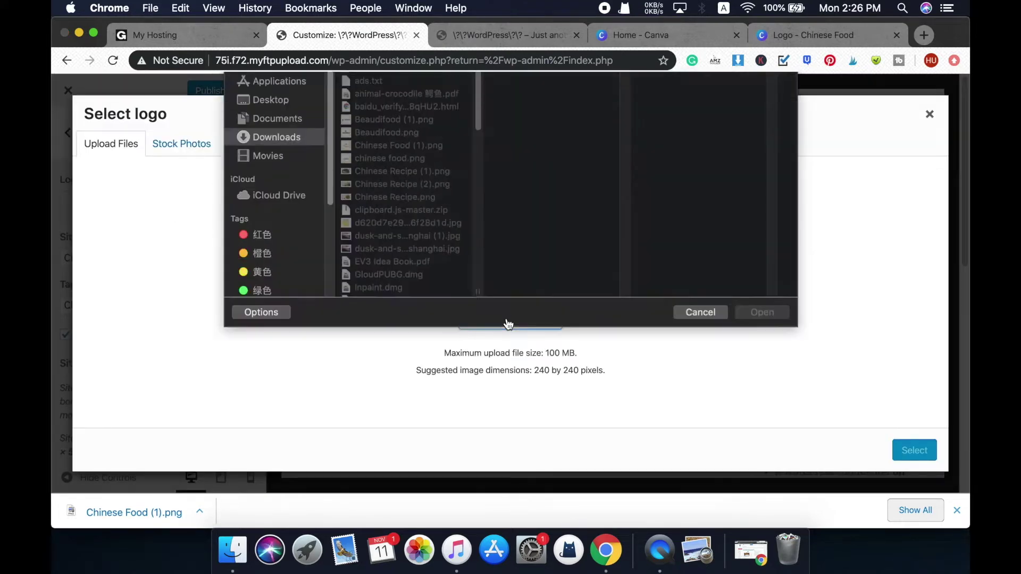
drag(479, 176, 477, 195)
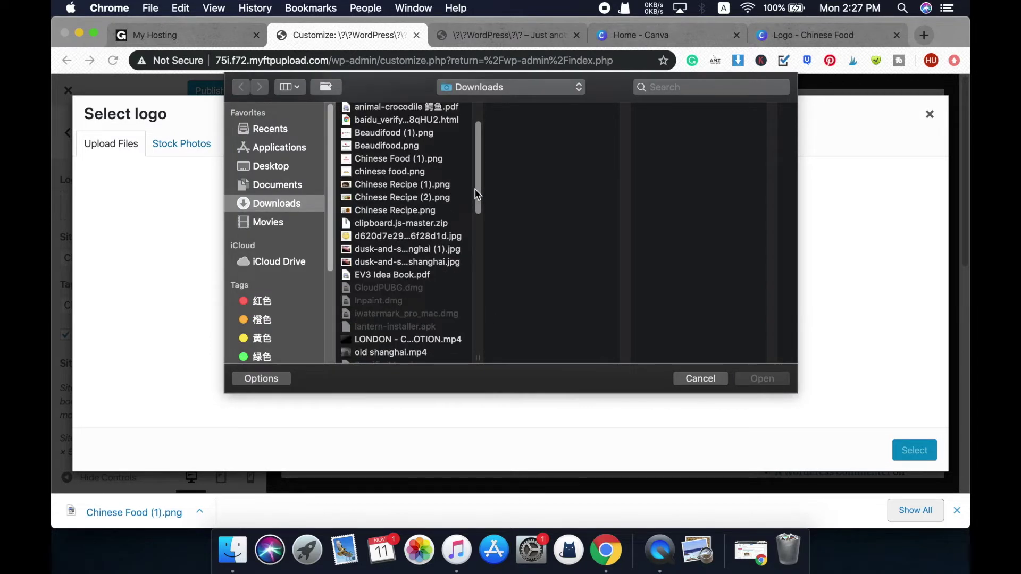
click(398, 171)
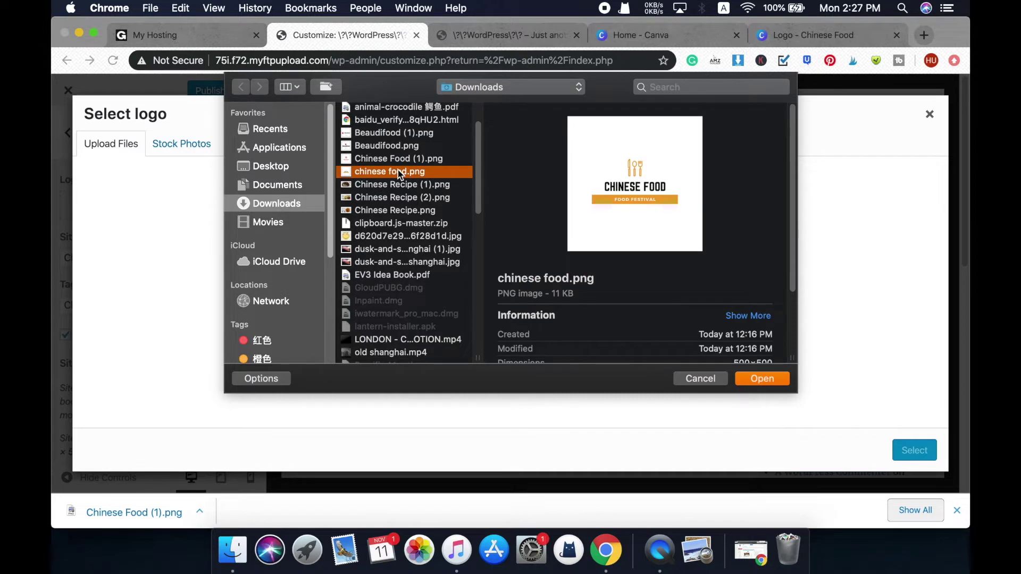
click(410, 159)
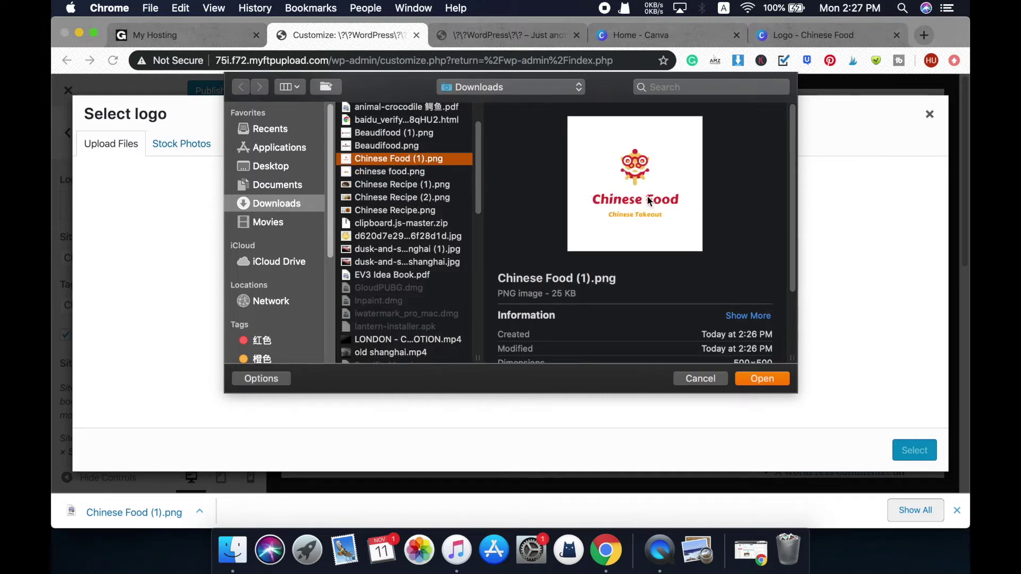
click(777, 382)
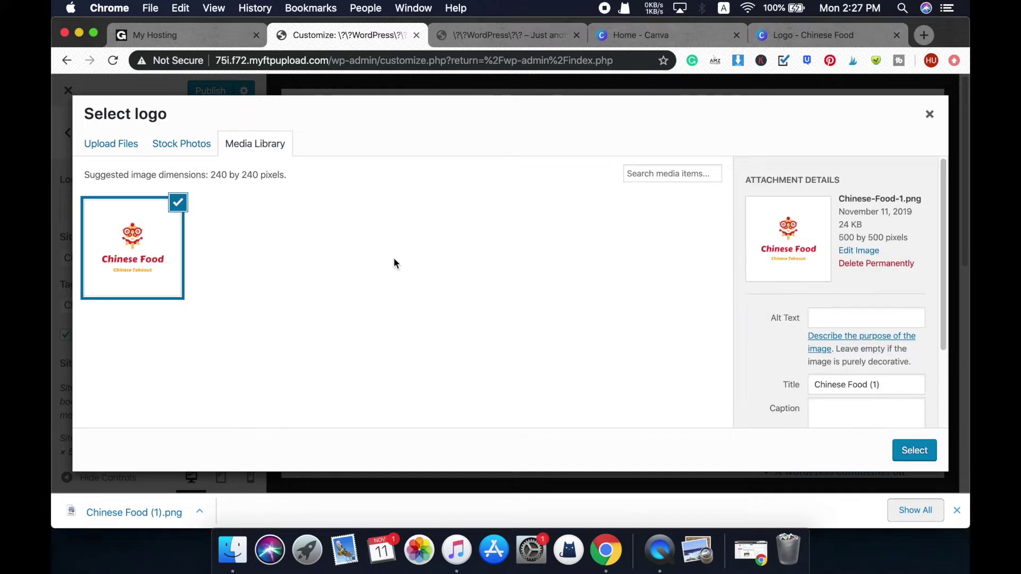
click(918, 453)
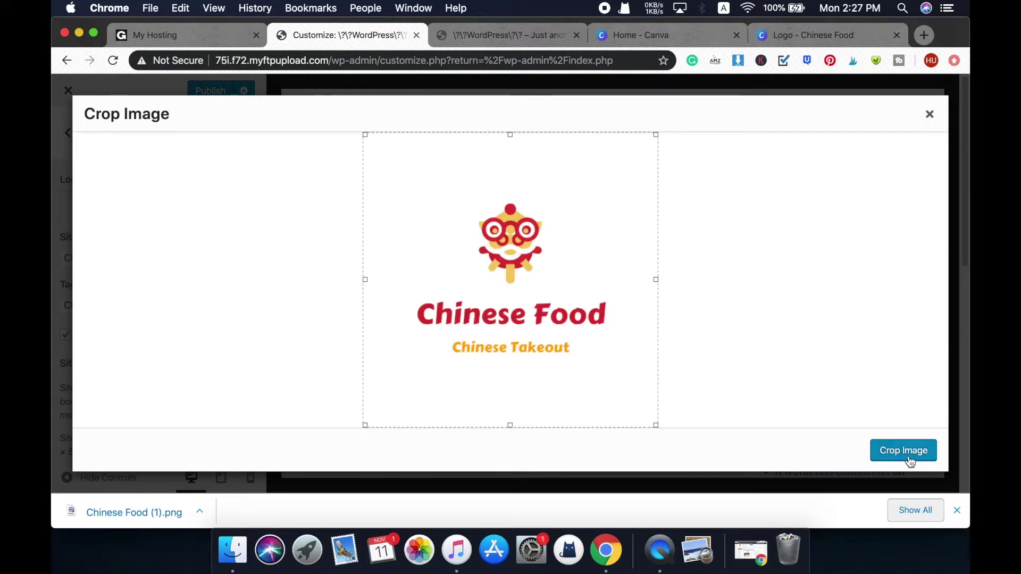
Step: Crop the empty space above and below the logo, and turn off displaying the site title and tagline
drag(509, 426, 507, 346)
drag(509, 135, 509, 198)
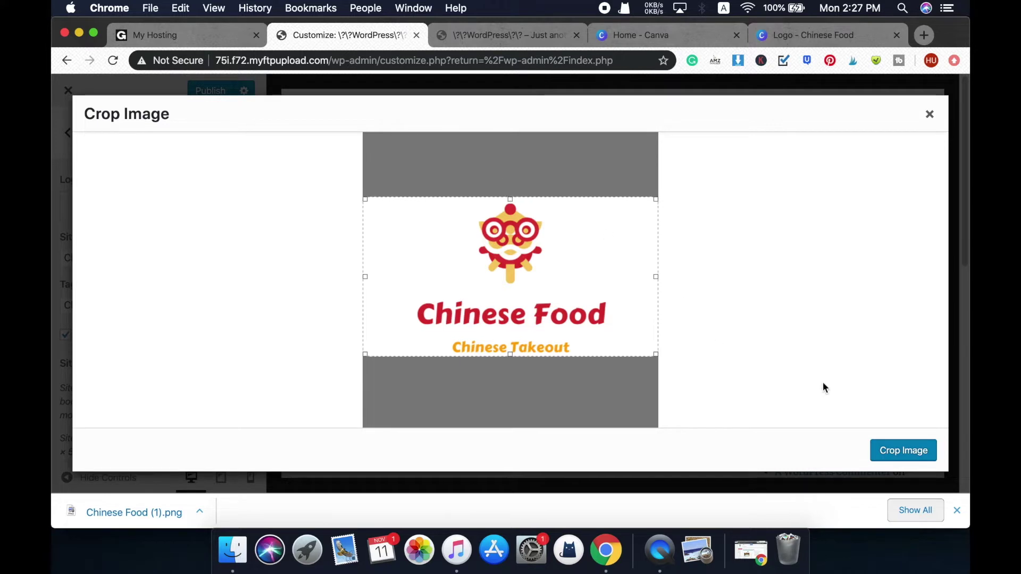
click(911, 460)
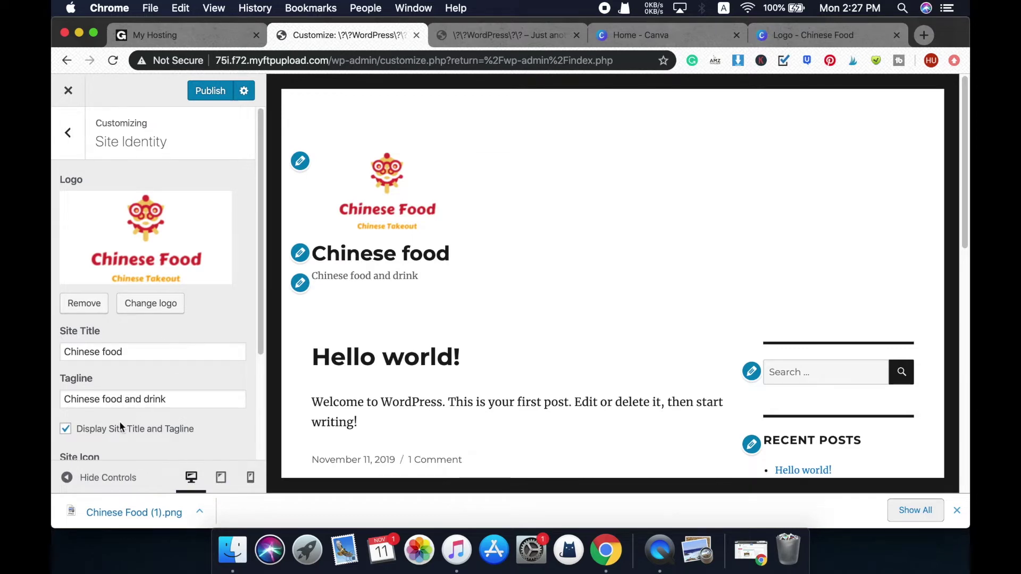
click(66, 430)
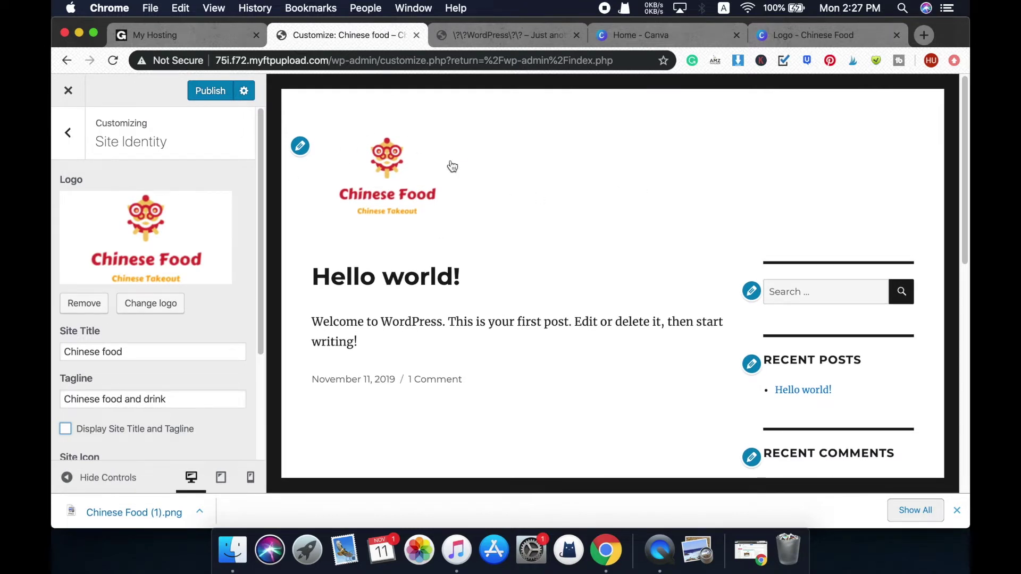
Step: Upload "Chinese Food (1).png" from Downloads as the site icon and crop it using the full image area
scroll(235, 222, down, 5)
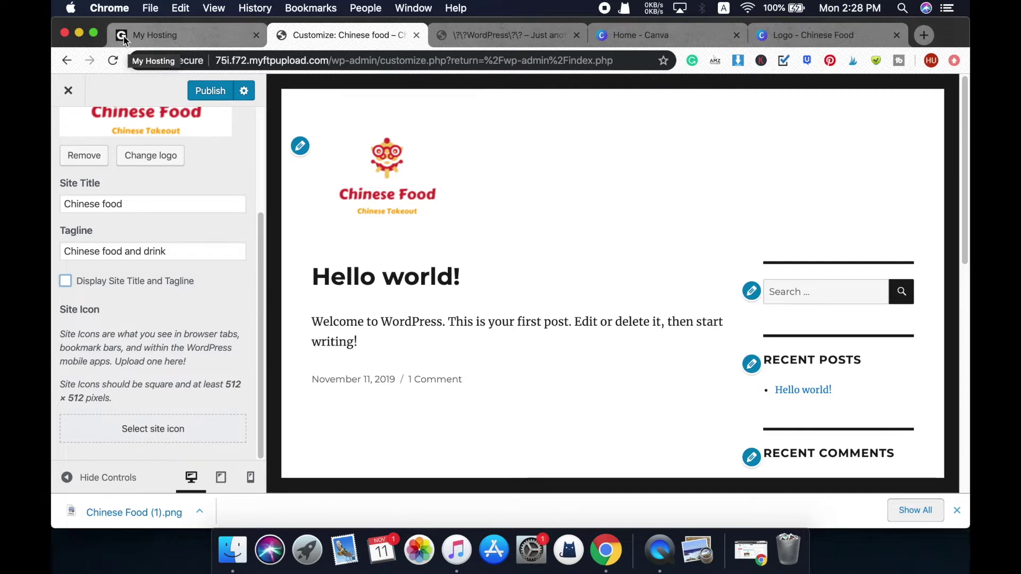
click(140, 435)
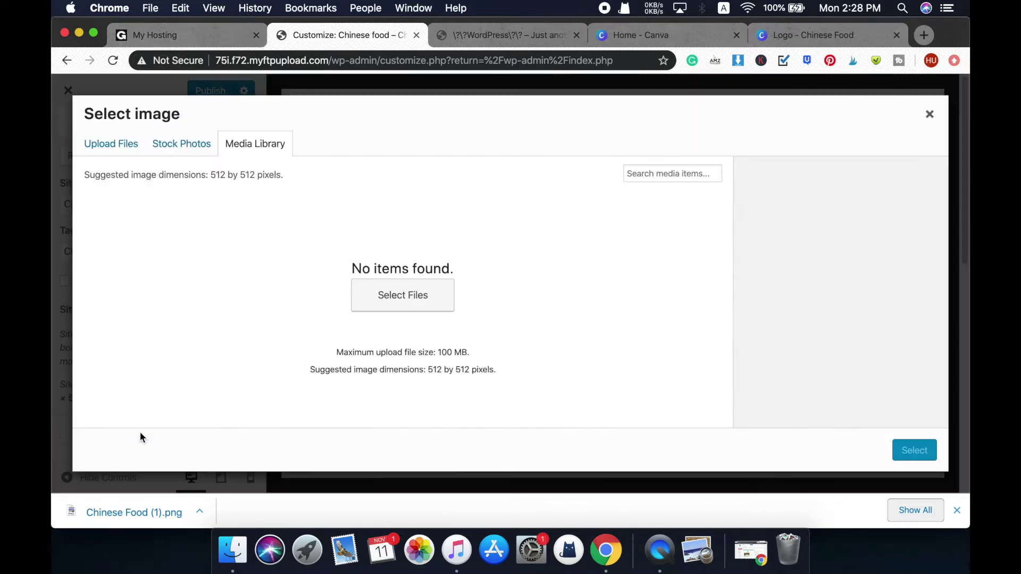
click(409, 345)
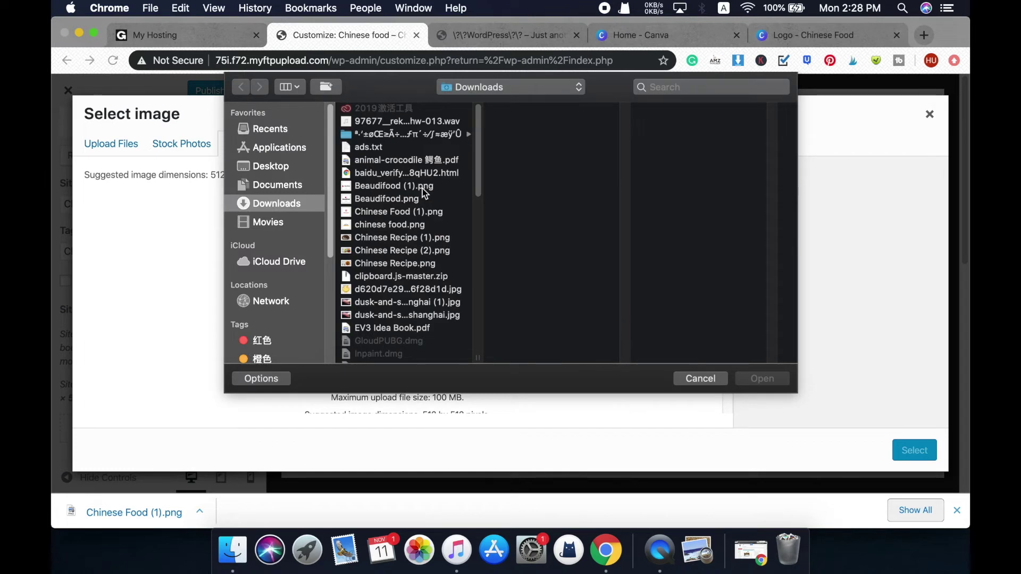
click(423, 187)
click(413, 201)
click(407, 213)
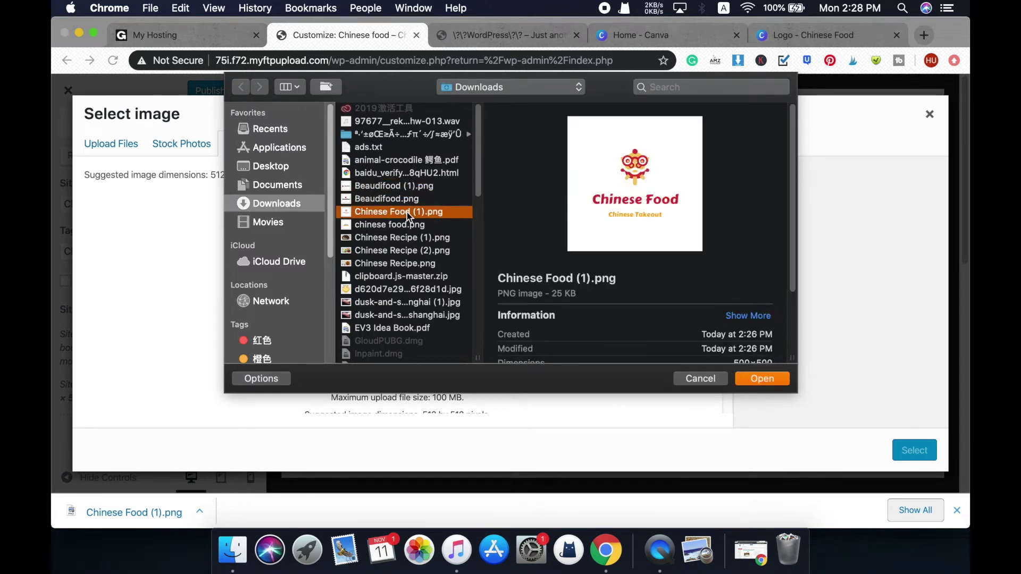
click(762, 379)
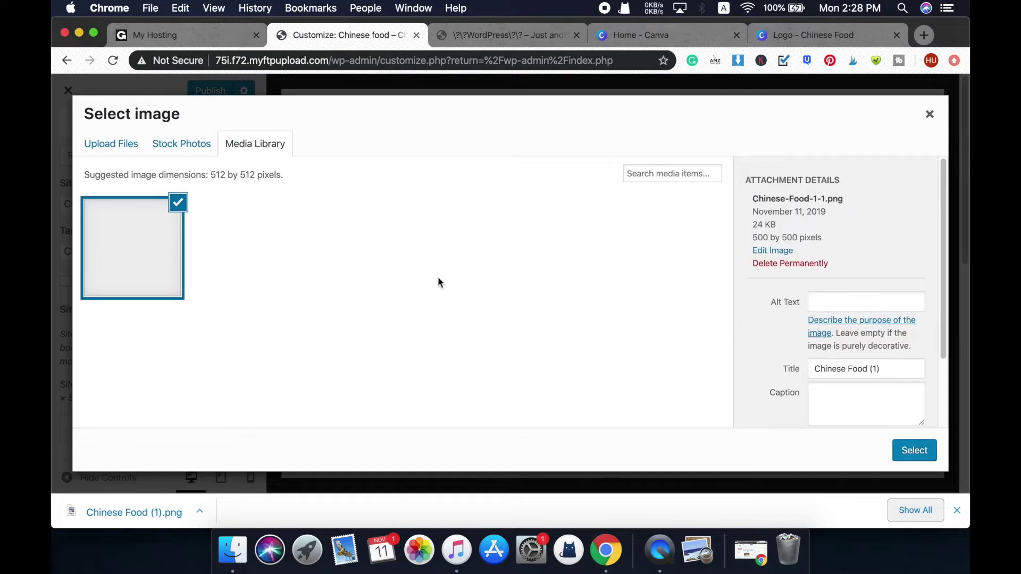
click(916, 457)
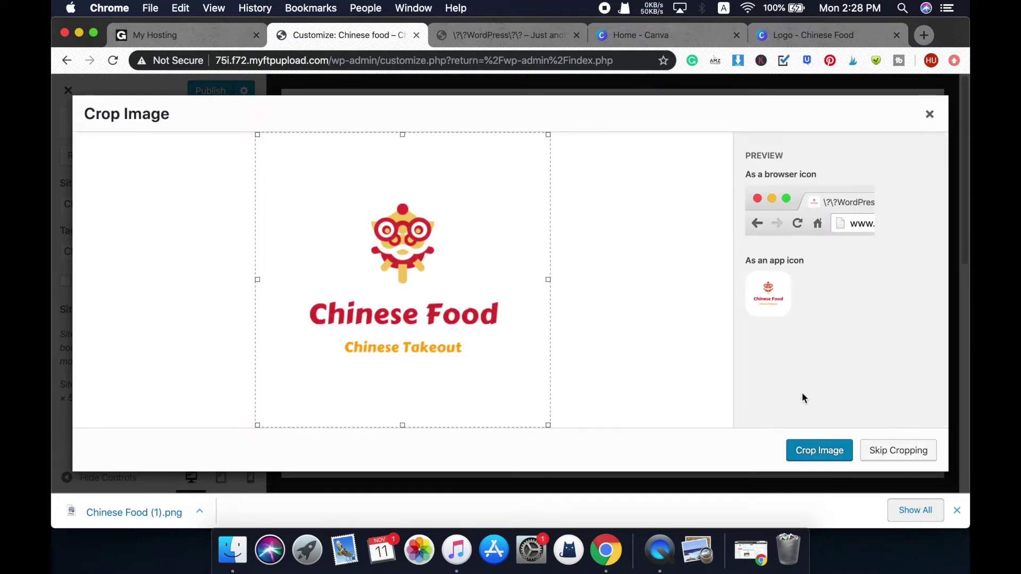
click(818, 450)
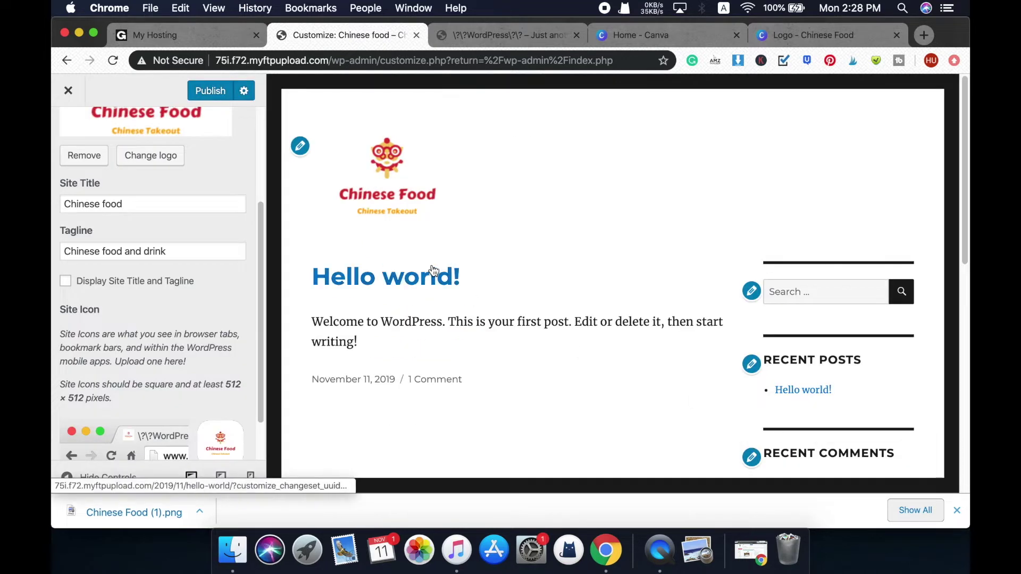
Step: Publish the site identity changes and reload the live site to review its homepage
click(210, 91)
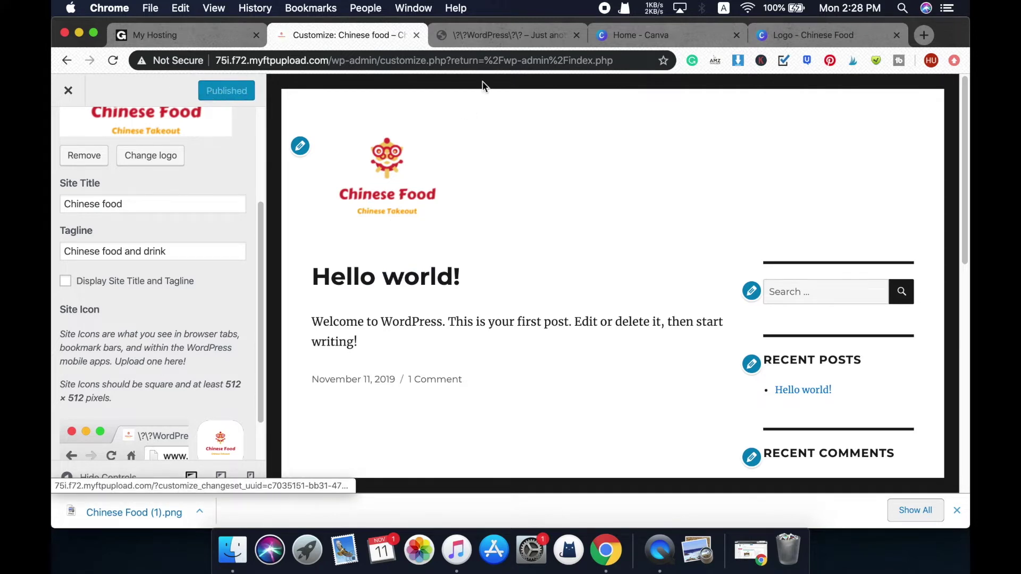
click(515, 36)
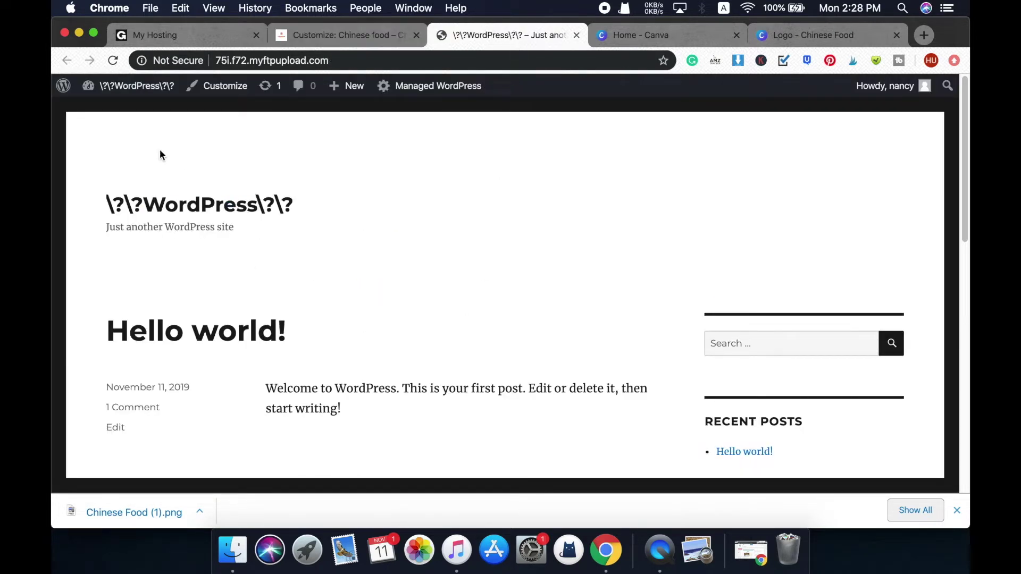
click(113, 60)
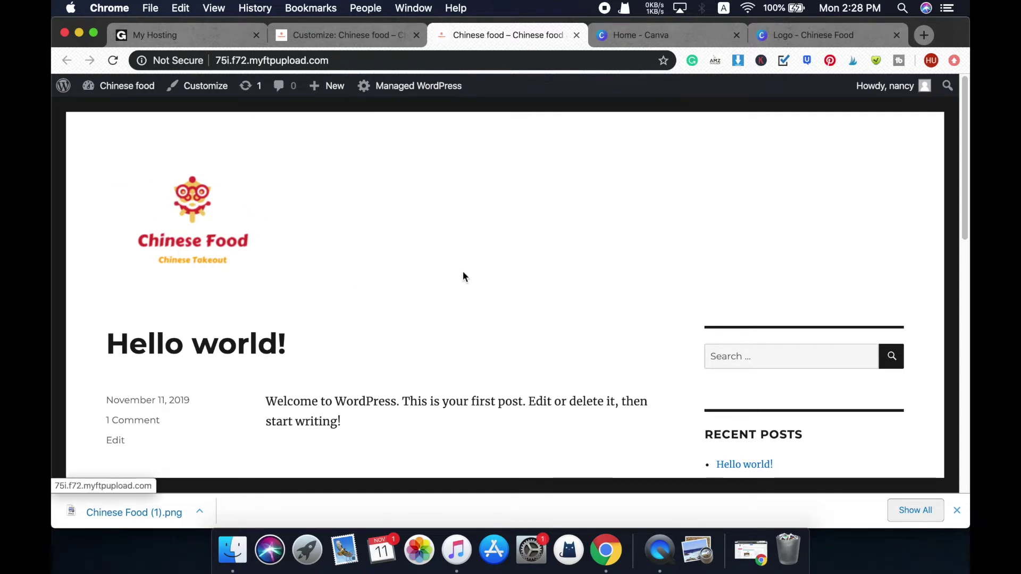
scroll(526, 241, down, 3)
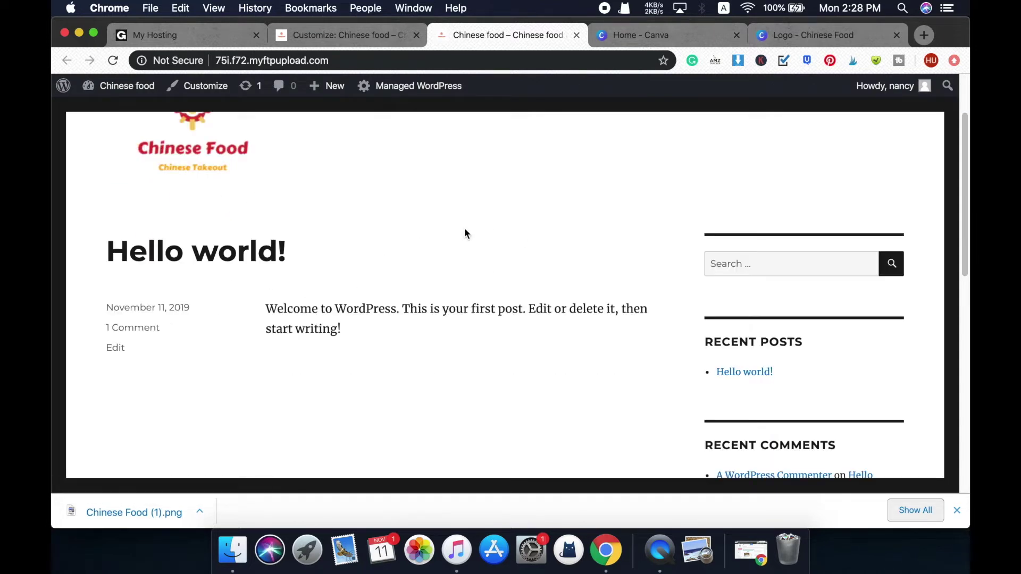
scroll(381, 209, up, 3)
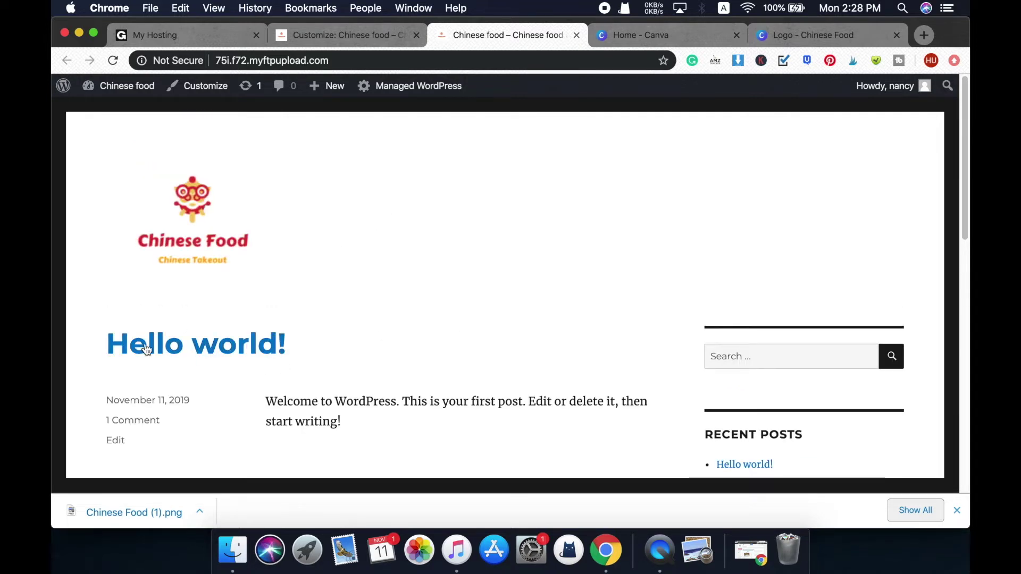
Step: Leave the customizer for the WordPress dashboard and open the list of all posts
click(348, 35)
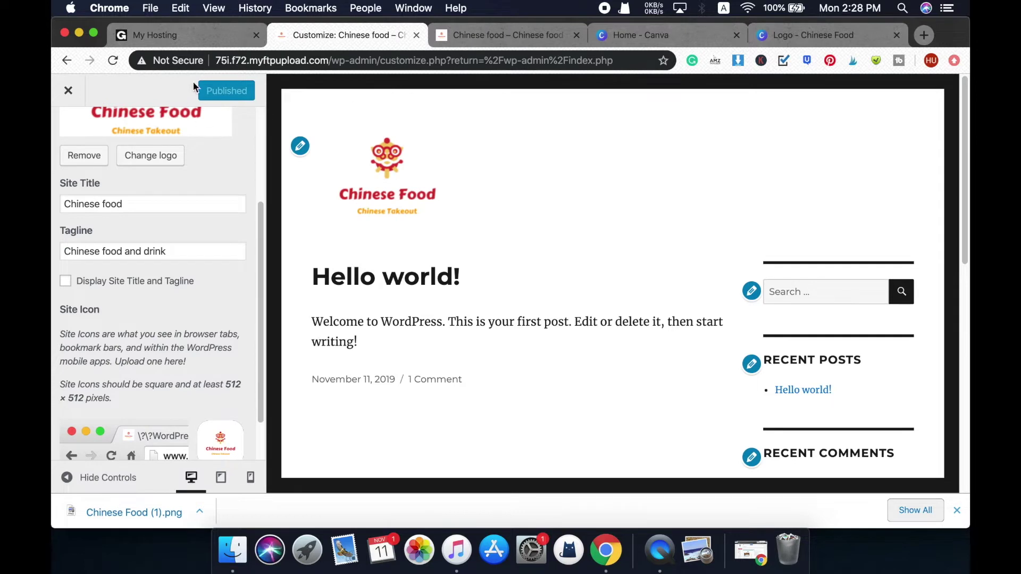
click(70, 94)
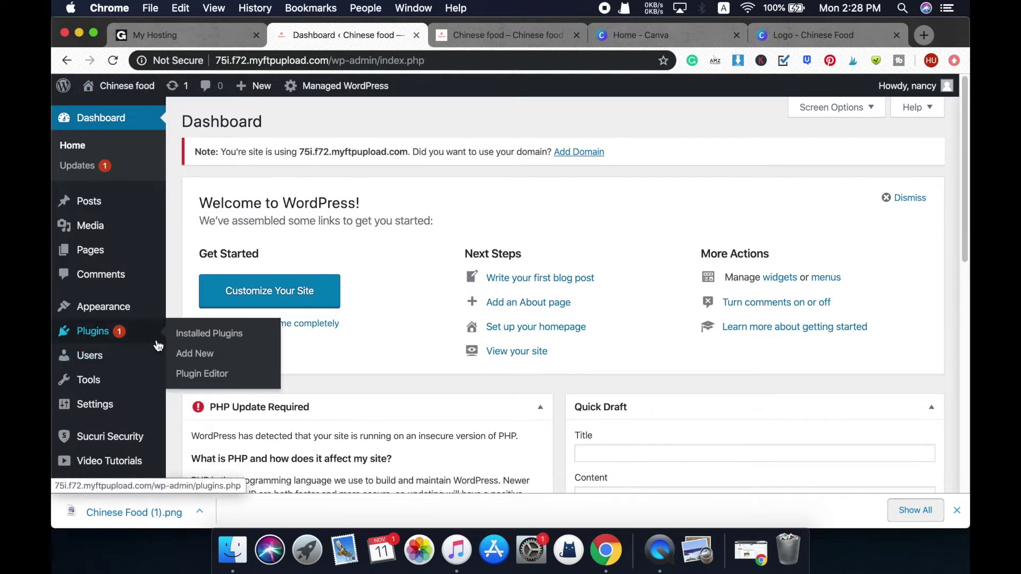
mouse_move(96, 203)
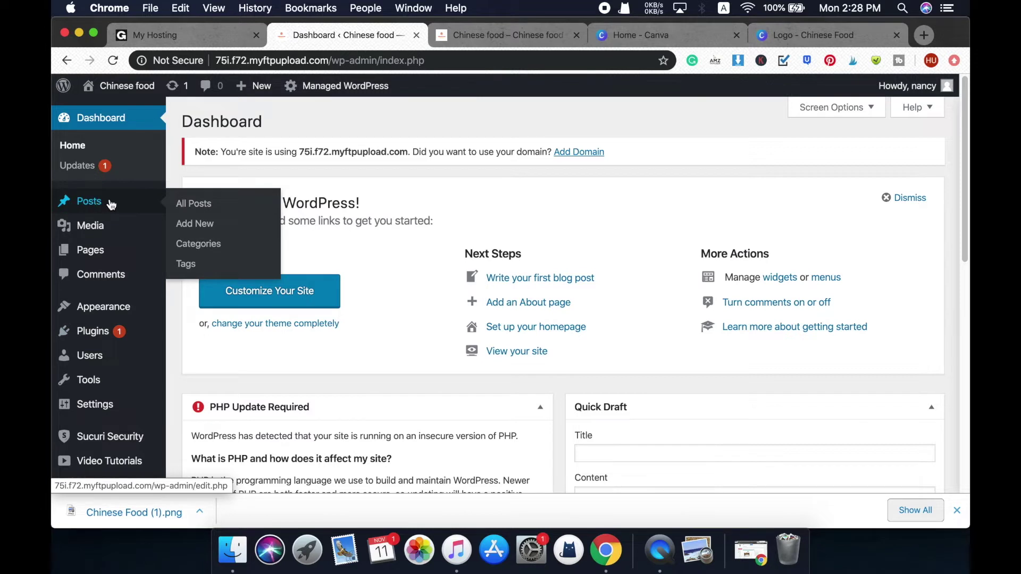
click(211, 207)
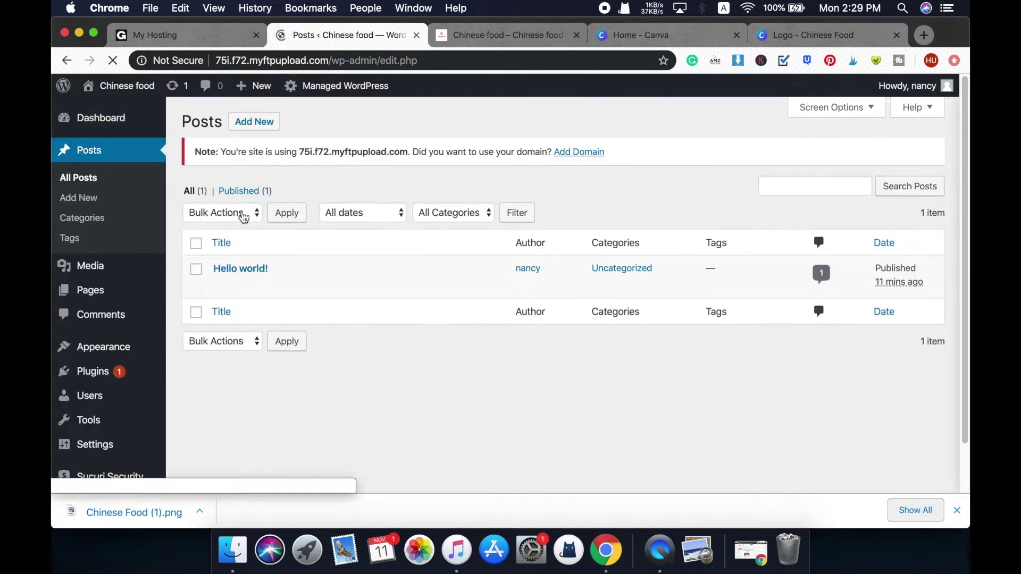
mouse_move(285, 292)
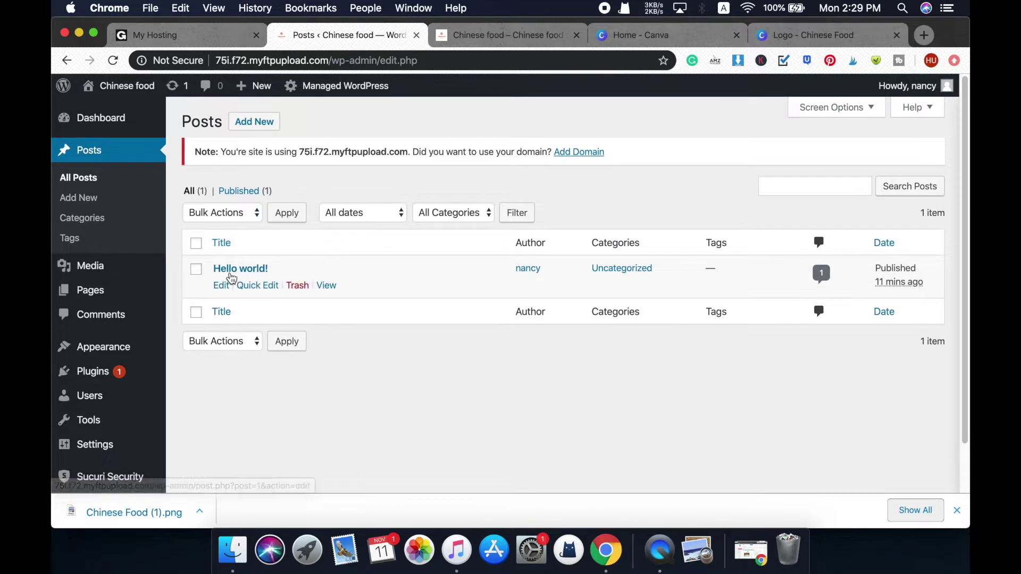
Step: Move the "Hello world!" post to the trash with a bulk action and reload the live homepage to check it
click(196, 272)
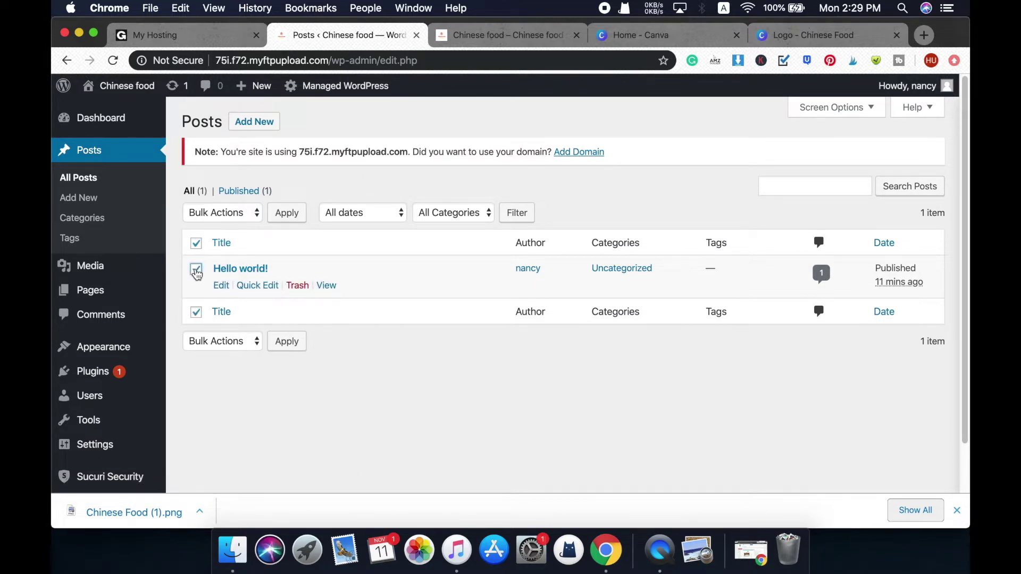
click(257, 214)
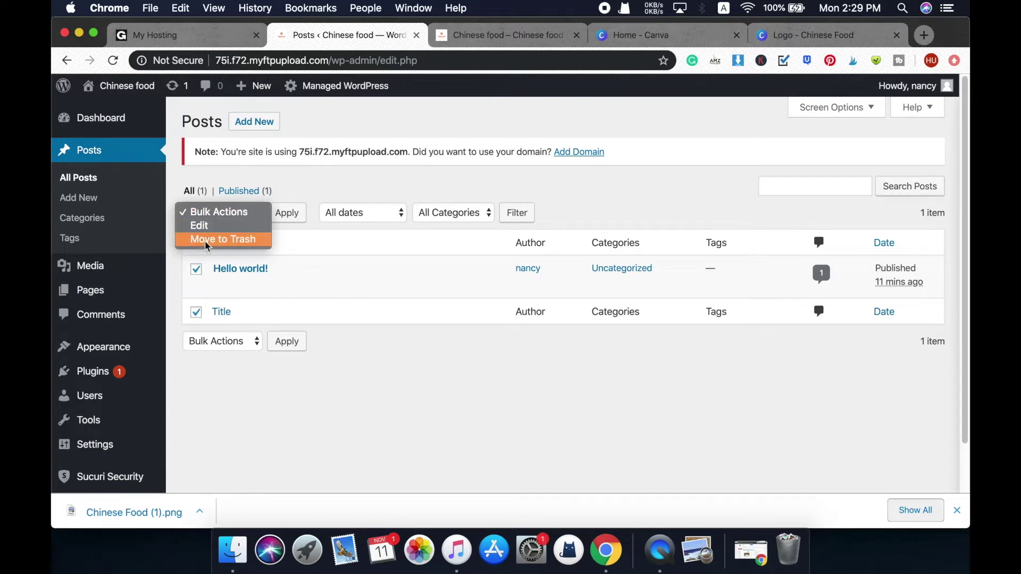
click(238, 245)
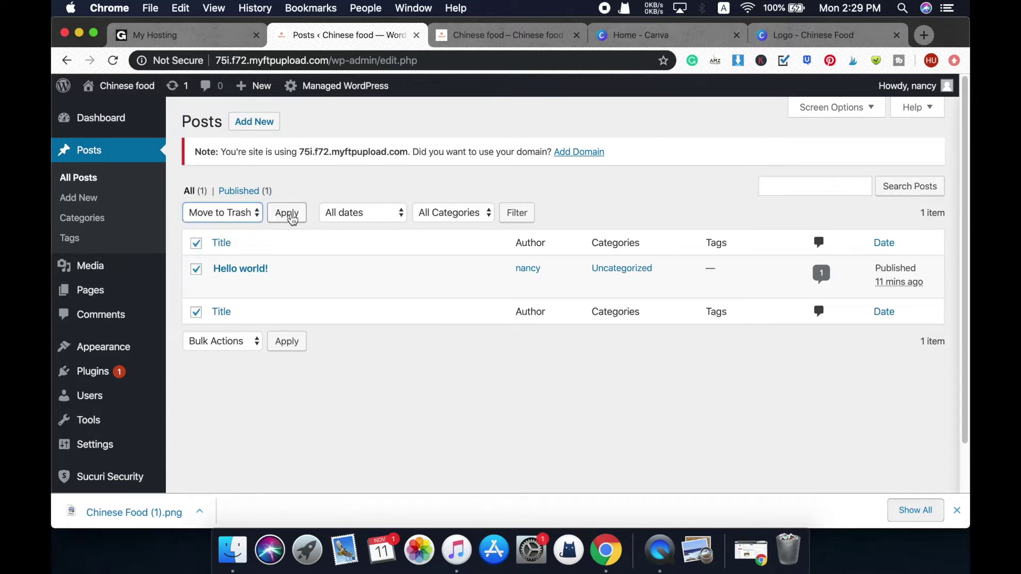
click(292, 219)
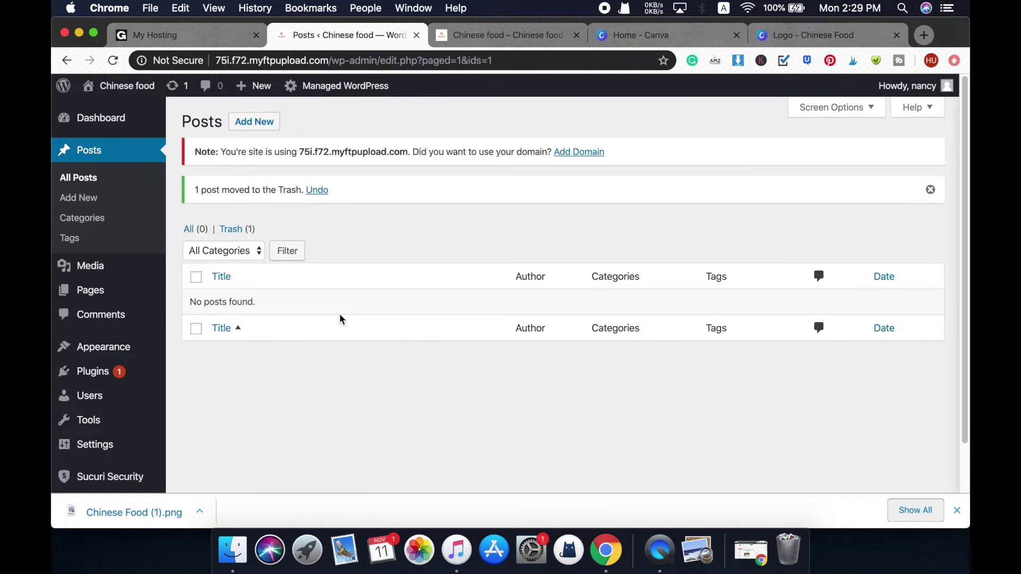
click(514, 34)
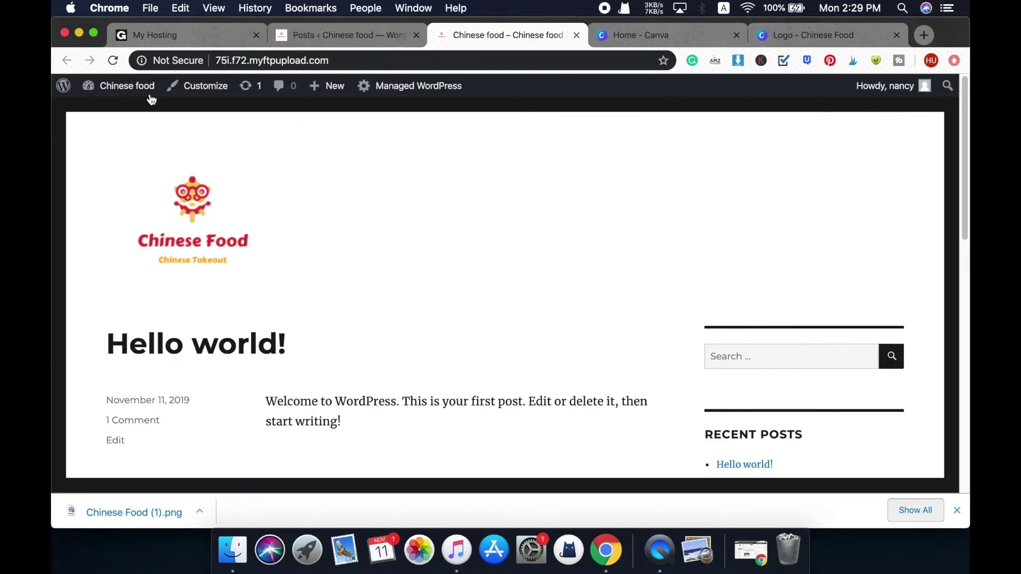
click(113, 60)
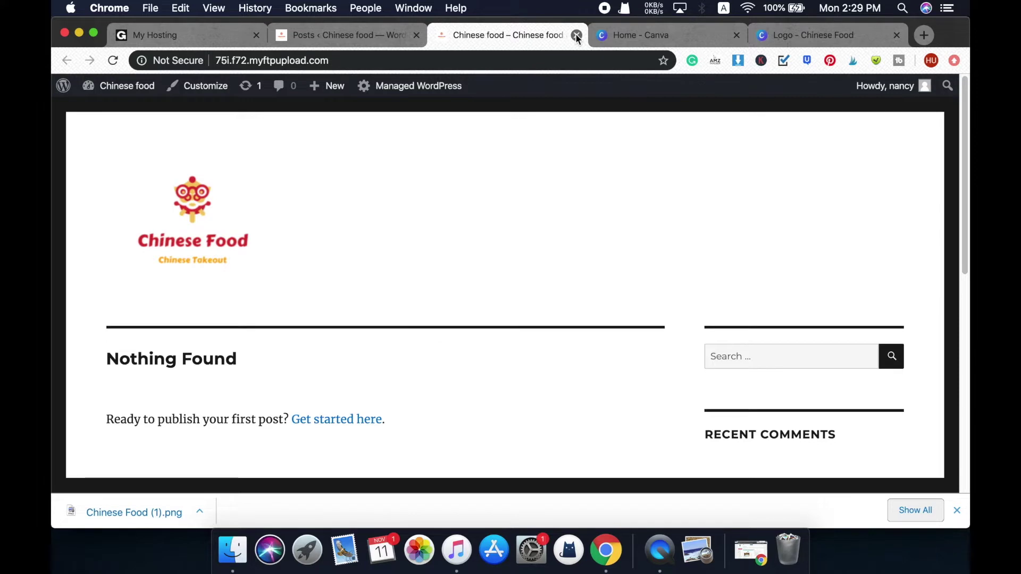
Step: Return to the WordPress dashboard, open the post categories page and enter "Sichuan Food" as the new category's name
click(364, 34)
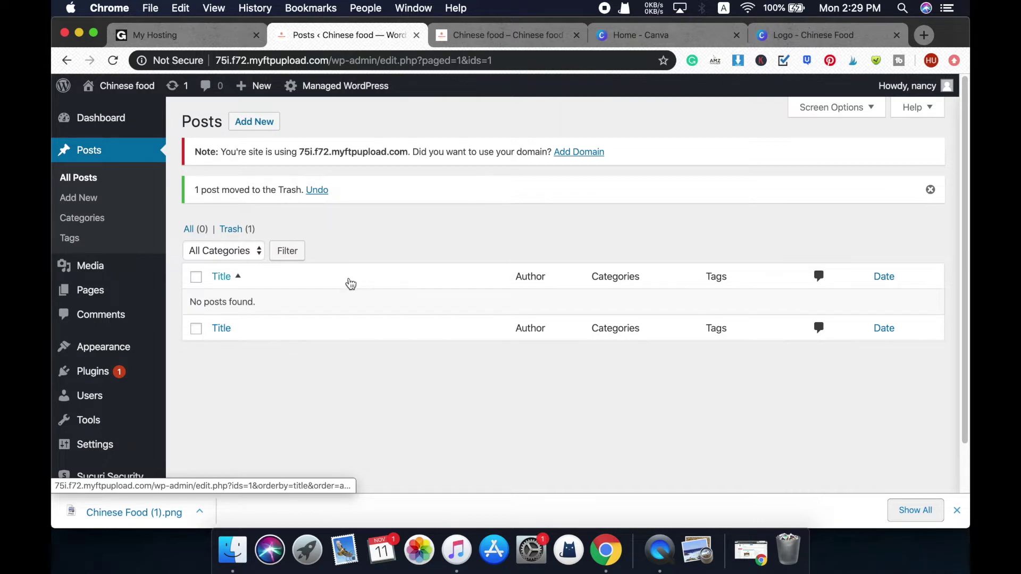
click(88, 155)
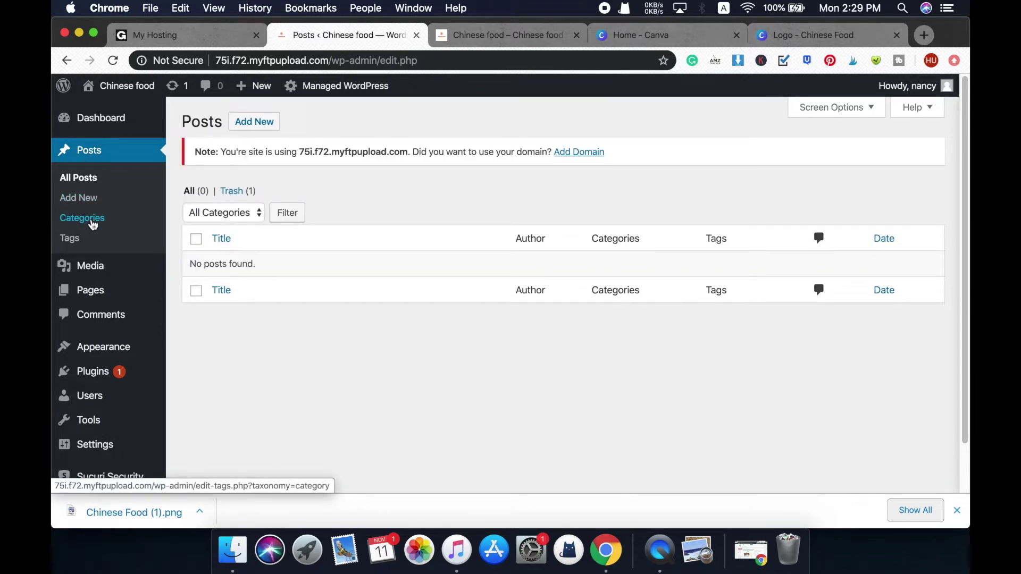
click(94, 224)
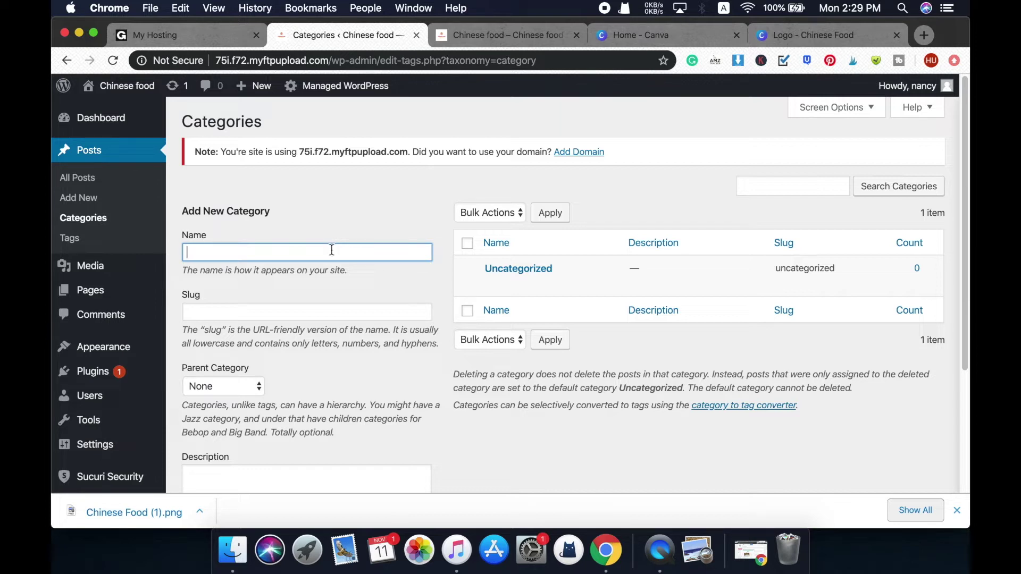
text(S)
key(BackSpace)
key(BackSpace)
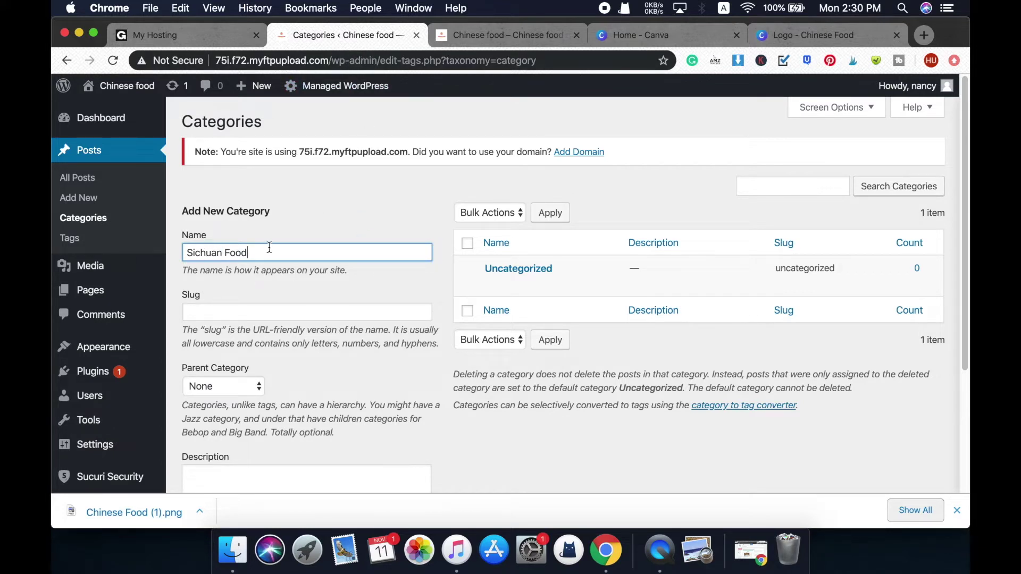
Step: Set the Sichuan Food category's slug to "sichuanfood" and add the category
click(197, 312)
text(Sichuan Food)
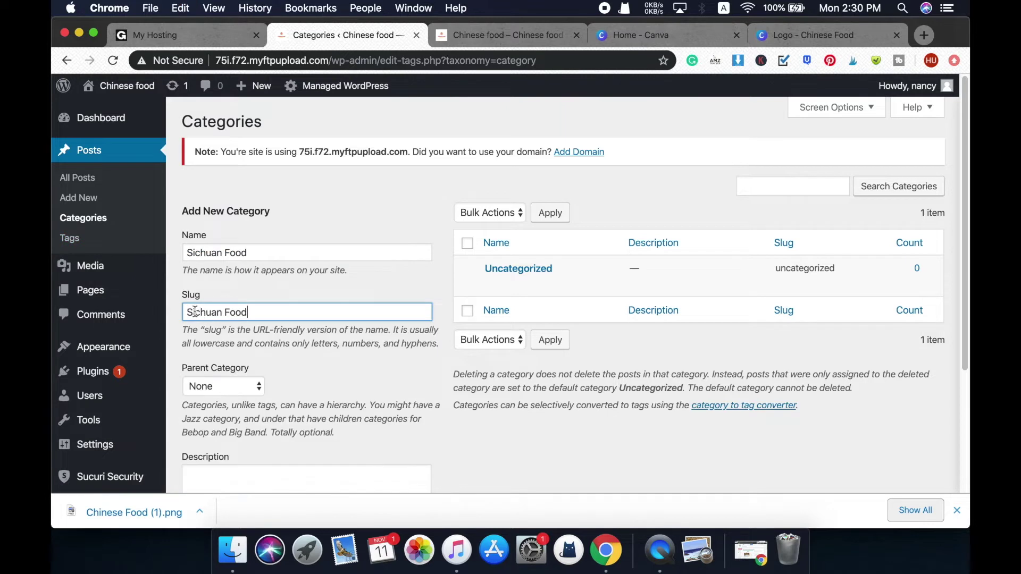
drag(196, 312, 181, 314)
text(s)
key(Right)
key(Right)
key(Right)
key(Right)
key(Right)
key(Right)
key(Right)
key(BackSpace)
key(shift+Right)
text(f)
scroll(445, 222, down, 5)
scroll(445, 225, up, 1)
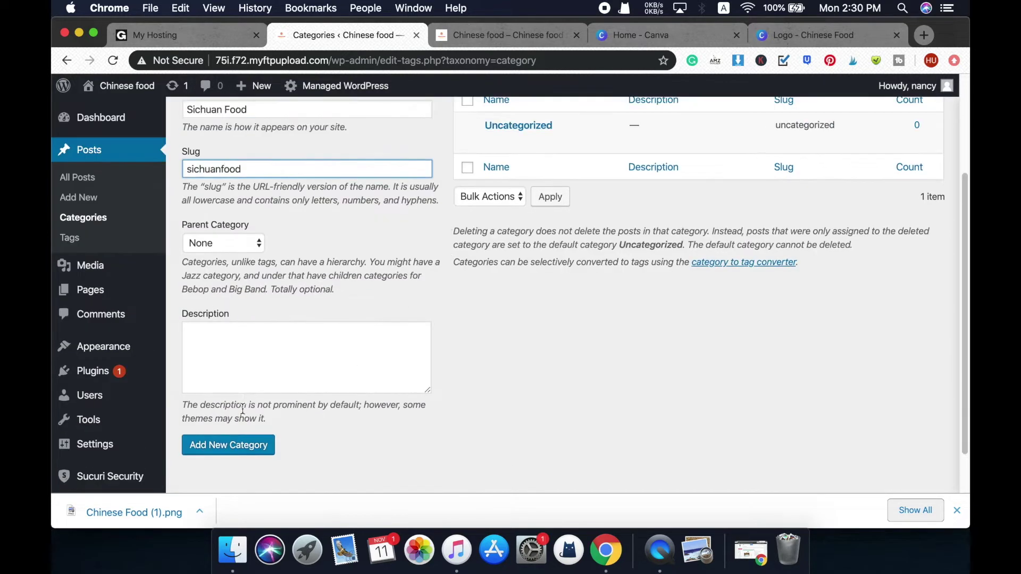
click(232, 451)
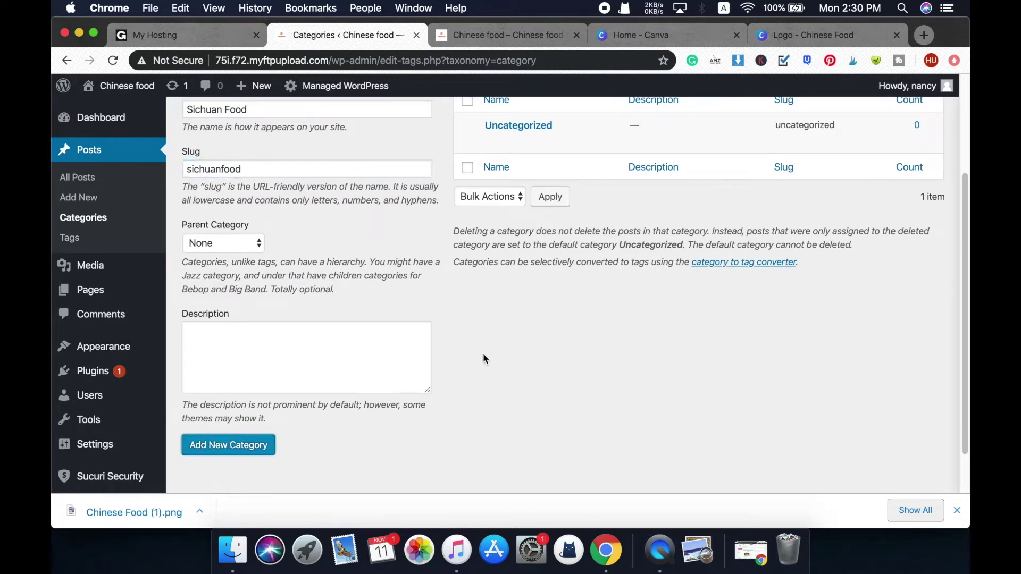
scroll(511, 342, up, 3)
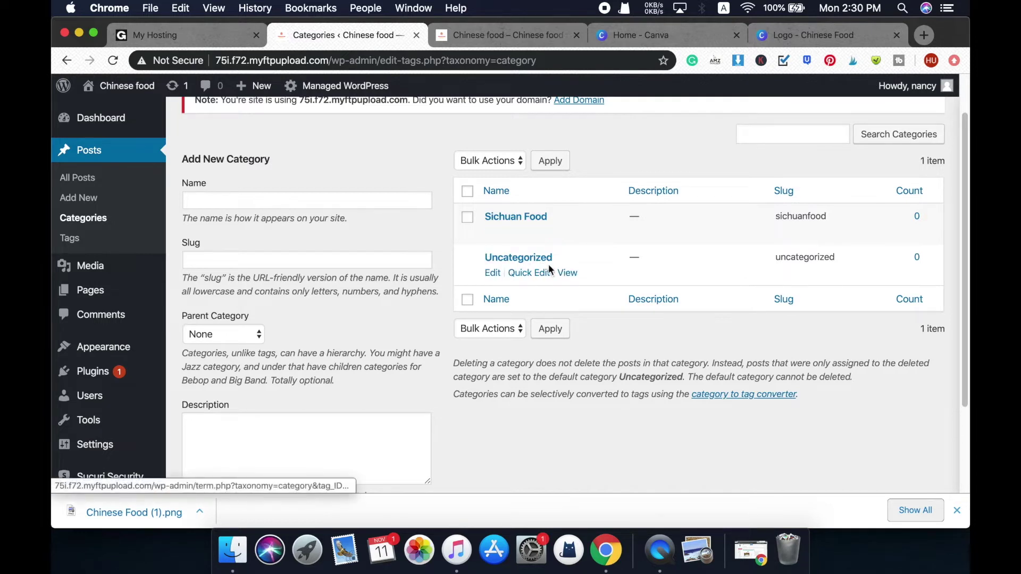
Step: Enter "Guangdong Food" as the name of a second category and copy that name
click(252, 198)
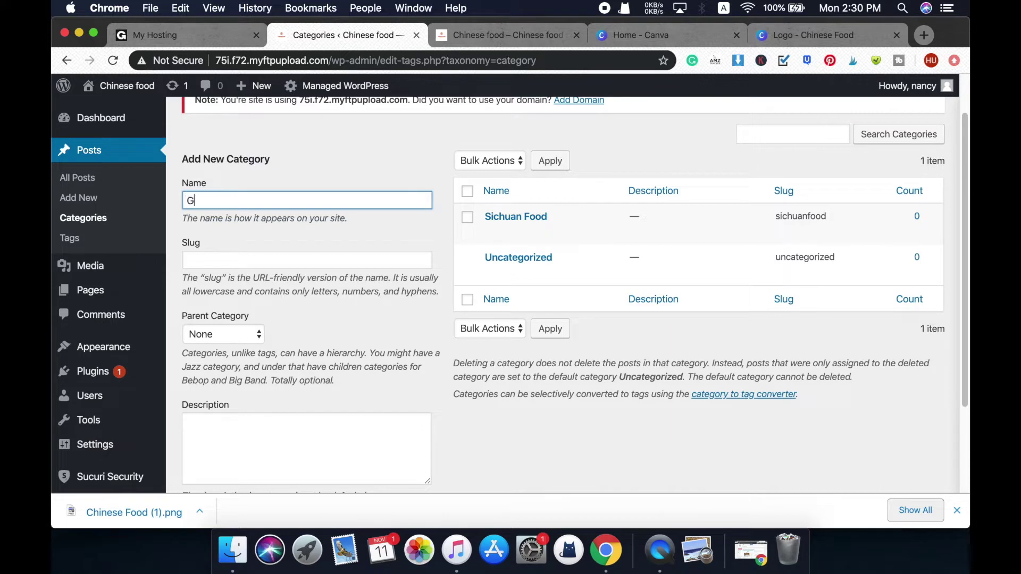
text(Guangdong F)
drag(283, 197, 204, 196)
key(super+c)
Step: Fill in the slug "guangdongfood" for the Guangdong Food category and add the category
click(257, 260)
key(super+v)
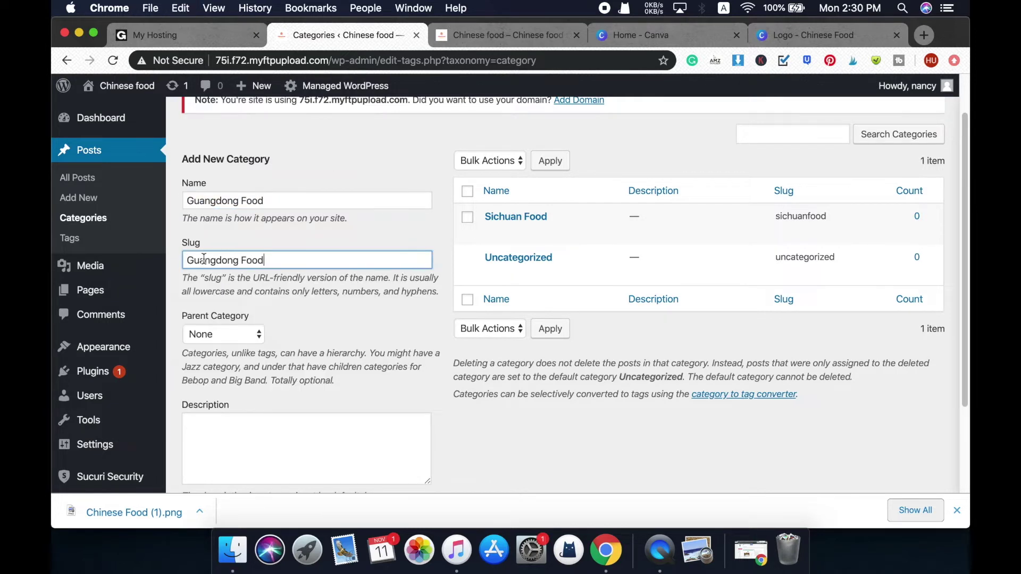
click(193, 260)
key(BackSpace)
text(g)
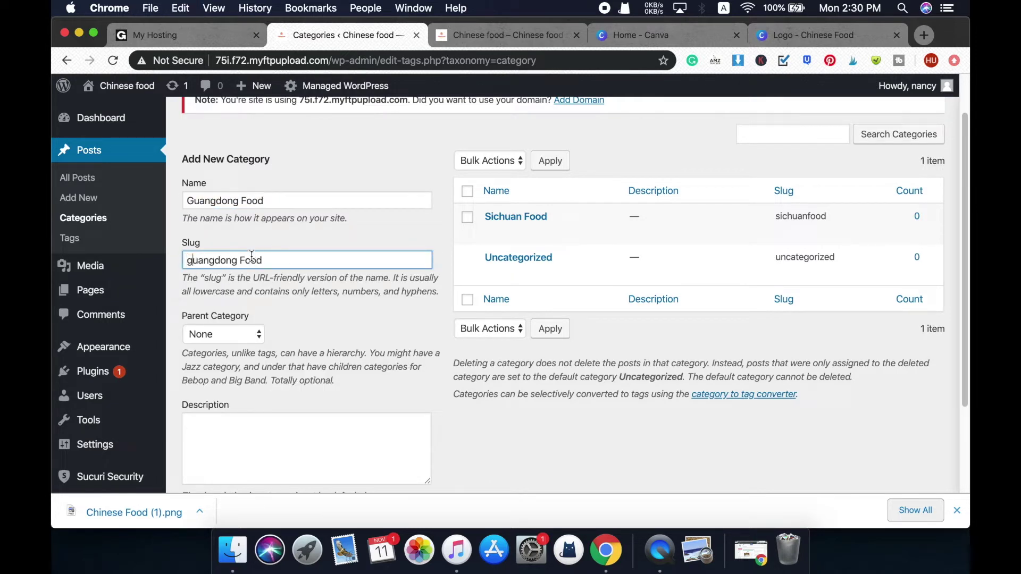
click(245, 260)
key(BackSpace)
key(BackSpace)
text(f)
scroll(297, 340, down, 3)
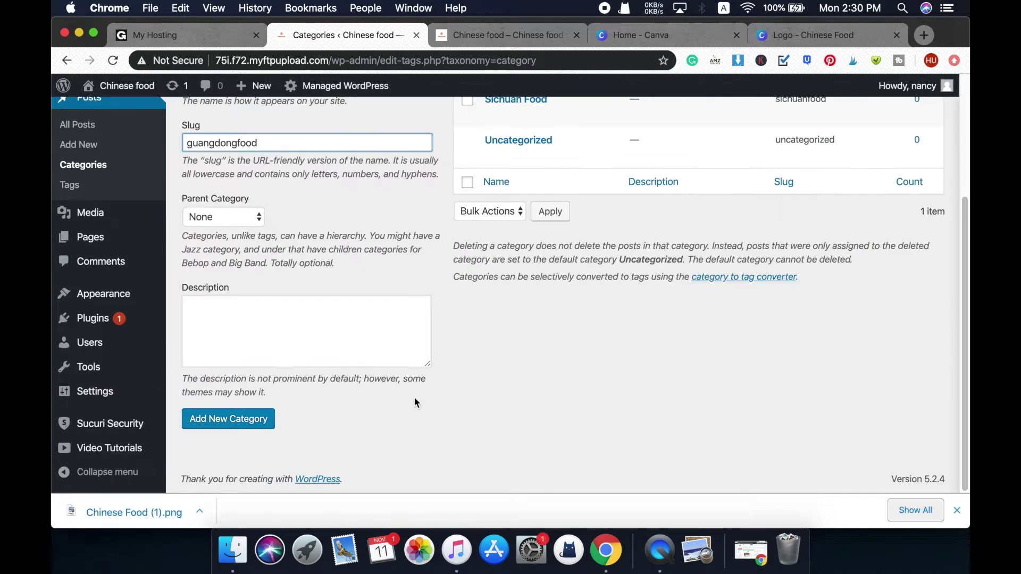
click(214, 427)
scroll(498, 415, up, 5)
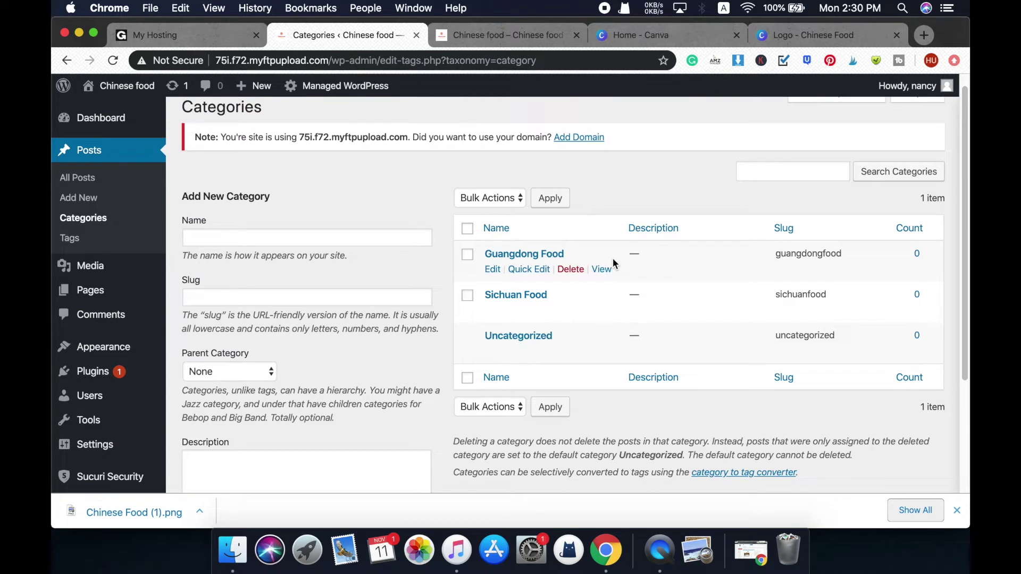
Step: Open the site's menu management page and create a menu named "Top Navigation"
scroll(179, 347, down, 1)
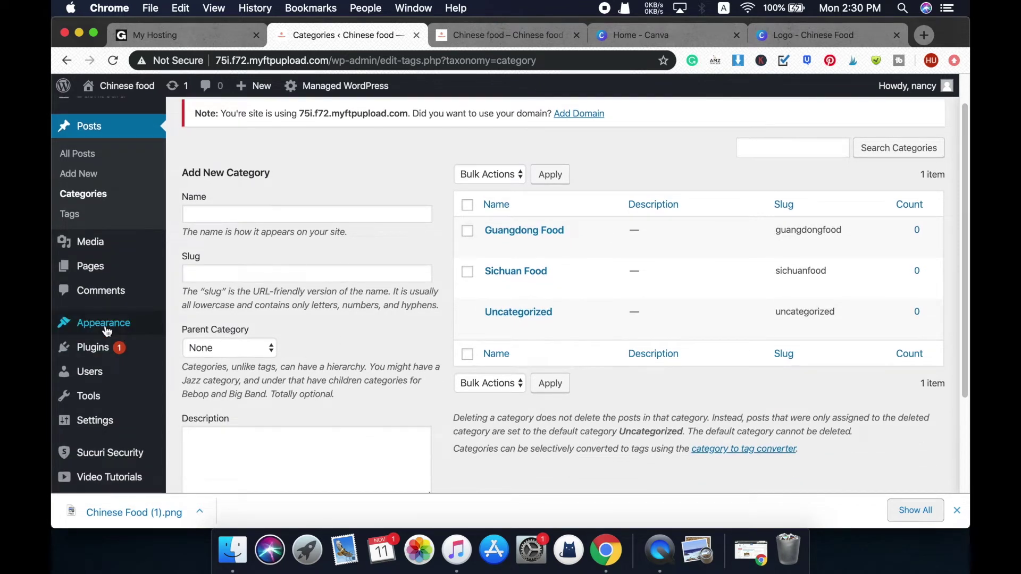
mouse_move(104, 325)
click(190, 386)
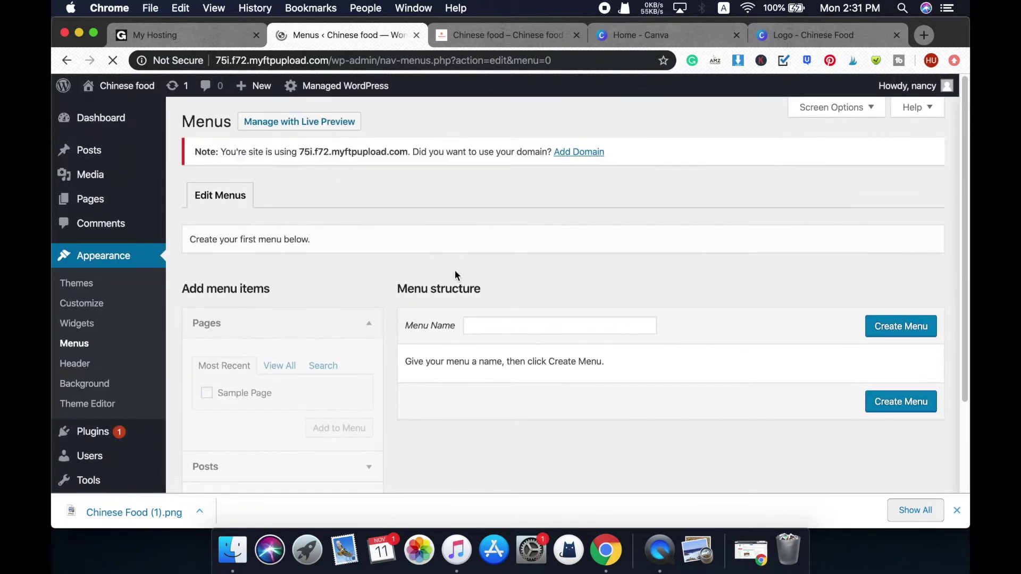
scroll(407, 242, down, 1)
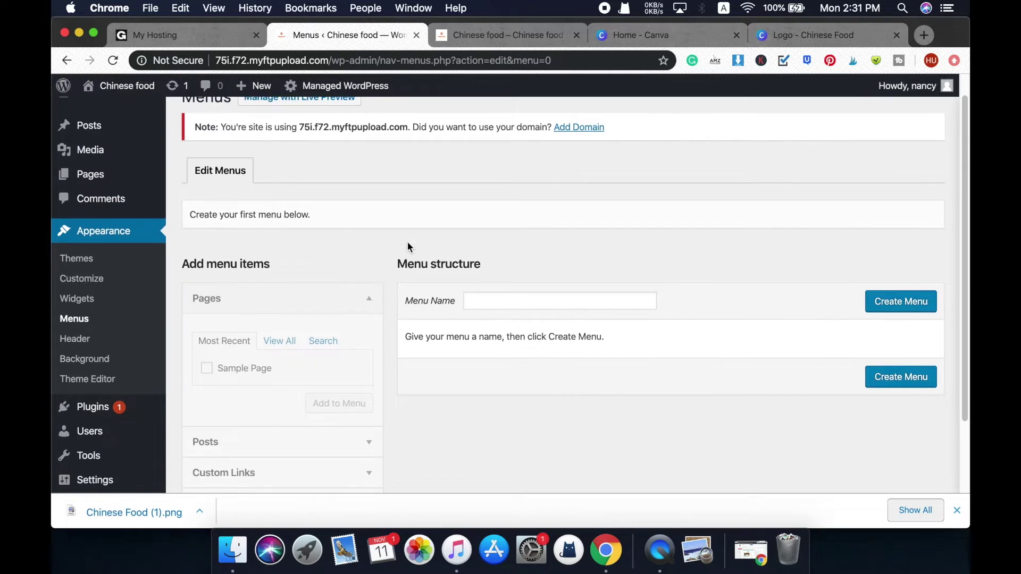
scroll(407, 241, up, 1)
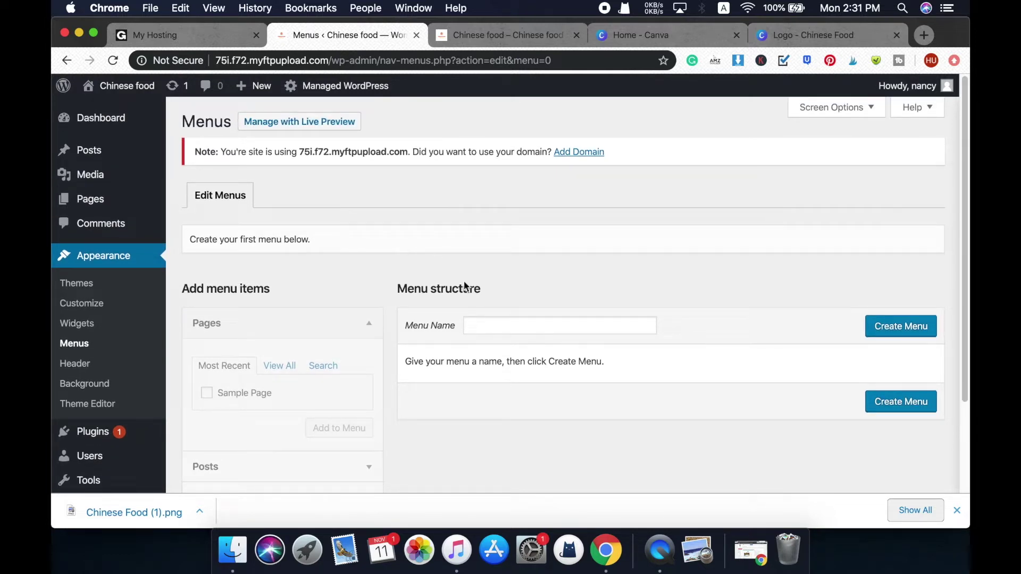
click(530, 325)
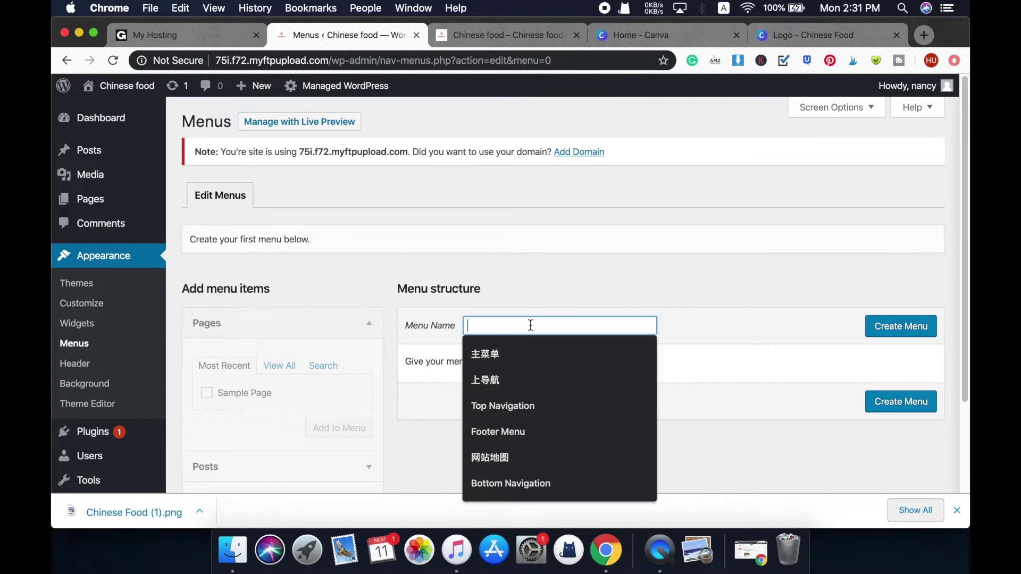
text(top)
click(517, 354)
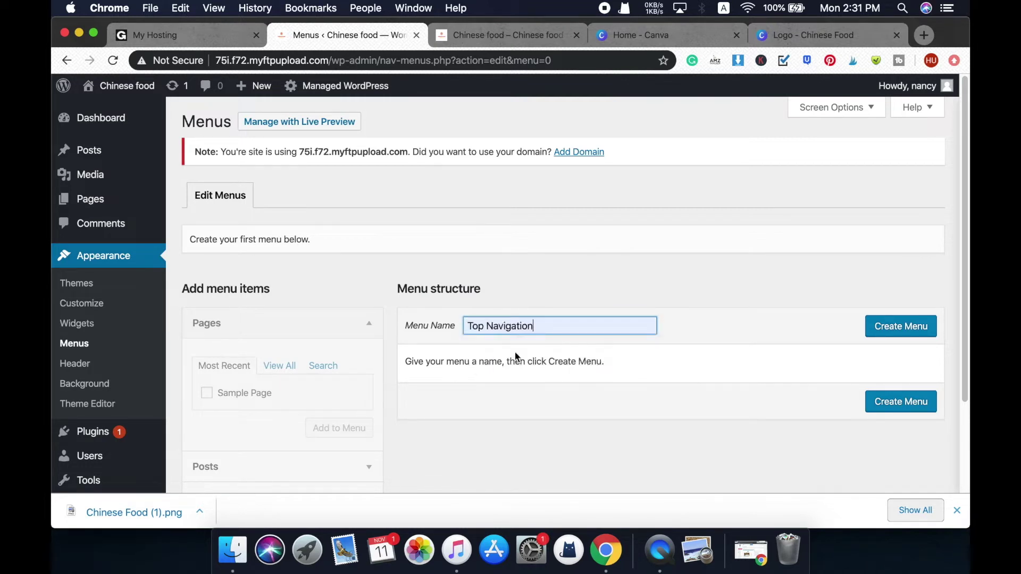
click(907, 332)
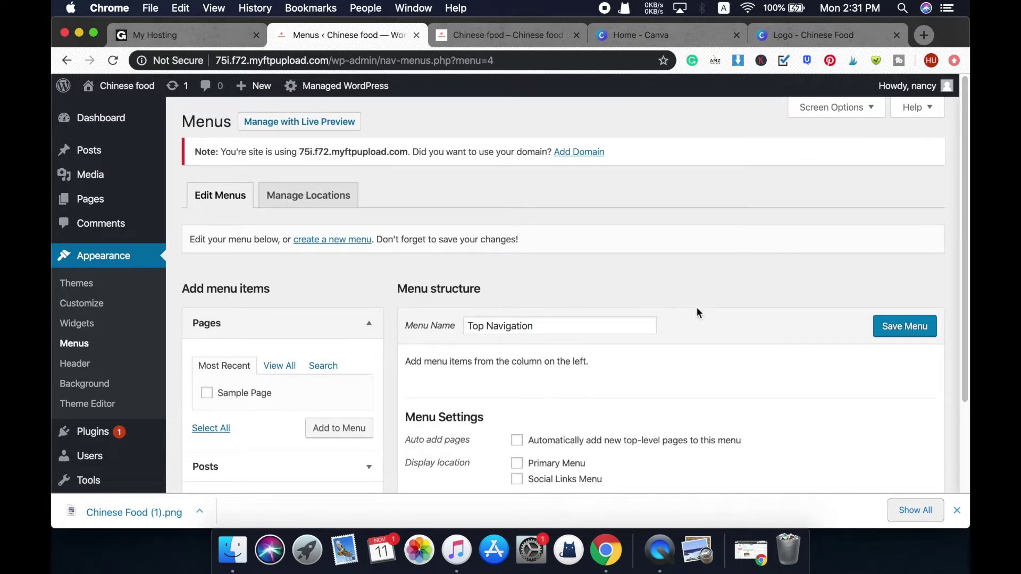
Step: Add the Guangdong Food and Sichuan Food categories as items of the Top Navigation menu
scroll(724, 259, down, 3)
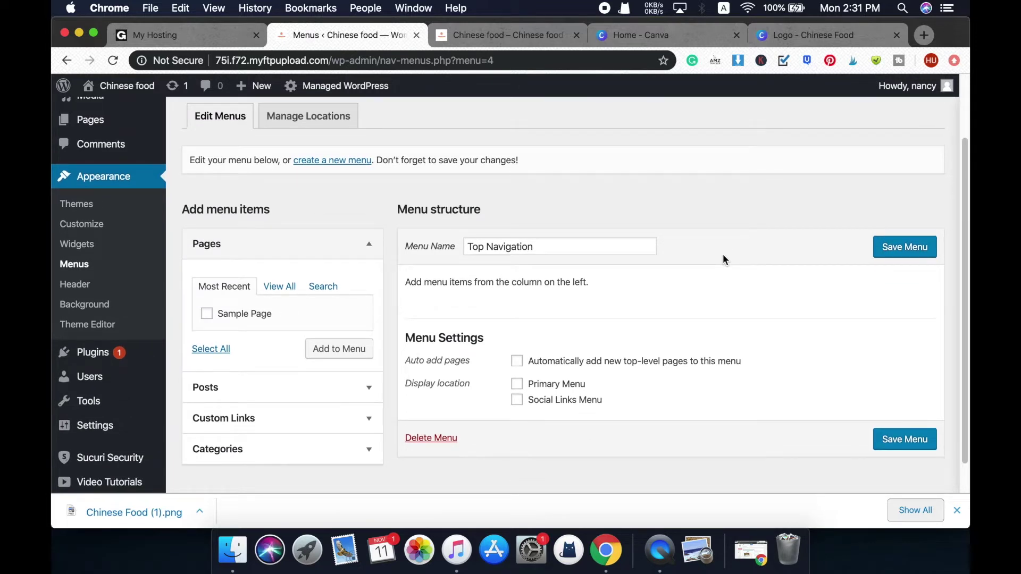
click(335, 457)
click(273, 375)
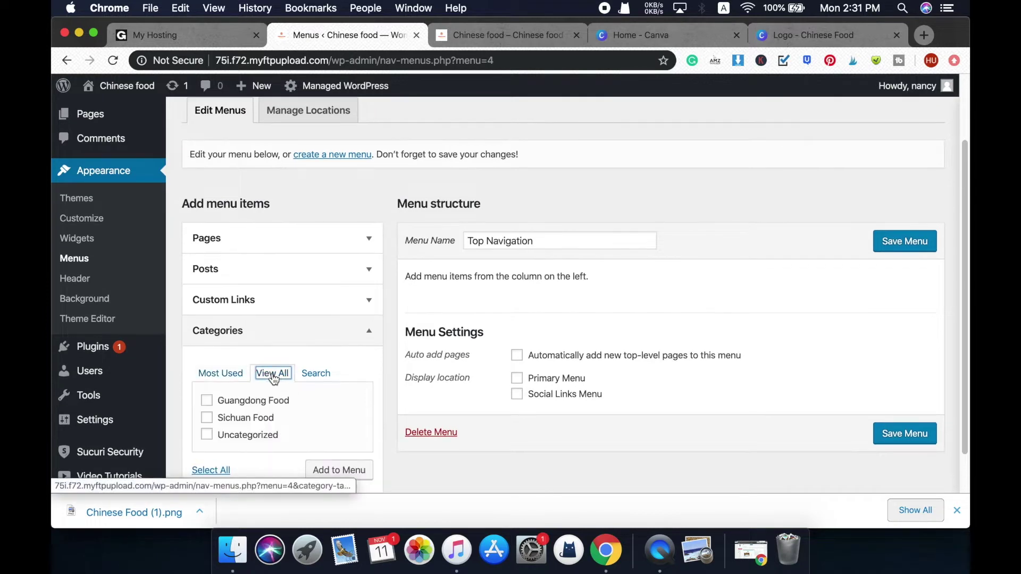
scroll(273, 379, down, 1)
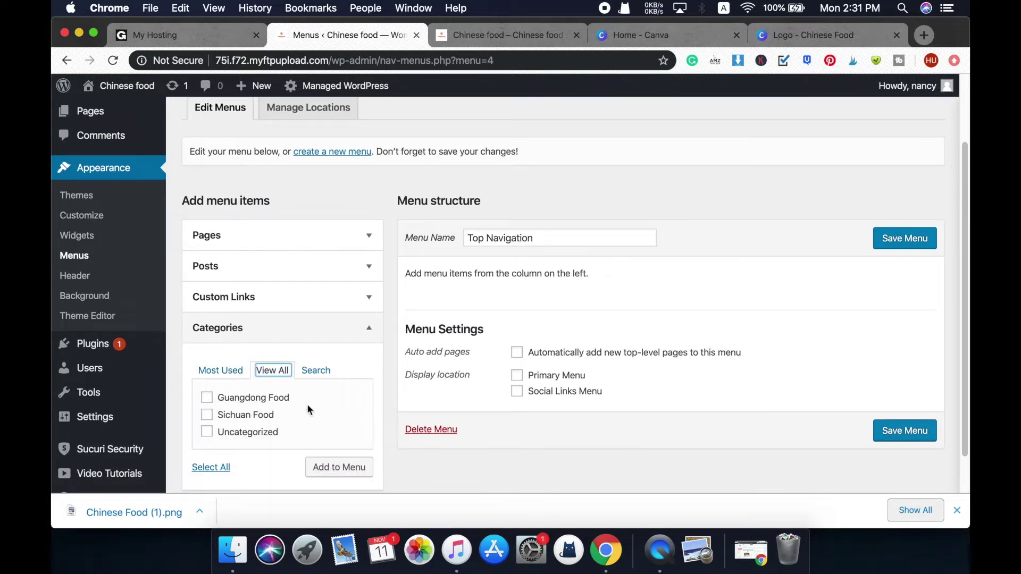
click(207, 398)
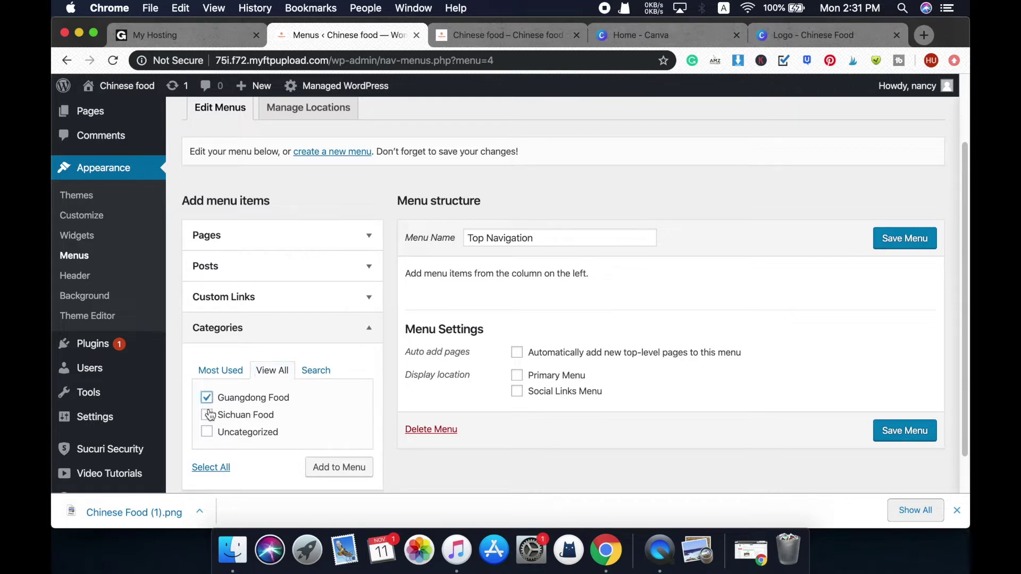
click(207, 415)
click(342, 471)
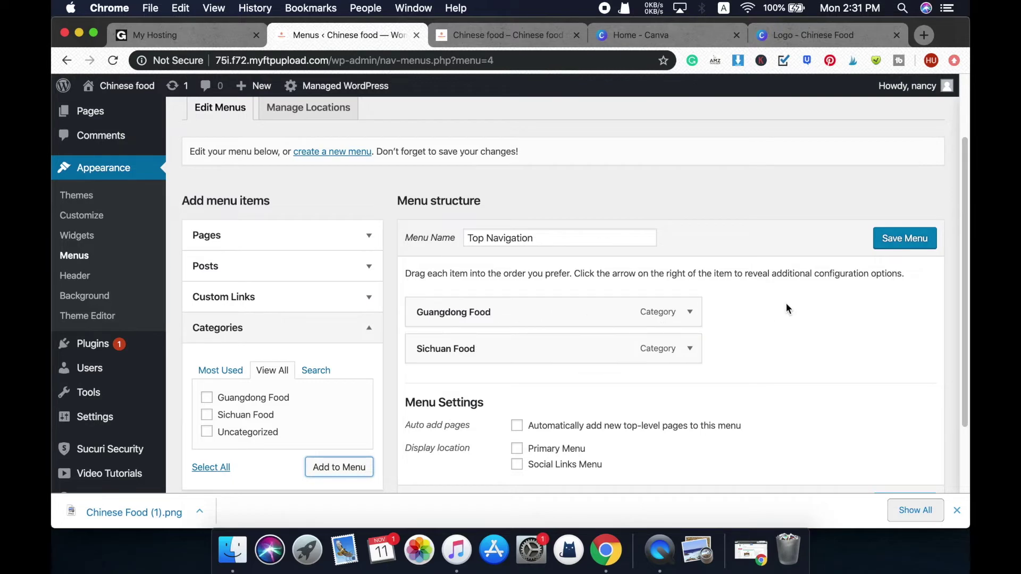
Step: Save the Top Navigation menu and reload the live homepage to check whether the menu shows
scroll(787, 305, down, 3)
scroll(829, 255, up, 1)
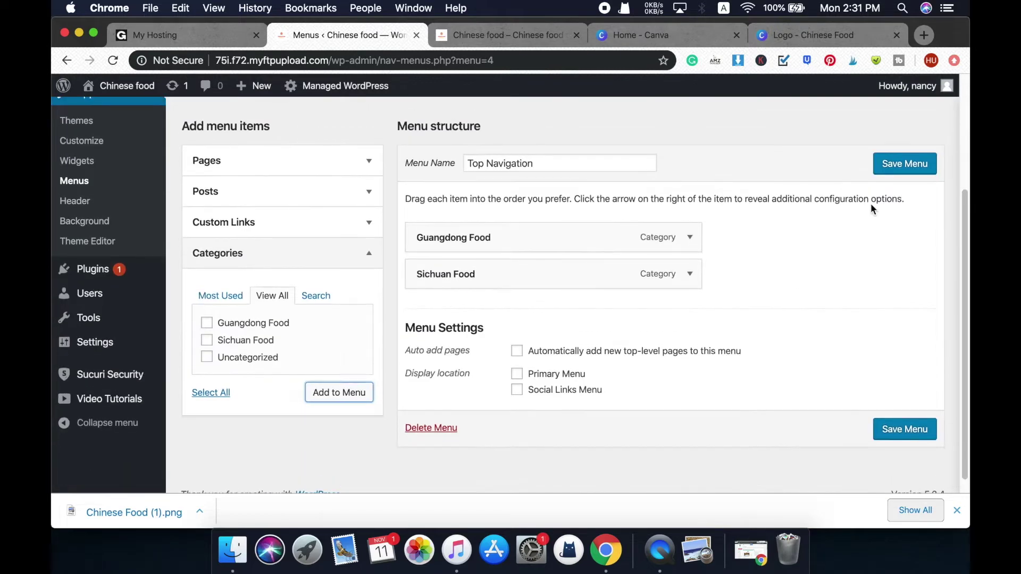
click(909, 169)
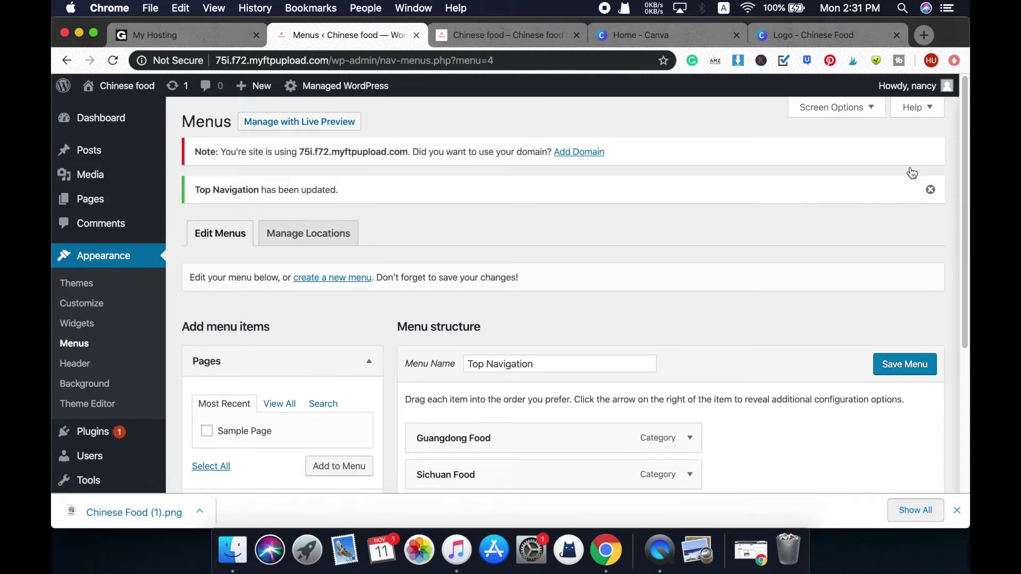
scroll(805, 349, down, 5)
scroll(804, 349, up, 5)
click(505, 35)
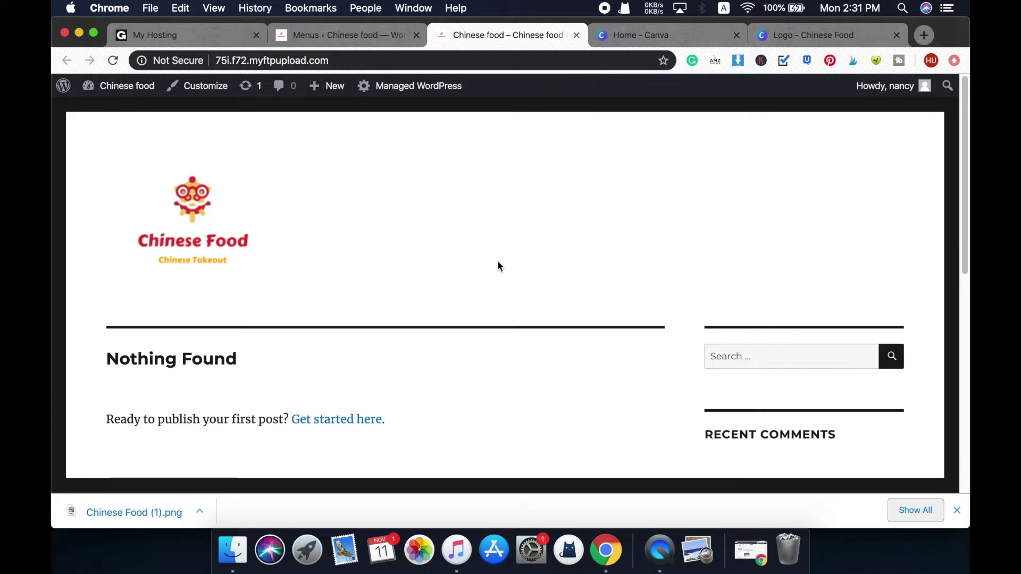
click(113, 60)
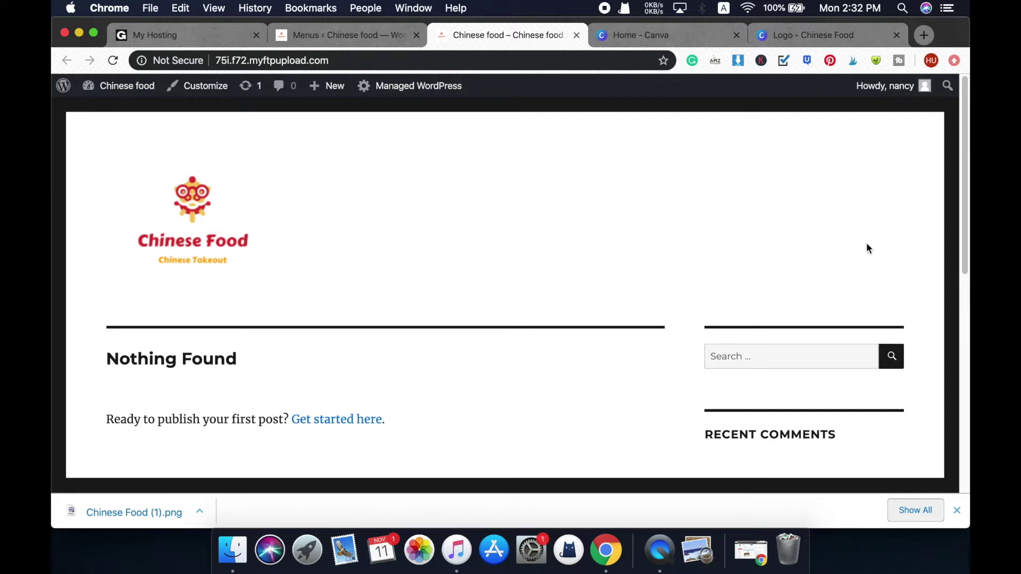
Step: Assign the Top Navigation menu to the Primary Menu display location, save it, and check the live homepage
scroll(666, 253, down, 5)
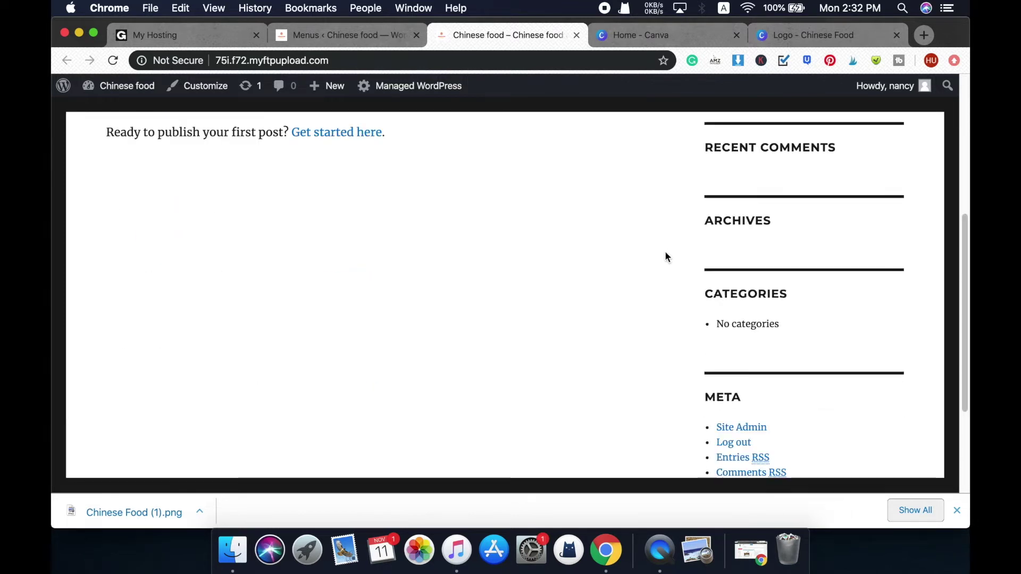
scroll(665, 258, up, 3)
scroll(666, 256, up, 3)
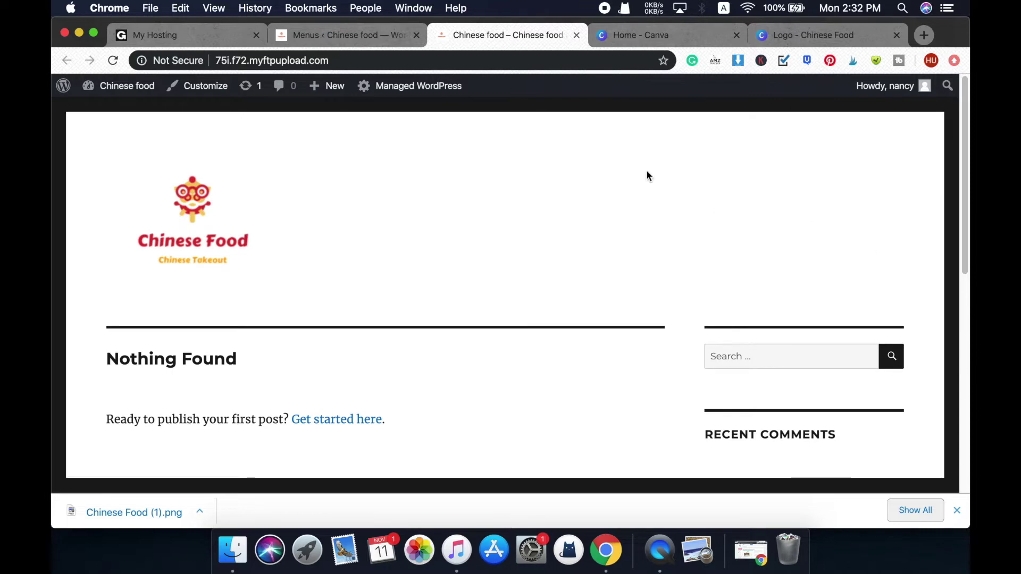
click(348, 35)
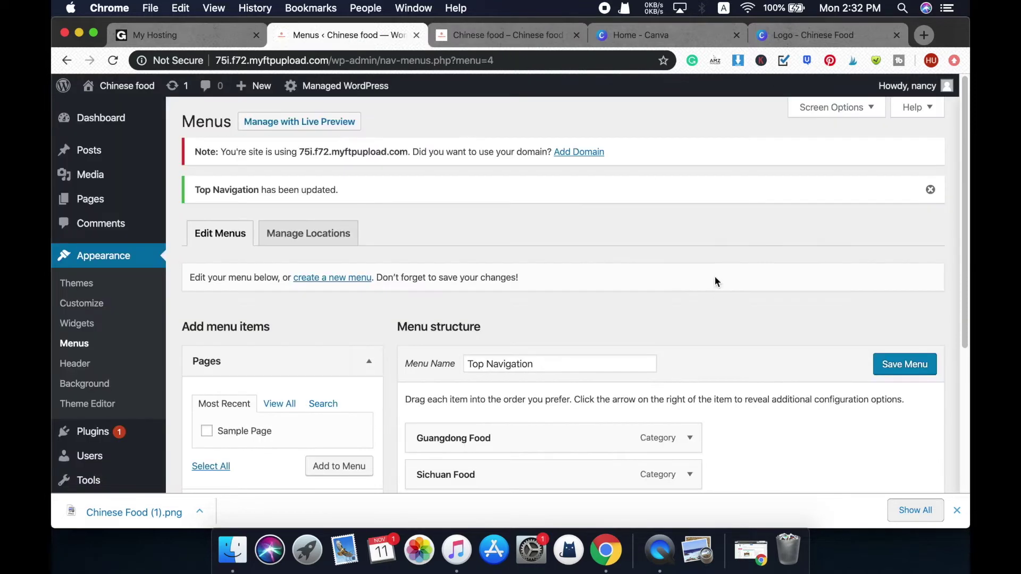
scroll(716, 282, down, 5)
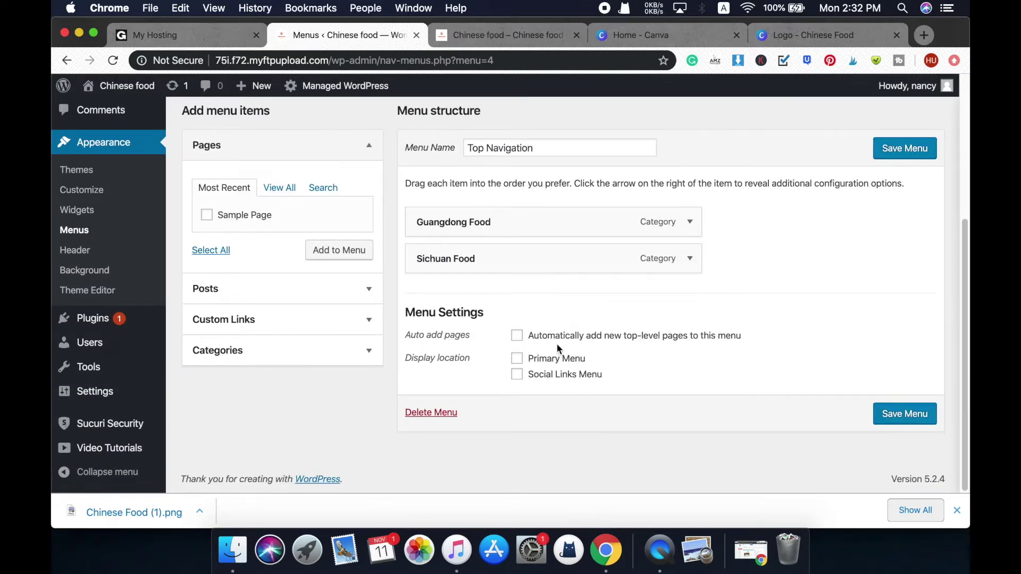
click(518, 362)
click(902, 423)
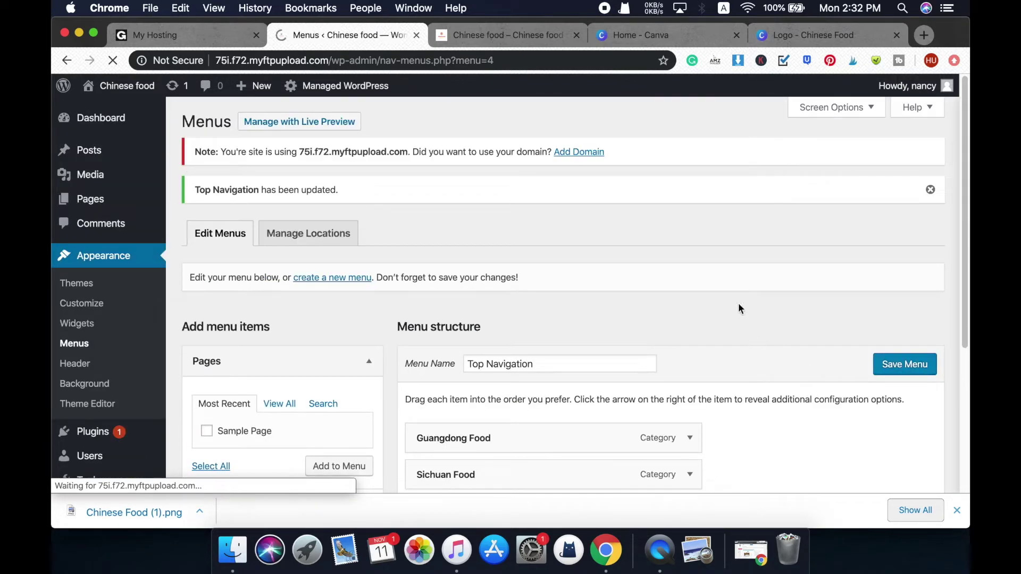
click(487, 33)
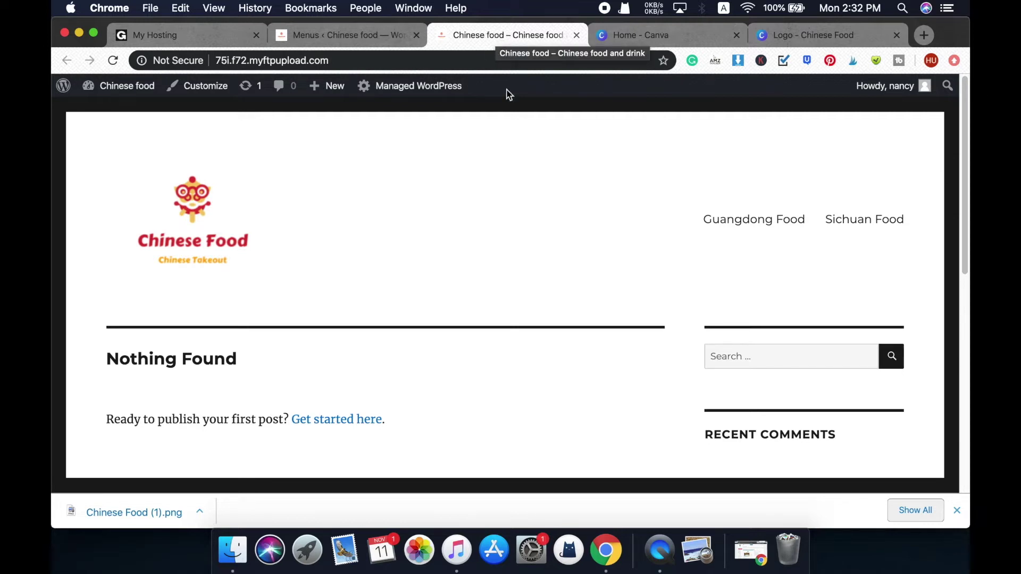
Step: Open the example blog beaudifood.com in a new browser tab
click(925, 35)
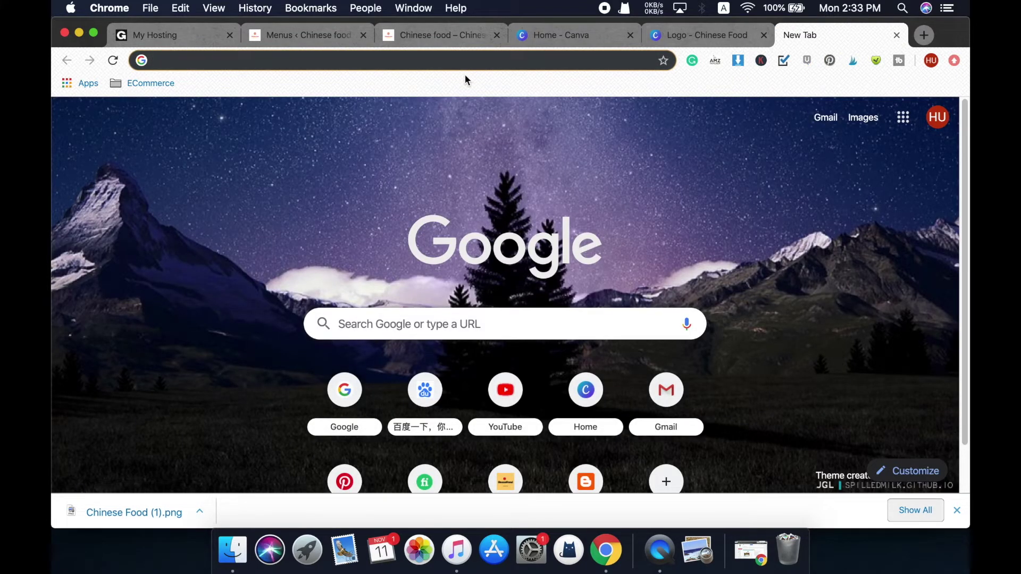
text(bea)
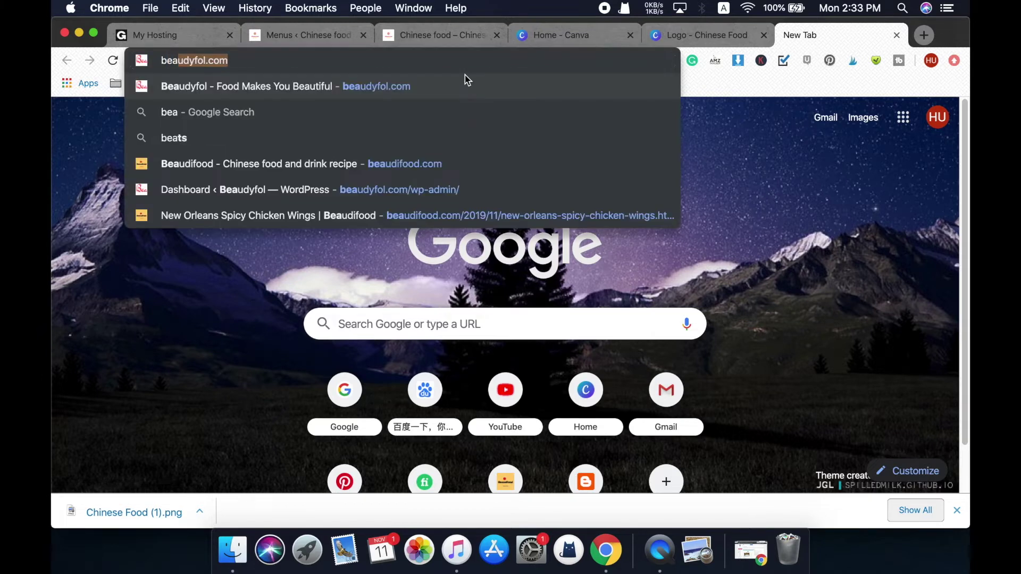
key(Down)
key(Down)
key(Down)
key(Down)
key(Return)
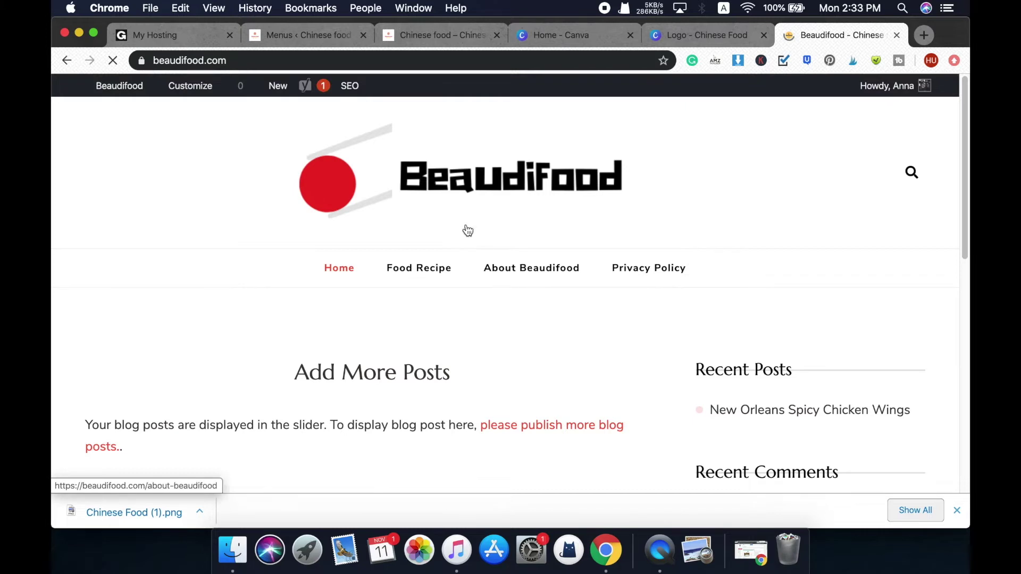
Step: Open the About Beaudifood page and read through its blog introduction, About me, Questions and About Copyright sections
scroll(638, 210, down, 1)
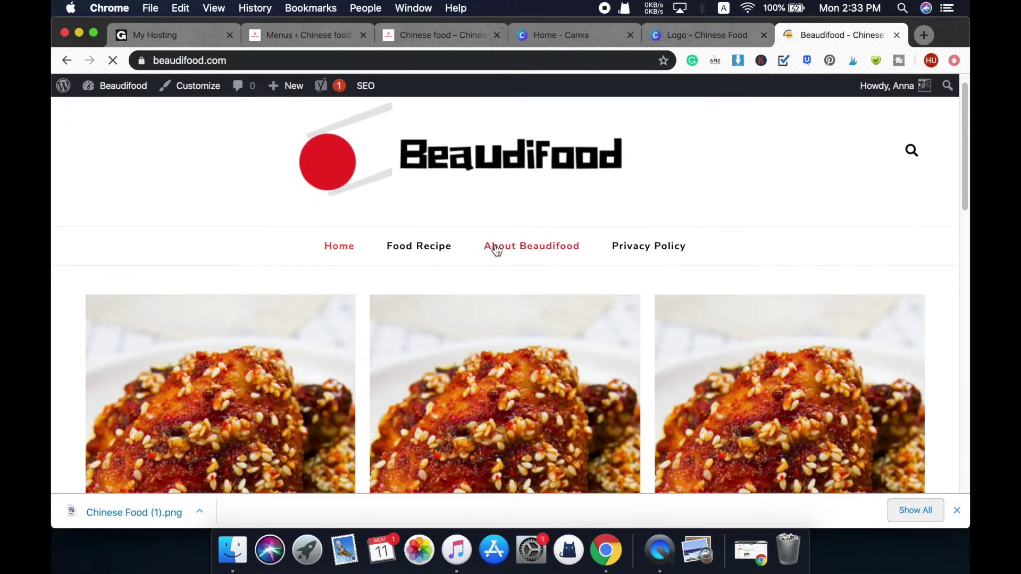
click(555, 253)
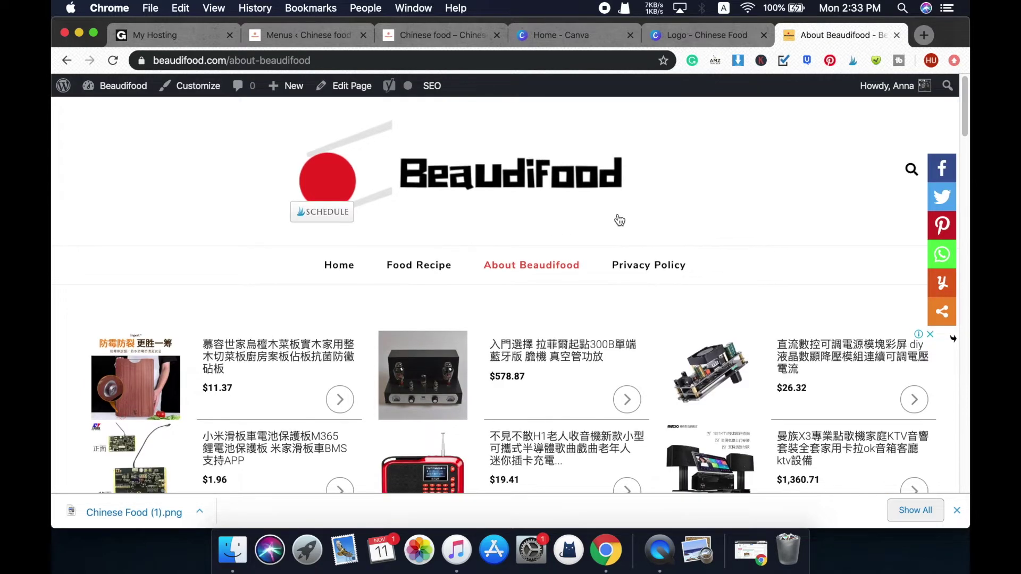
scroll(612, 223, down, 5)
scroll(549, 258, down, 15)
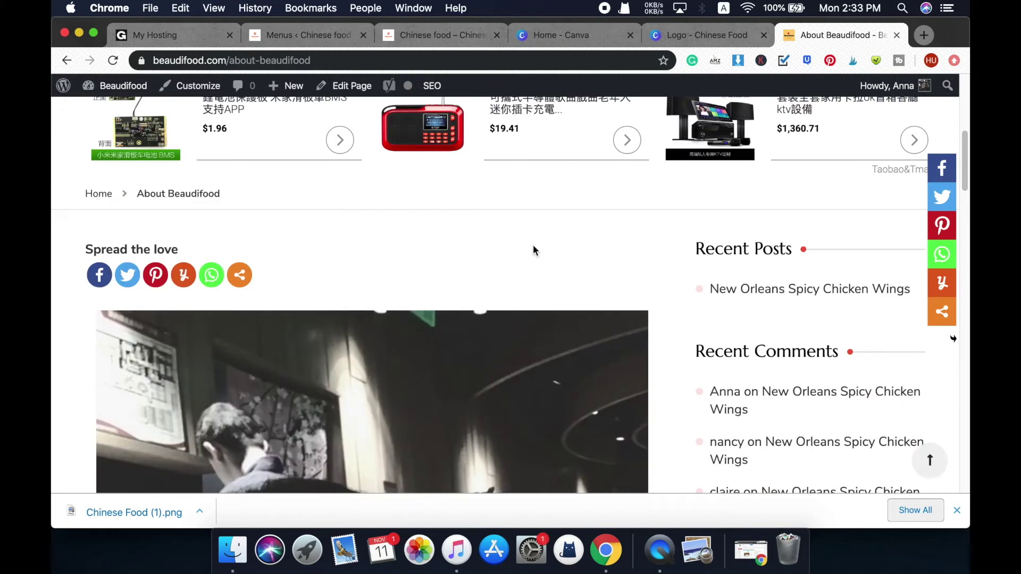
scroll(554, 250, down, 10)
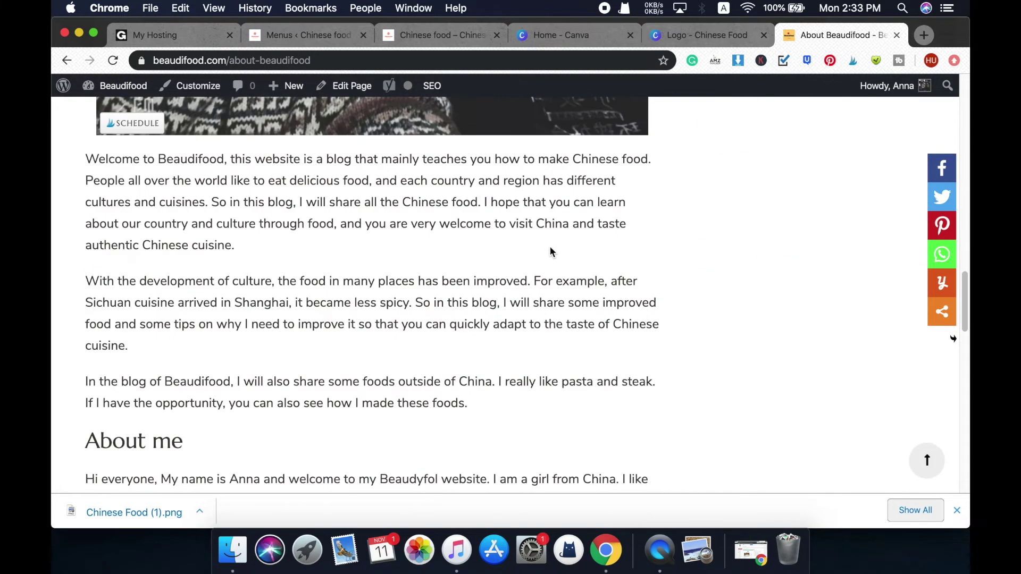
scroll(401, 275, down, 10)
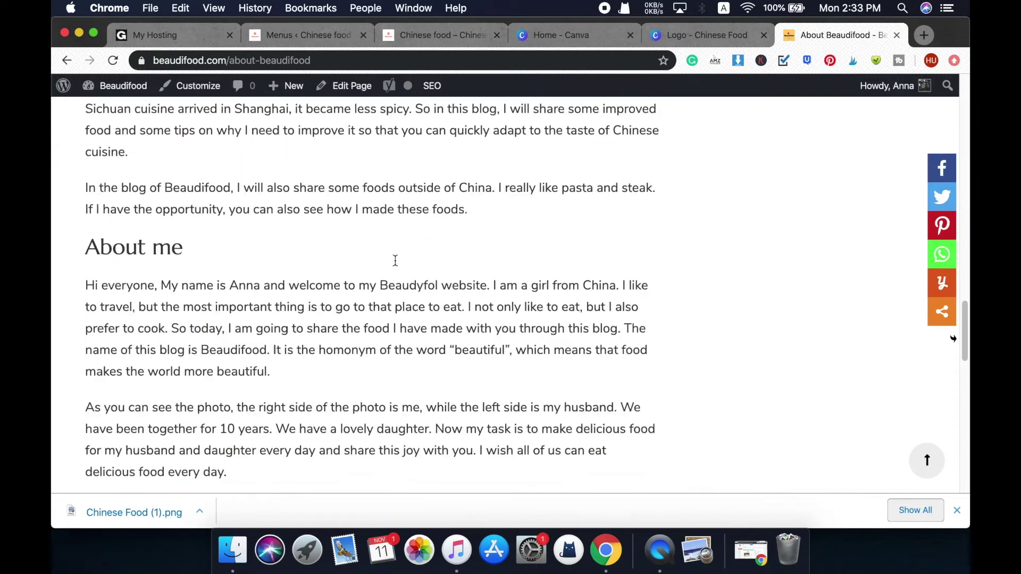
scroll(368, 261, down, 4)
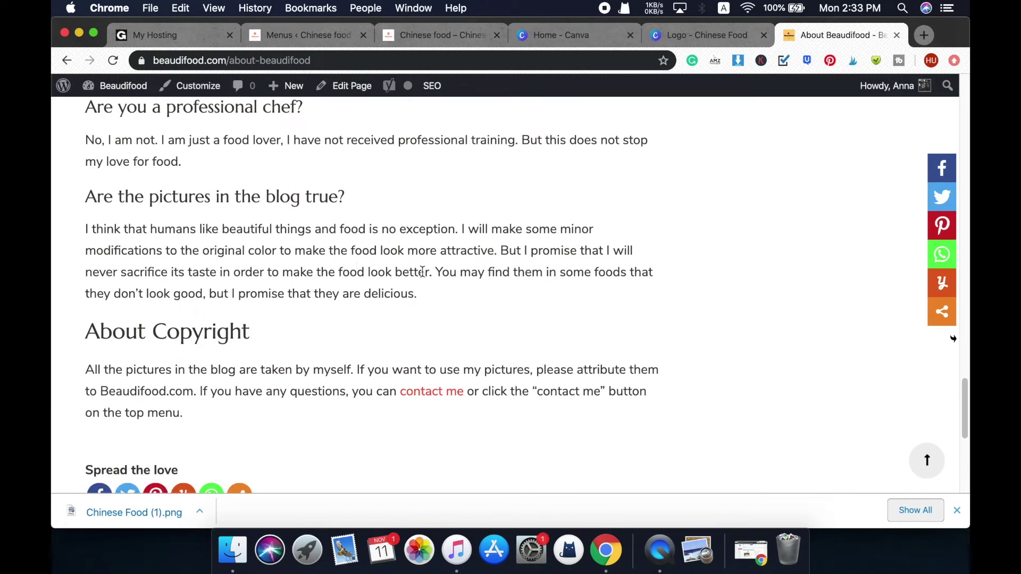
scroll(404, 281, up, 2)
scroll(403, 280, up, 10)
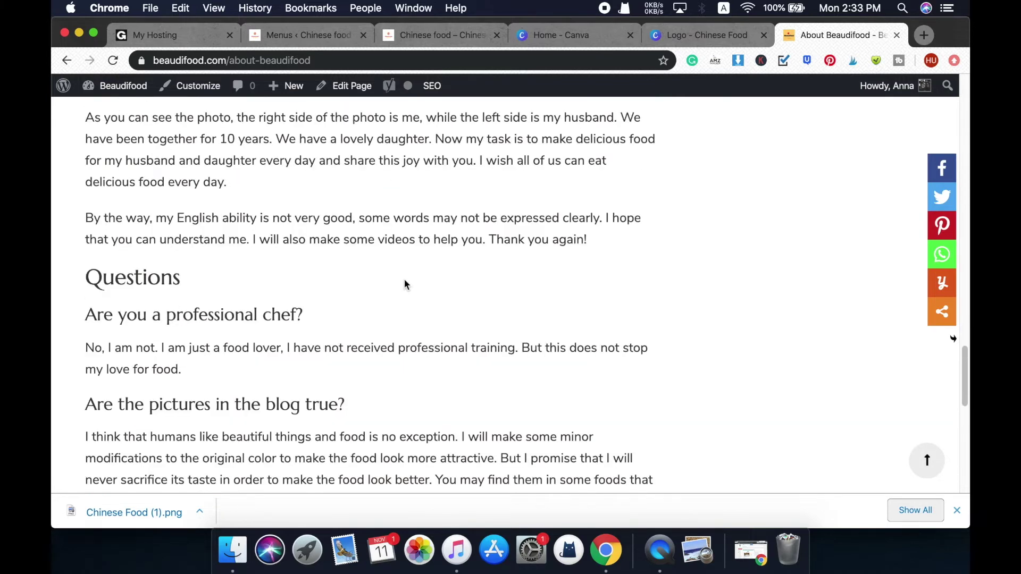
scroll(405, 281, up, 1)
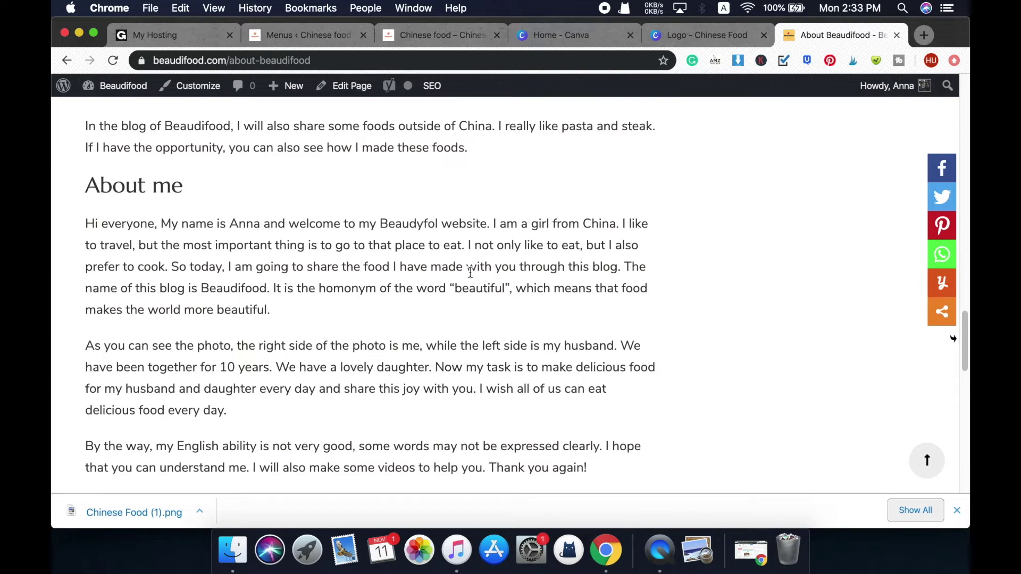
scroll(552, 243, up, 15)
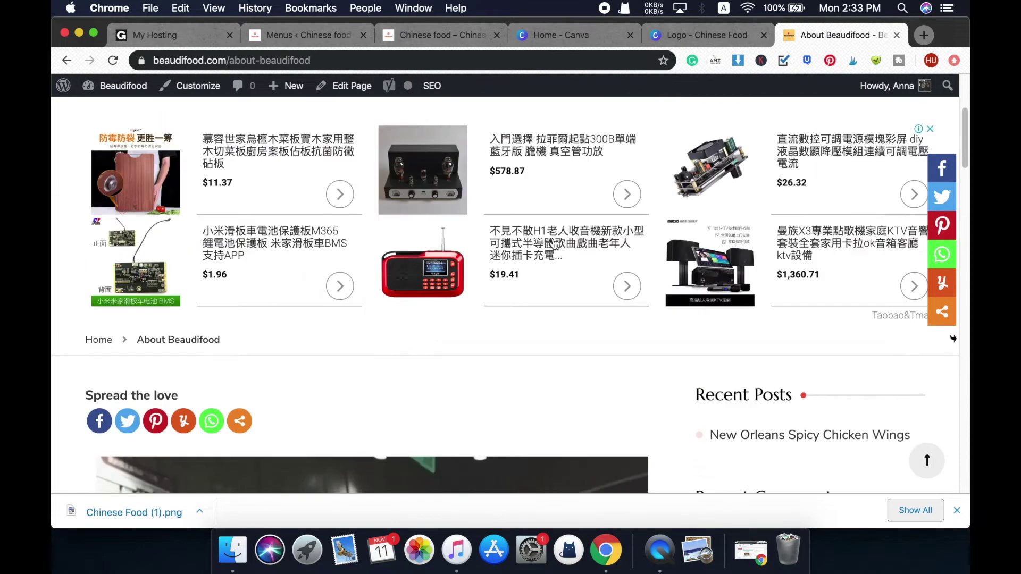
Step: Open Beaudifood's Privacy Policy page and select the whole policy text, from "Who We Are" through "Changes to Our Privacy Policy"
click(643, 273)
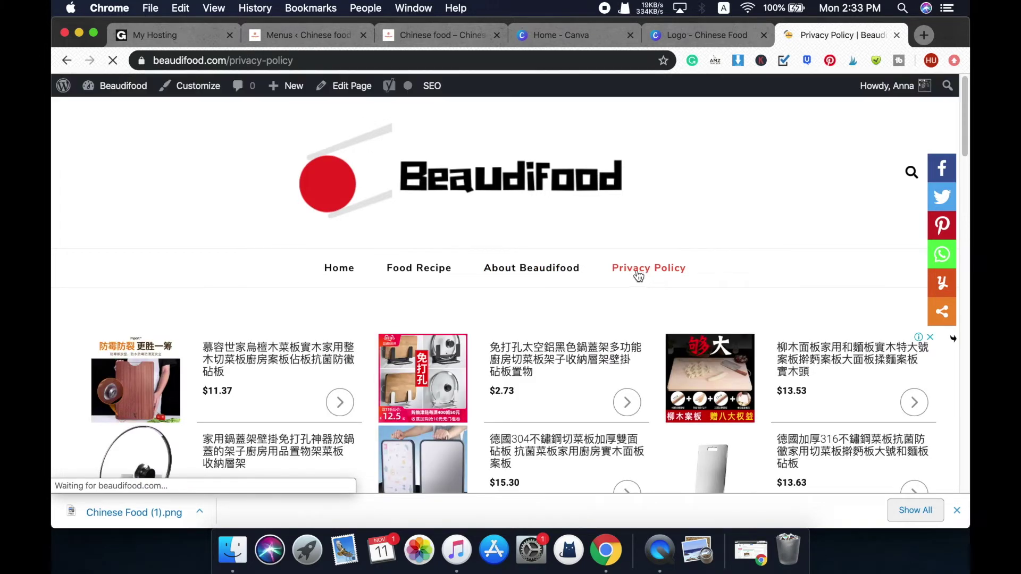
scroll(706, 234, down, 3)
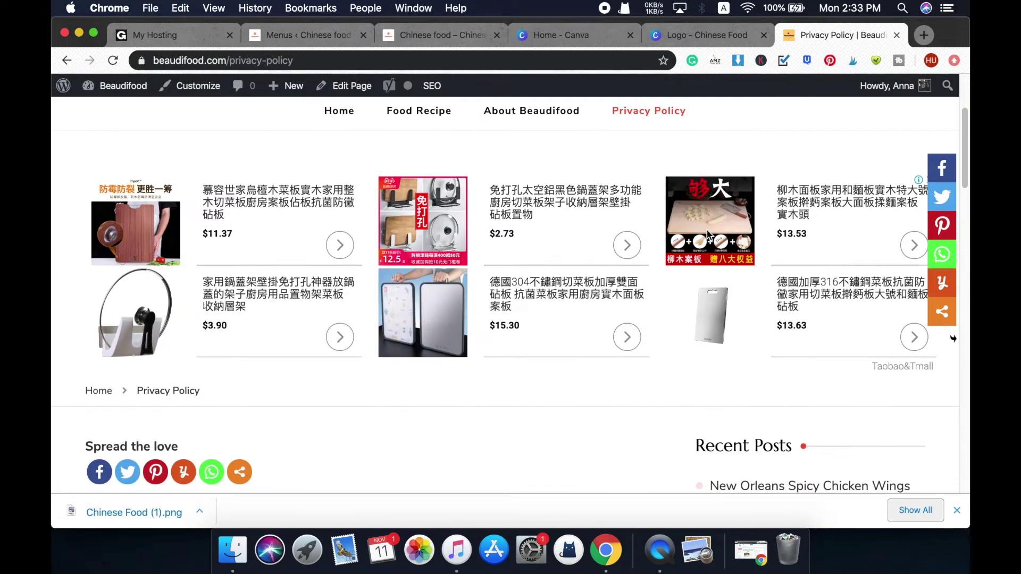
scroll(612, 203, up, 1)
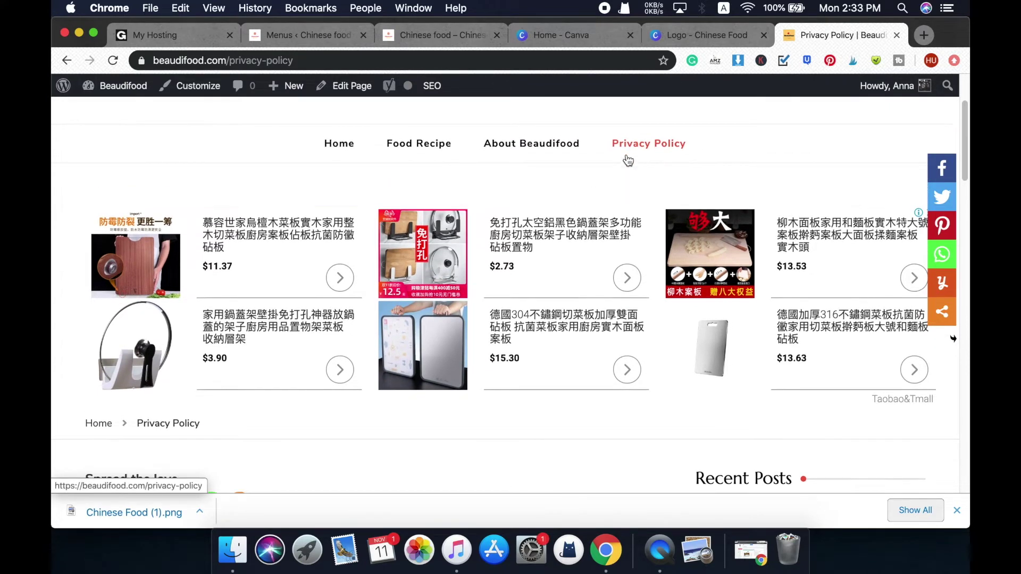
scroll(629, 160, down, 5)
scroll(628, 161, down, 1)
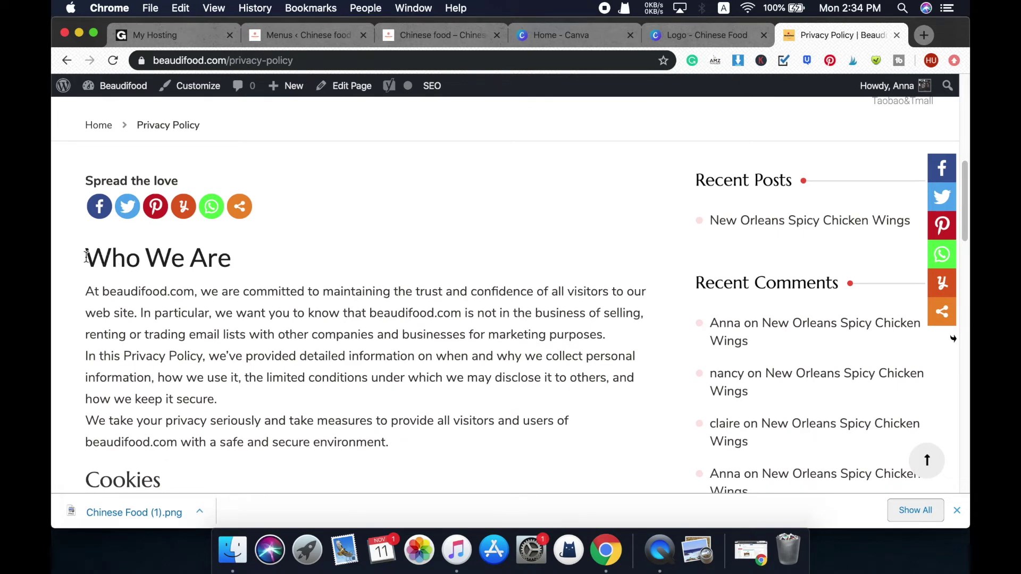
drag(87, 253, 305, 352)
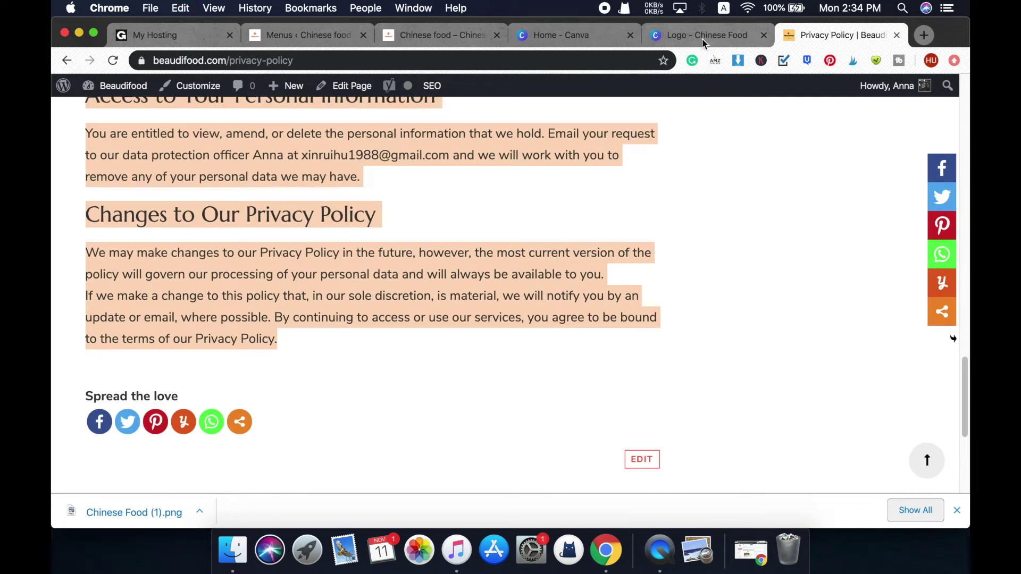
Step: Return to the Chinese food site's admin, open the Privacy Policy draft from the page list for editing, and dismiss the block editor's welcome tip
click(290, 33)
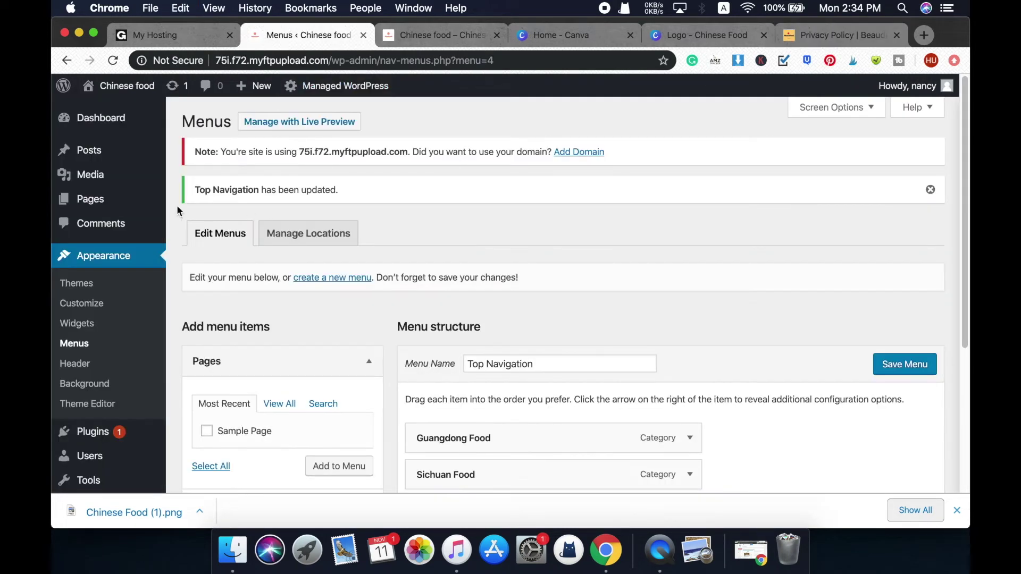
scroll(127, 234, down, 2)
scroll(126, 221, up, 2)
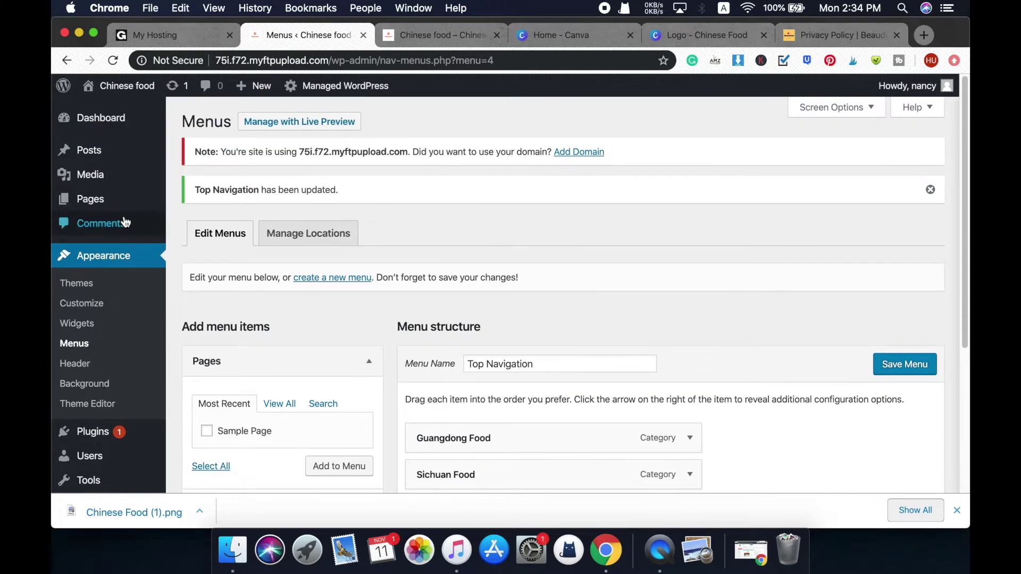
mouse_move(143, 205)
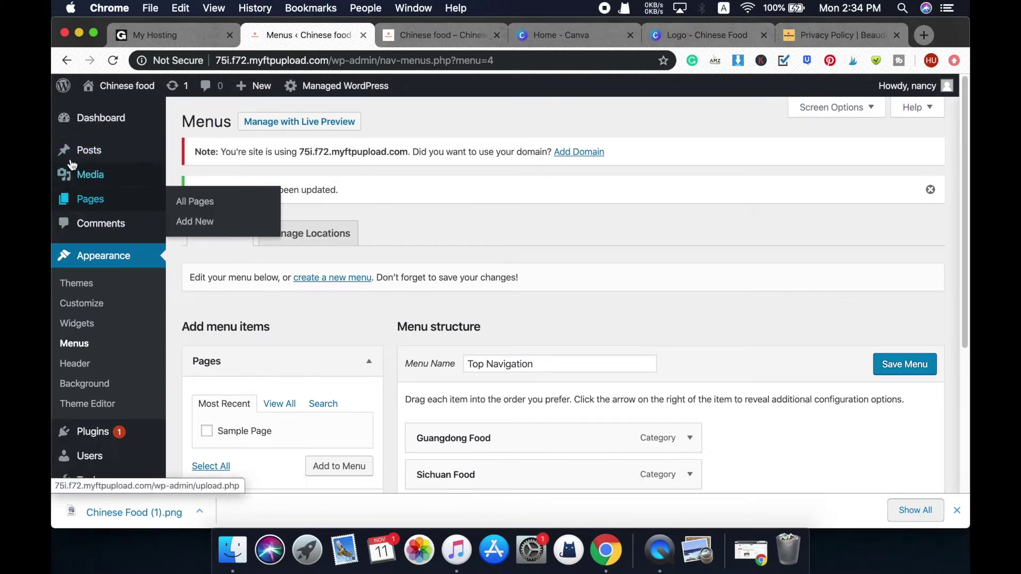
mouse_move(57, 148)
click(94, 204)
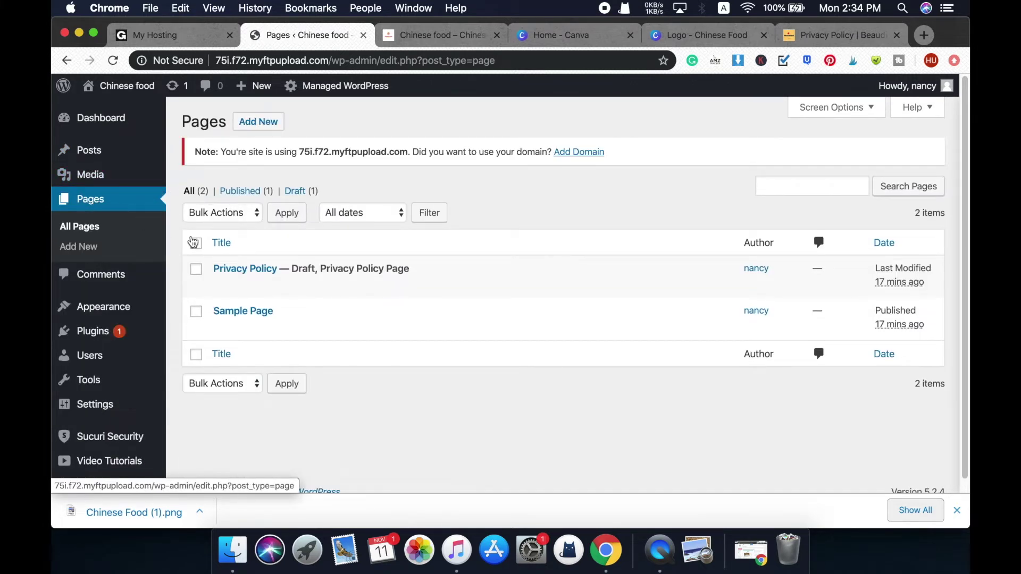
click(261, 318)
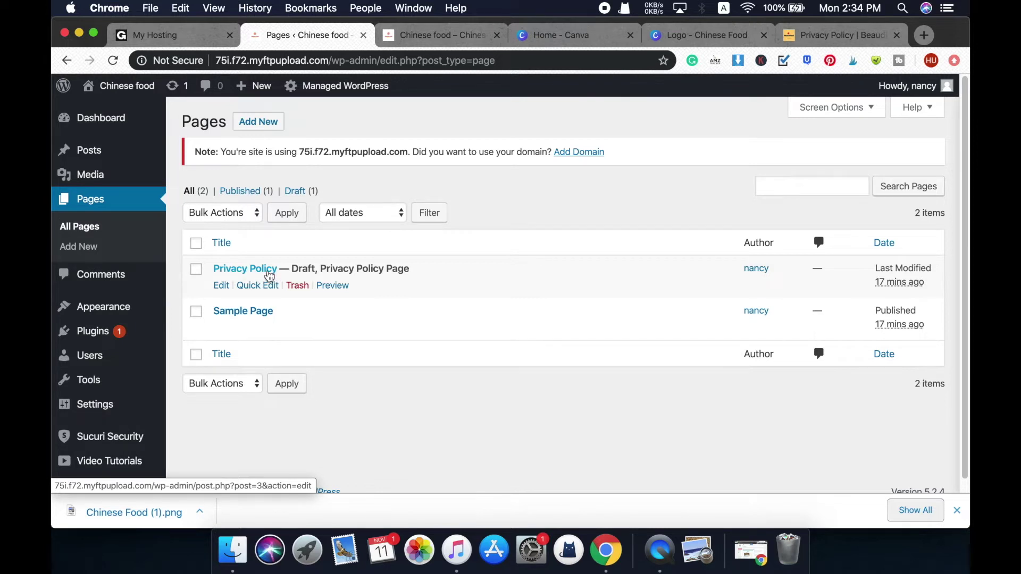
click(221, 287)
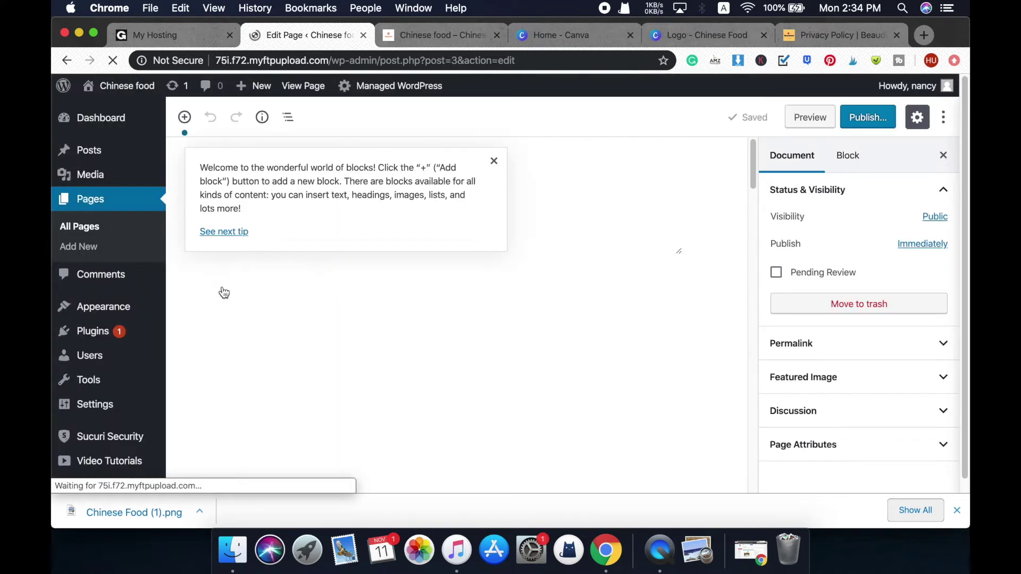
click(495, 161)
Step: Review the Privacy Policy draft's default sections from "Who we are" down to "Industry regulatory disclosure requirements"
scroll(467, 303, down, 3)
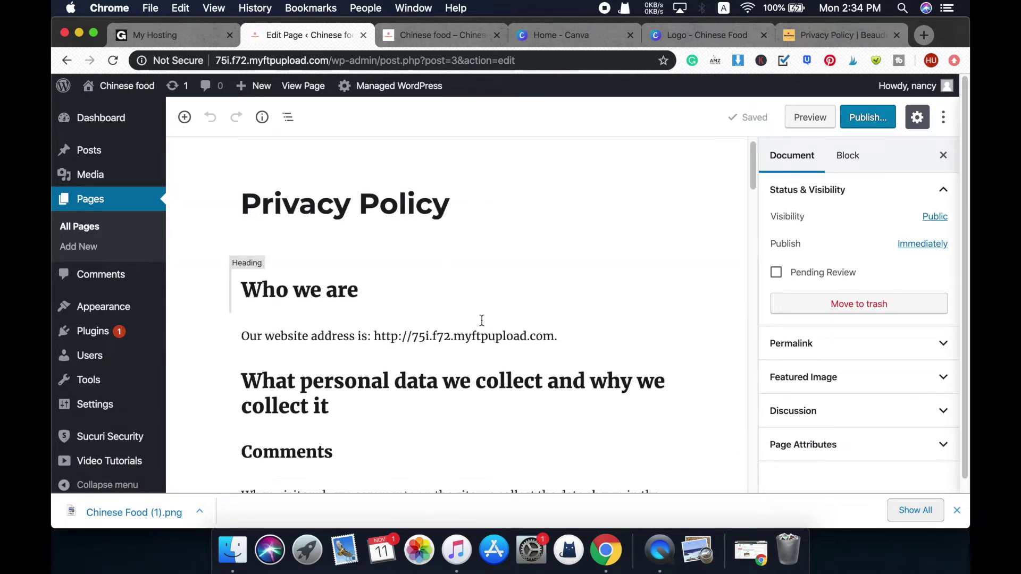
scroll(377, 332, down, 10)
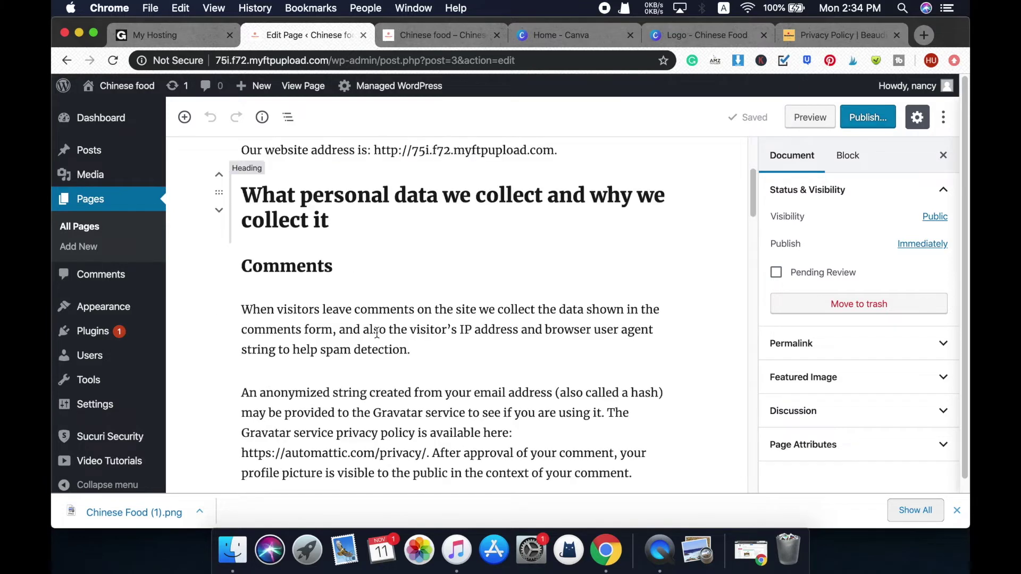
scroll(303, 300, down, 15)
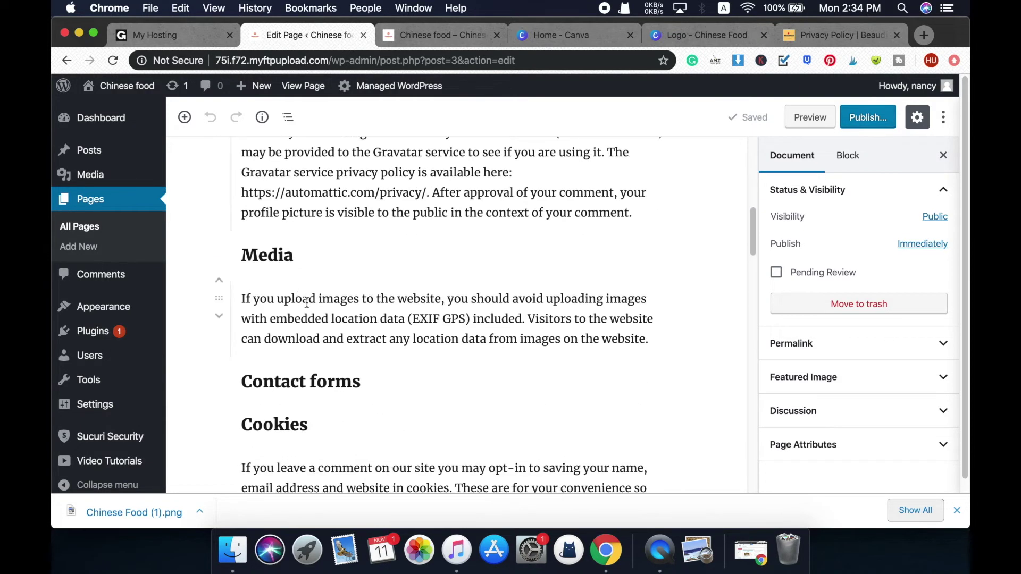
scroll(330, 311, up, 3)
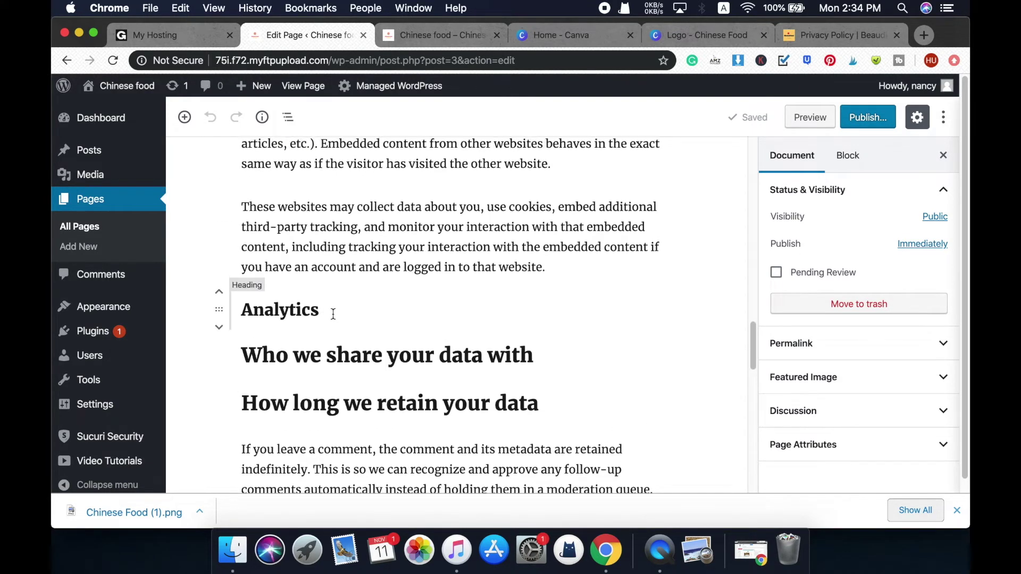
scroll(354, 314, down, 5)
scroll(357, 315, down, 20)
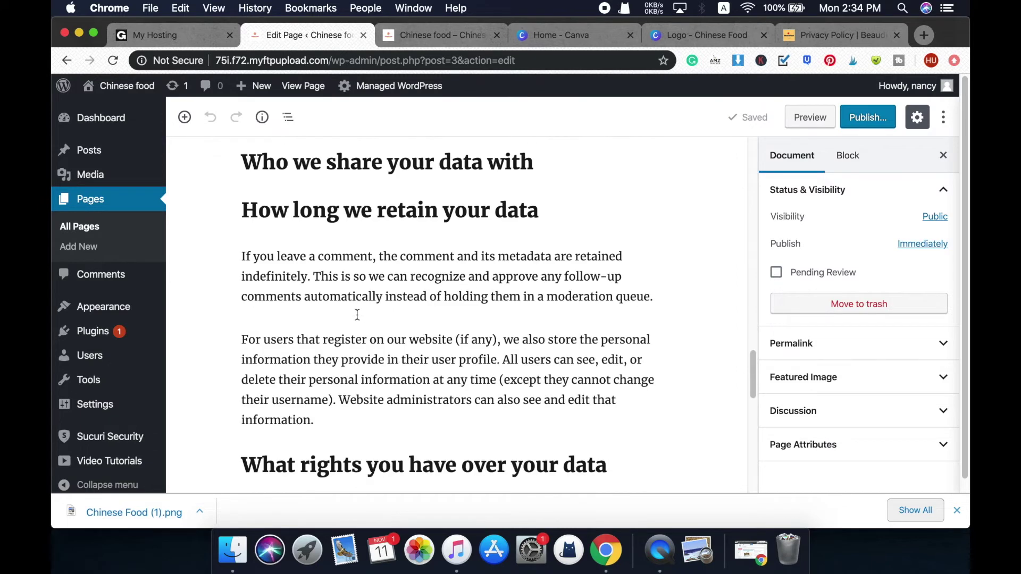
scroll(358, 315, down, 2)
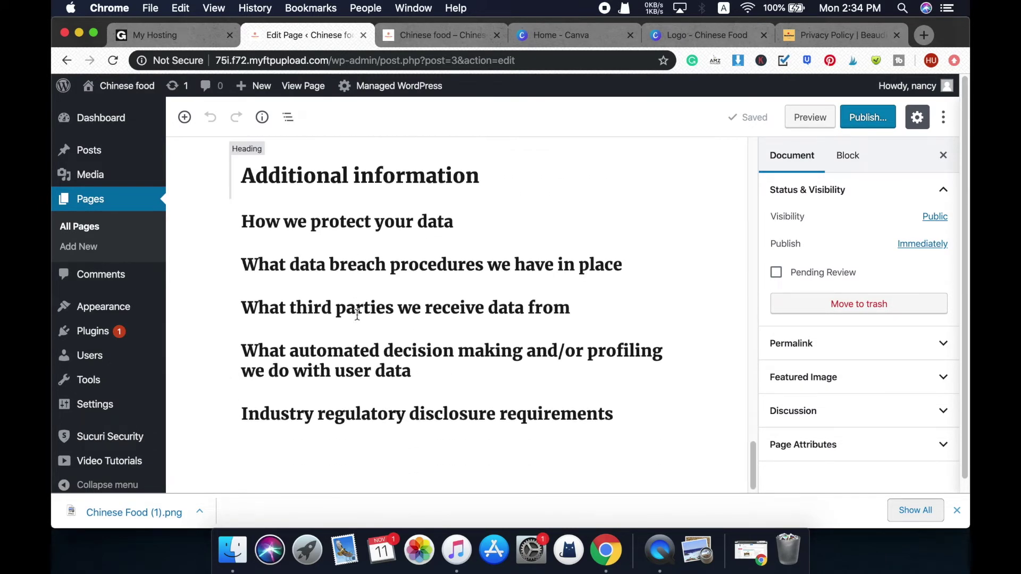
Step: Replace all default blocks of the Privacy Policy draft with the policy text copied from Beaudifood
scroll(358, 315, up, 7)
scroll(358, 316, up, 3)
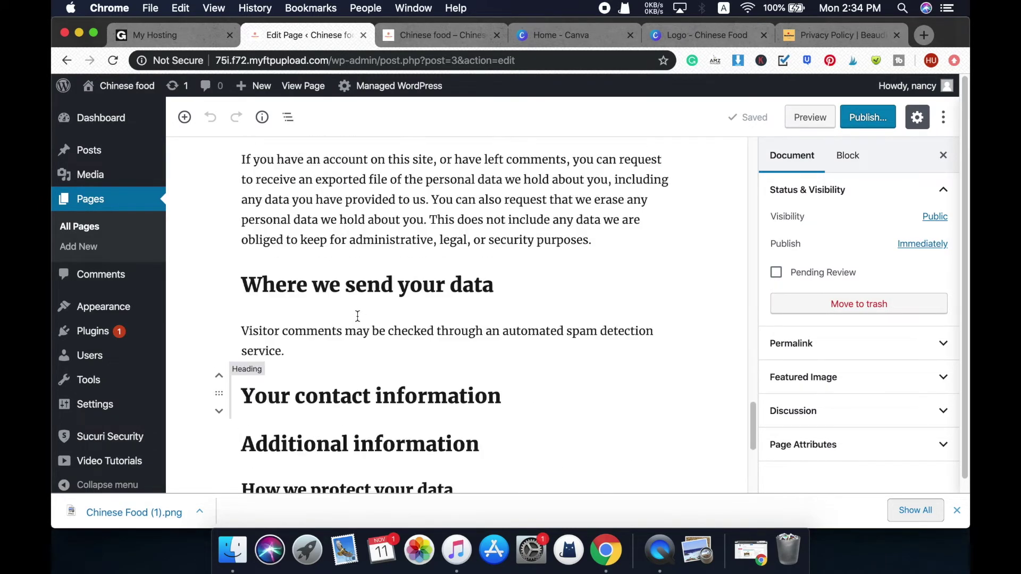
scroll(357, 316, down, 9)
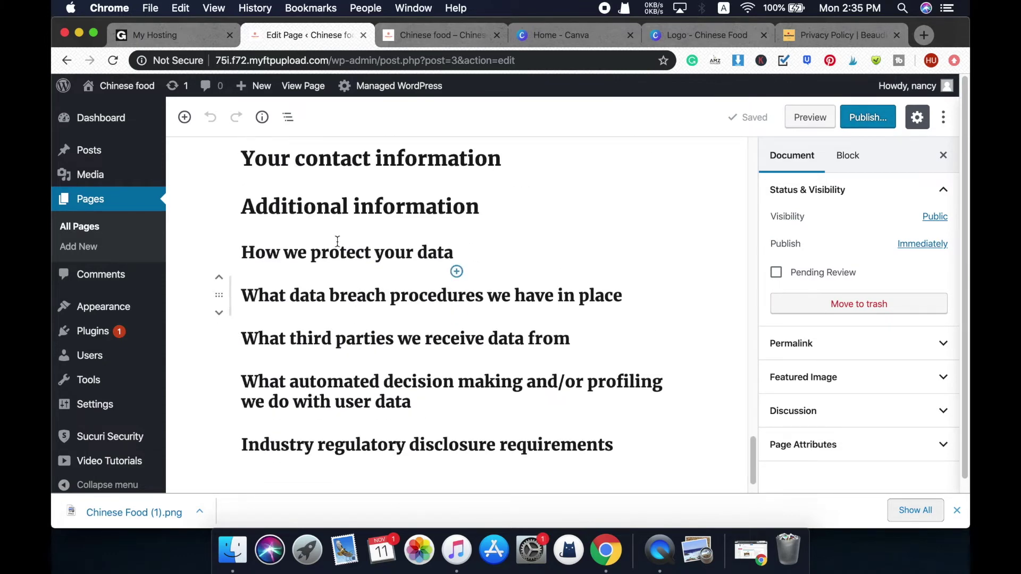
click(640, 448)
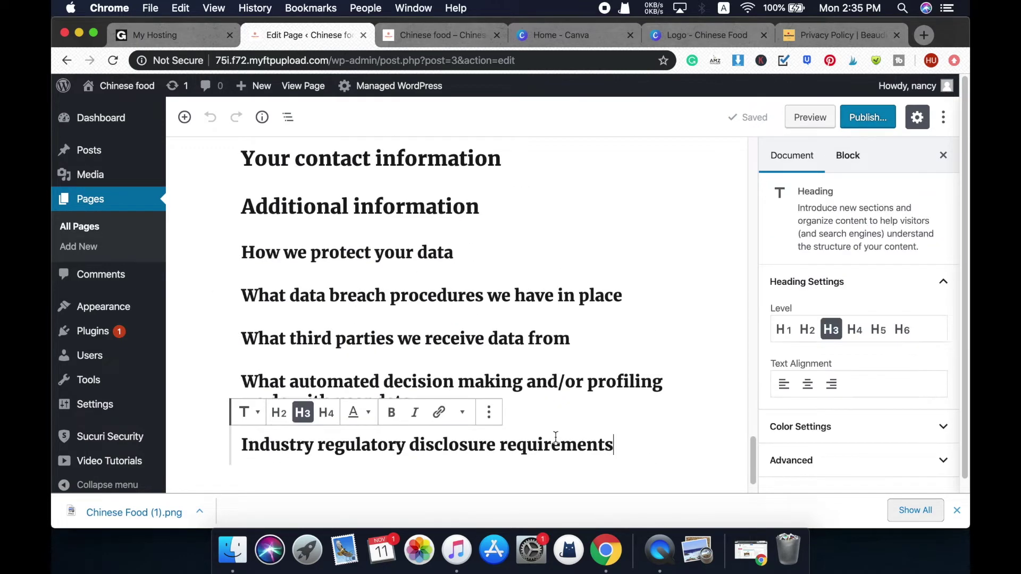
drag(329, 309, 383, 229)
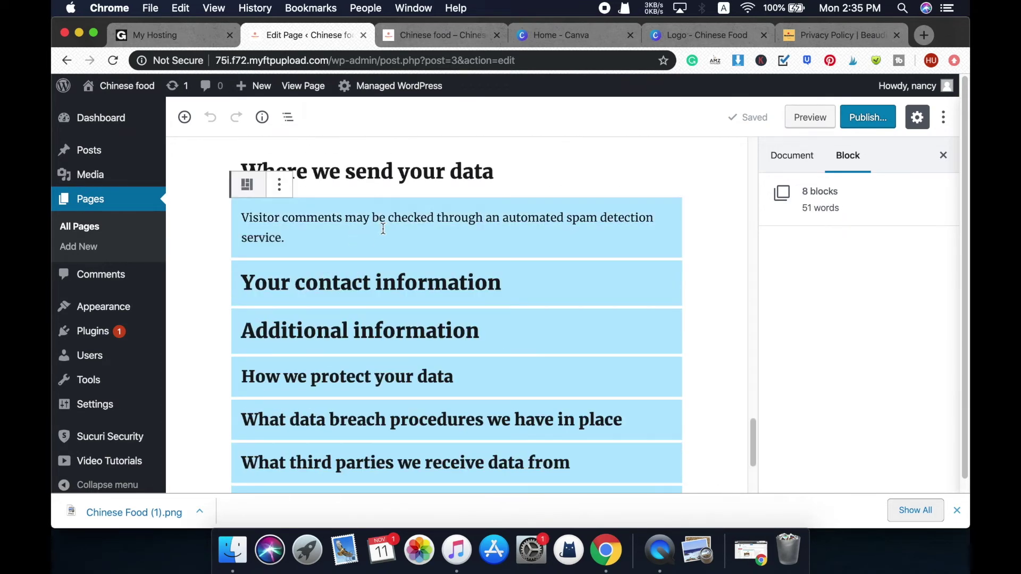
drag(317, 221, 676, 251)
key(super+a)
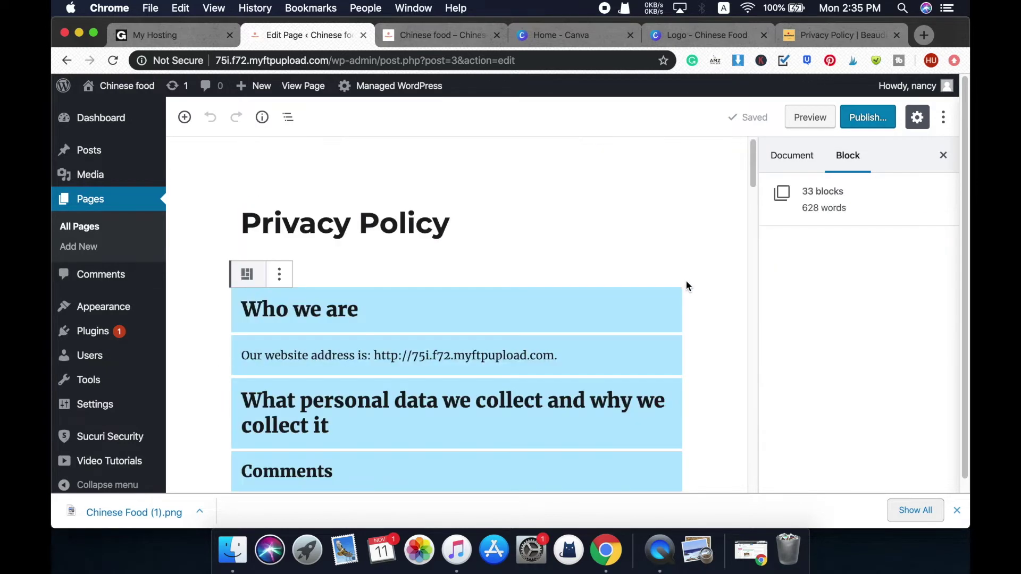
key(BackSpace)
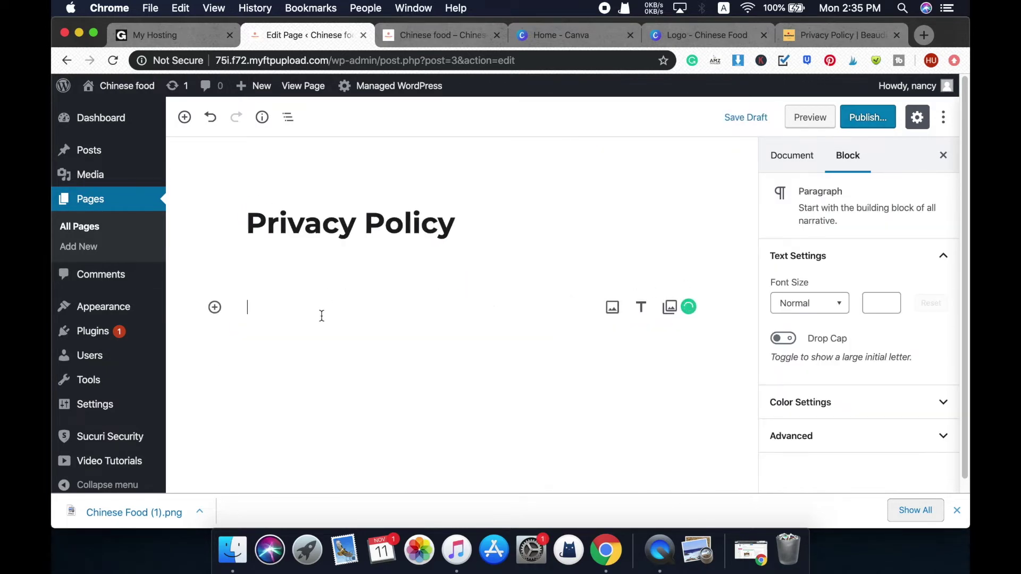
key(super+z)
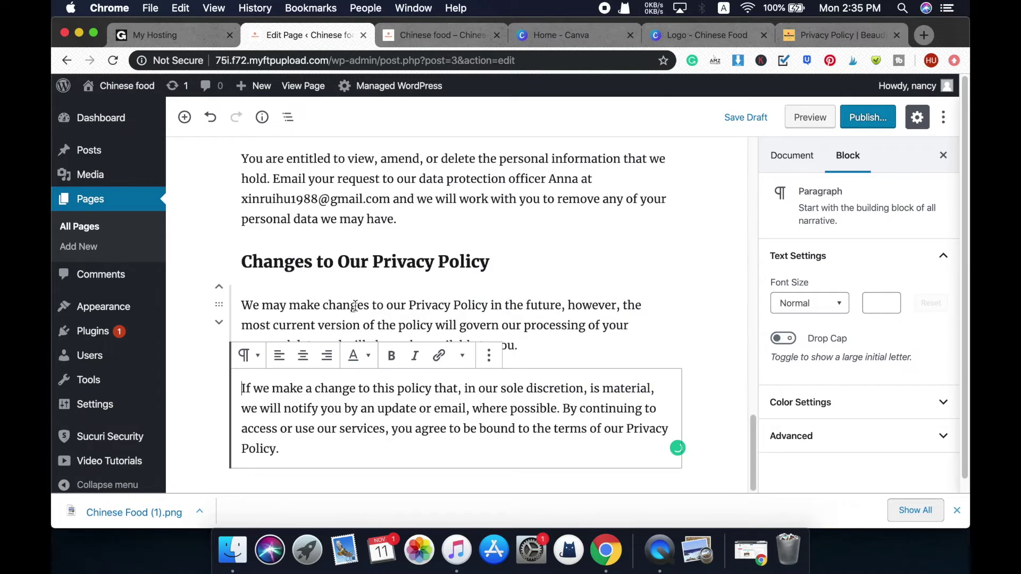
Step: Check the pasted policy from its beginning and highlight the beaudifood.com mention in the first "Who We Are" paragraph
scroll(625, 304, up, 10)
scroll(626, 304, up, 10)
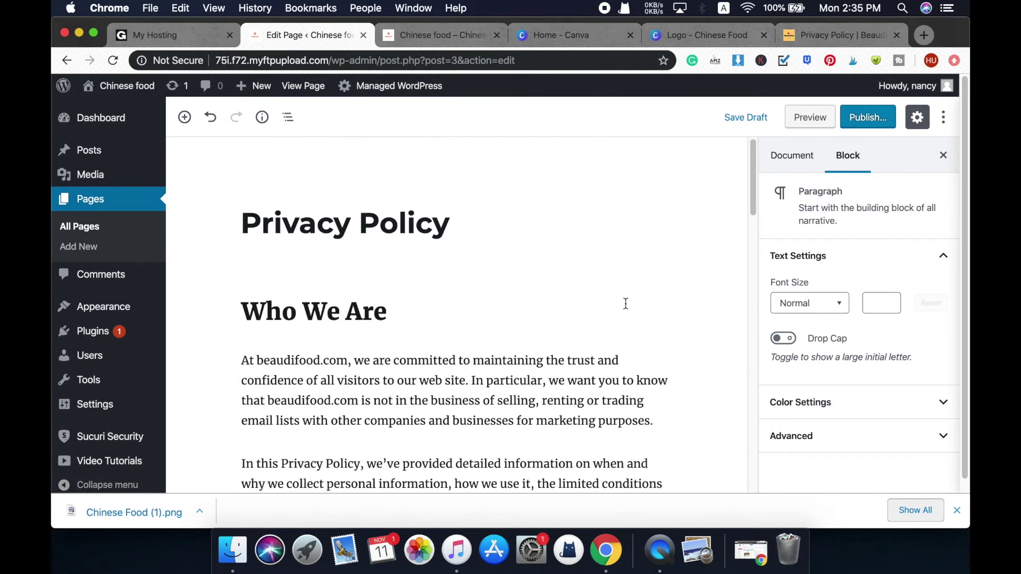
scroll(398, 262, down, 2)
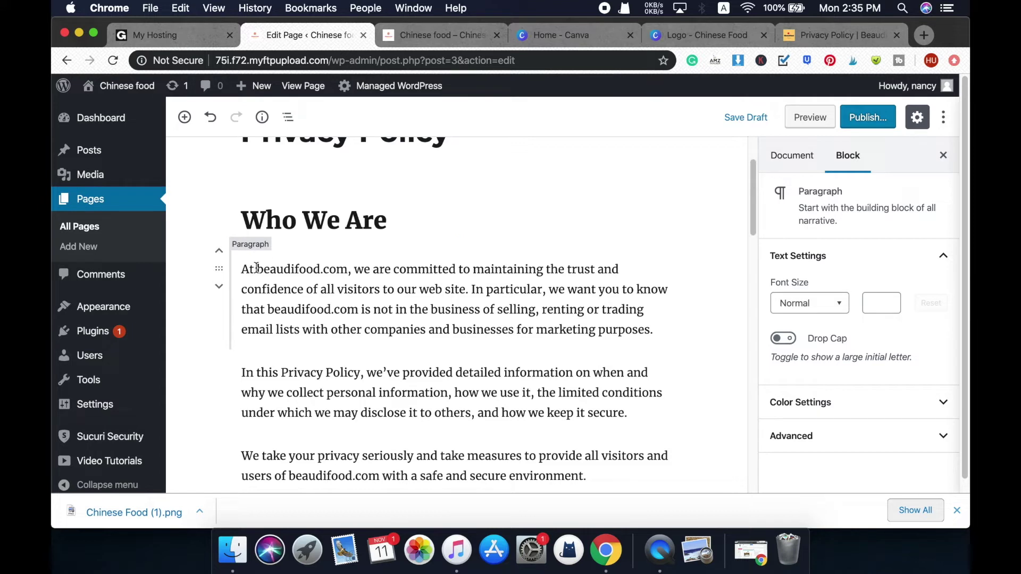
drag(257, 268, 346, 272)
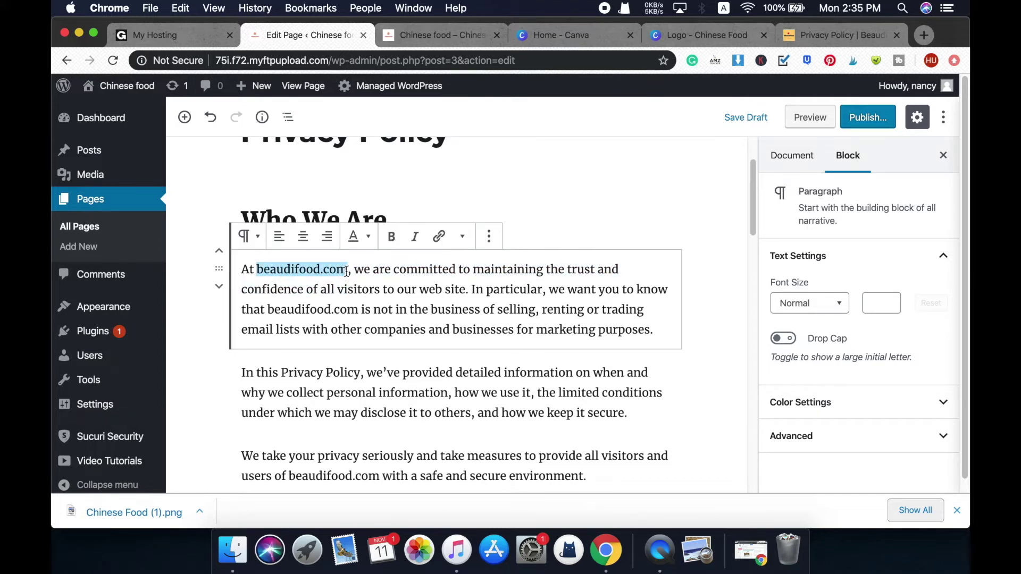
click(276, 270)
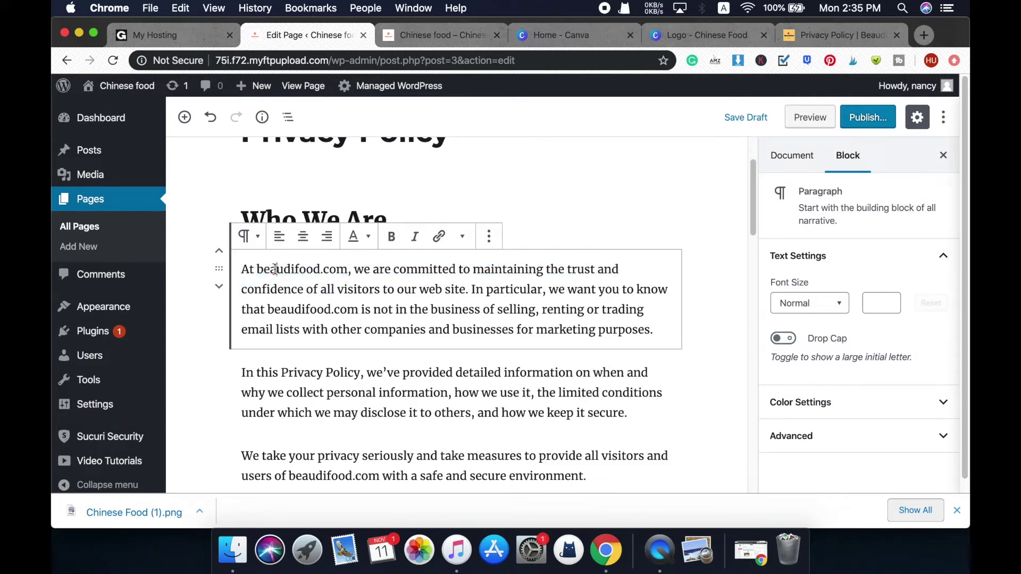
drag(257, 268, 346, 273)
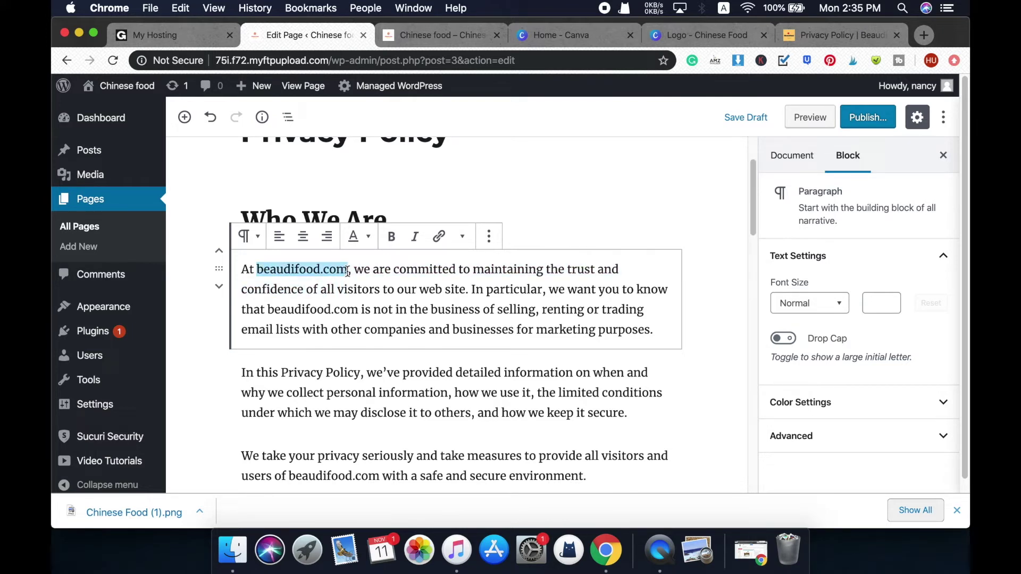
click(288, 270)
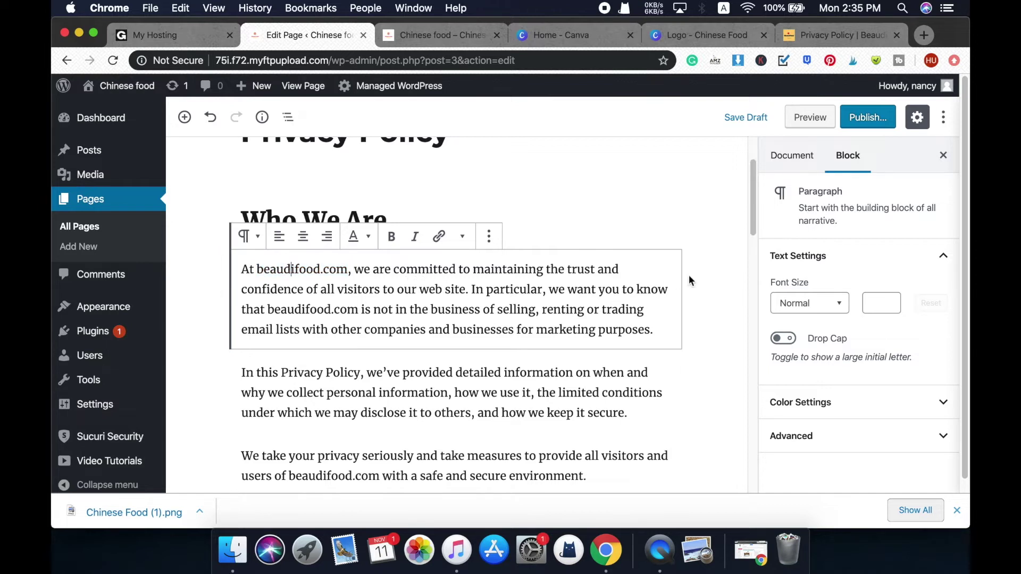
click(712, 259)
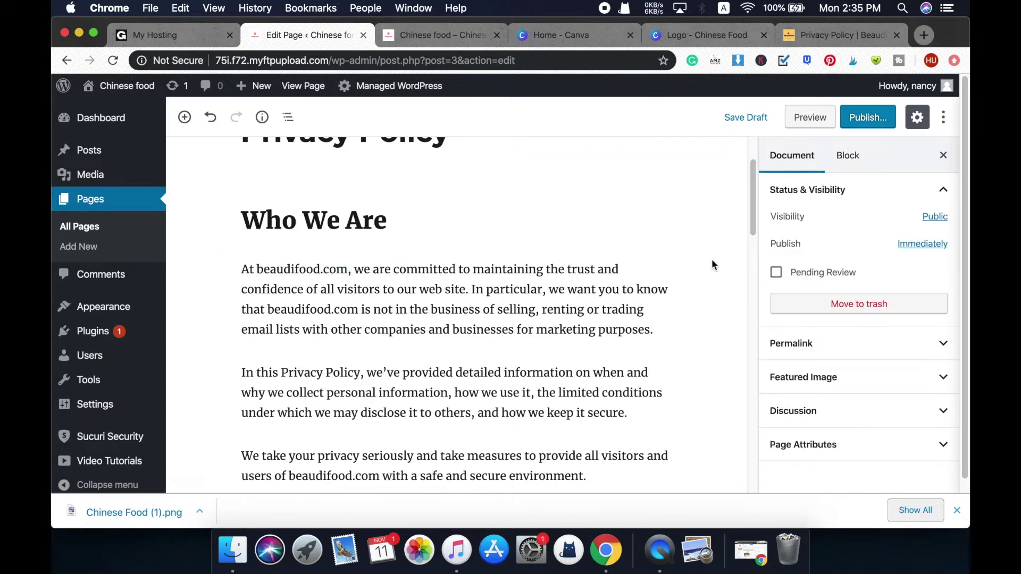
Step: Publish the Privacy Policy page and return to its beginning
click(879, 119)
click(873, 117)
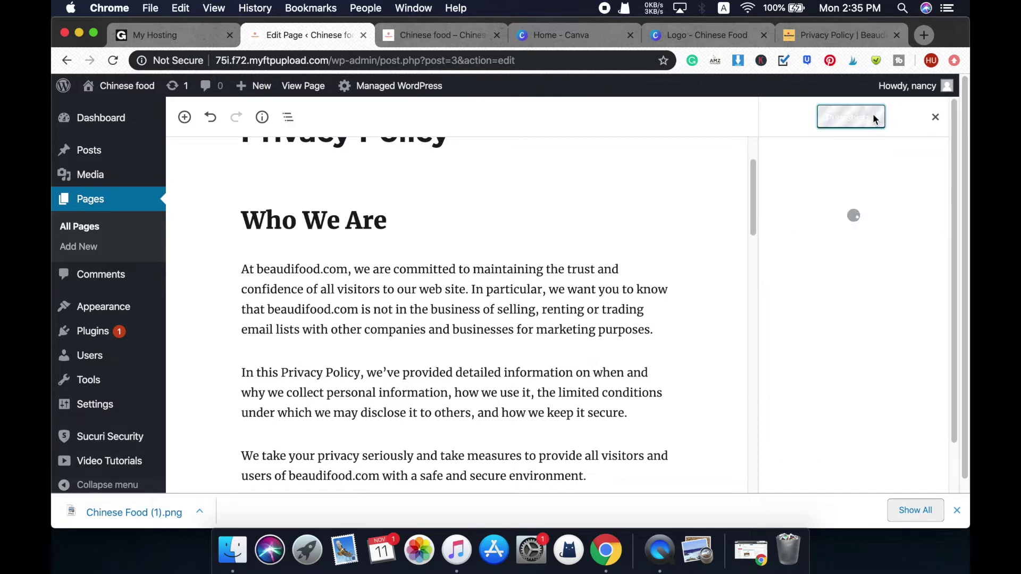
scroll(686, 218, up, 3)
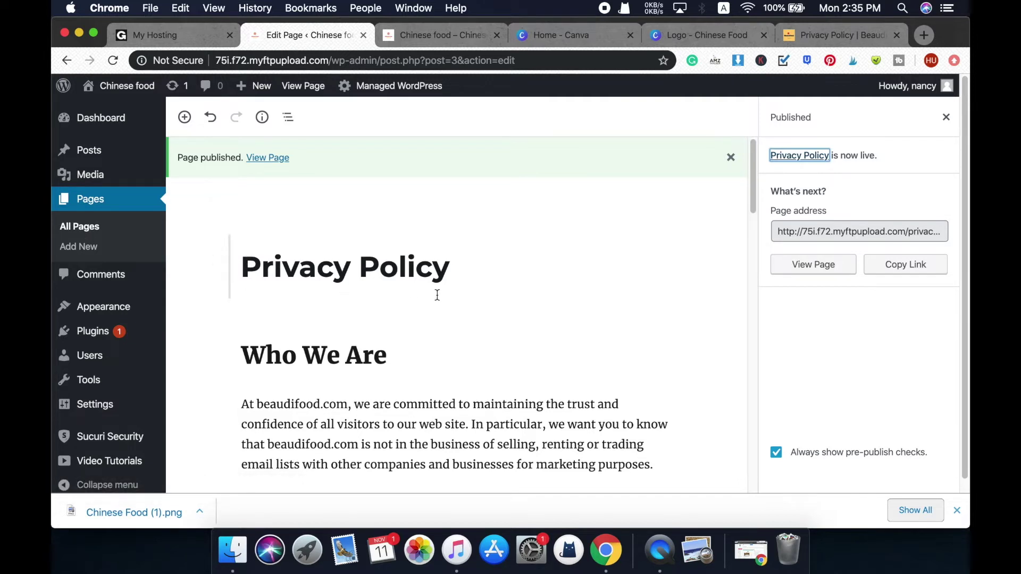
Step: Create a new page titled "About me" with the placeholder paragraph "asdasdjalkjsdlkjasljdjalsdla"
click(88, 254)
click(88, 254)
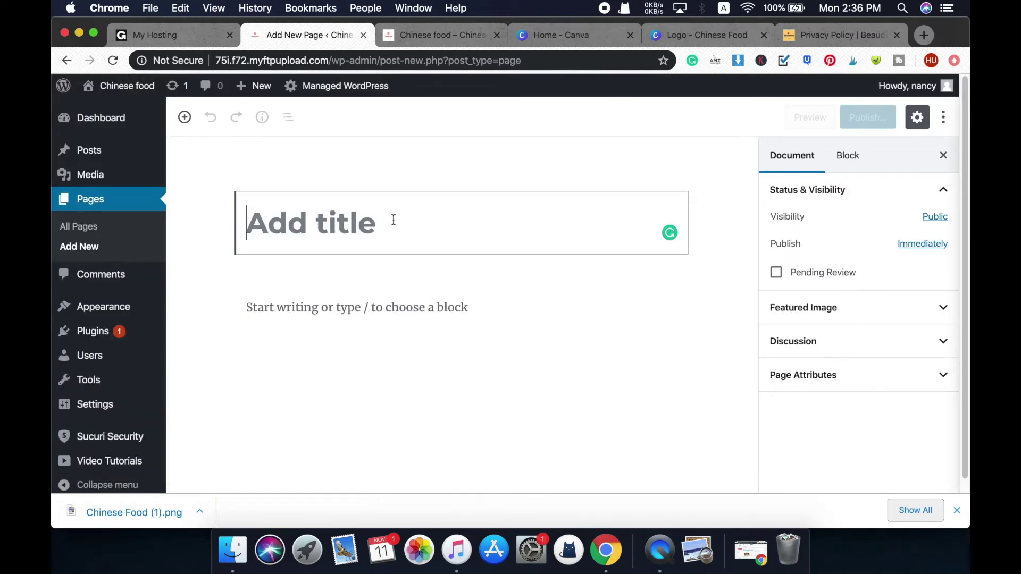
text(About me)
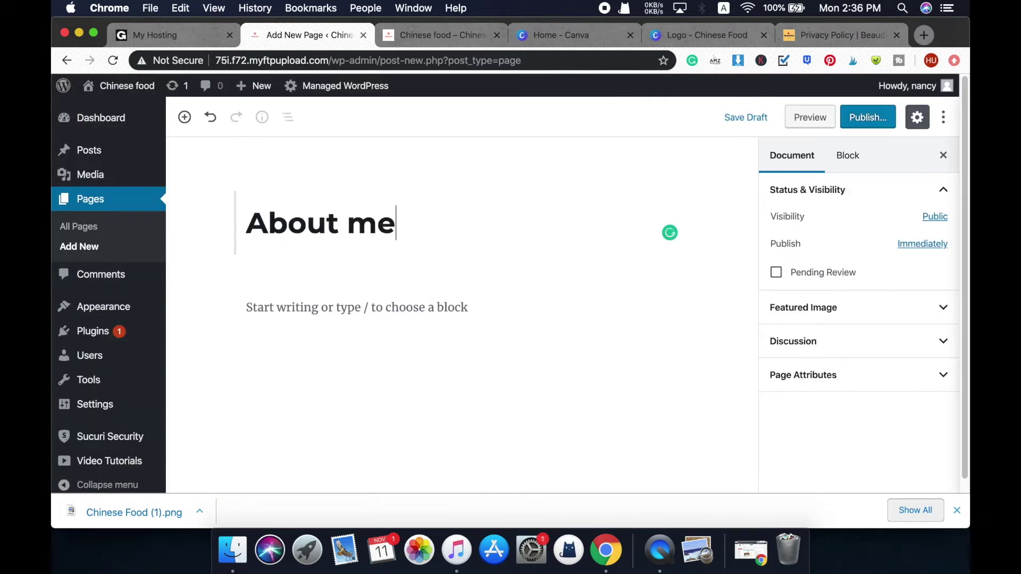
click(411, 307)
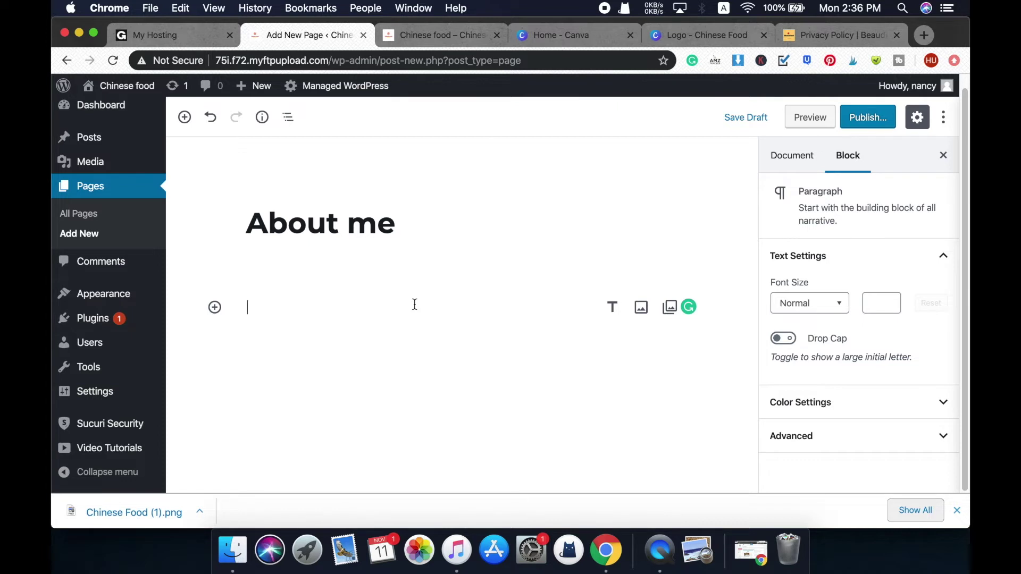
text(asdasdjalkjsdlkjasljdjalsdla)
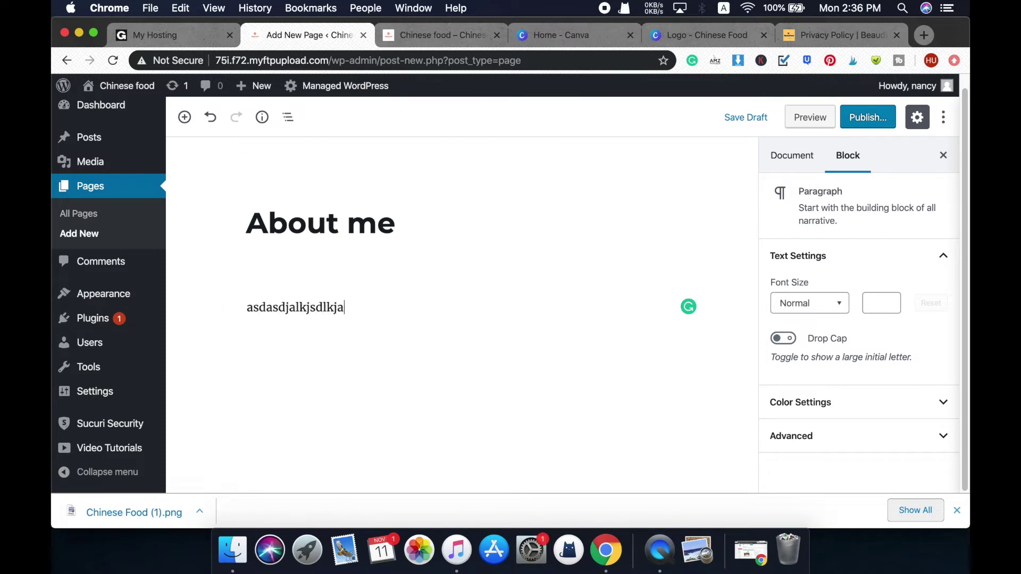
Step: Publish the About me page and dismiss the publish notice
click(870, 119)
click(871, 118)
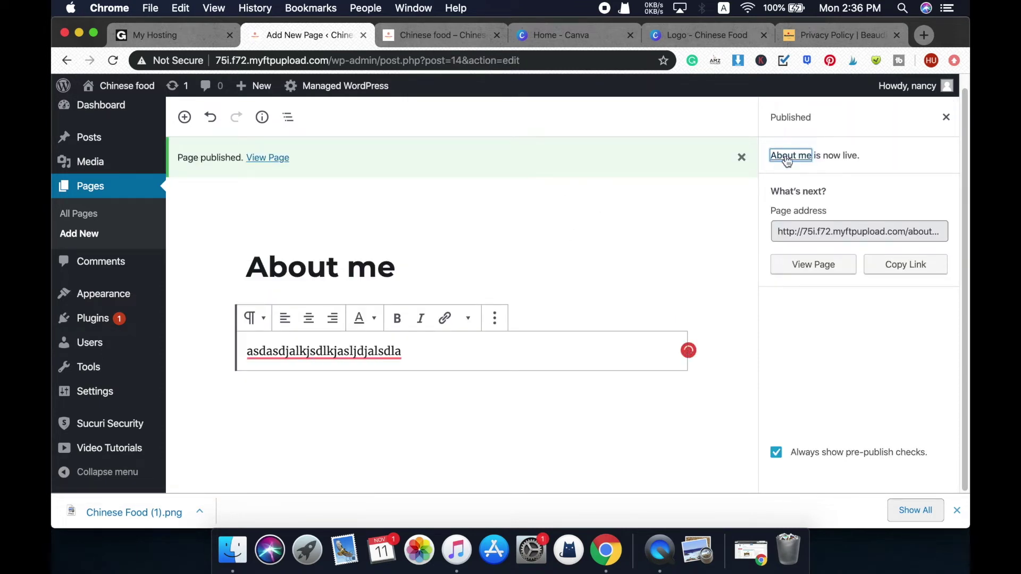
click(742, 158)
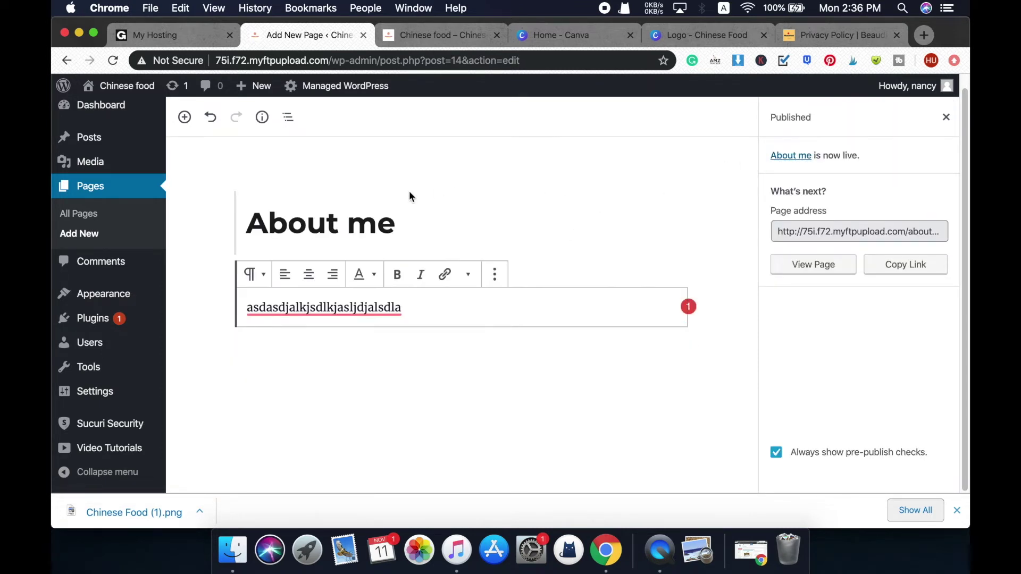
Step: Add the About me and Privacy Policy pages to the Top Navigation menu and save the menu
mouse_move(97, 141)
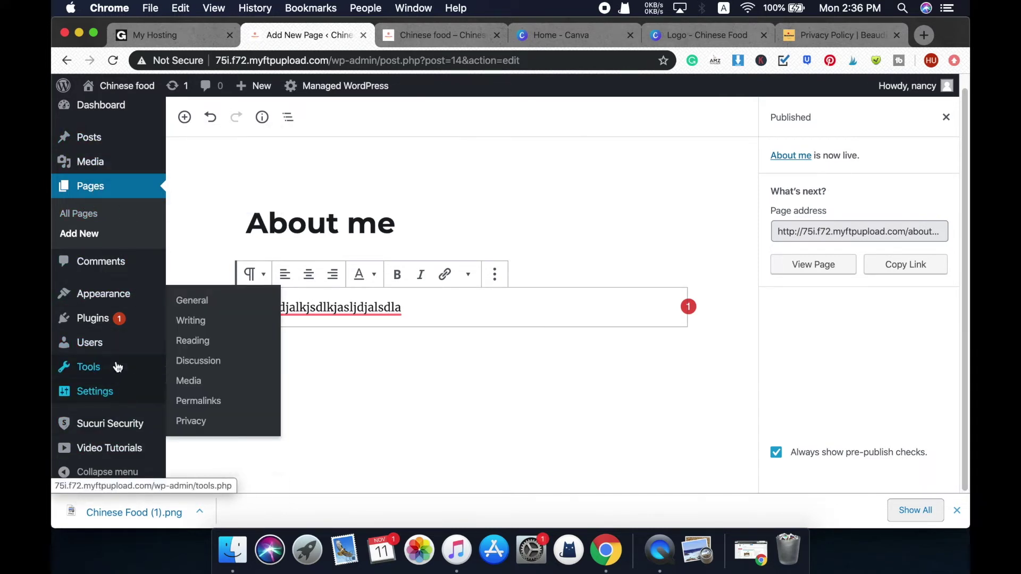
mouse_move(106, 302)
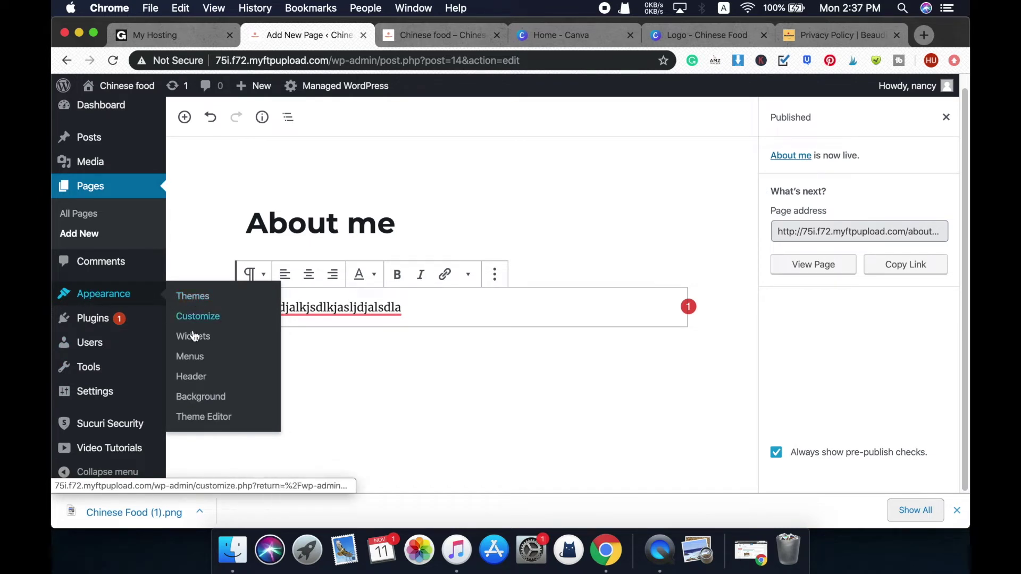
click(188, 364)
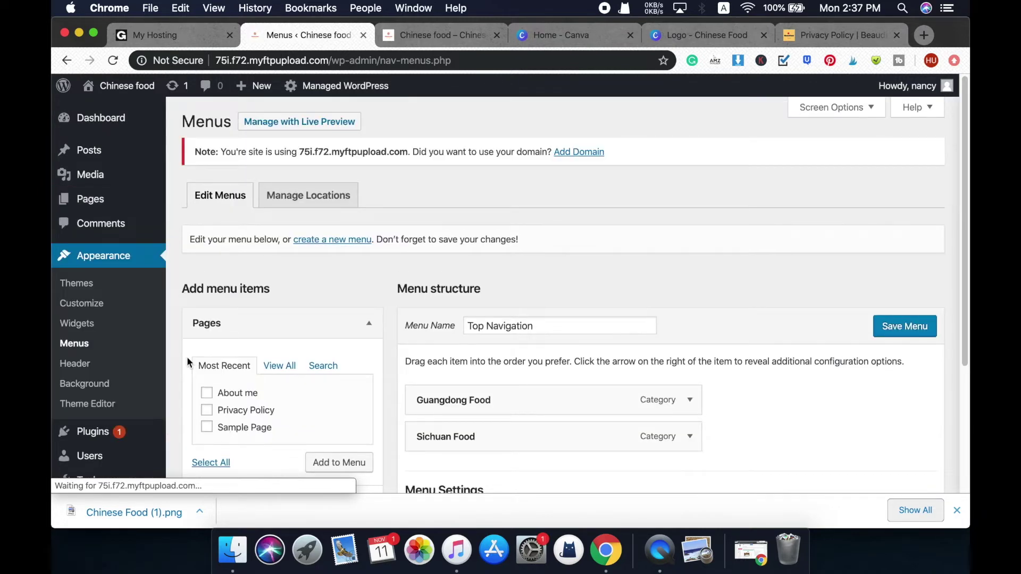
scroll(353, 365, down, 2)
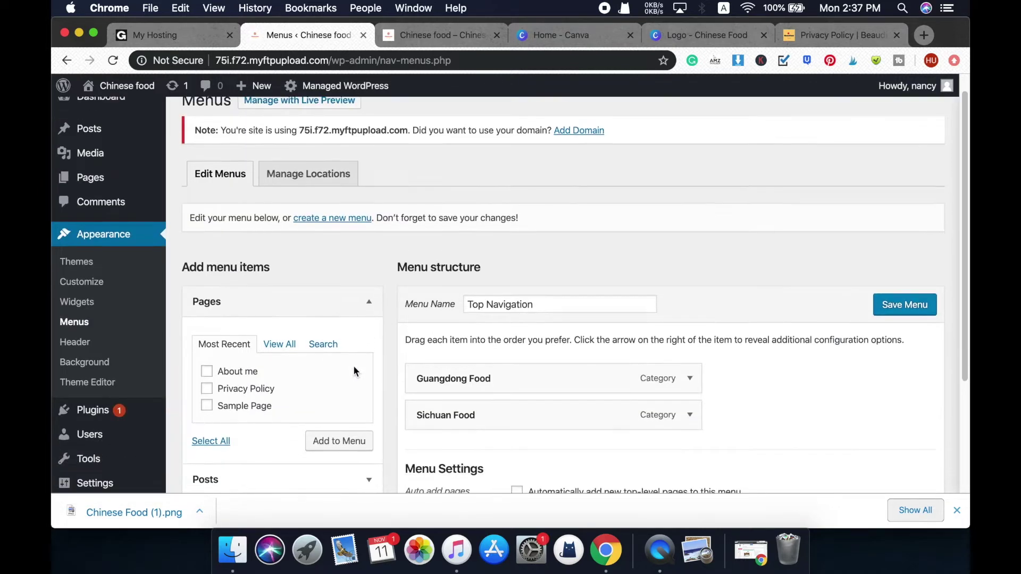
scroll(357, 363, down, 2)
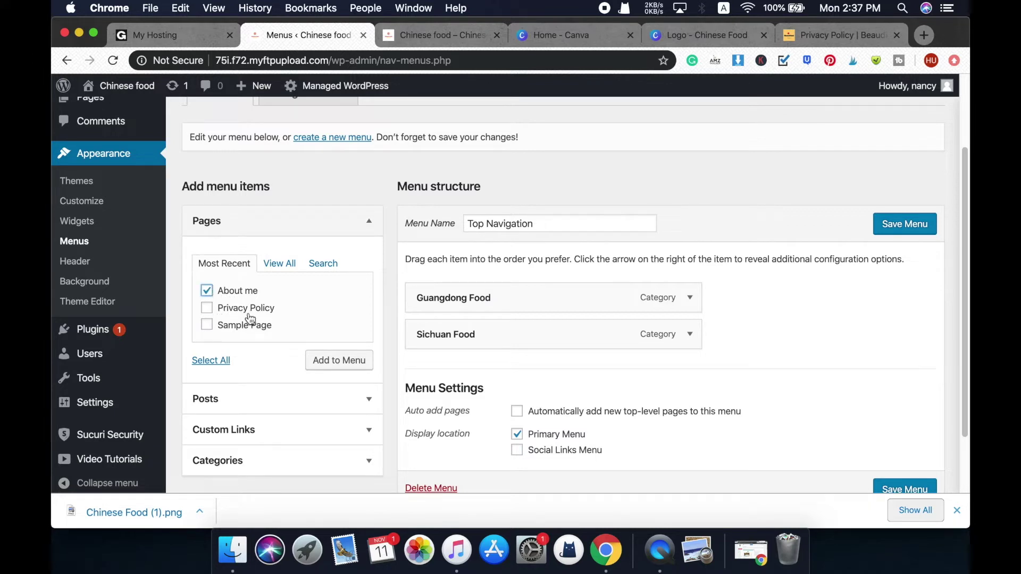
click(207, 309)
scroll(332, 307, down, 2)
scroll(332, 307, up, 1)
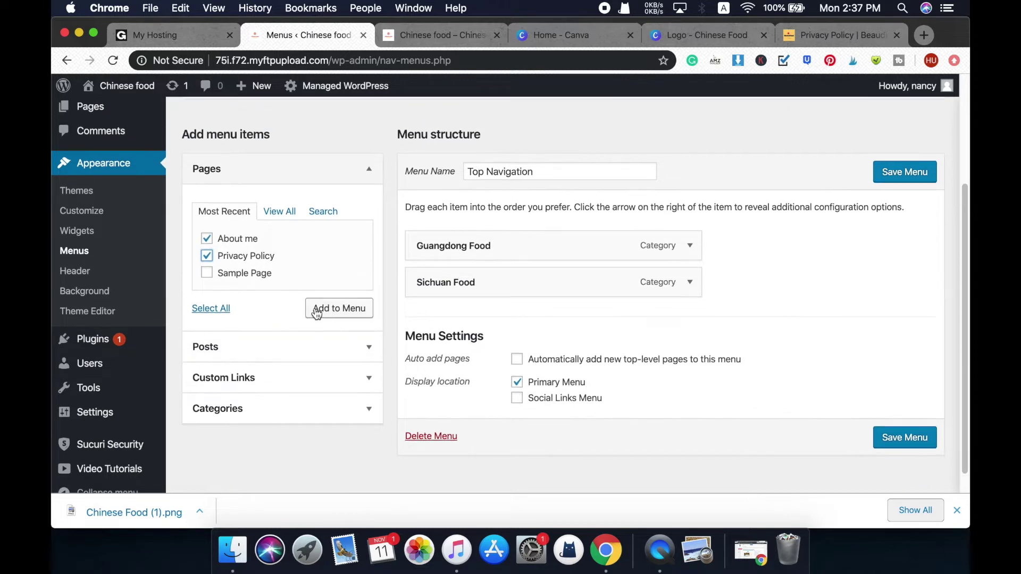
click(343, 314)
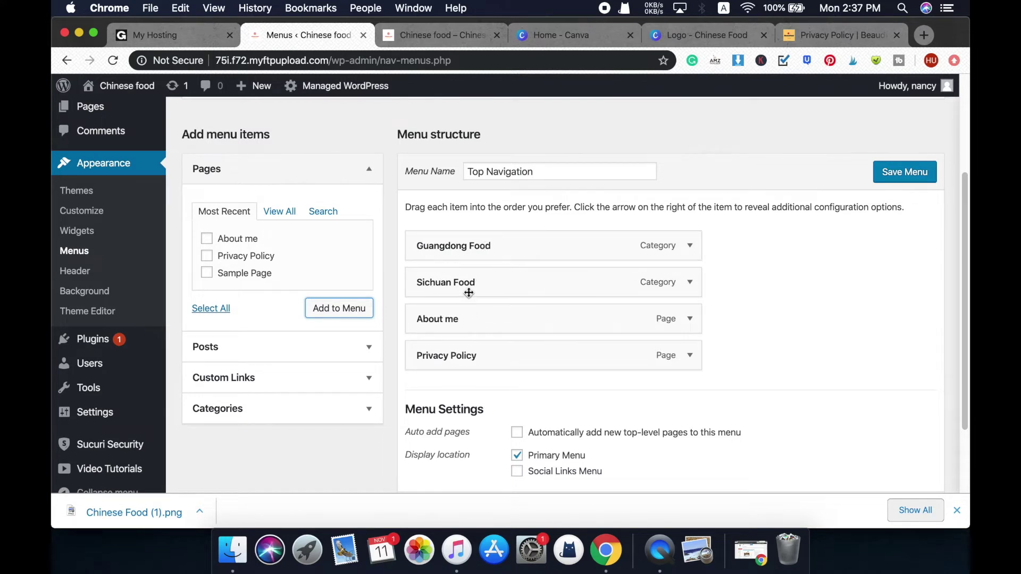
click(902, 179)
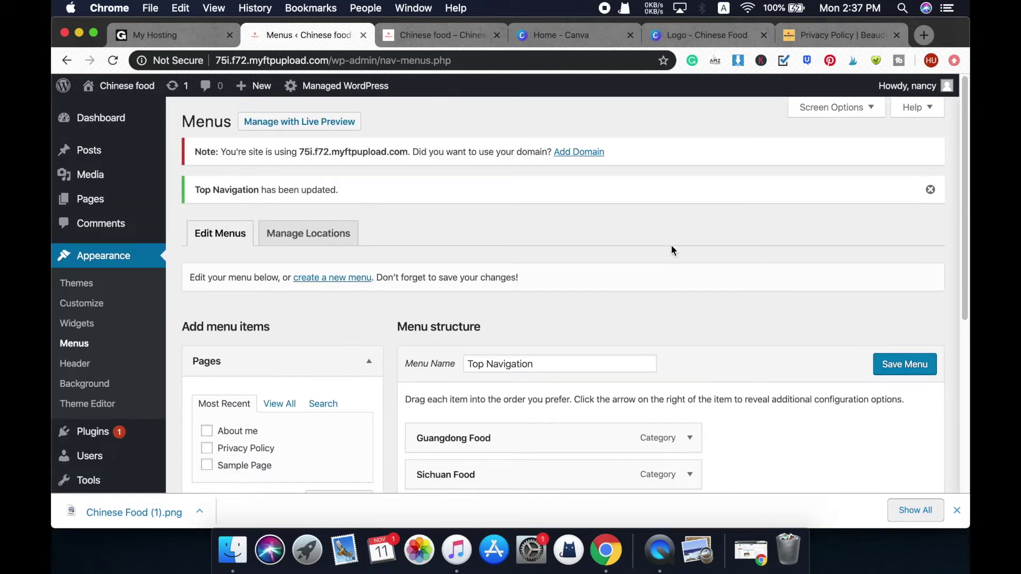
Step: Switch to the live Chinese food homepage and reload it to check the navigation menu
scroll(690, 242, down, 1)
scroll(690, 242, up, 1)
click(446, 45)
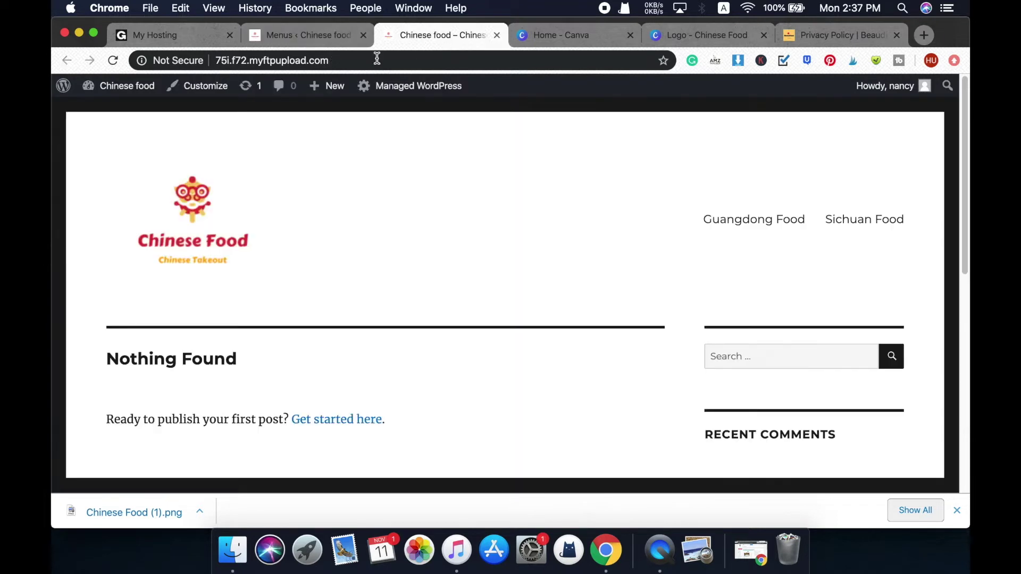
click(114, 61)
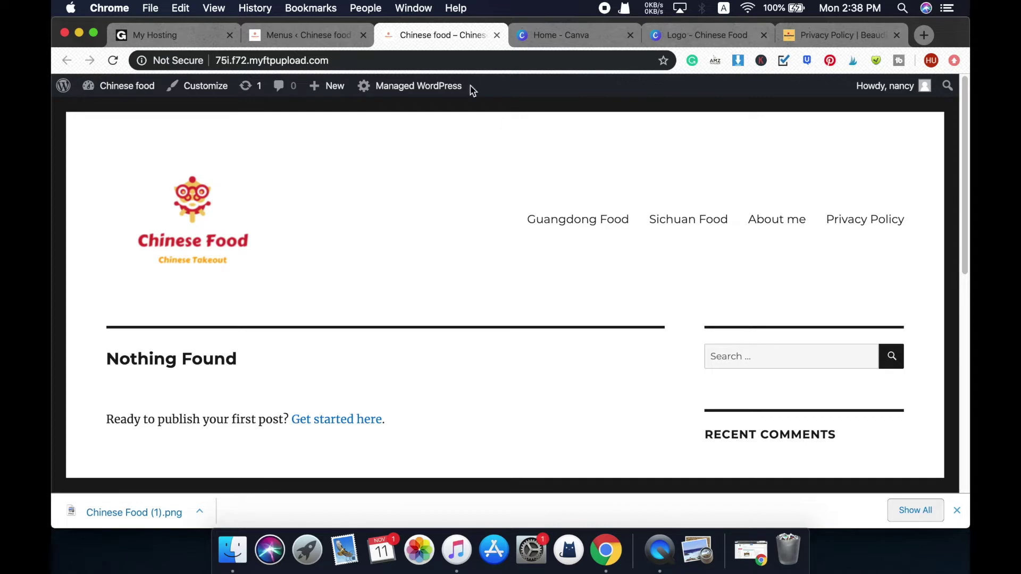
Step: Return to the site's admin and start a new blog post
click(311, 35)
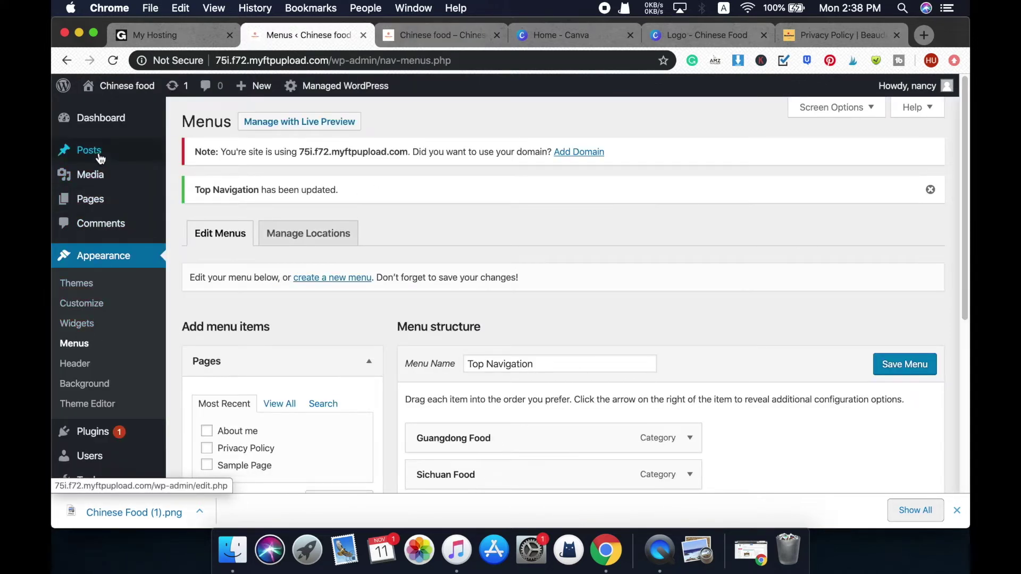
mouse_move(85, 154)
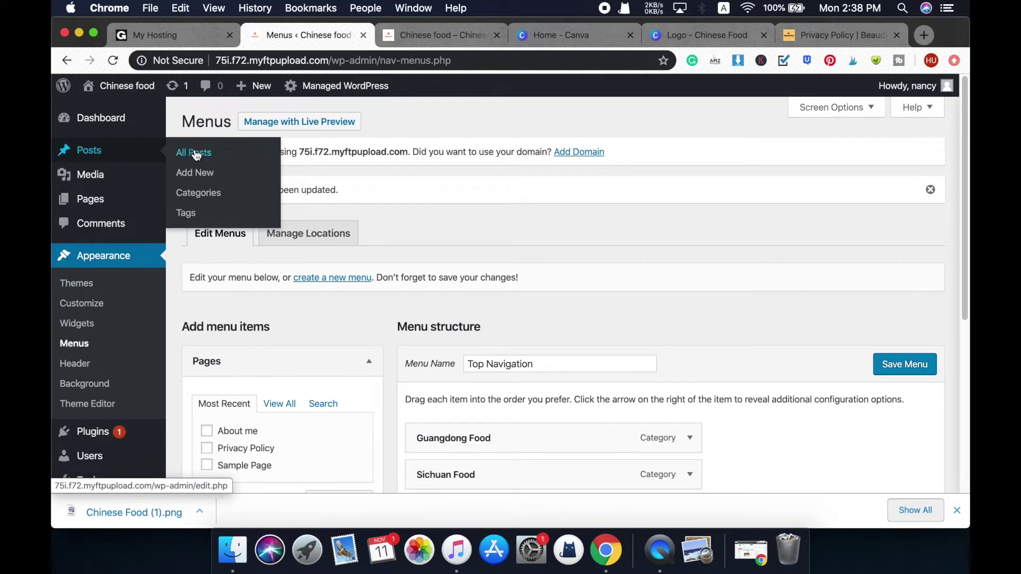
click(203, 175)
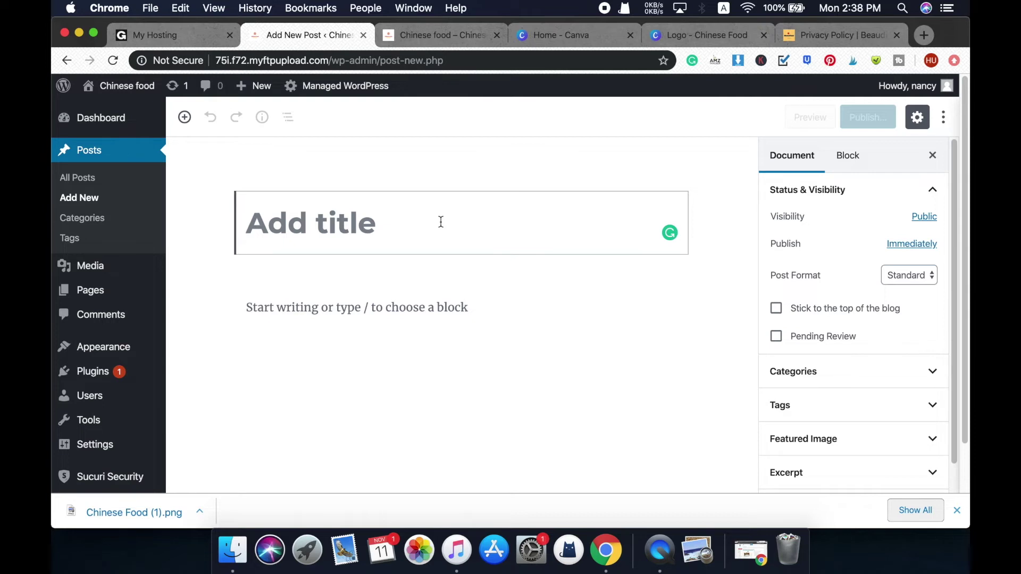
Step: Switch the keyboard input method to Chinese for writing the post title
text(pa)
key(BackSpace)
key(BackSpace)
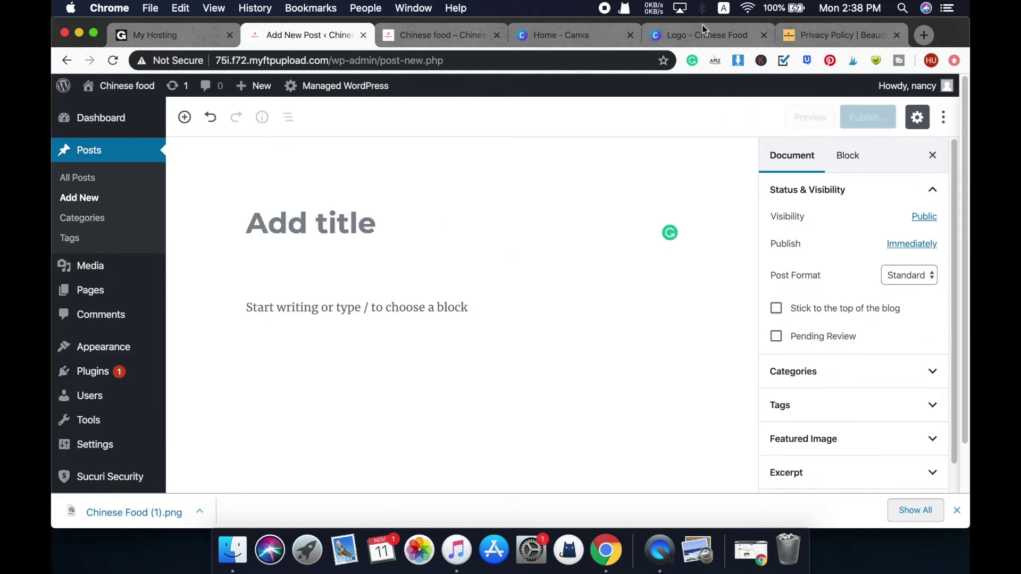
click(724, 7)
click(761, 41)
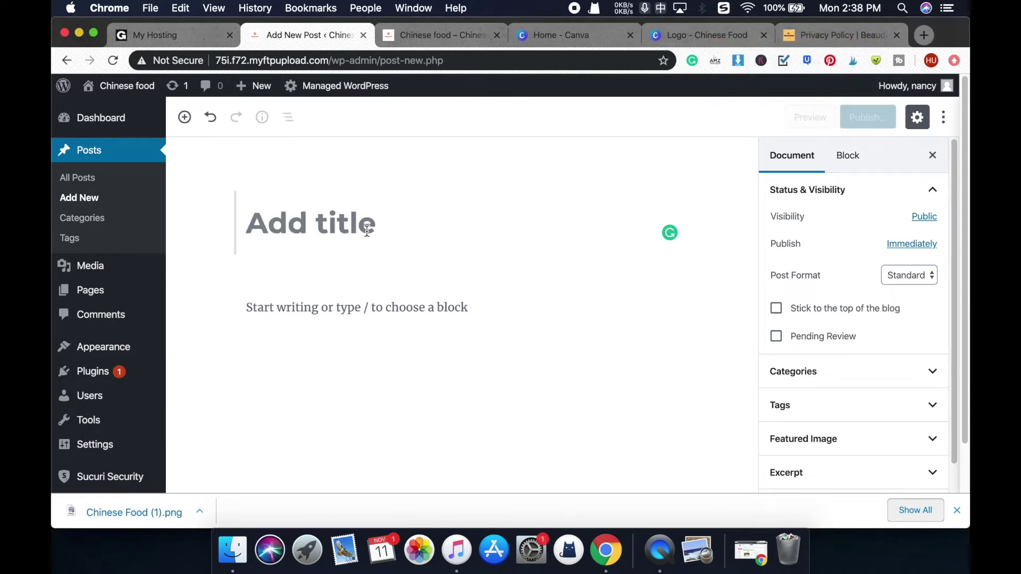
text(p)
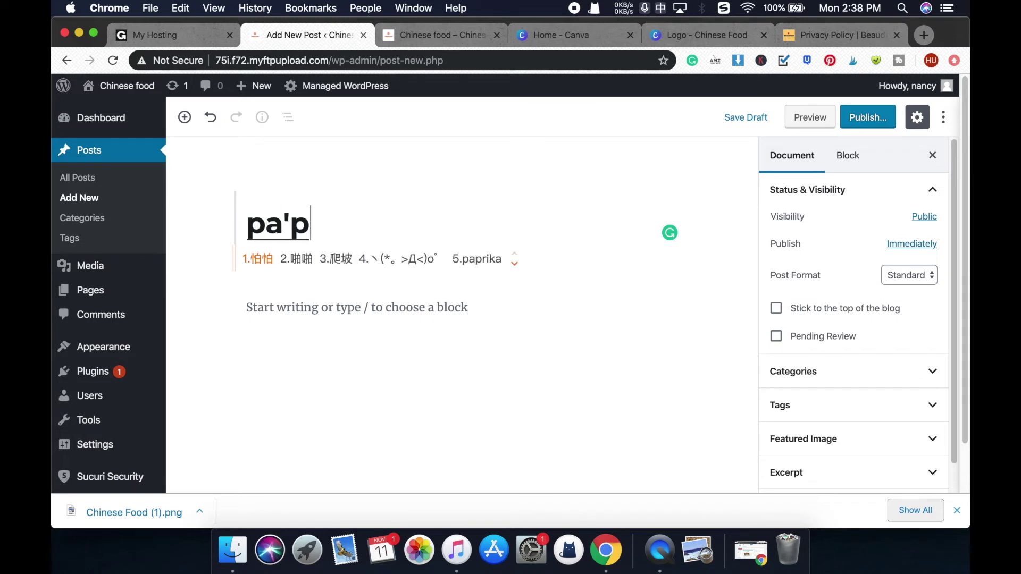
text(apodoufu)
key(space)
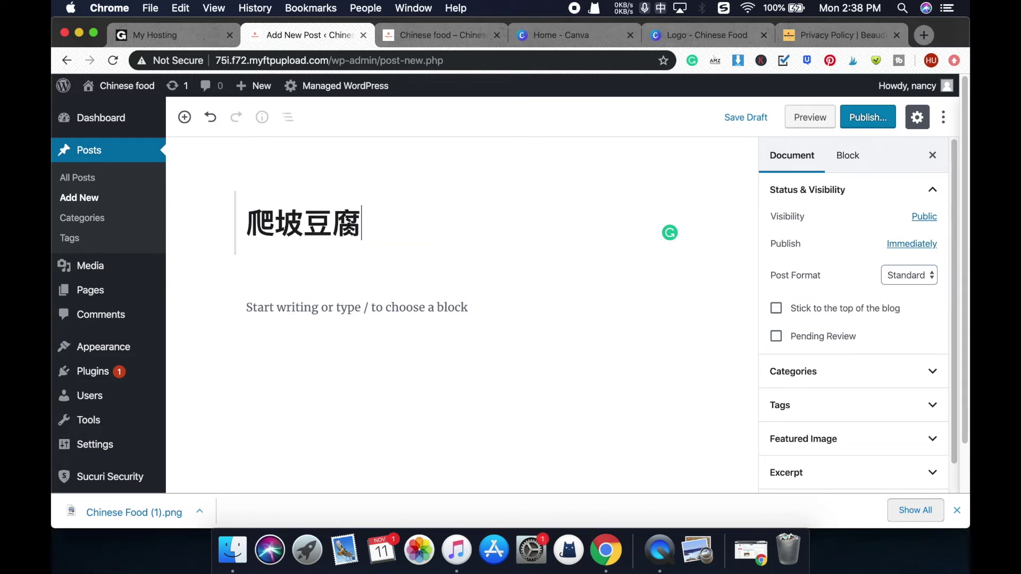
key(BackSpace)
key(BackSpace)
key(BackSpace)
key(BackSpace)
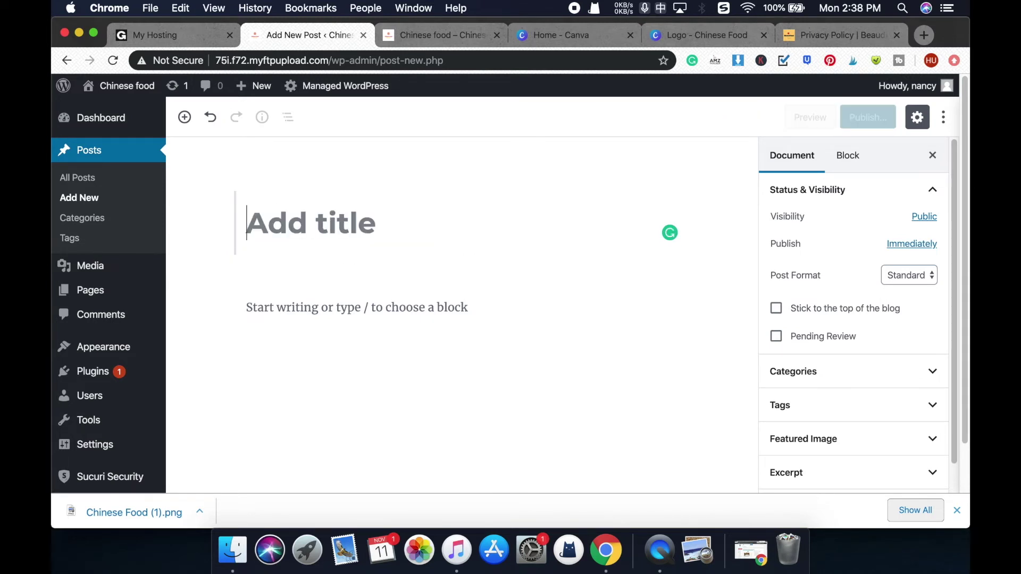
Step: Title the new post 麻婆豆腐
text(ma'po'tou'fu)
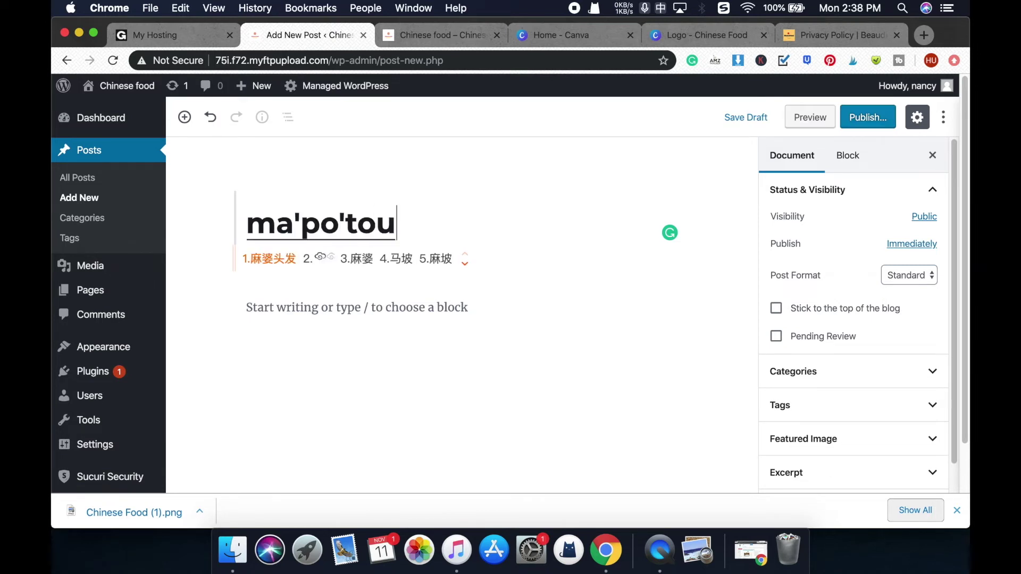
key(BackSpace)
key(BackSpace)
key(BackSpace)
key(BackSpace)
key(BackSpace)
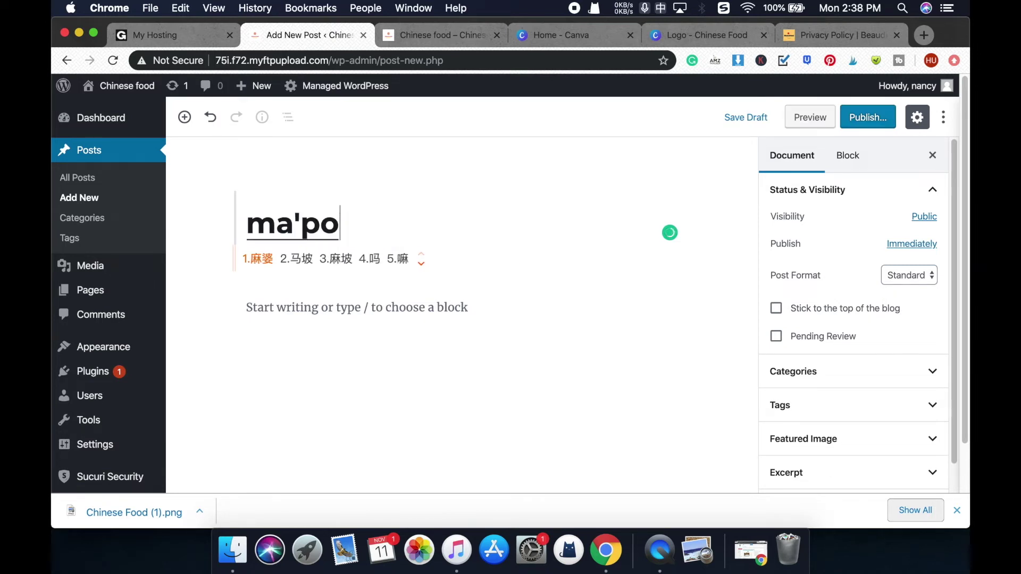
text(doufu)
key(space)
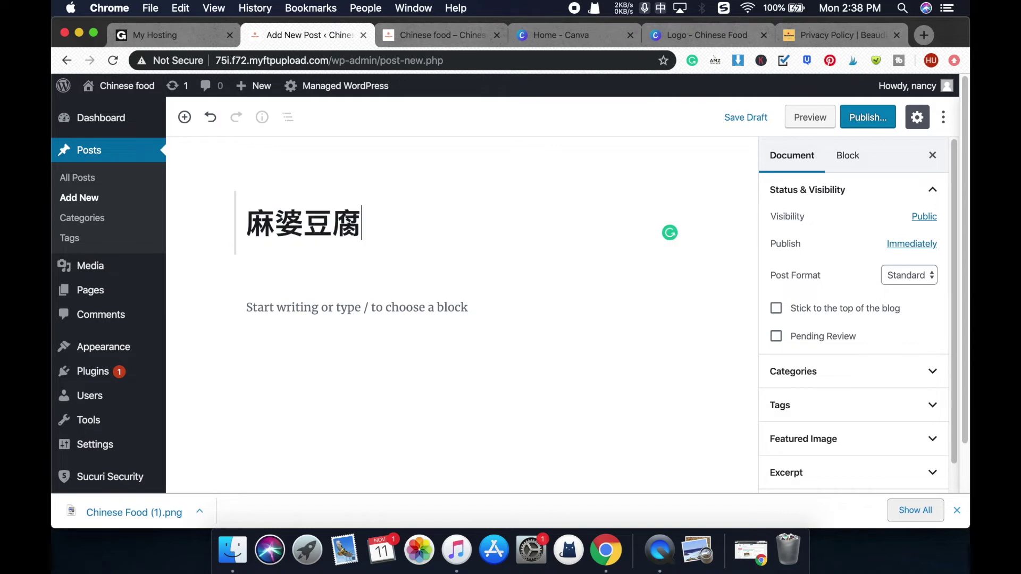
Step: Write the body paragraph 麻婆豆腐很辣很麻 below the post title
click(404, 310)
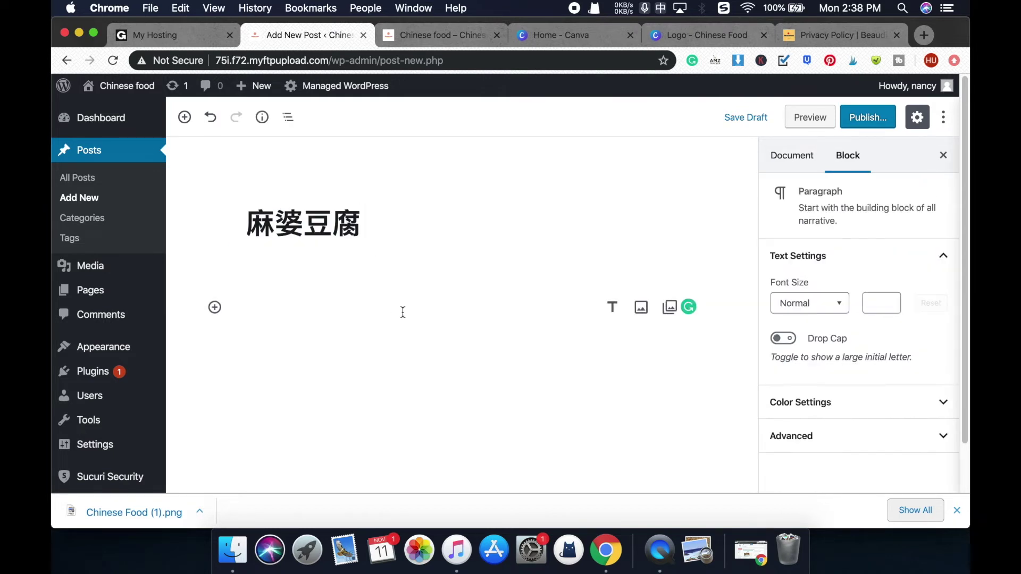
scroll(476, 247, down, 2)
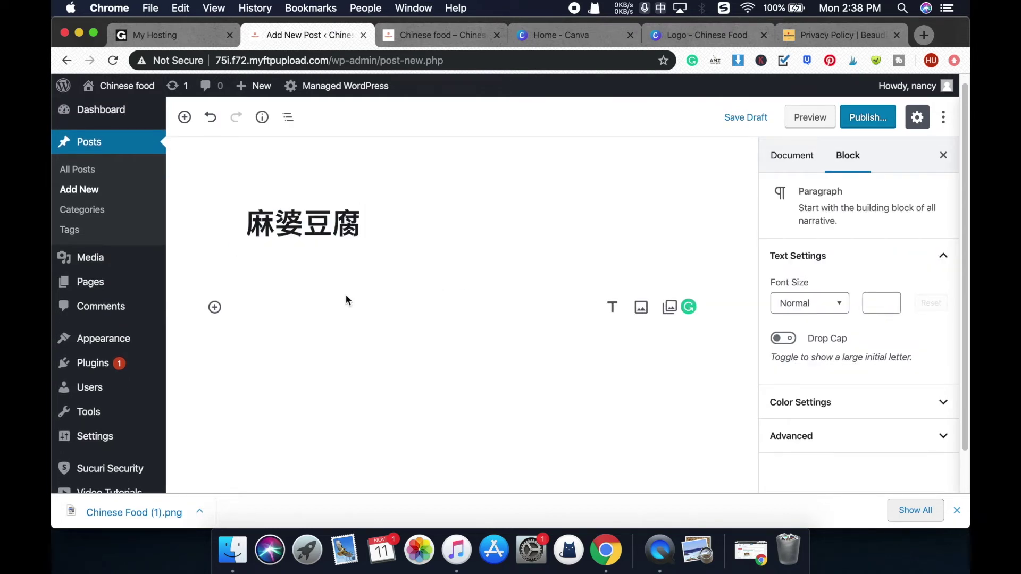
text(m)
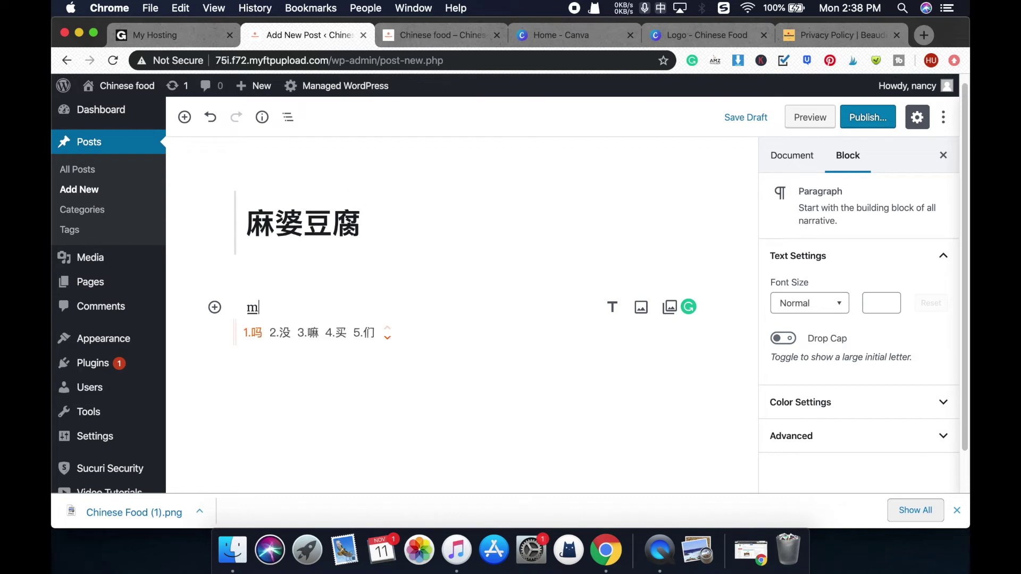
text(apodoufu)
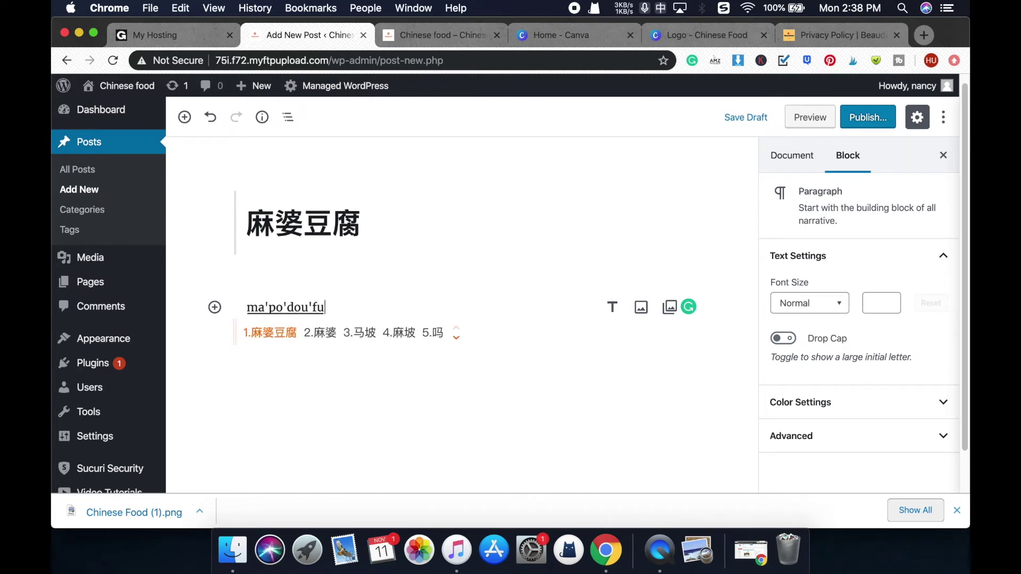
key(space)
text(henla)
text(henma)
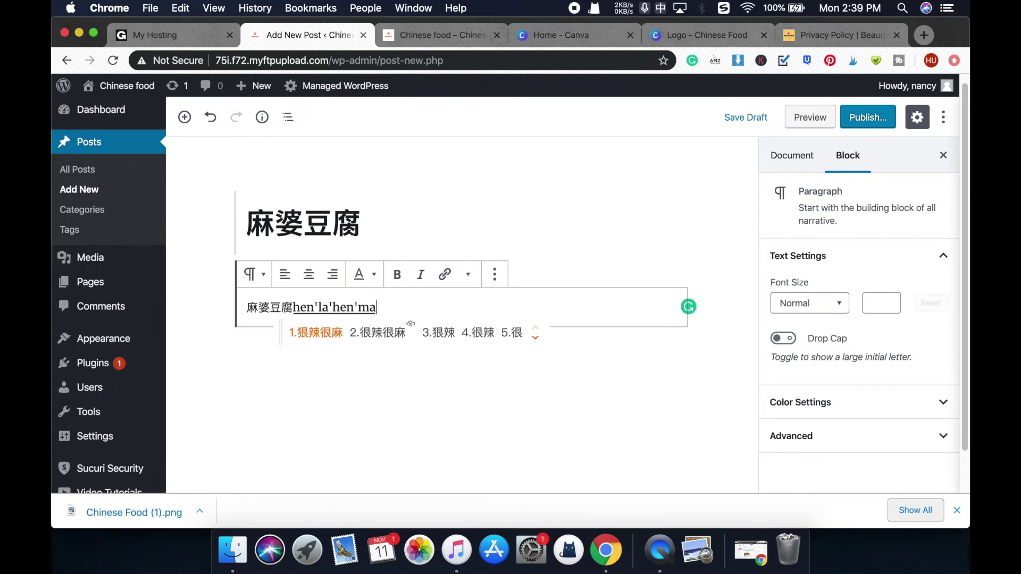
text(2)
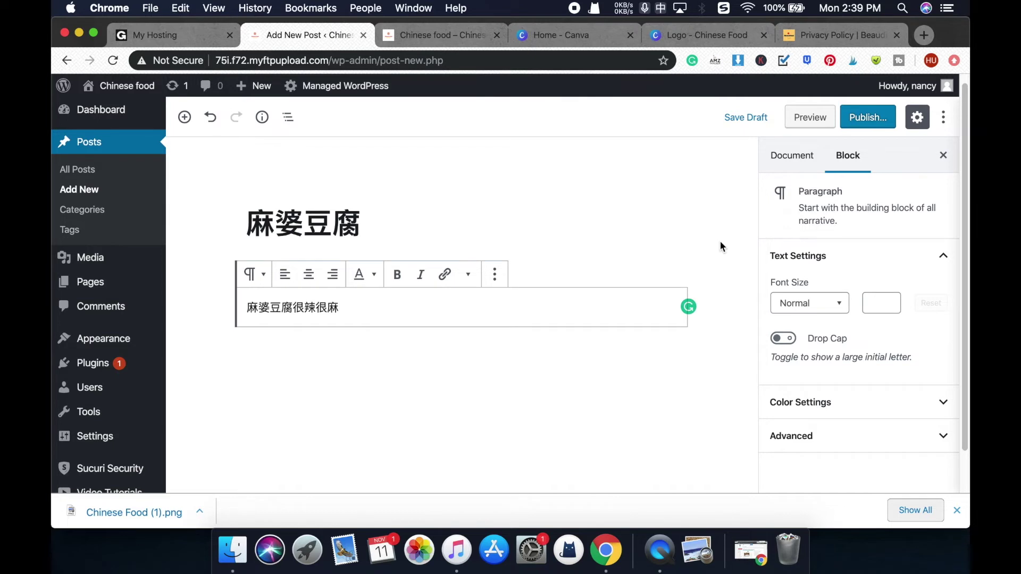
Step: Assign the post to the Sichuan Food category in the document settings
click(801, 155)
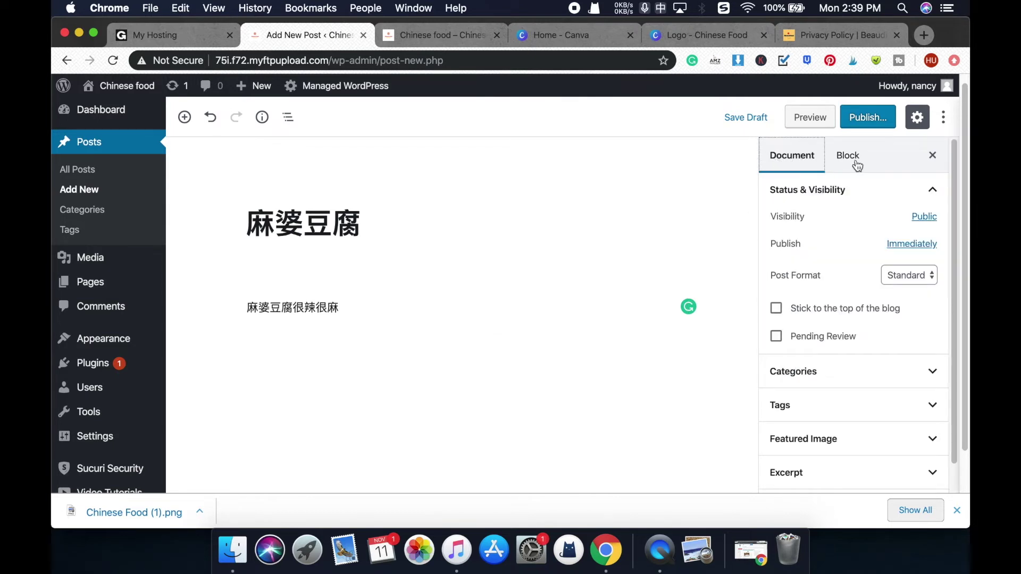
scroll(822, 274, down, 1)
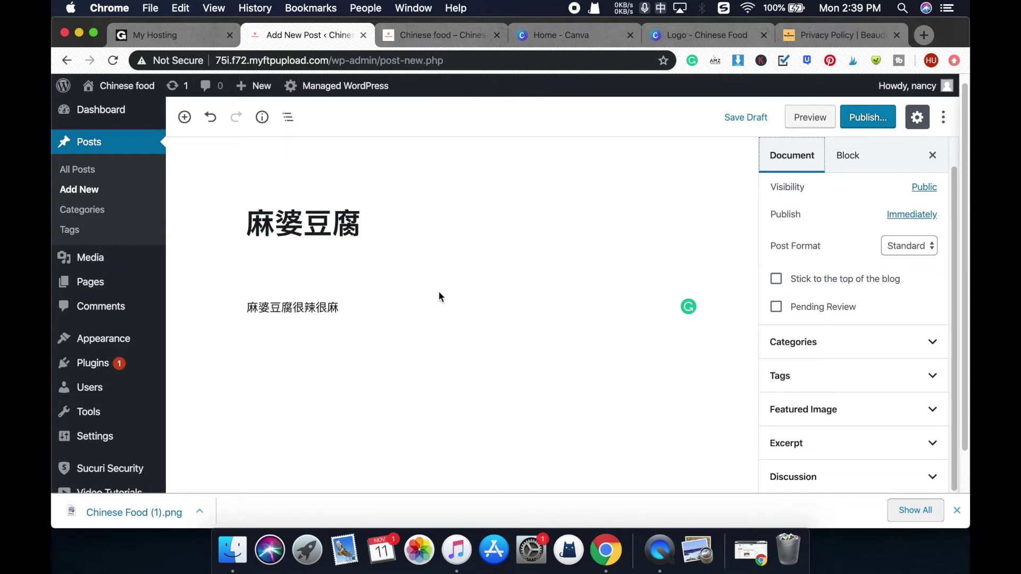
click(930, 342)
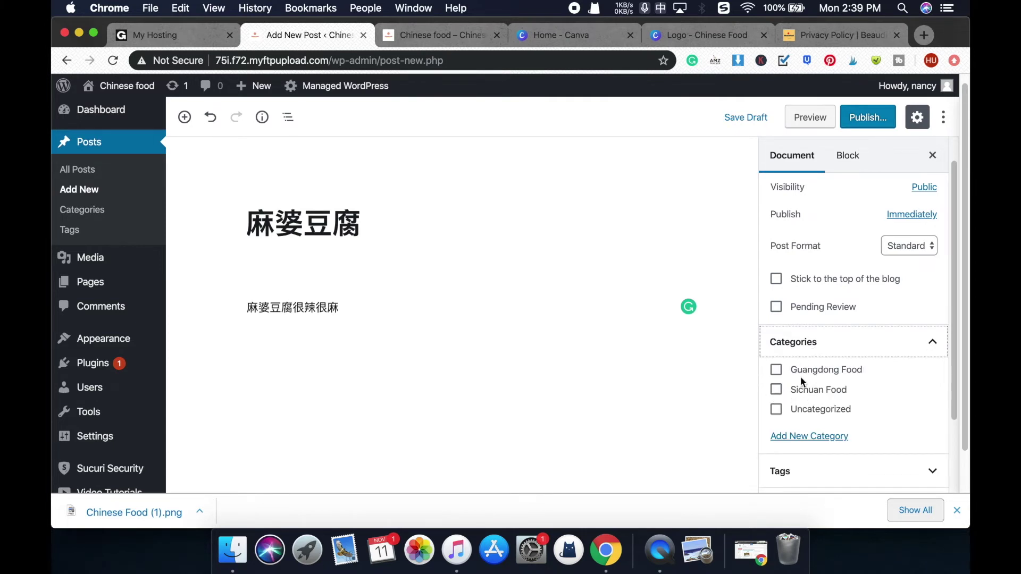
click(777, 392)
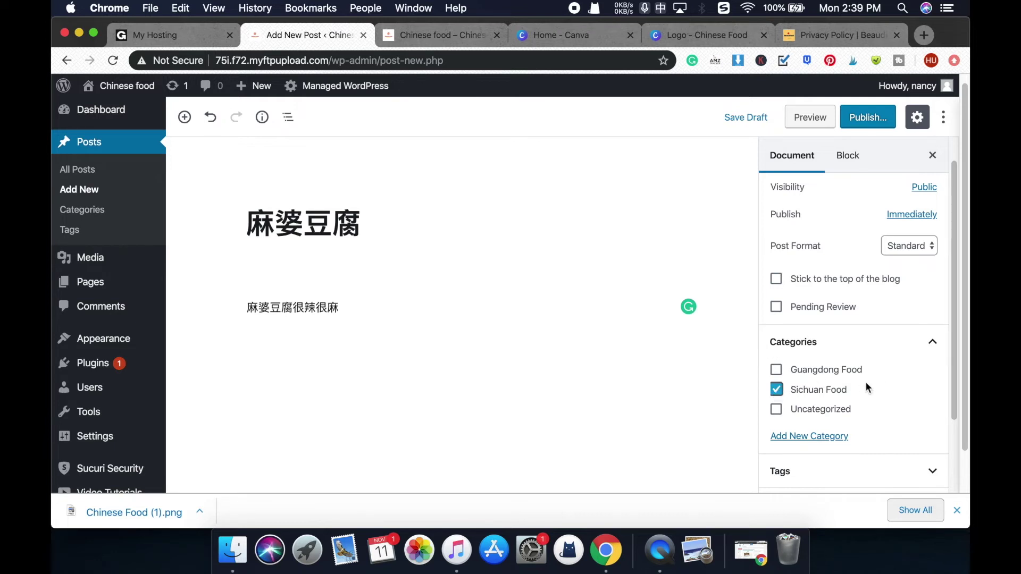
Step: Look over the remaining document settings, including the featured image option
scroll(866, 381, down, 1)
scroll(887, 349, down, 2)
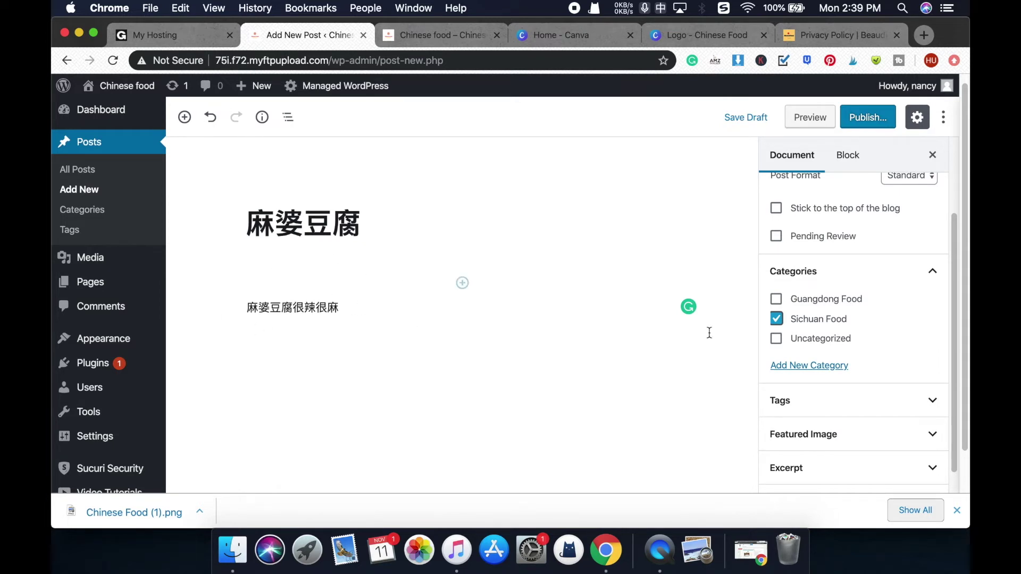
scroll(927, 433, down, 1)
scroll(924, 430, down, 1)
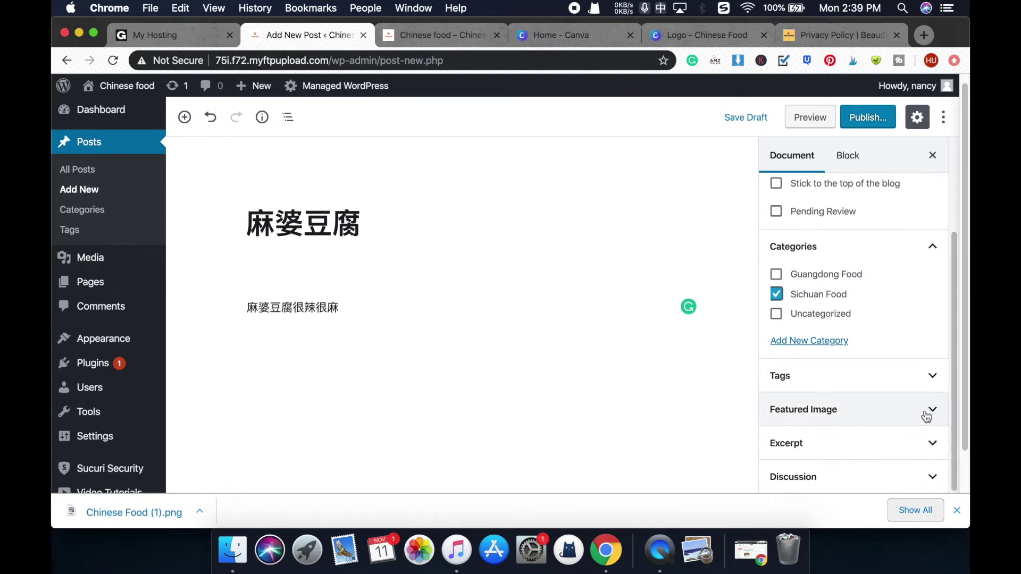
click(927, 410)
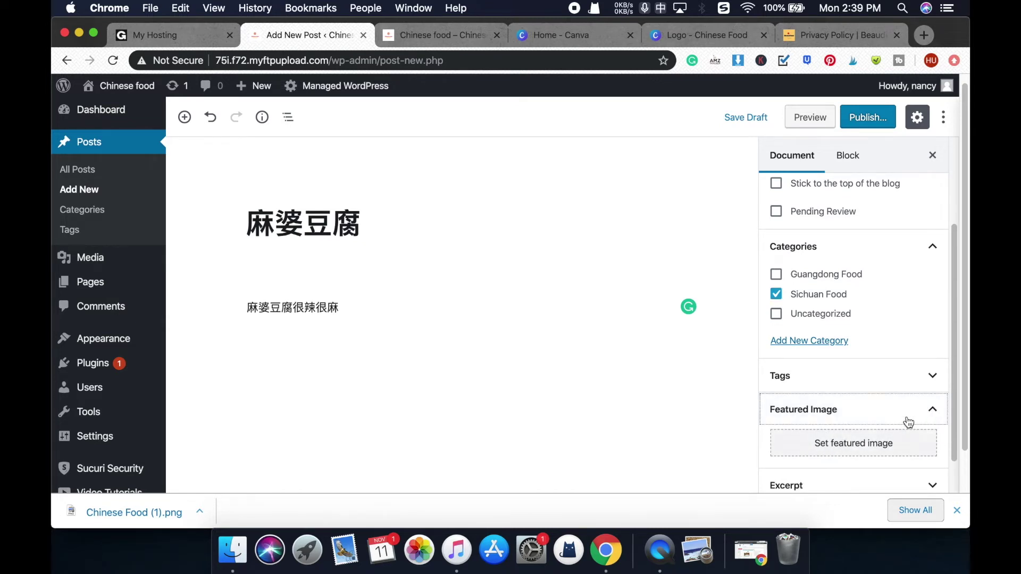
click(927, 410)
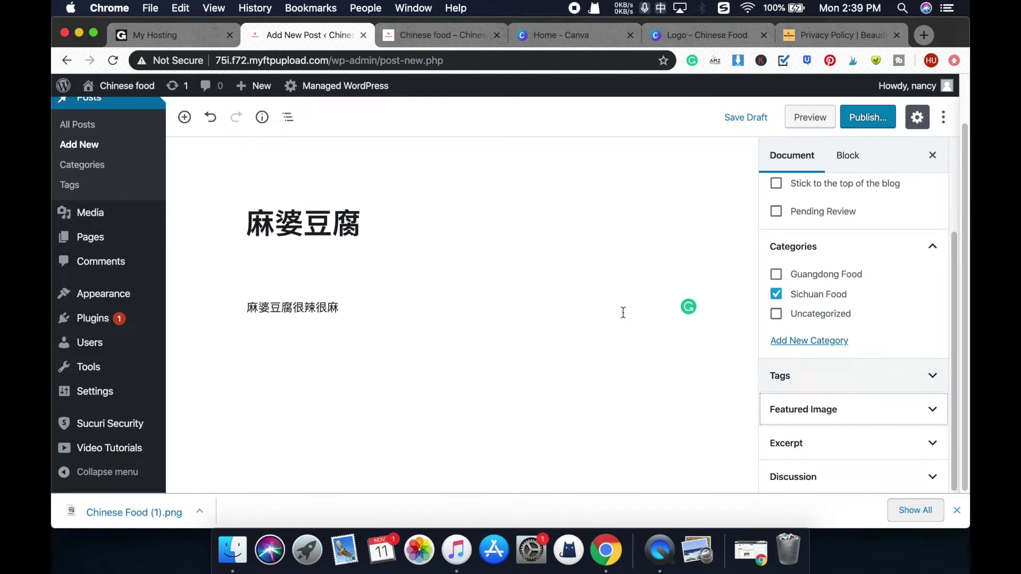
Step: Publish the 麻婆豆腐 post and reload the live Chinese food homepage to check it
click(868, 120)
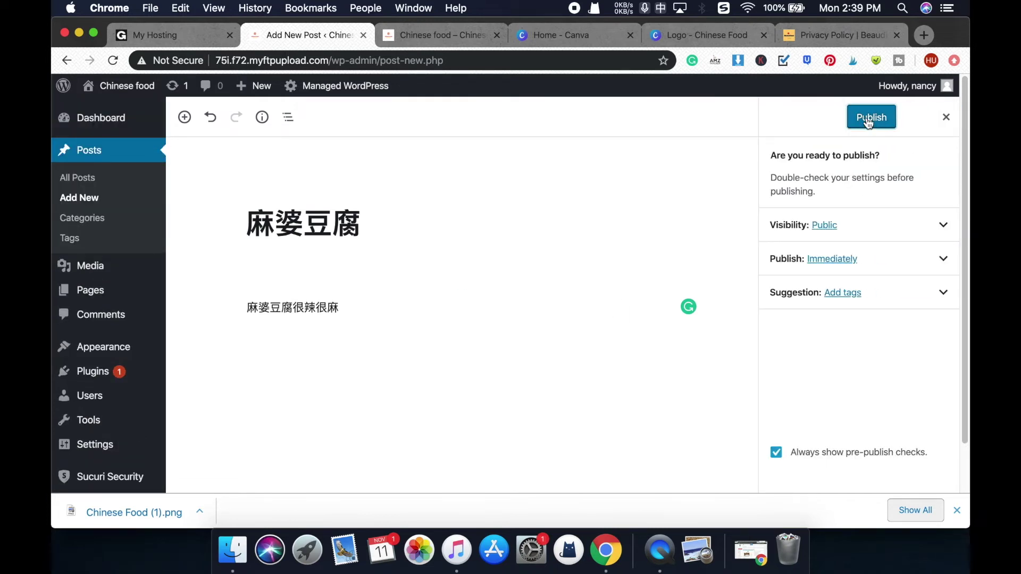
click(866, 117)
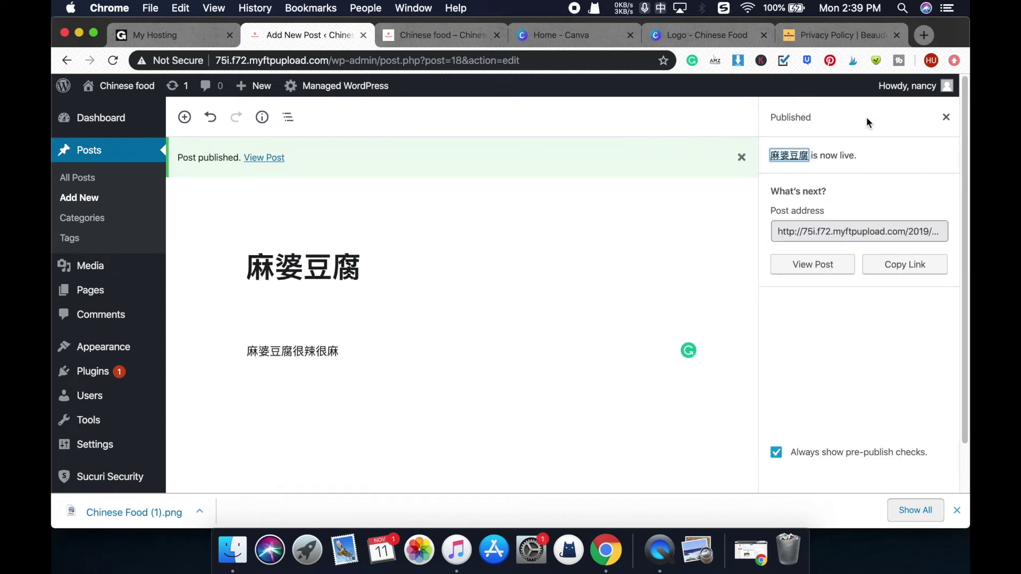
click(431, 35)
click(114, 60)
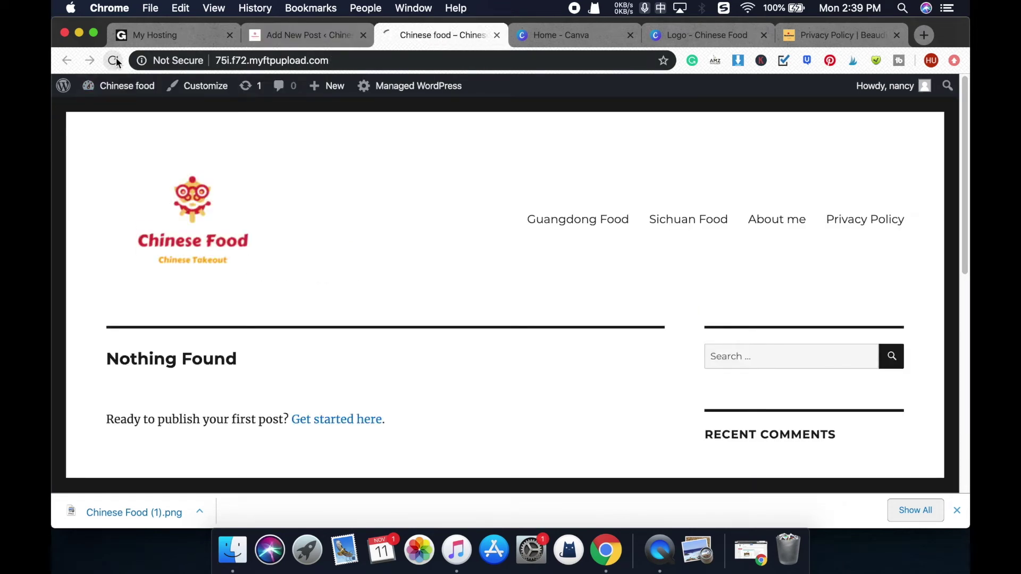
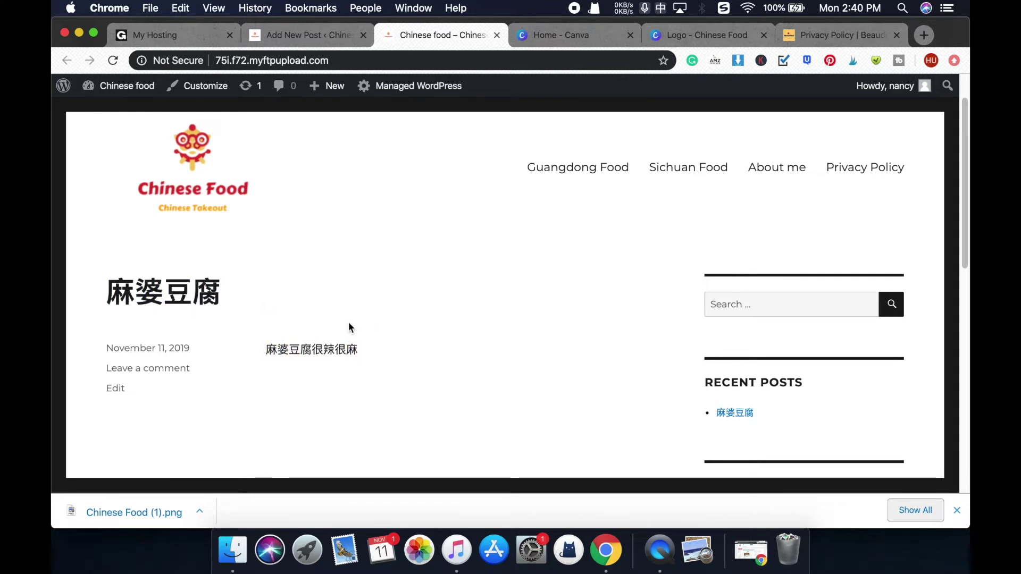
Step: Open the 麻婆豆腐 post on the live site and look through its page, including the comment form and sidebar
click(175, 297)
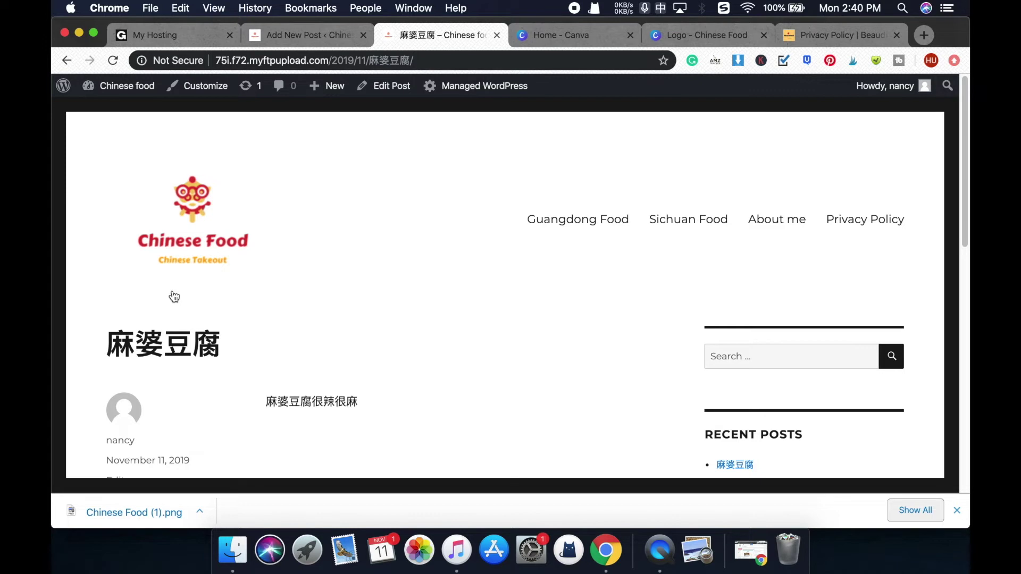
scroll(375, 271, down, 5)
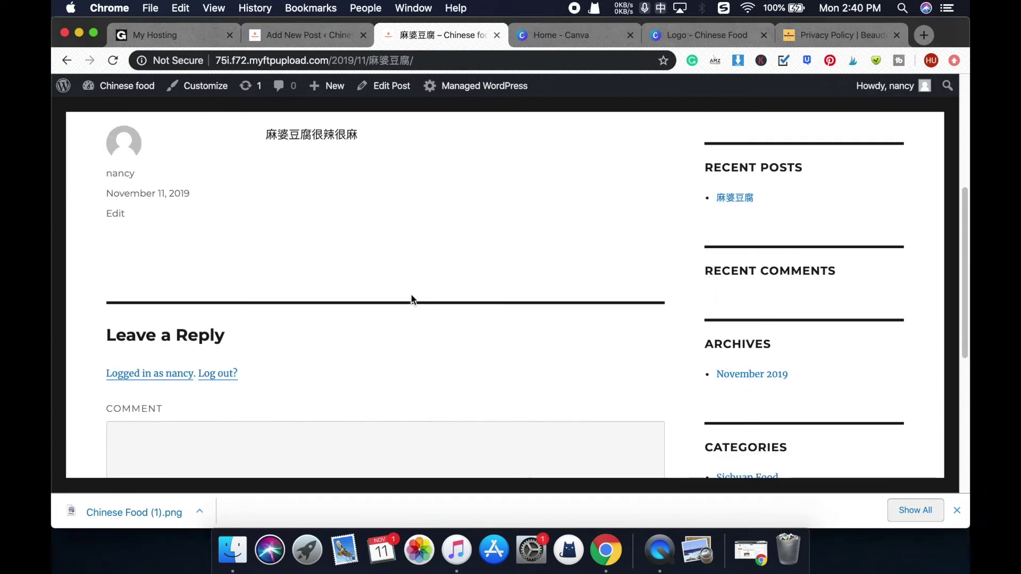
scroll(459, 285, down, 5)
scroll(458, 285, up, 3)
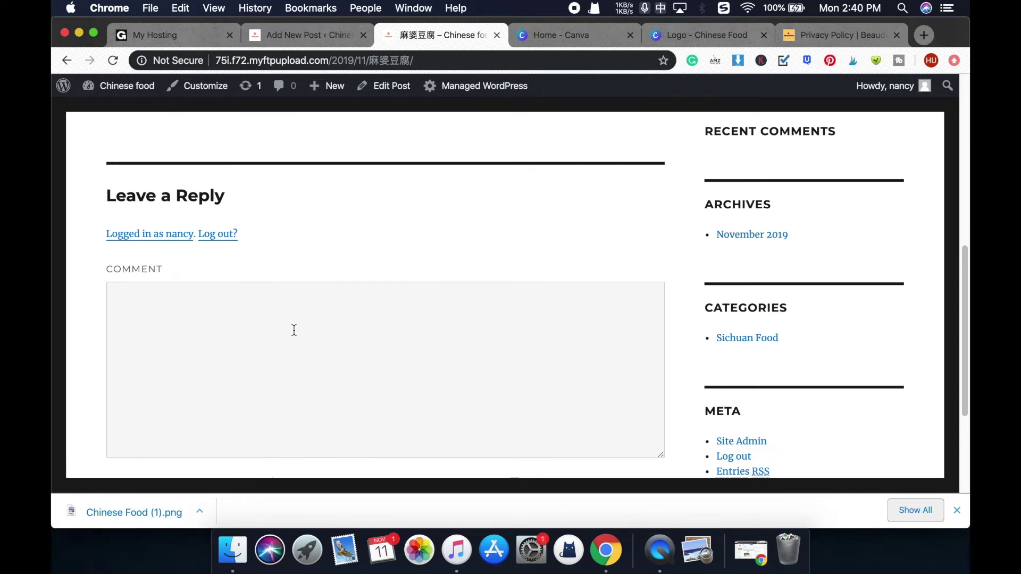
scroll(445, 355, up, 10)
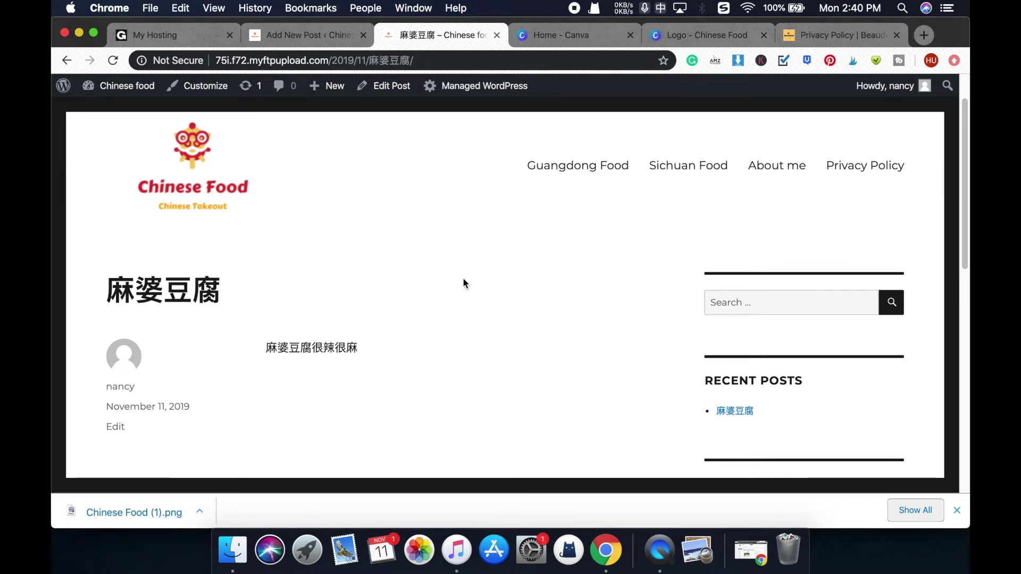
Step: Leave the post page, open the Sichuan Food category page and examine its heading and posts
click(66, 62)
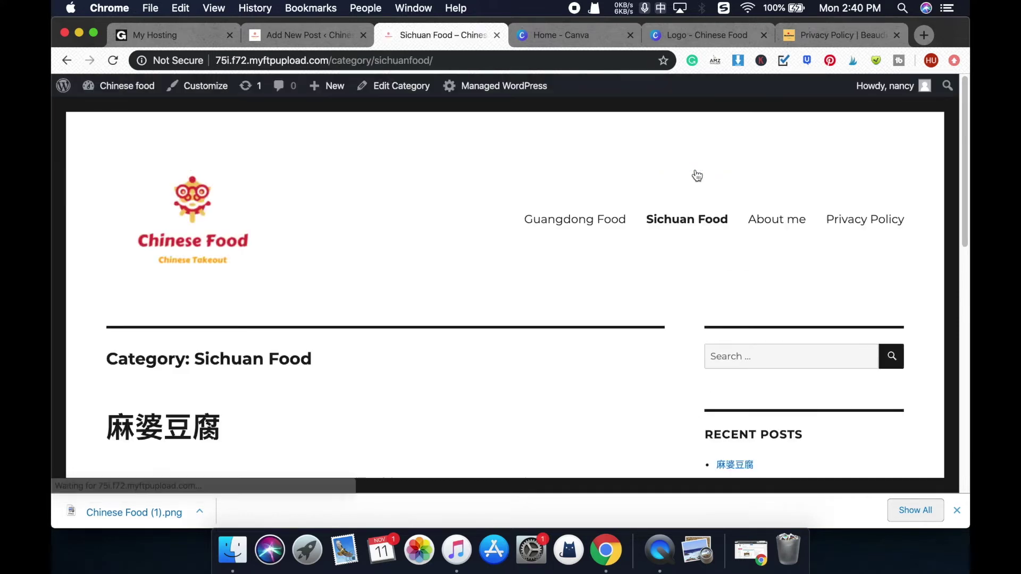
scroll(277, 358, down, 1)
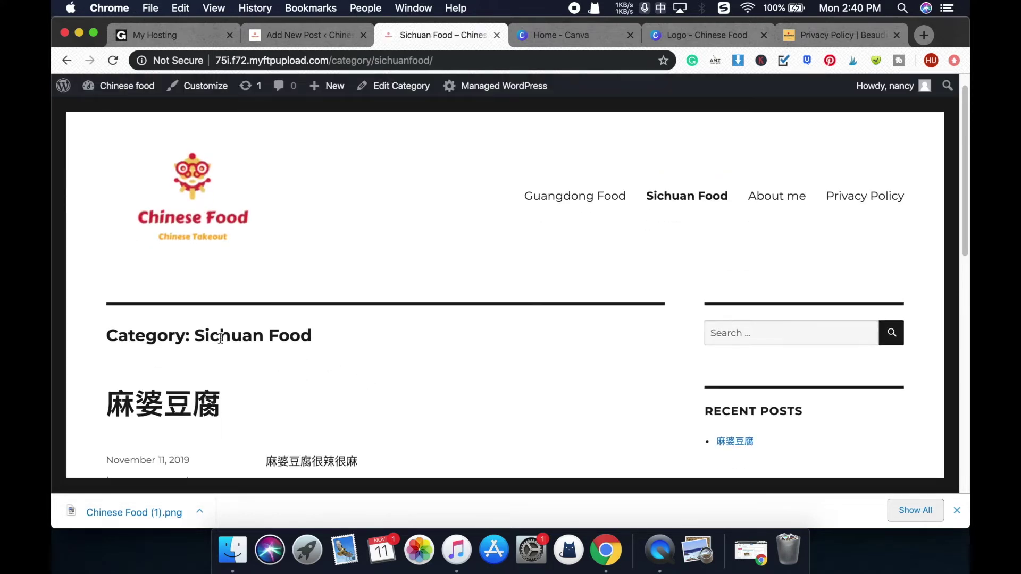
double_click(150, 334)
double_click(226, 332)
double_click(292, 335)
scroll(93, 282, down, 5)
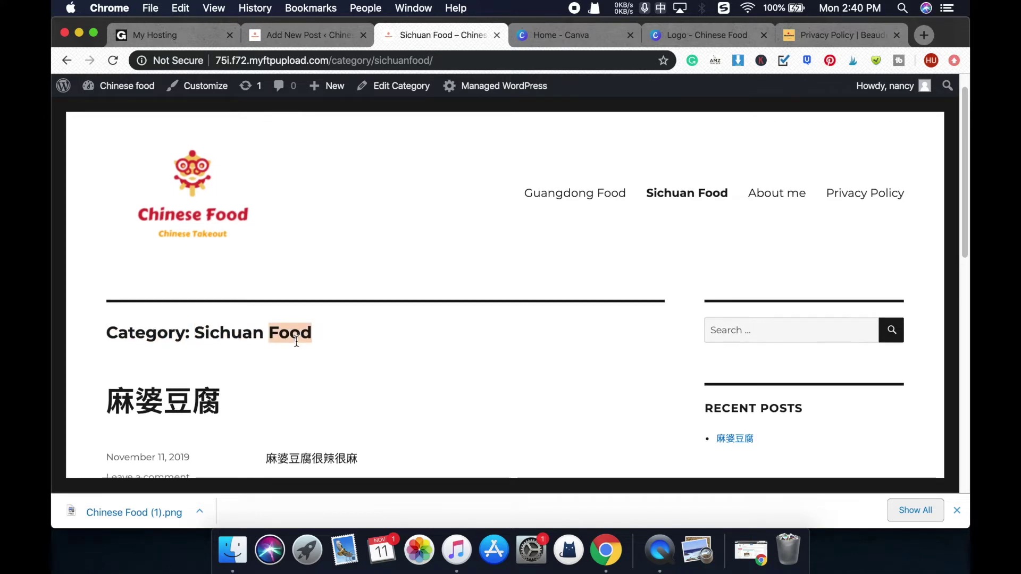
Step: Return to the site's admin and start another new blog post
click(311, 35)
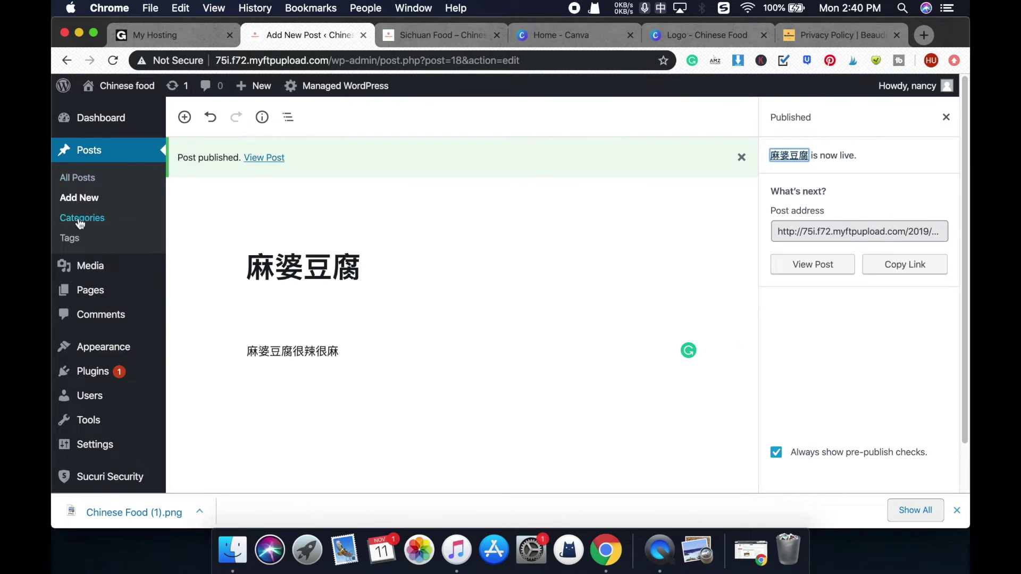
click(80, 198)
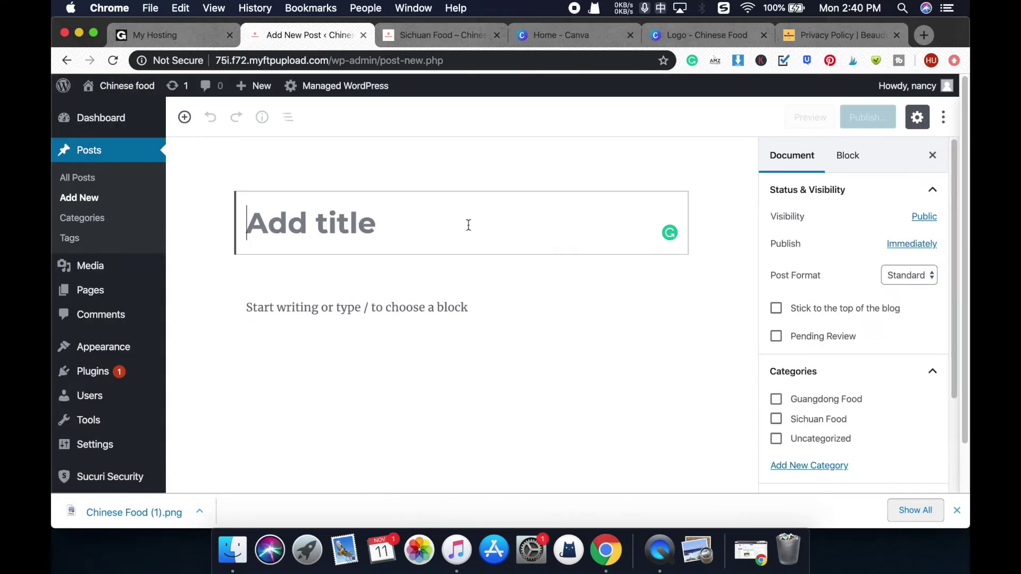
Step: Title the new blog post 广东菜
text(gua)
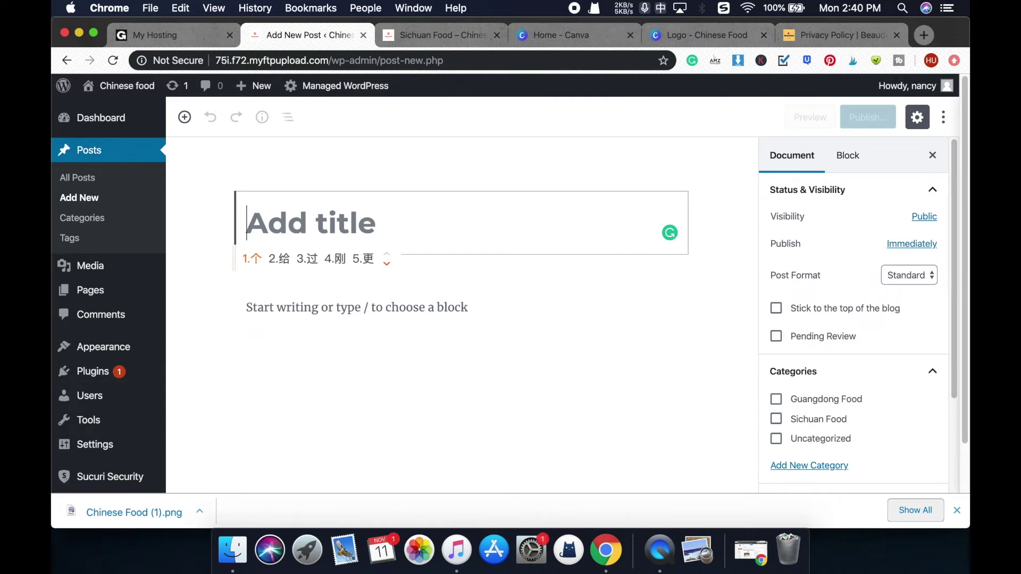
key(BackSpace)
text(ng'dong'cai)
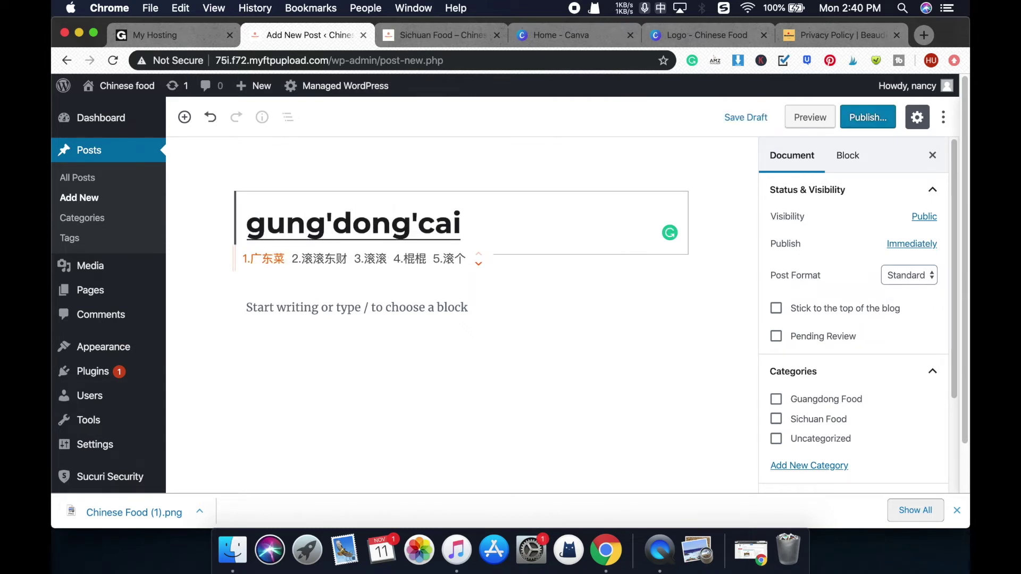
key(space)
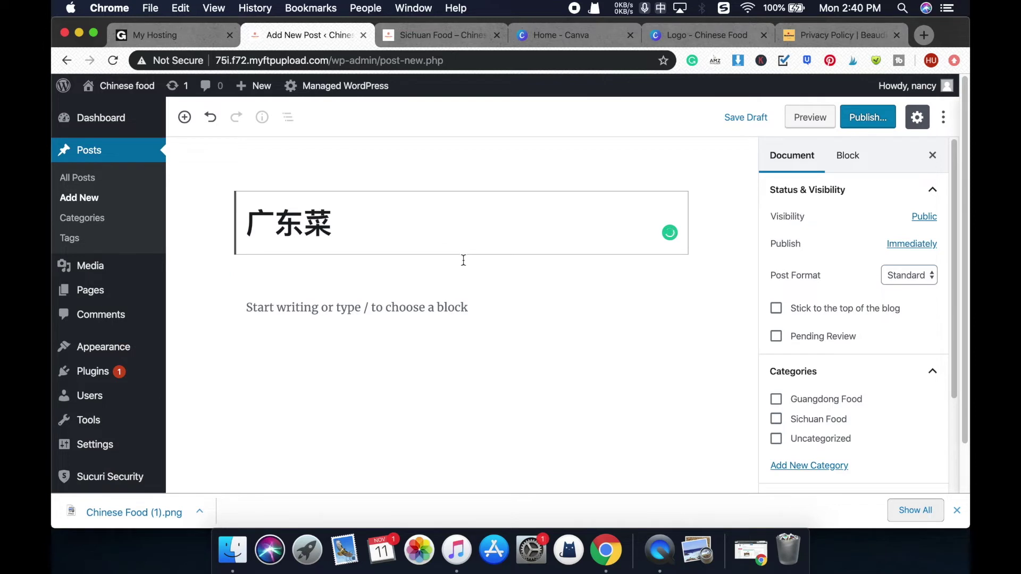
Step: Write 广东菜很好吃 as the opening sentence of the post body
click(463, 305)
text(gu)
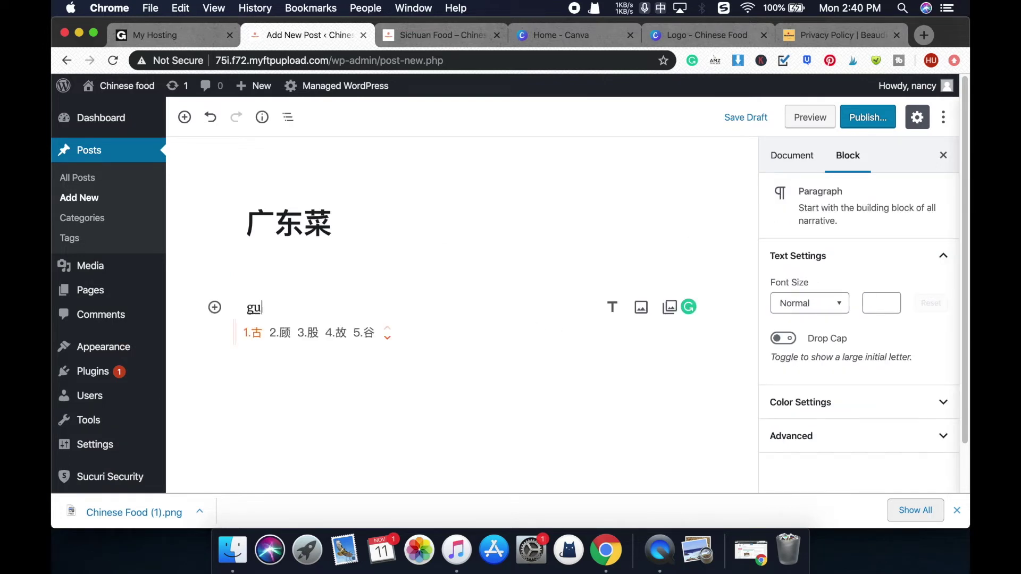
text(angdongcia)
key(BackSpace)
key(BackSpace)
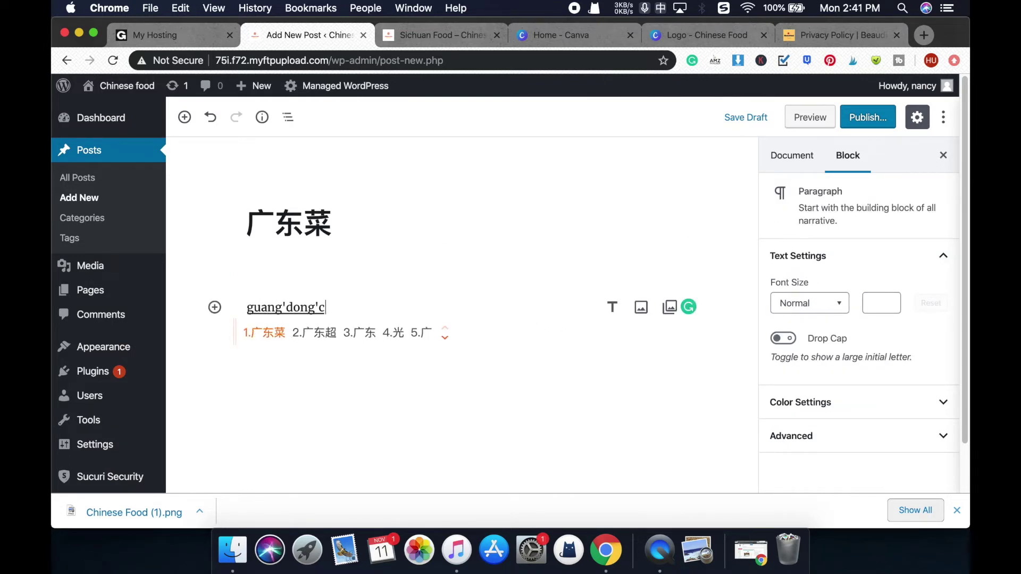
key(space)
text(henhaochi)
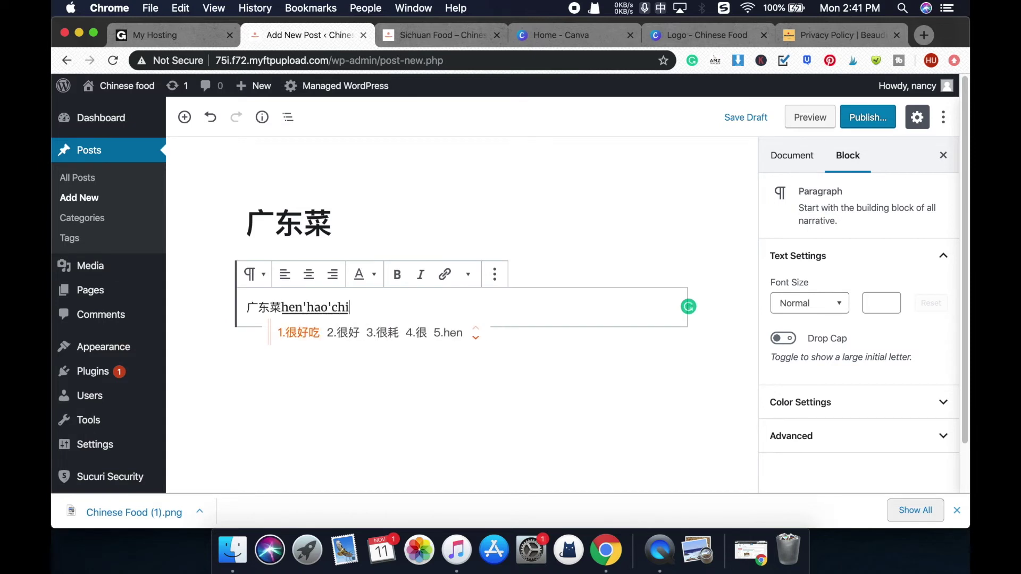
key(space)
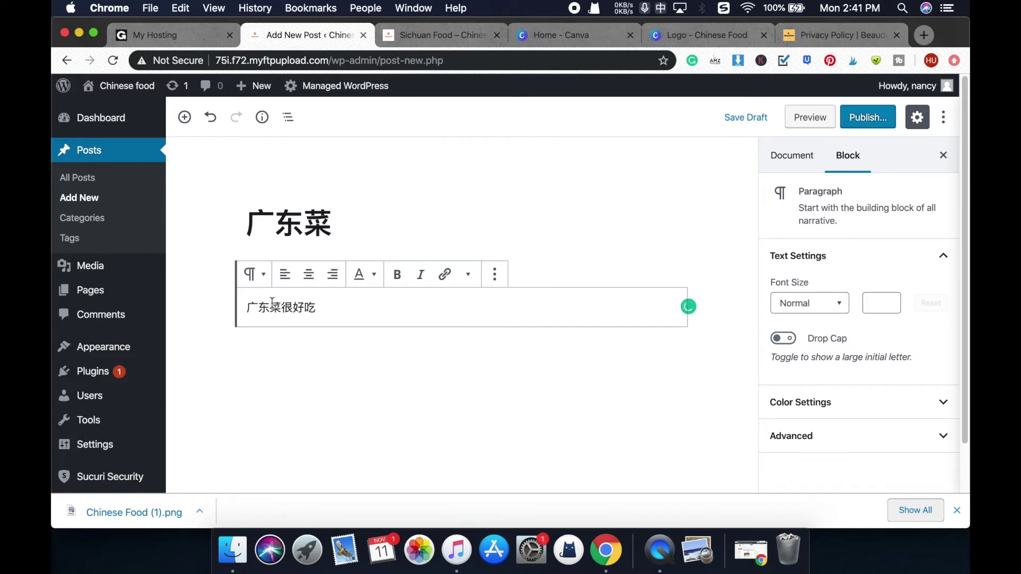
Step: Fill out the first paragraph to about three lines with repeated copies of the sentence 广东菜很好吃
key(super+a)
key(super+c)
click(342, 306)
key(super+v)
key(super+v)
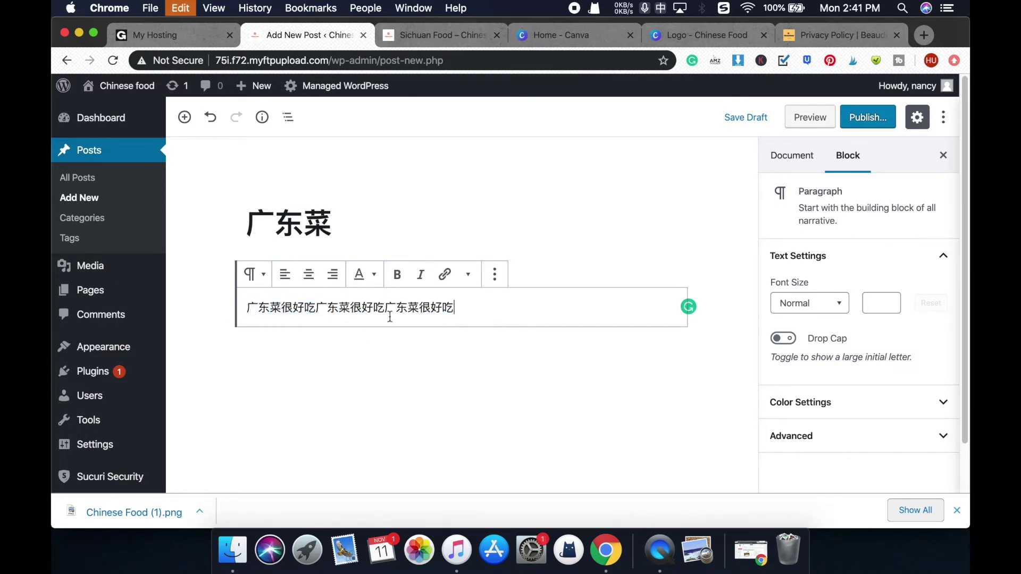
key(super+v)
key(super+v)
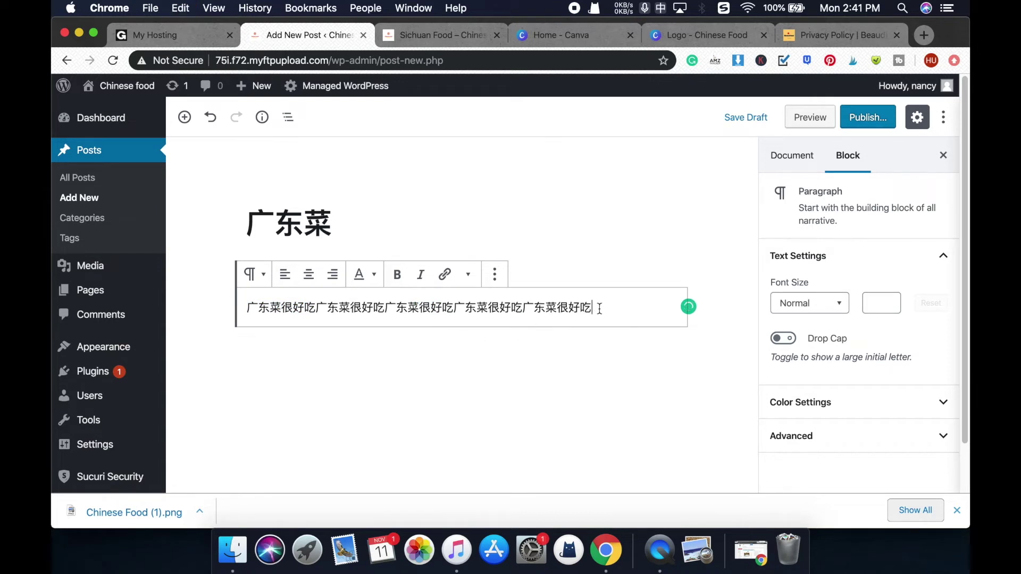
key(super+v)
Step: Copy the whole first paragraph and paste it repeatedly into a new second paragraph to make a long body text
drag(363, 347, 246, 311)
drag(361, 348, 248, 311)
click(384, 346)
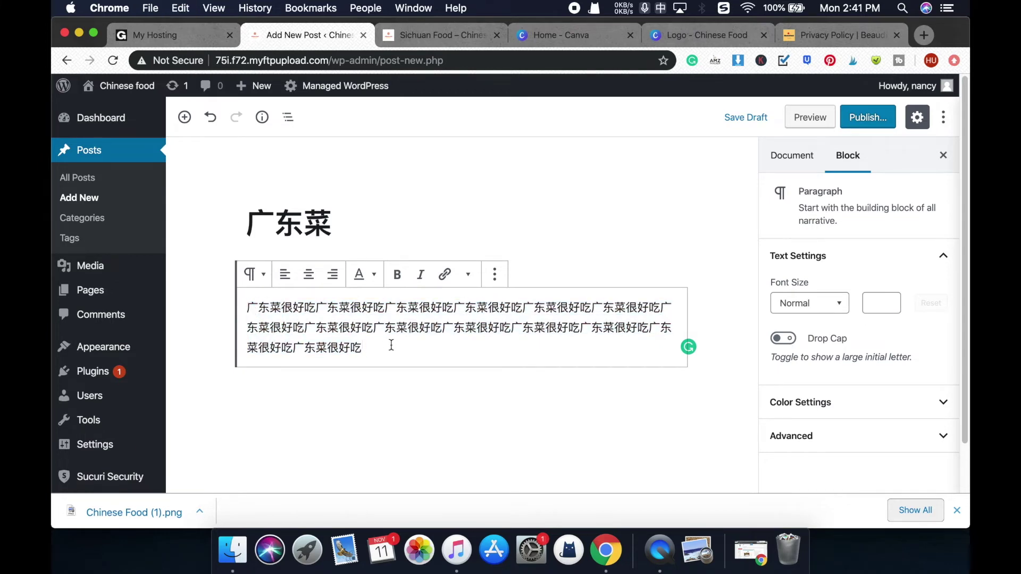
key(Return)
key(super+v)
key(super+v)
key(super+v)
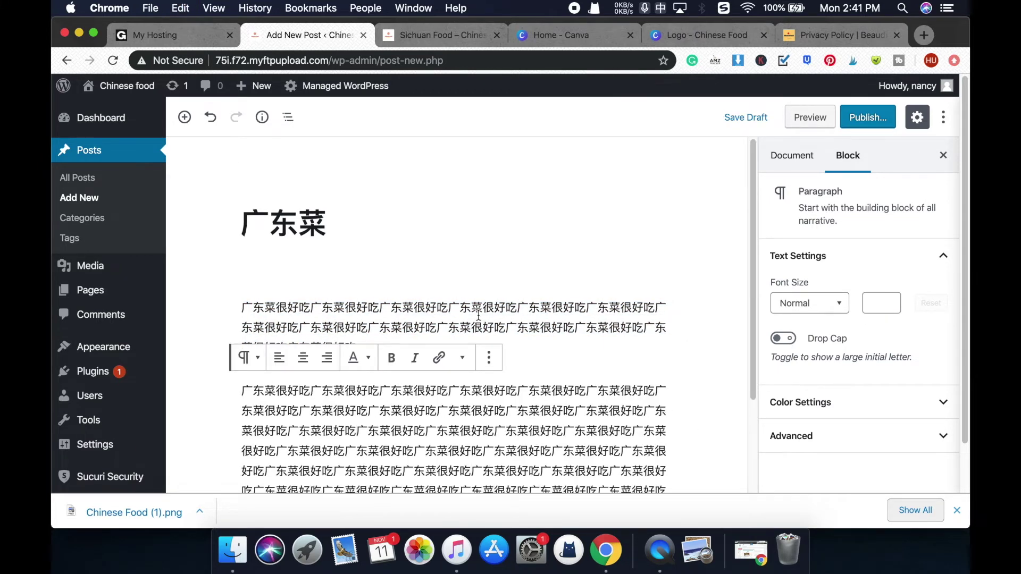
key(super+v)
key(super+v)
key(super+v)
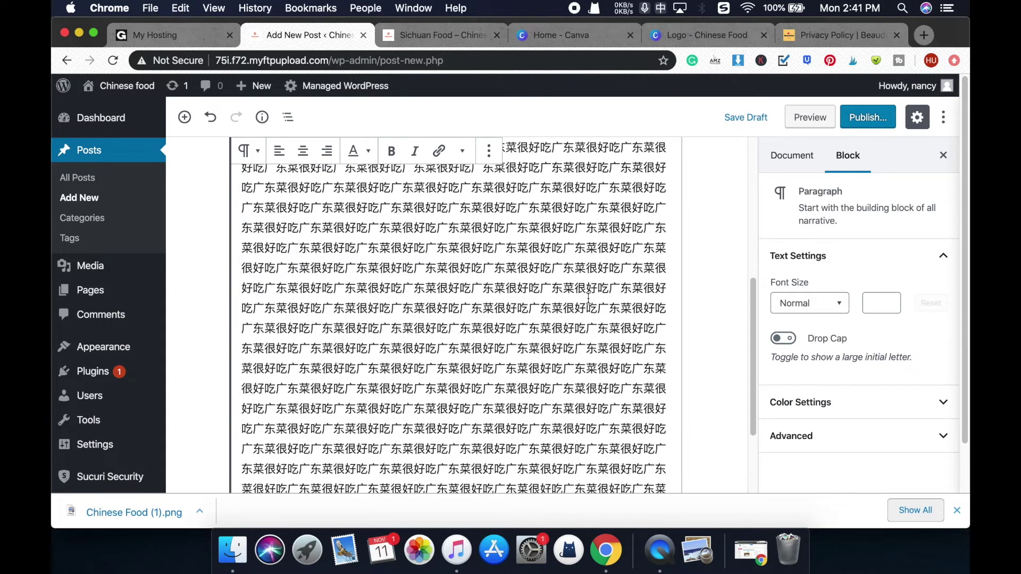
scroll(588, 297, up, 15)
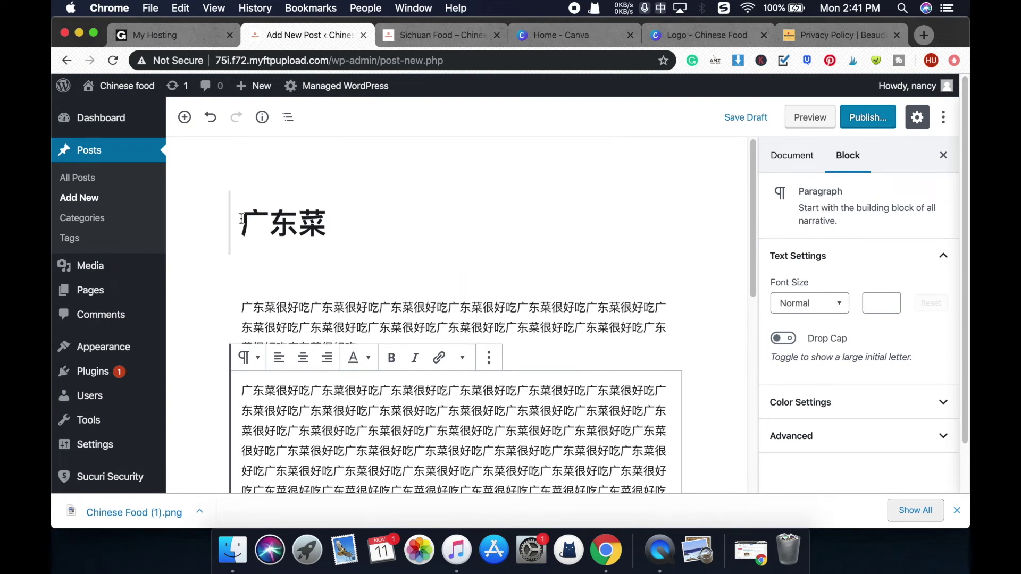
Step: Assign the 广东菜 post to the Guangdong Food category and publish it
click(792, 160)
scroll(822, 279, down, 3)
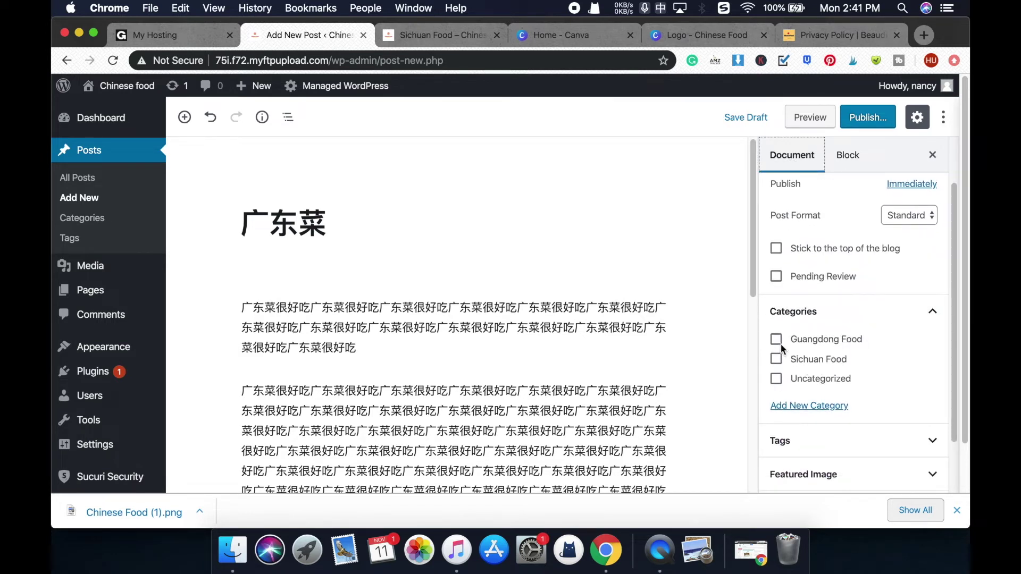
click(777, 345)
scroll(870, 346, up, 3)
click(868, 117)
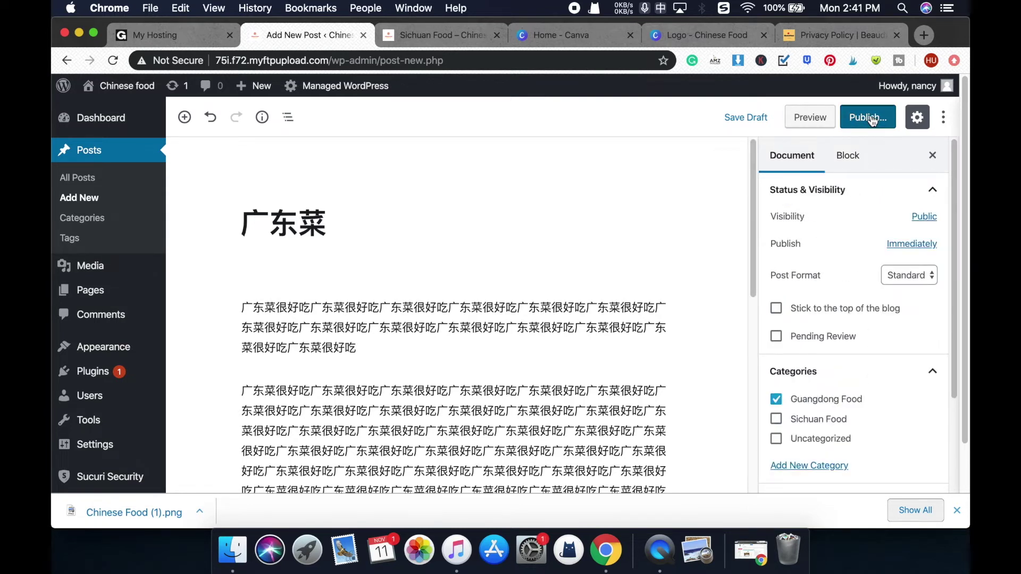
click(872, 118)
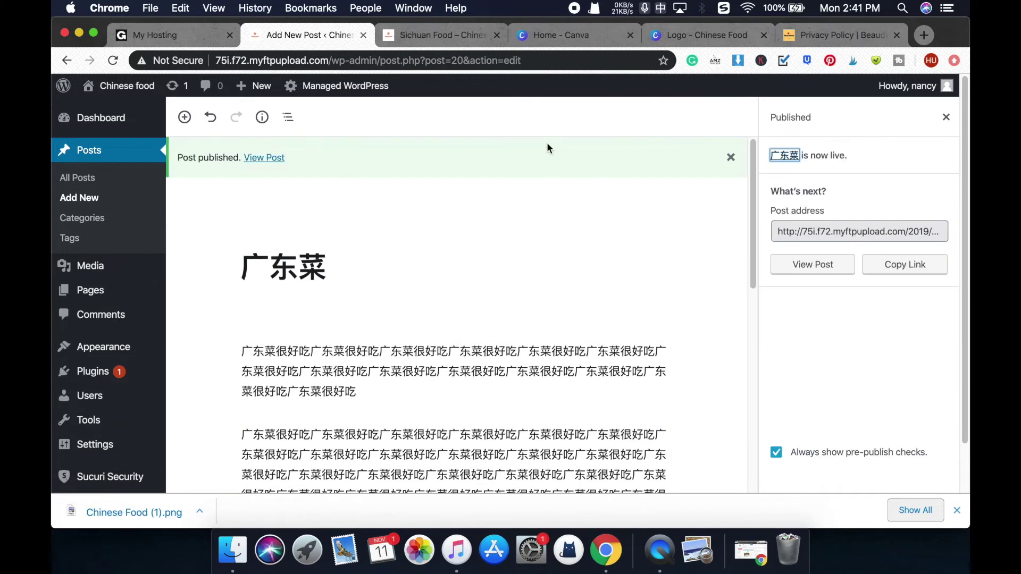
Step: Reload the live Sichuan Food category page, go back to the homepage and look over its layout
click(417, 36)
click(113, 62)
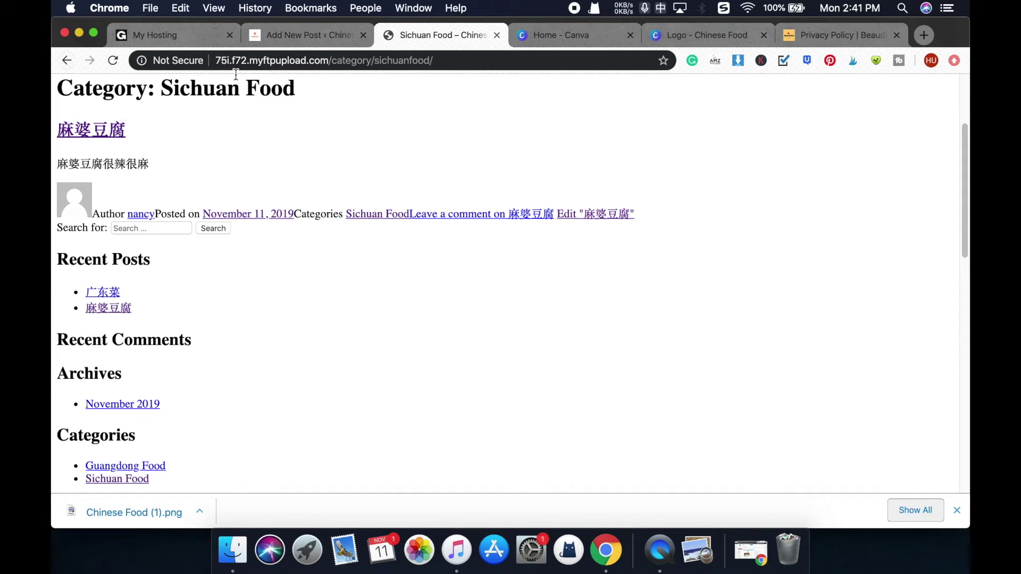
click(67, 61)
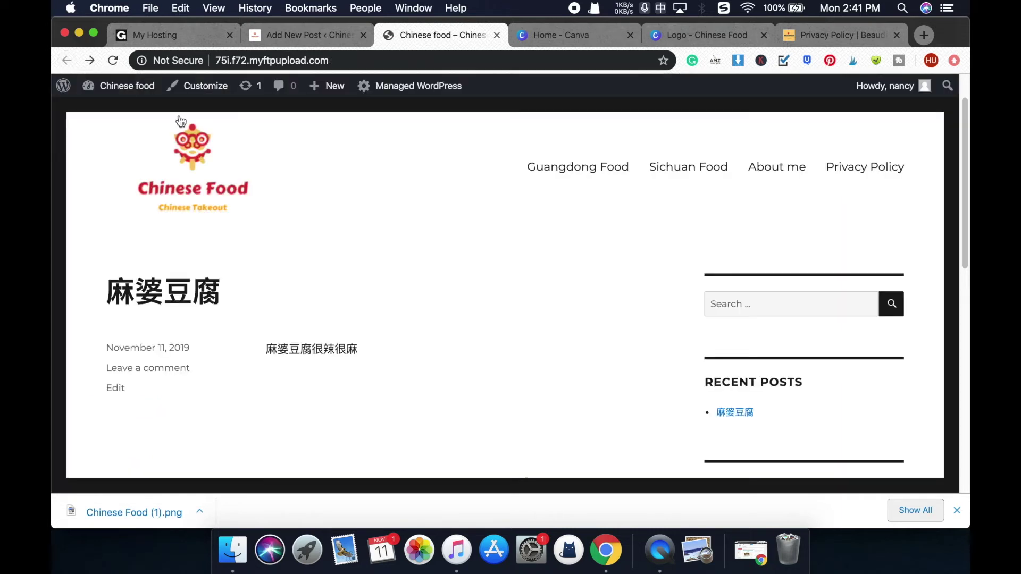
scroll(335, 213, down, 3)
scroll(349, 219, up, 5)
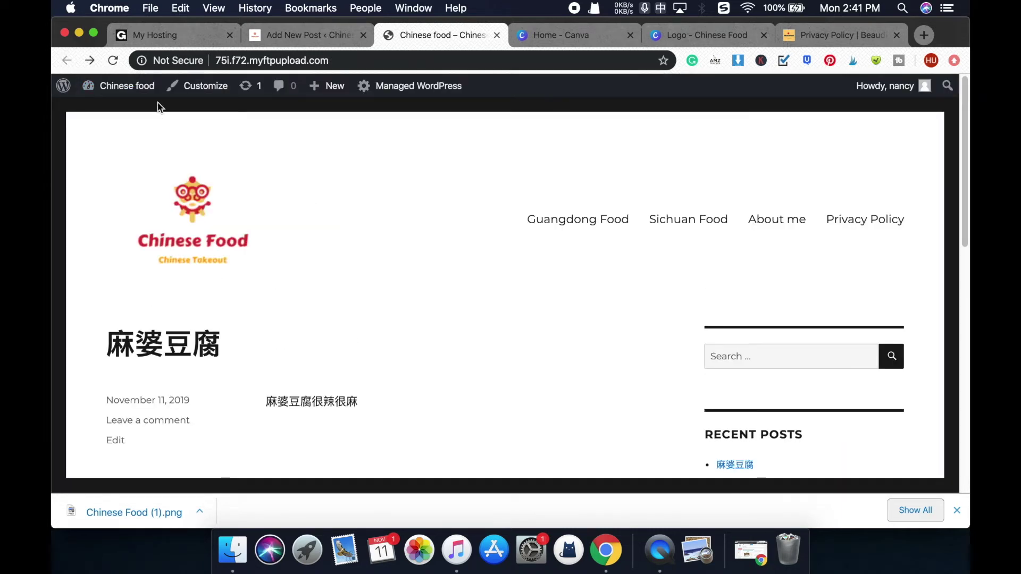
Step: Reload the live homepage repeatedly and examine its post entries, recent posts and category lists
click(113, 61)
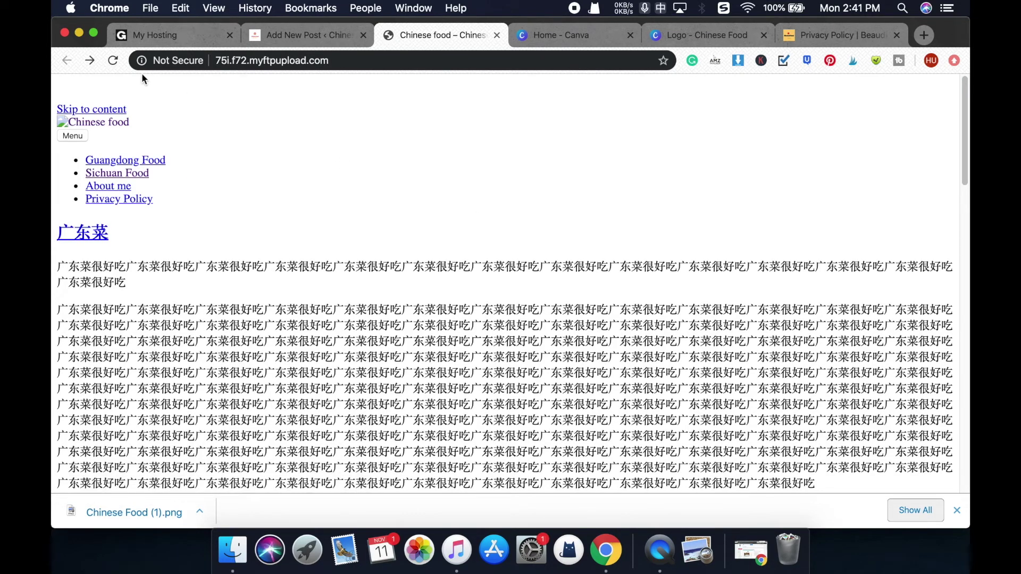
click(113, 60)
click(113, 60)
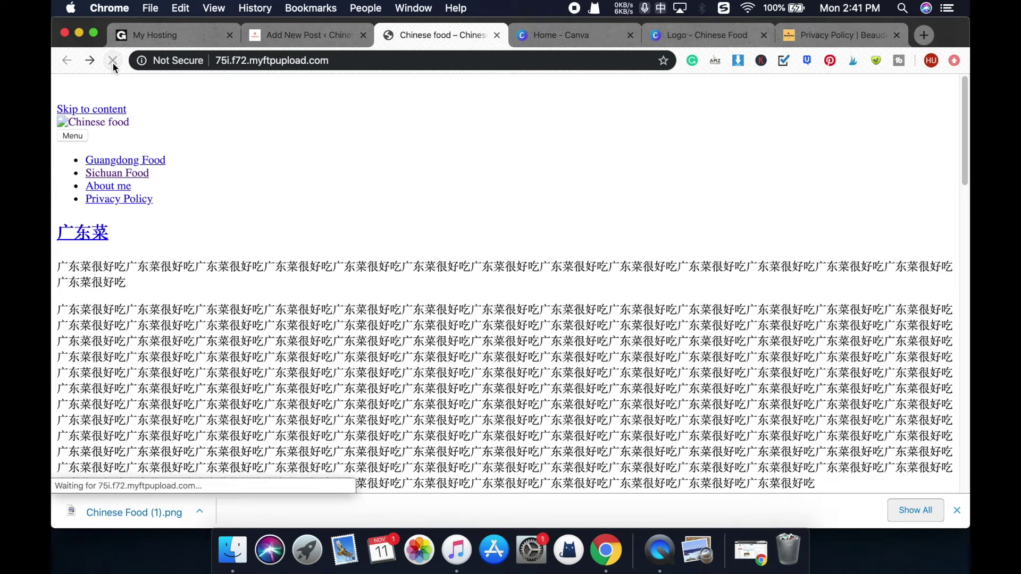
scroll(551, 196, down, 10)
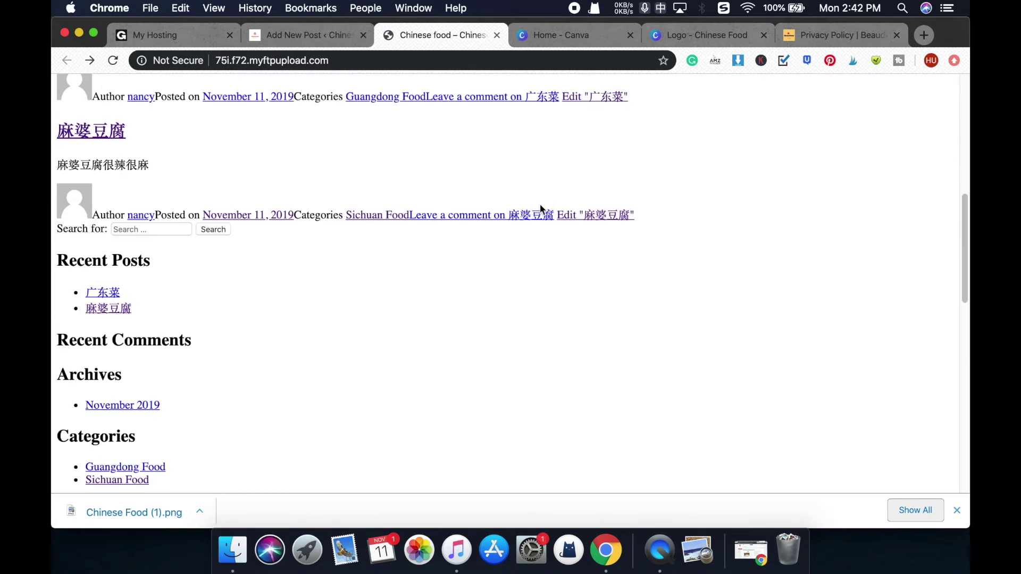
scroll(464, 272, up, 10)
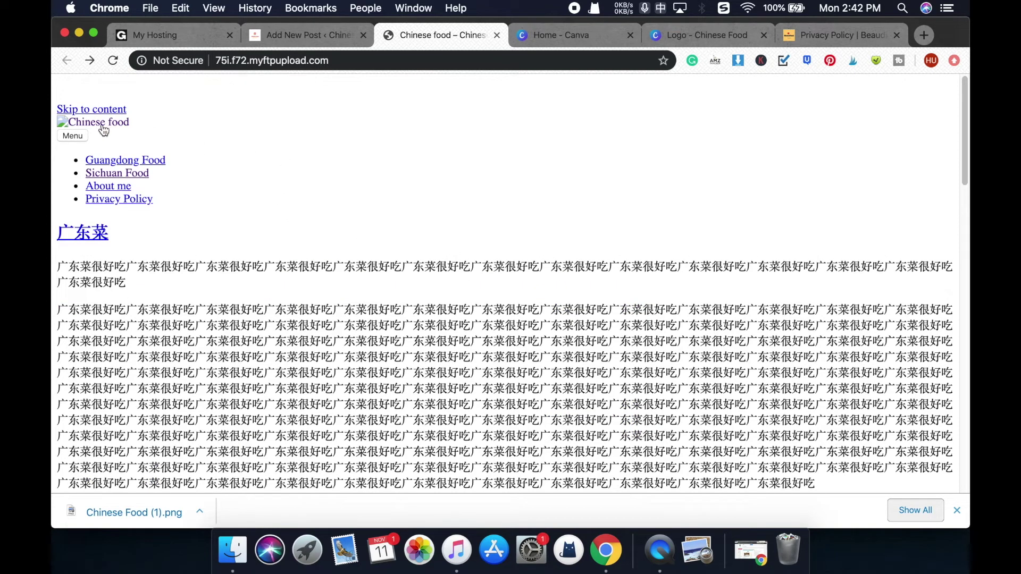
Step: Close the live site's tab, reopen the Chinese food homepage in a new tab from the admin and look through it
click(496, 36)
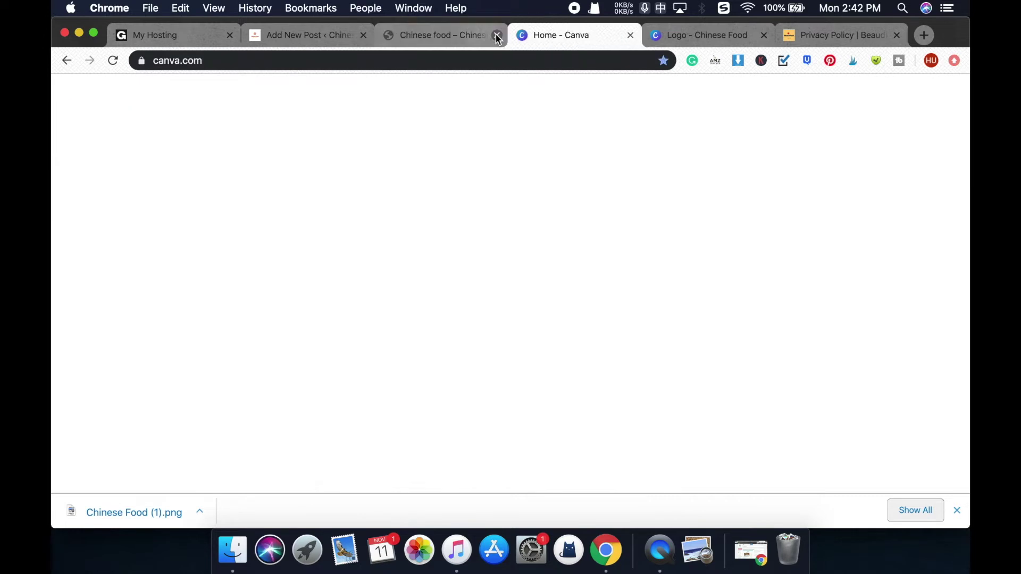
click(300, 35)
mouse_move(120, 87)
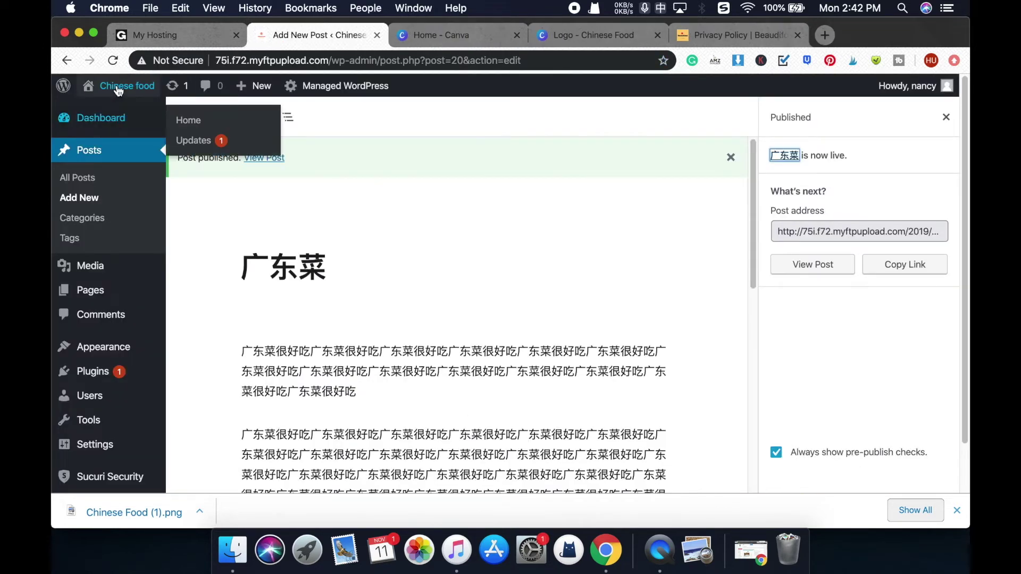
right_click(98, 110)
click(112, 118)
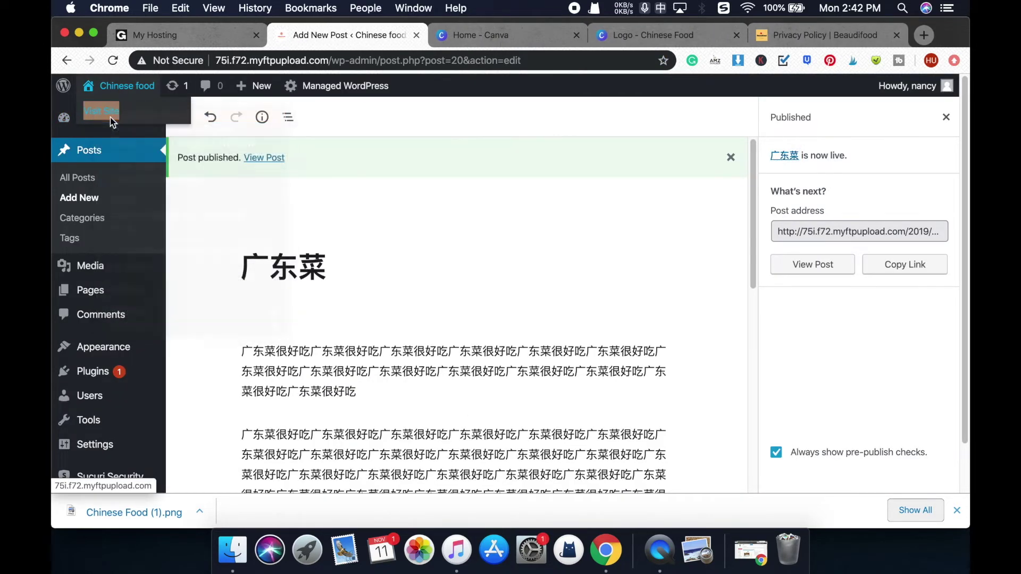
click(451, 33)
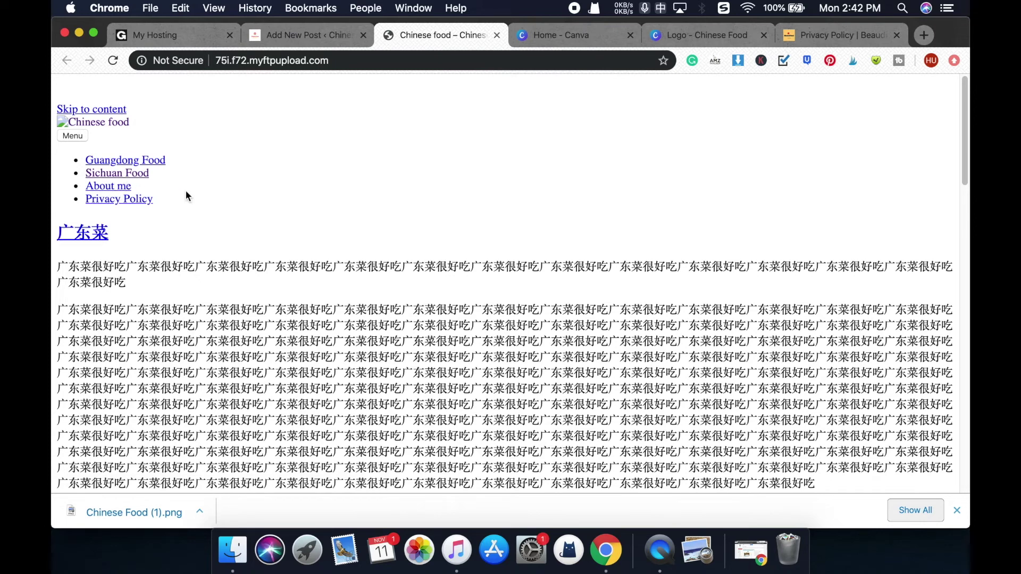
scroll(318, 236, down, 5)
scroll(318, 236, up, 3)
scroll(319, 240, up, 3)
Step: Return to the 广东菜 post editor, cut the long second paragraph down to about three lines and update the post
click(308, 35)
click(441, 37)
click(295, 32)
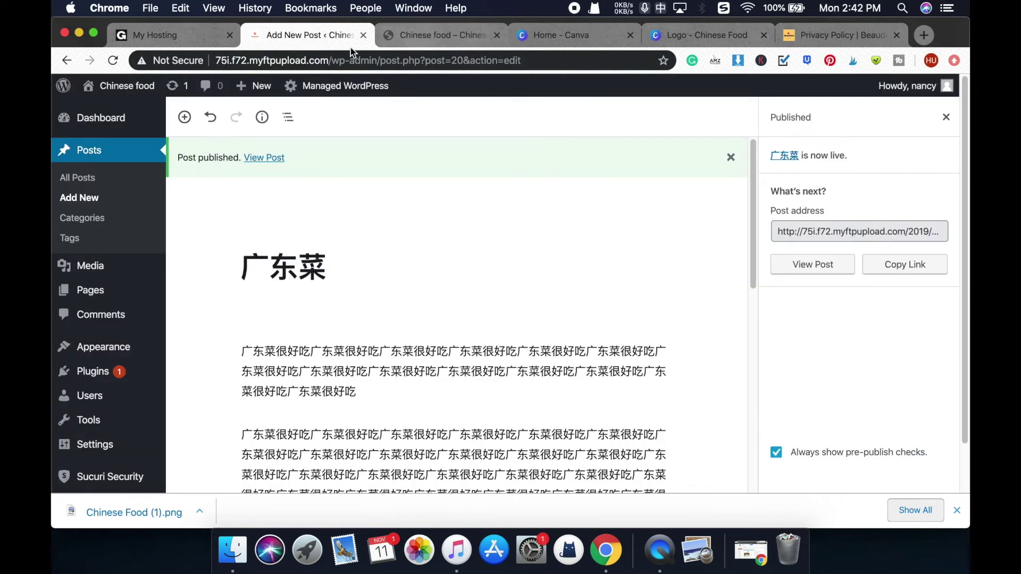
scroll(358, 311, down, 10)
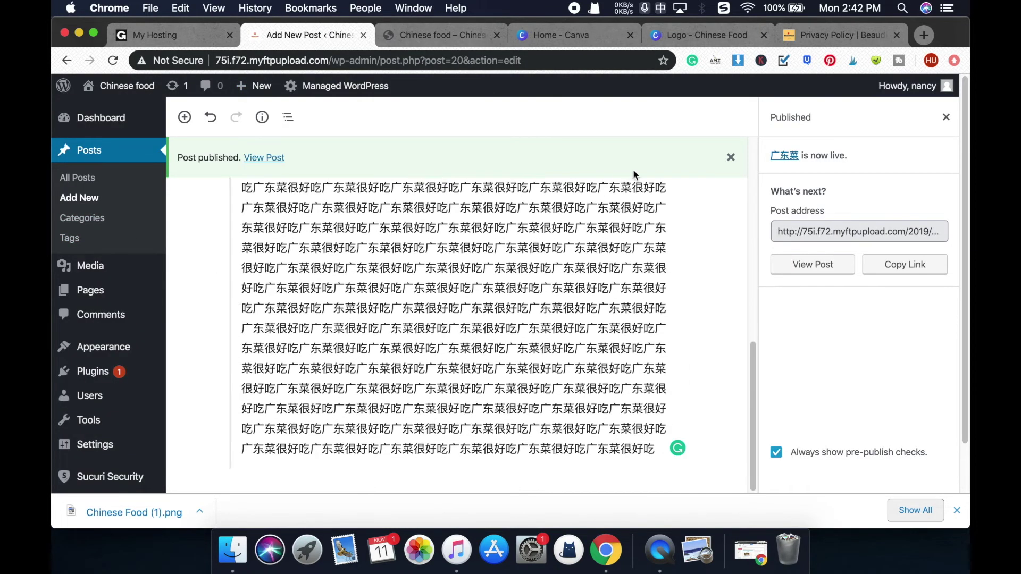
click(731, 157)
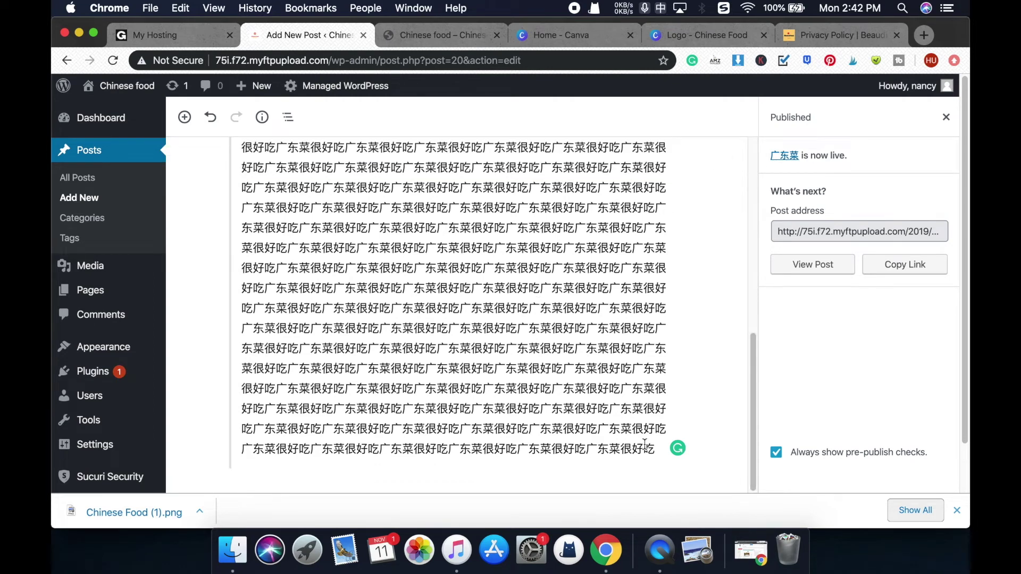
drag(657, 450, 234, 187)
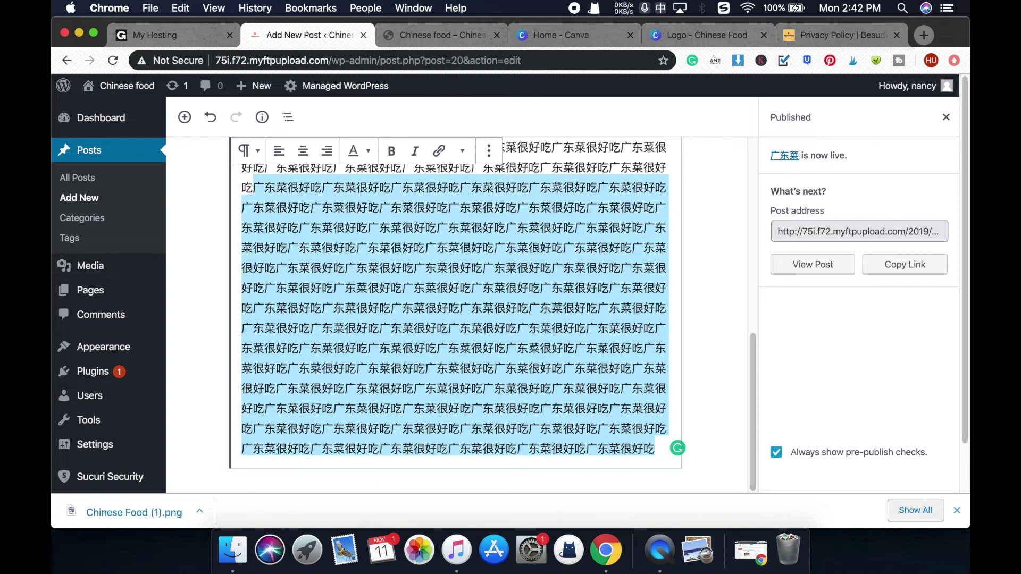
click(301, 428)
scroll(300, 428, up, 3)
scroll(300, 429, down, 3)
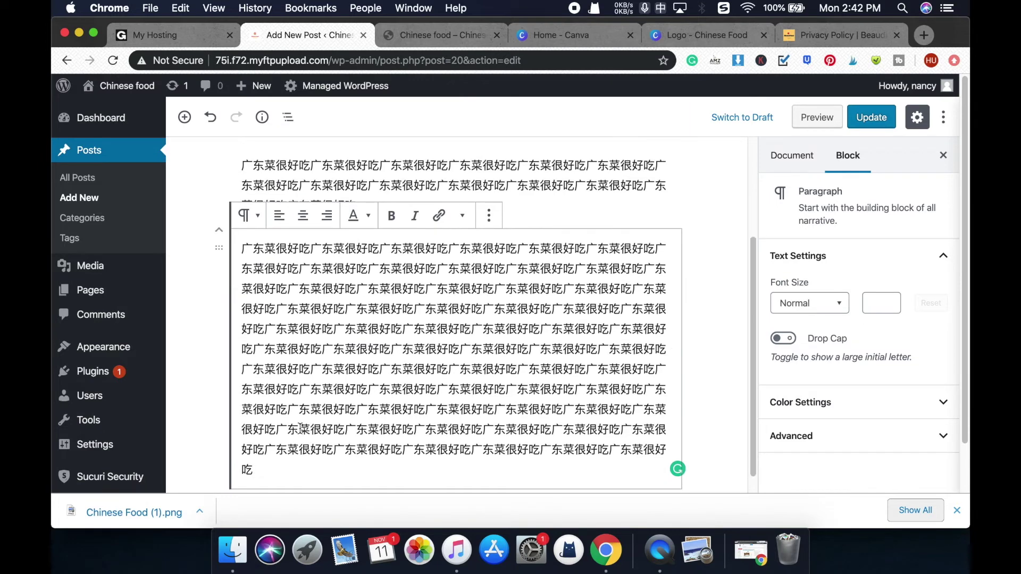
drag(255, 470, 243, 302)
key(BackSpace)
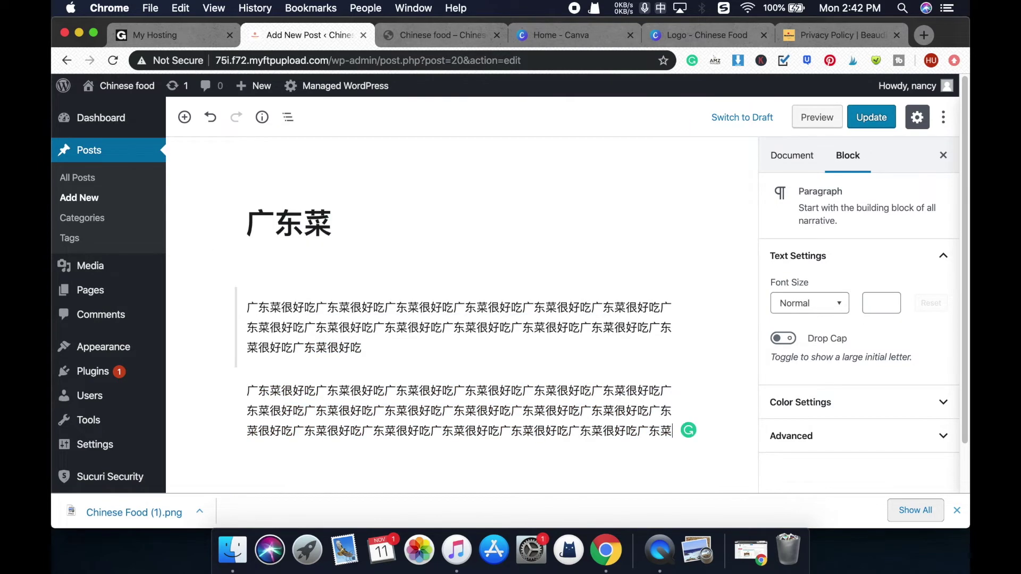
click(870, 118)
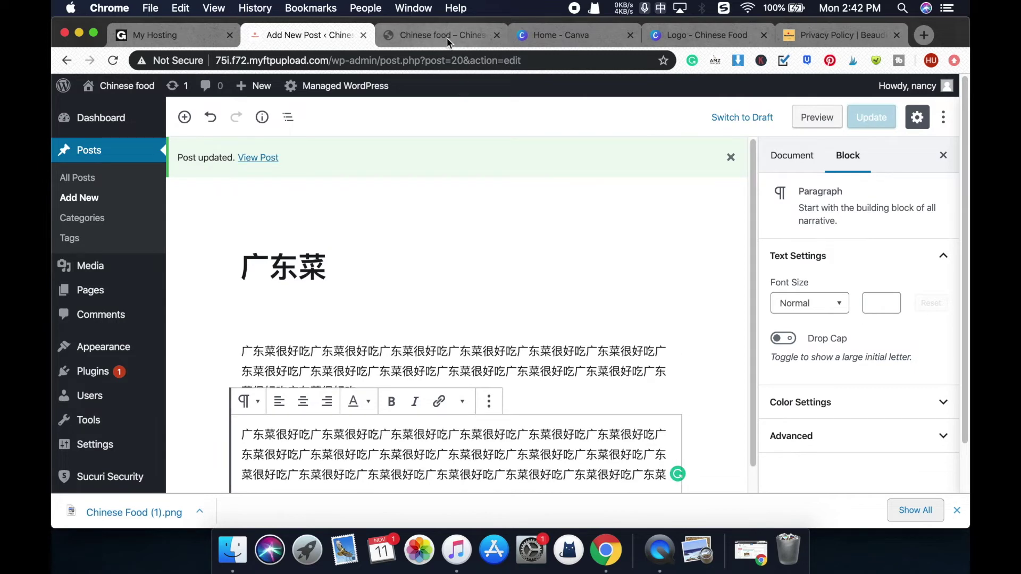
Step: Switch to the live Chinese food homepage, reload it and look over the shortened 广东菜 post
click(448, 35)
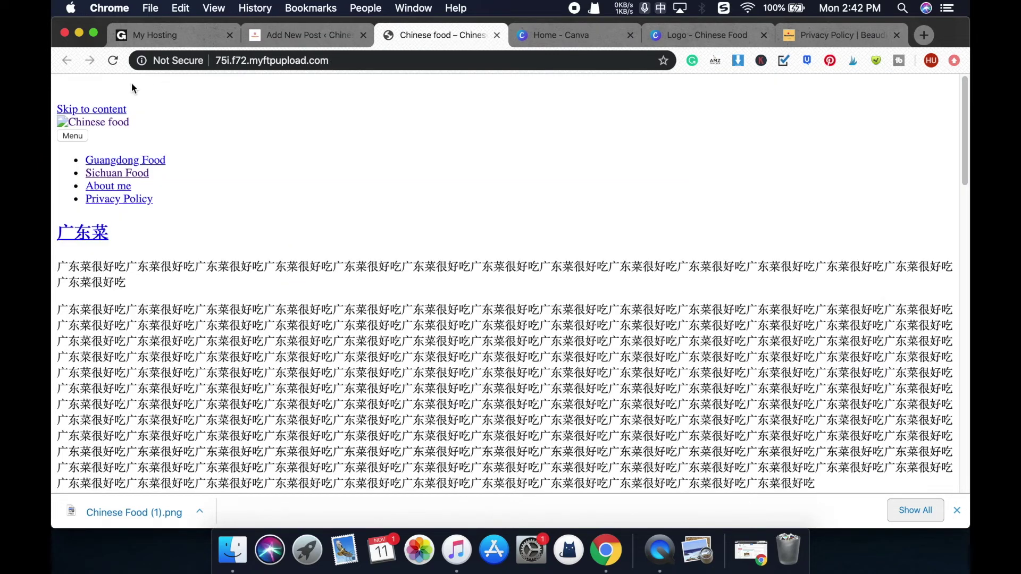
click(114, 63)
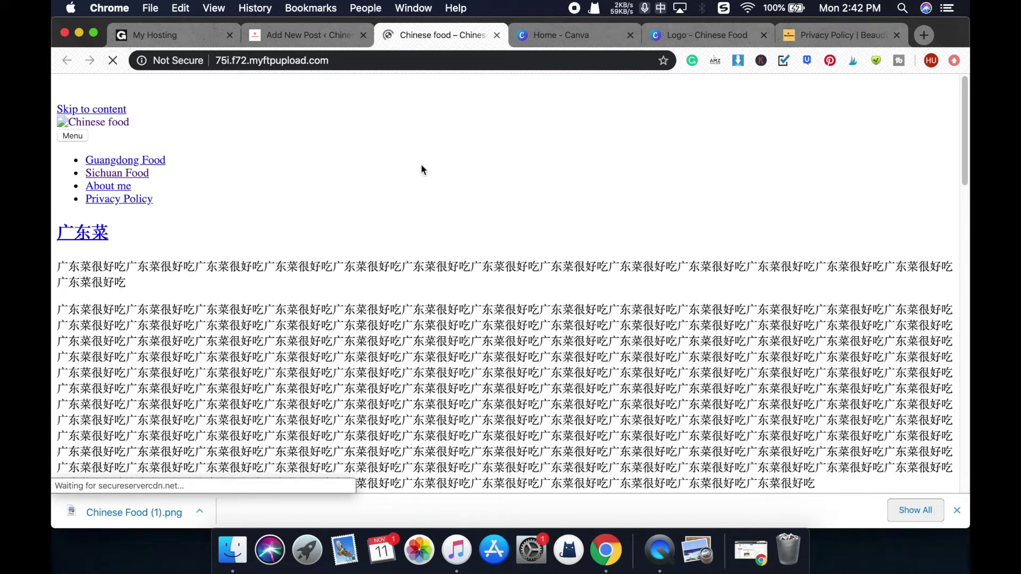
scroll(456, 219, down, 6)
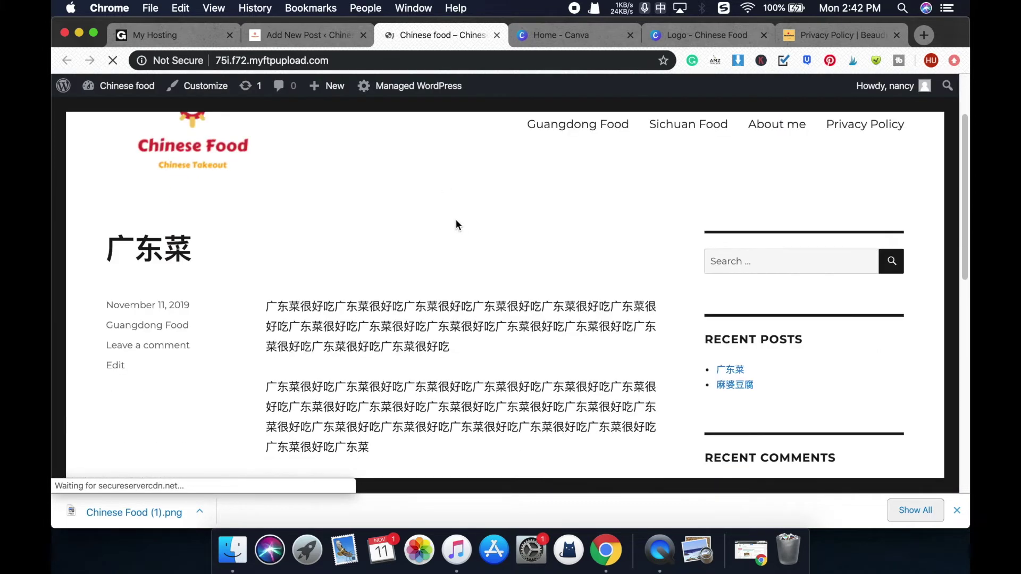
scroll(455, 219, up, 6)
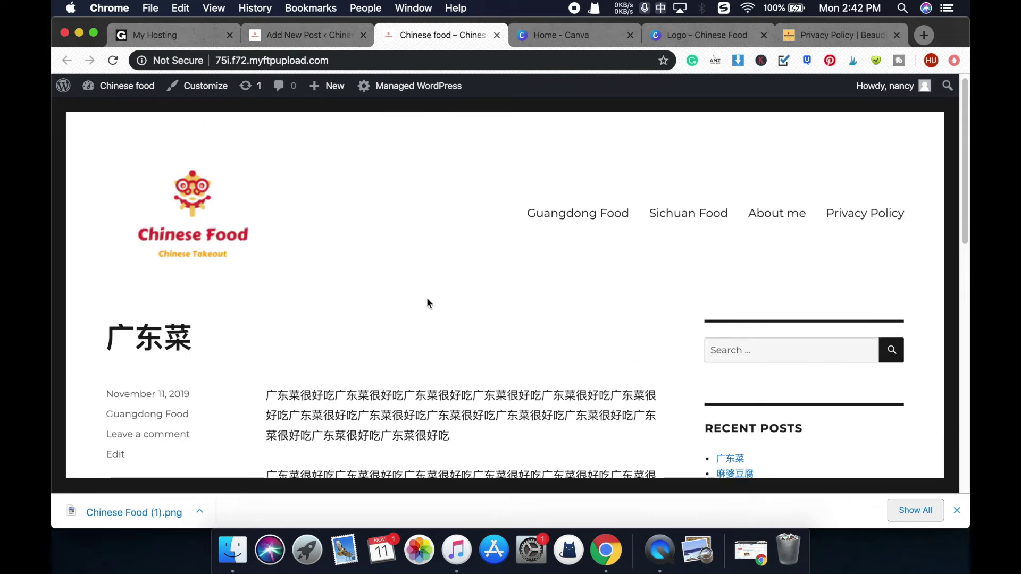
scroll(420, 305, down, 5)
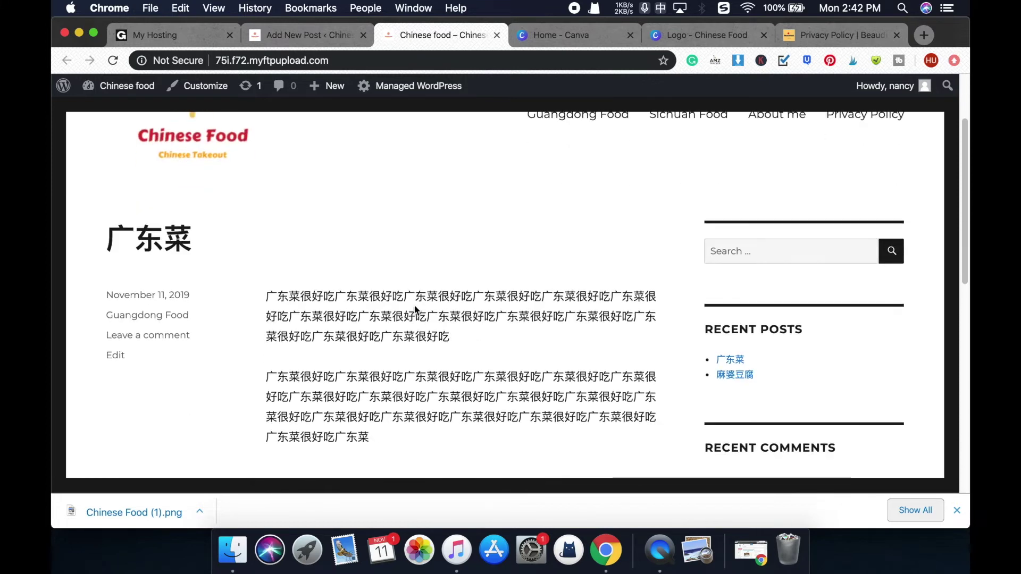
scroll(412, 305, down, 4)
scroll(349, 360, up, 10)
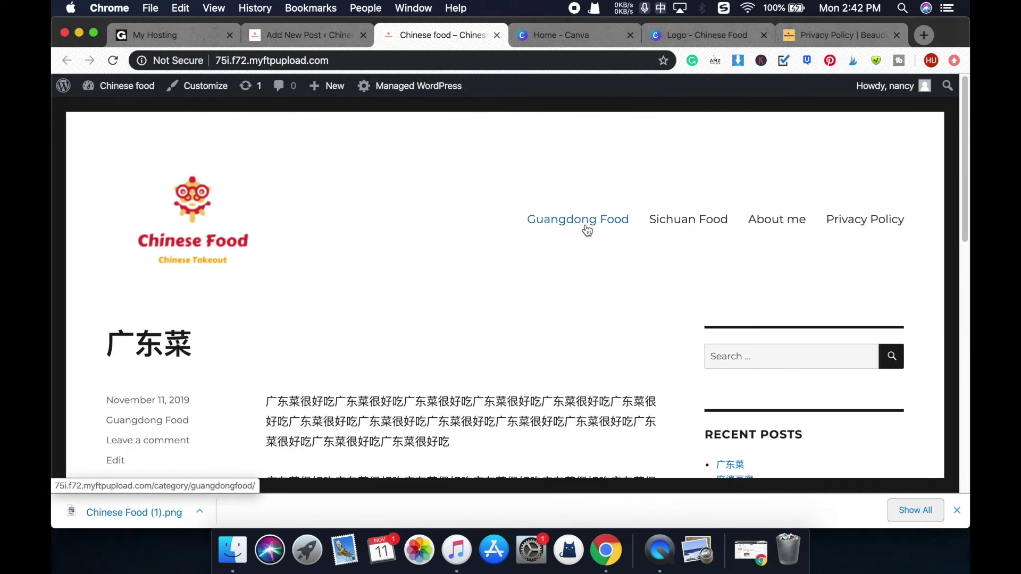
Step: Open the Guangdong Food category from the site's navigation and look through its post listing
click(588, 231)
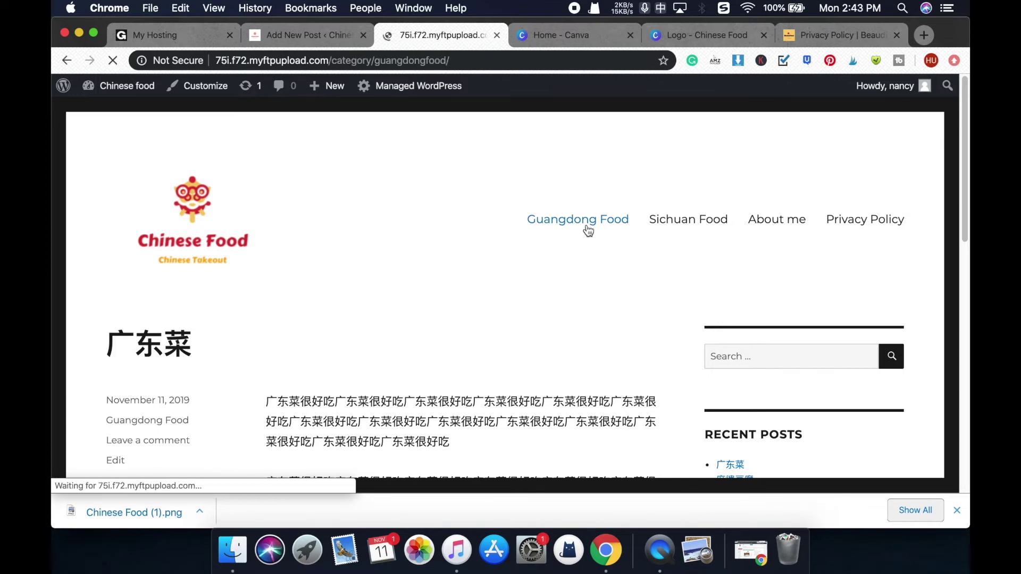
scroll(452, 284, down, 3)
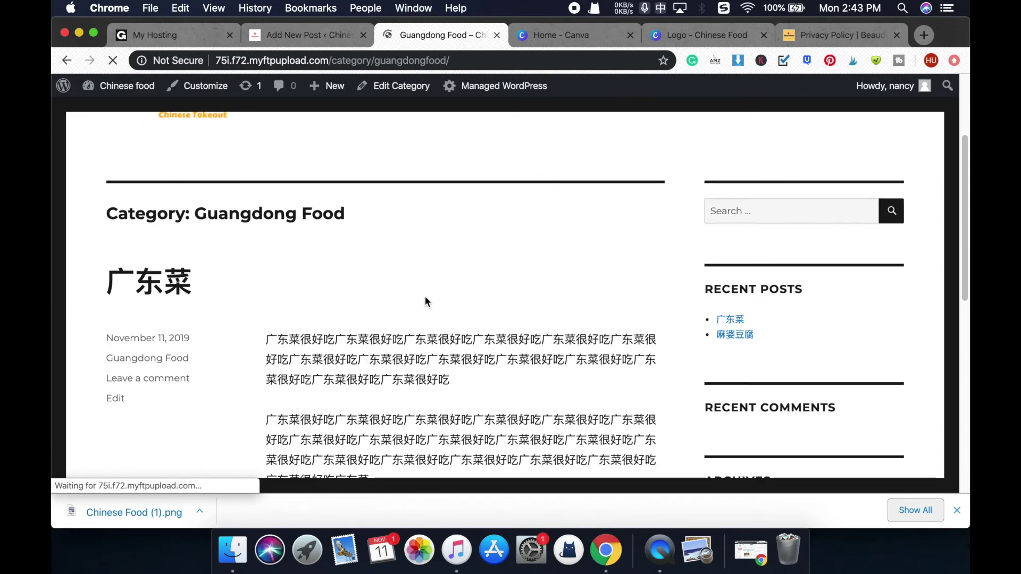
scroll(425, 302, down, 4)
scroll(333, 349, down, 3)
scroll(372, 351, up, 10)
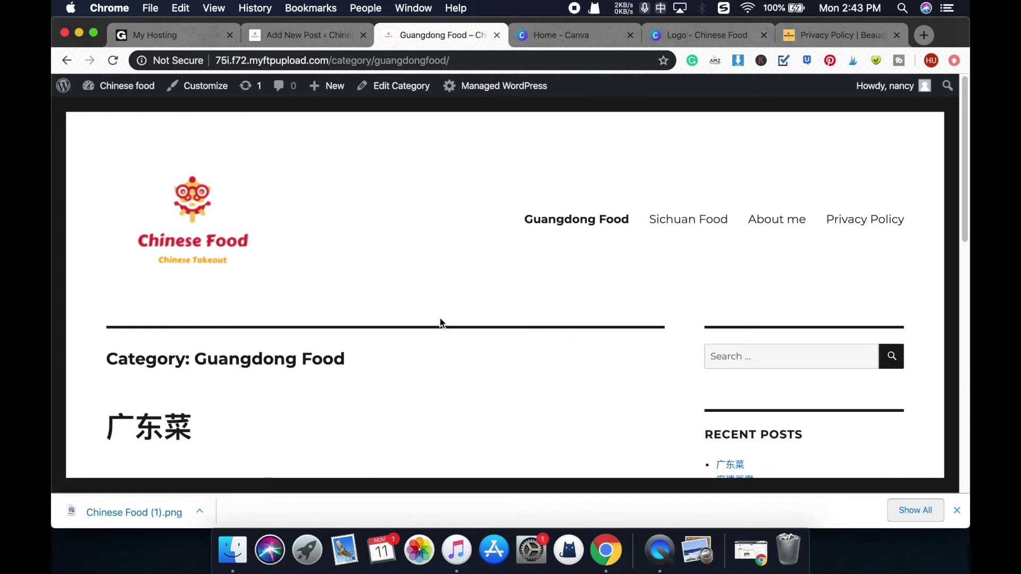
Step: Open the Sichuan Food category from the site's navigation and view its 麻婆豆腐 post
click(680, 223)
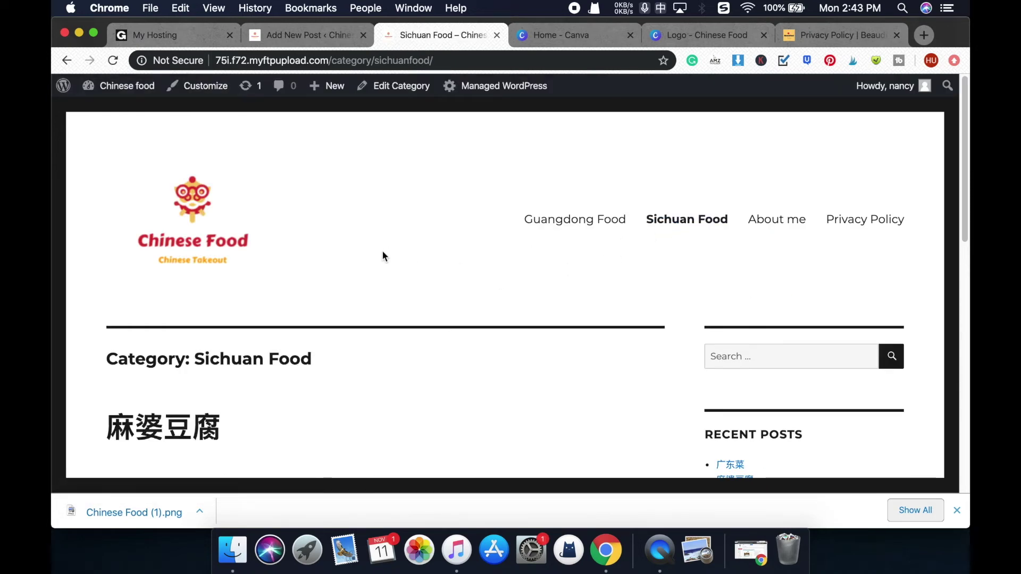
scroll(387, 250, down, 6)
scroll(387, 250, up, 10)
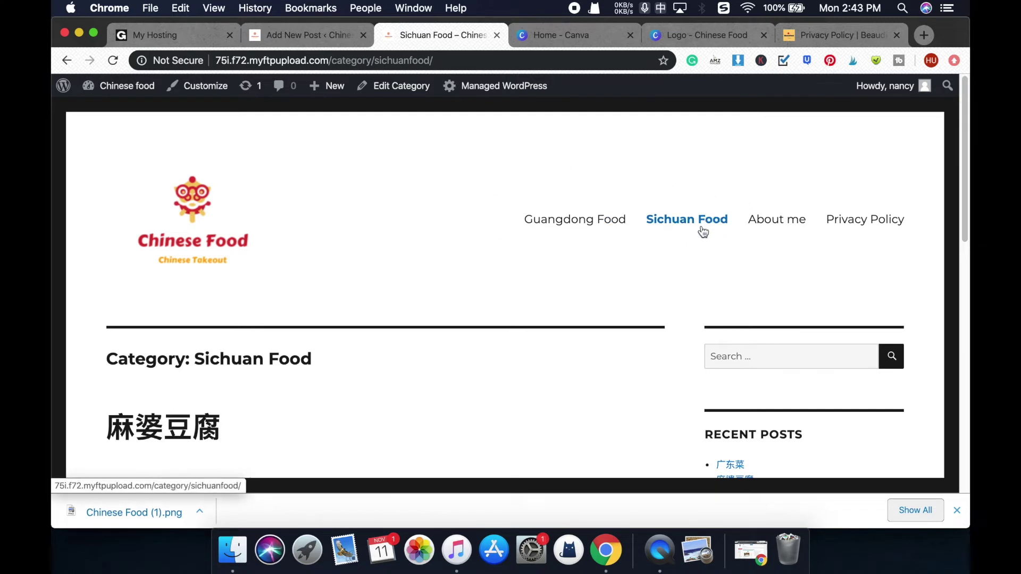
Step: Examine the Sichuan Food page's sidebar sections, from recent posts and archives to categories and meta, and its footer
scroll(768, 259, down, 3)
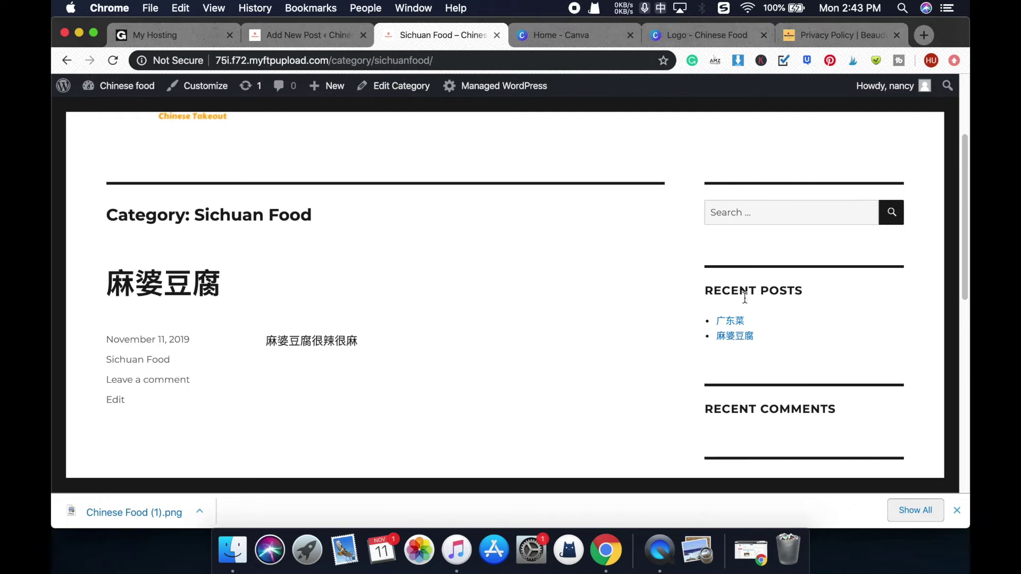
scroll(802, 284, down, 3)
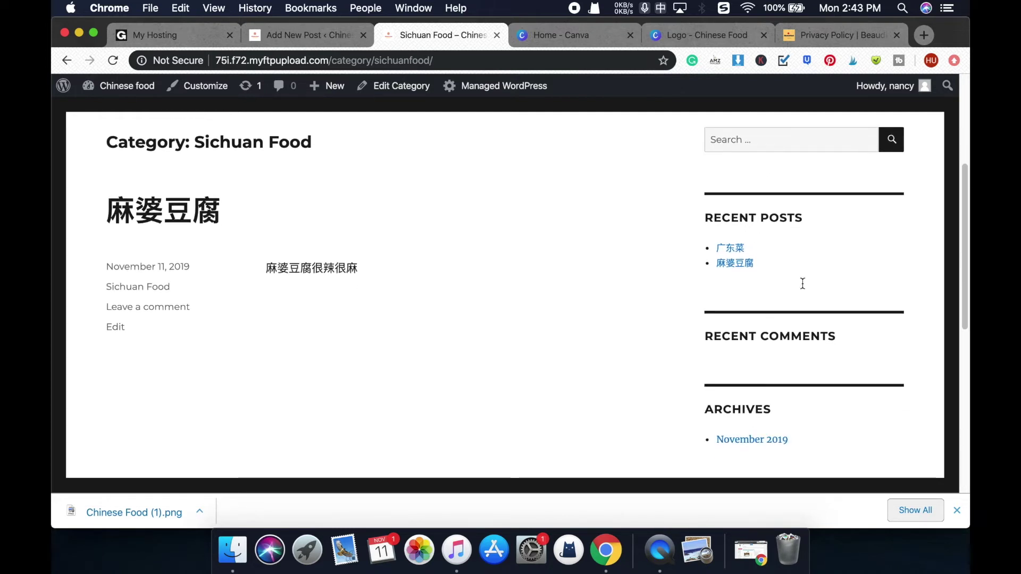
scroll(802, 284, down, 8)
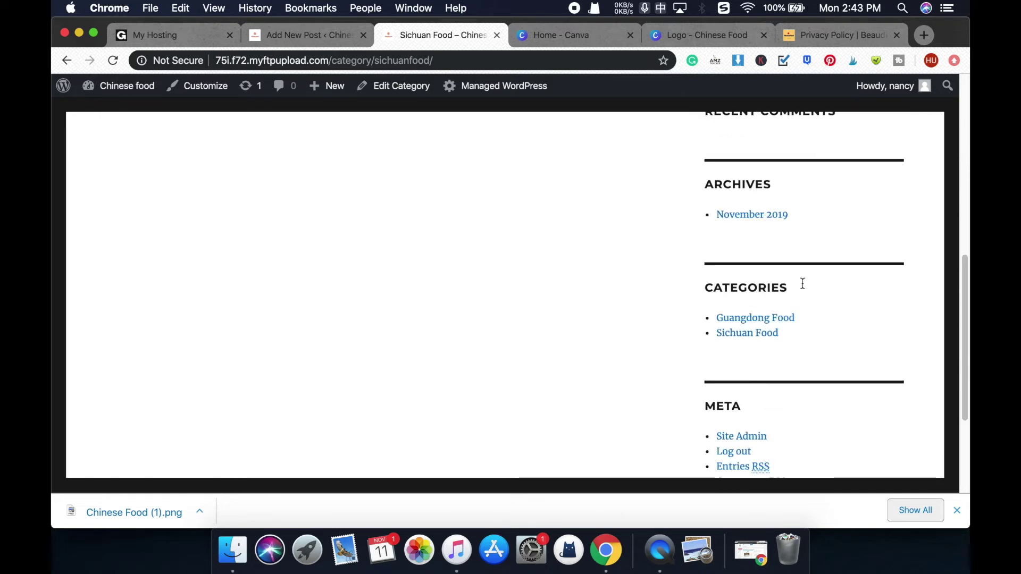
scroll(803, 285, down, 1)
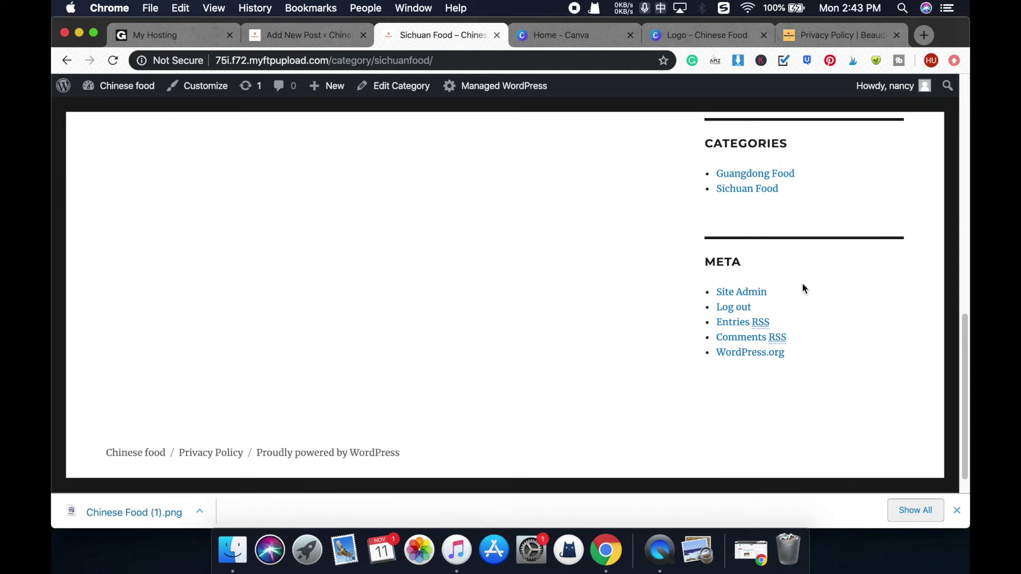
scroll(804, 289, down, 2)
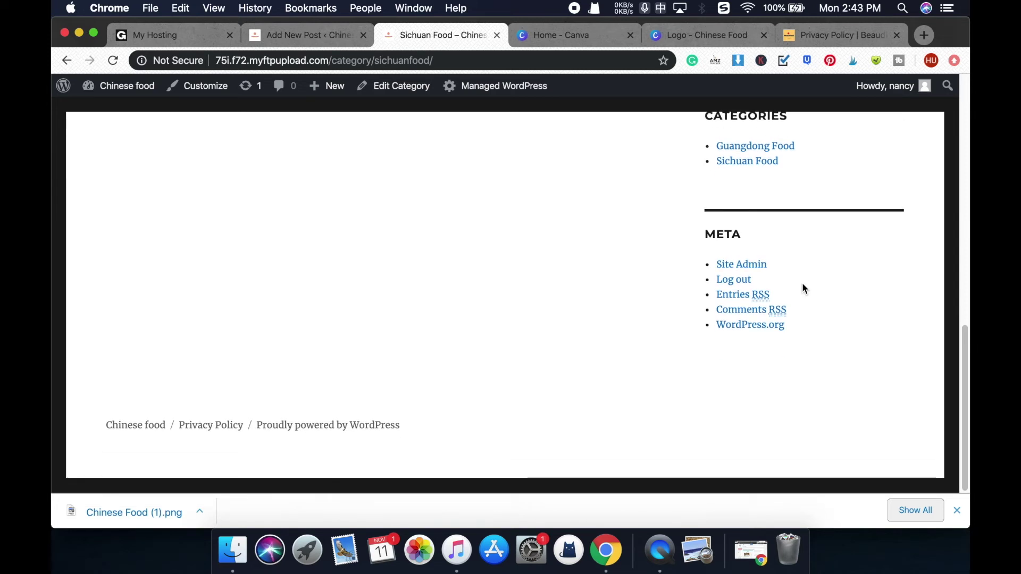
scroll(797, 330, up, 6)
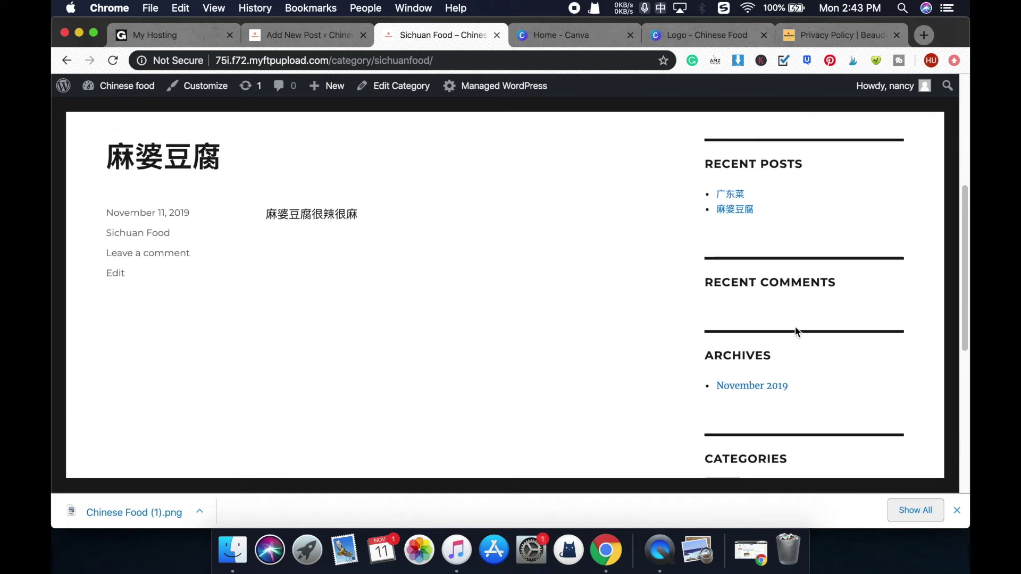
scroll(796, 331, up, 3)
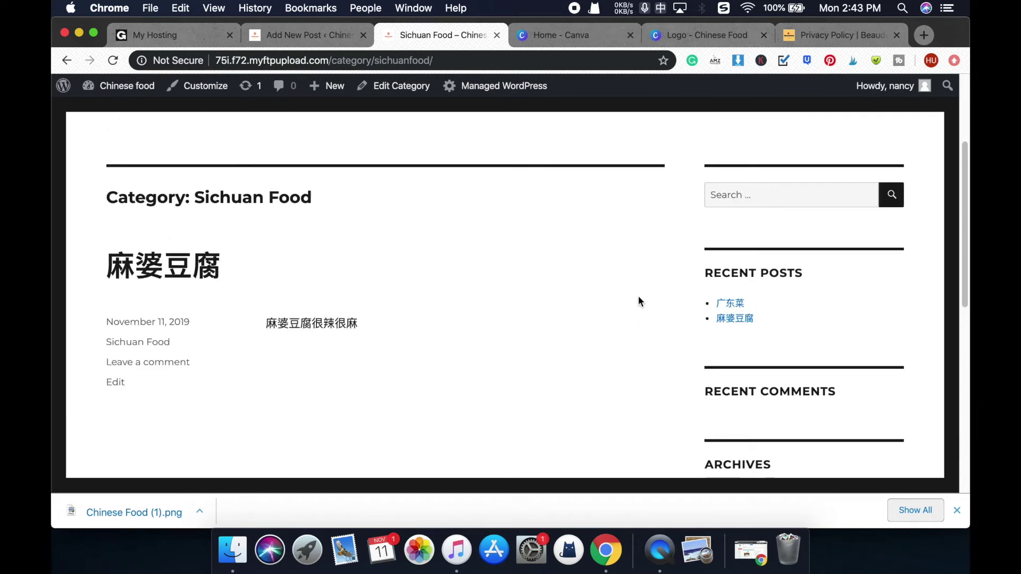
scroll(640, 297, up, 3)
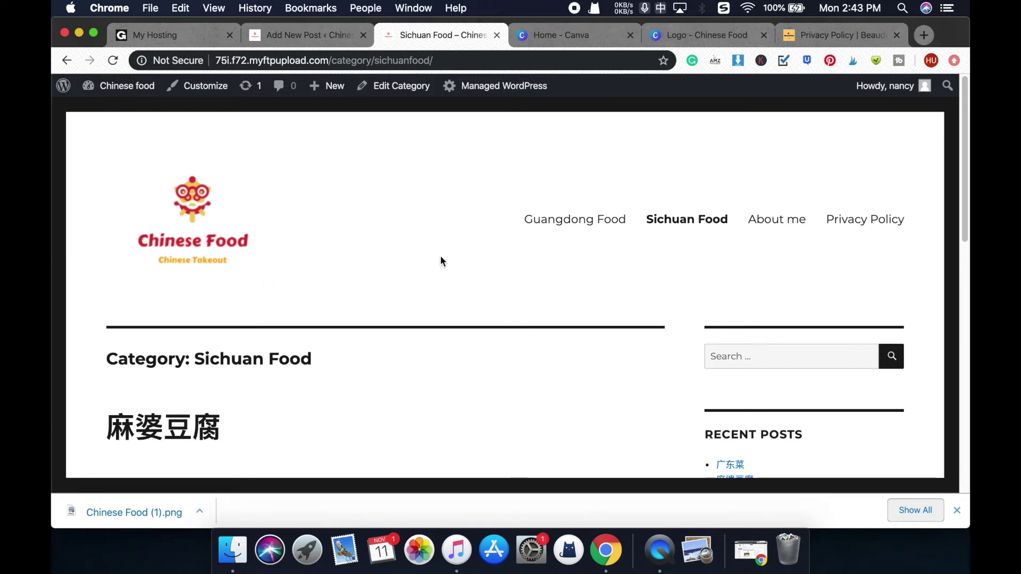
scroll(441, 260, down, 5)
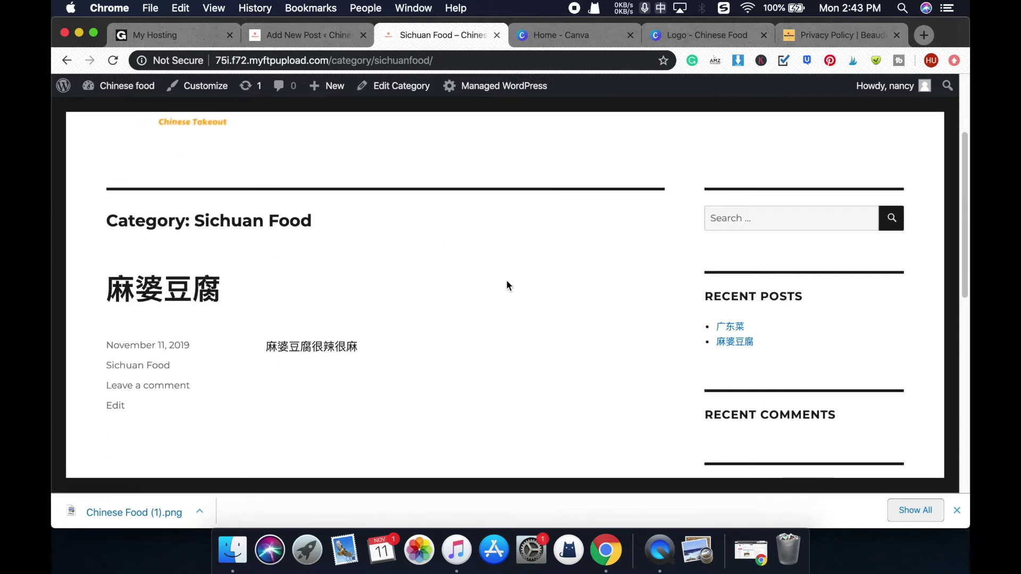
scroll(484, 269, down, 2)
scroll(484, 268, up, 7)
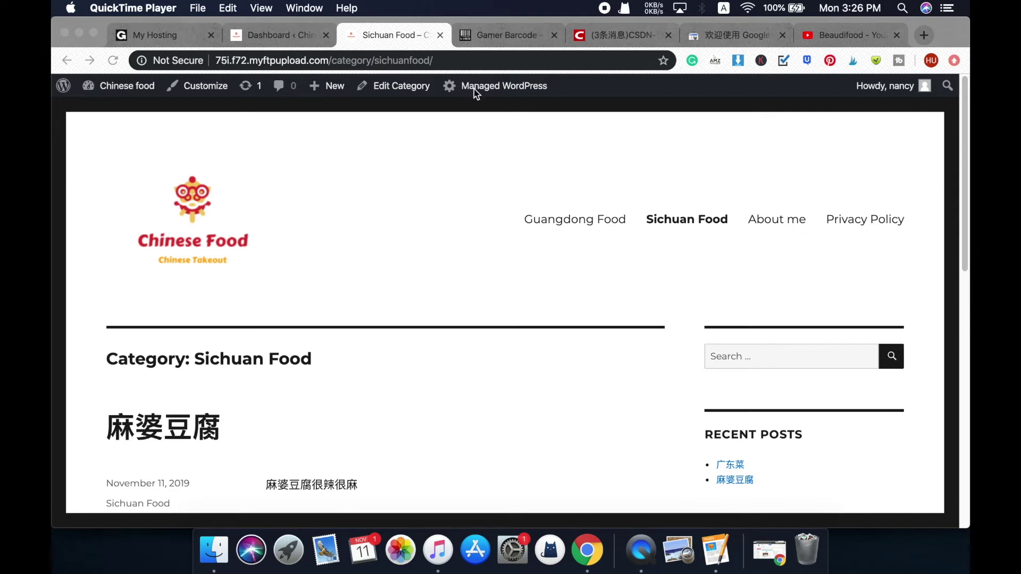
Step: Switch to the Gamer Barcode example site and look over its homepage posts and ad placements
click(504, 35)
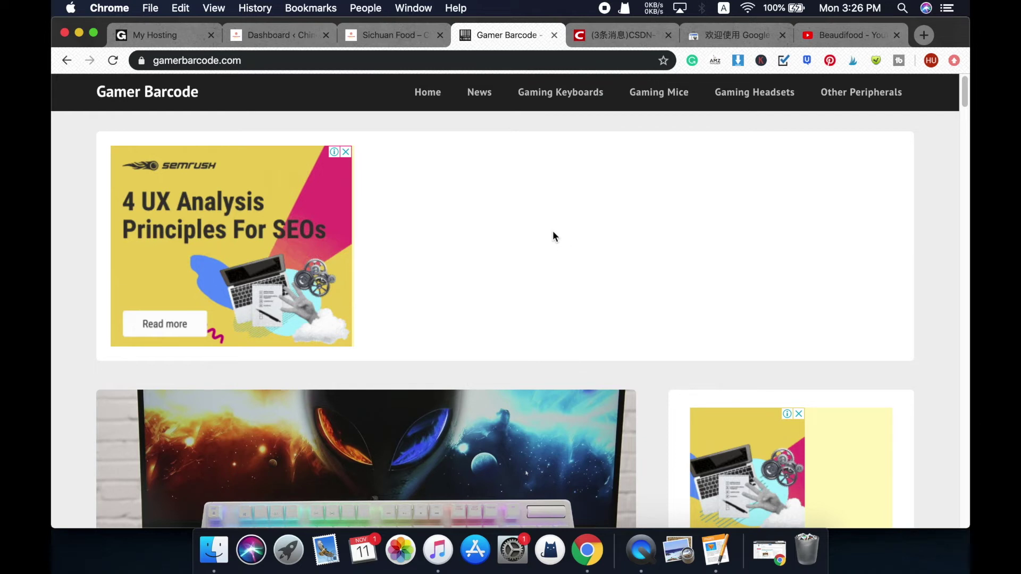
scroll(565, 234, down, 5)
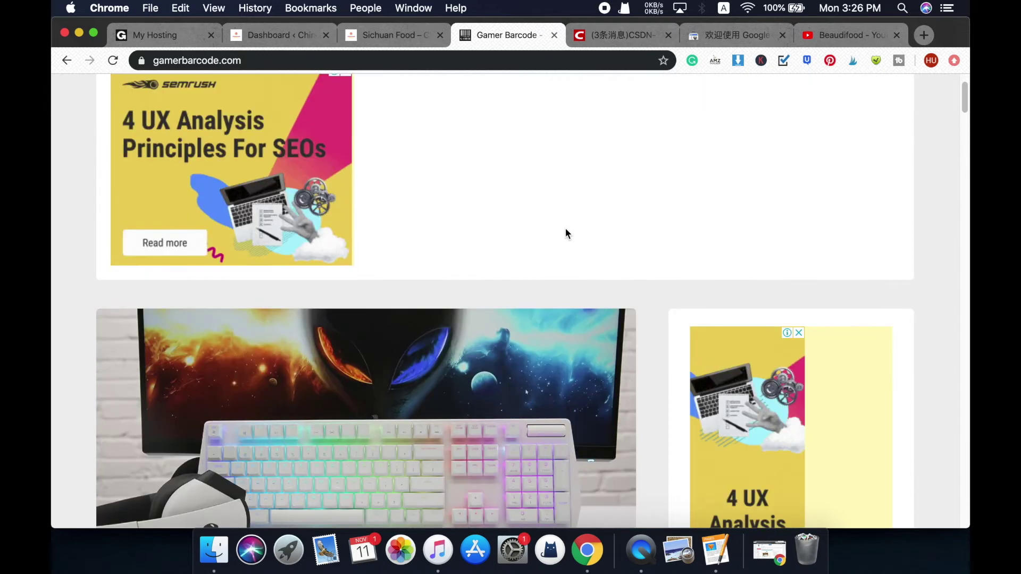
scroll(429, 274, down, 5)
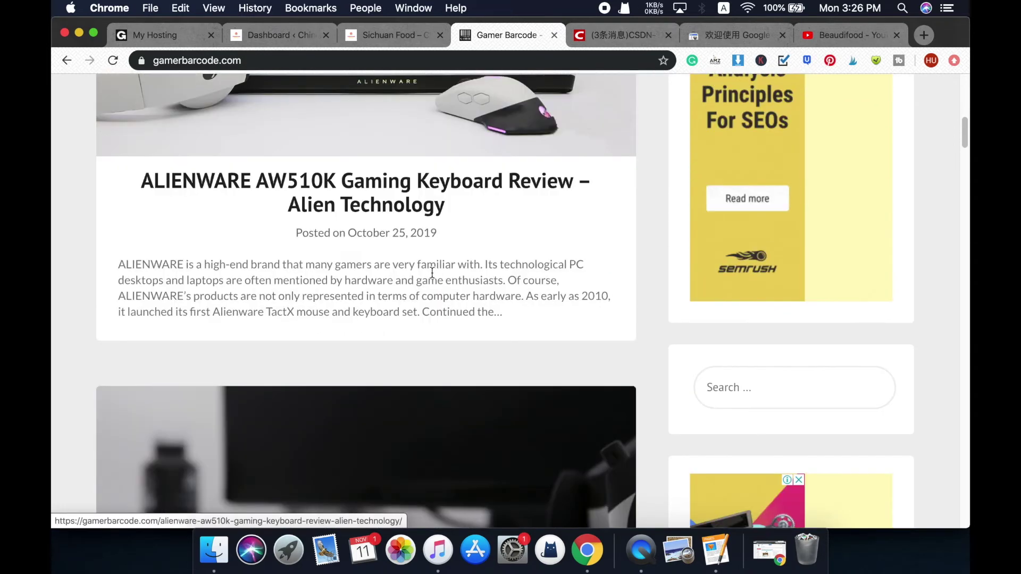
scroll(428, 274, up, 5)
scroll(428, 255, down, 1)
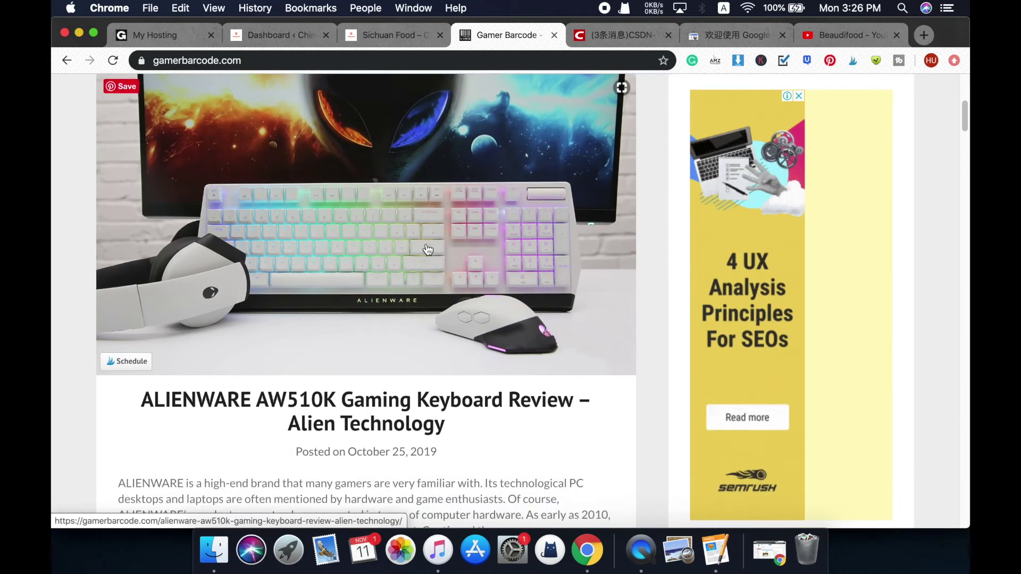
Step: Open the ALIENWARE AW510K Gaming Keyboard review and look through its introduction, pros and cons, verdict and Amazon link
click(428, 250)
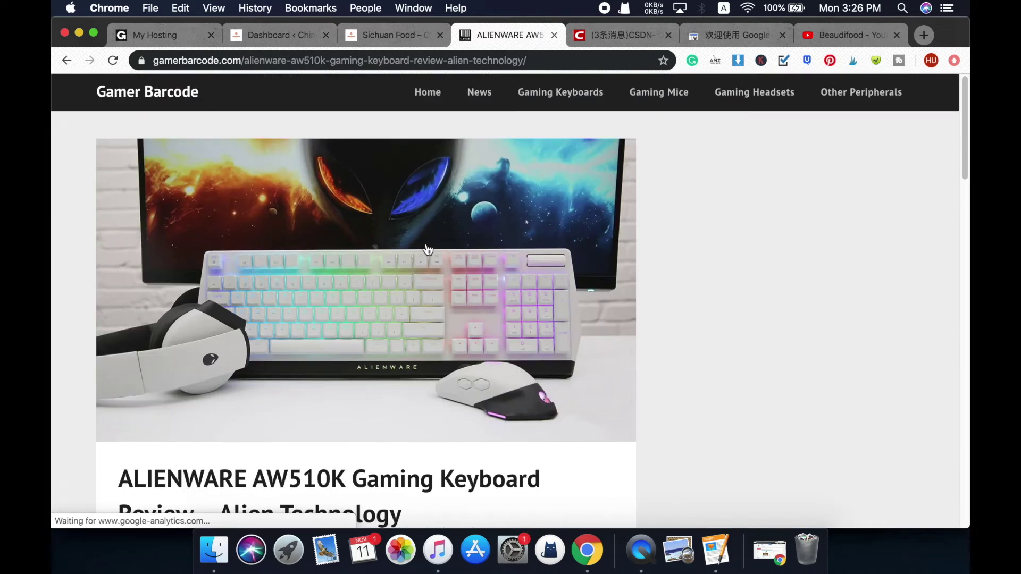
scroll(428, 249, down, 4)
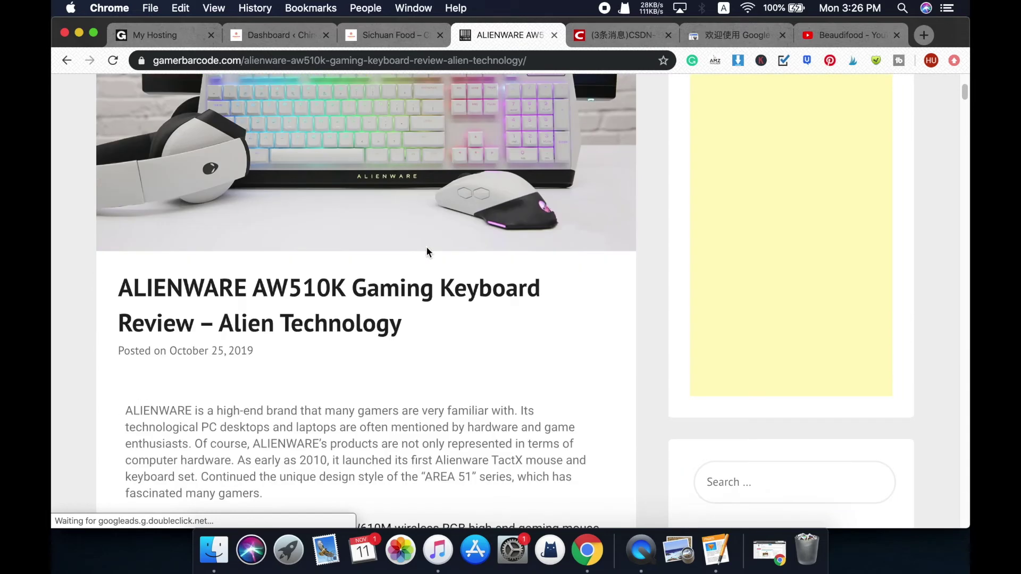
scroll(420, 253, down, 5)
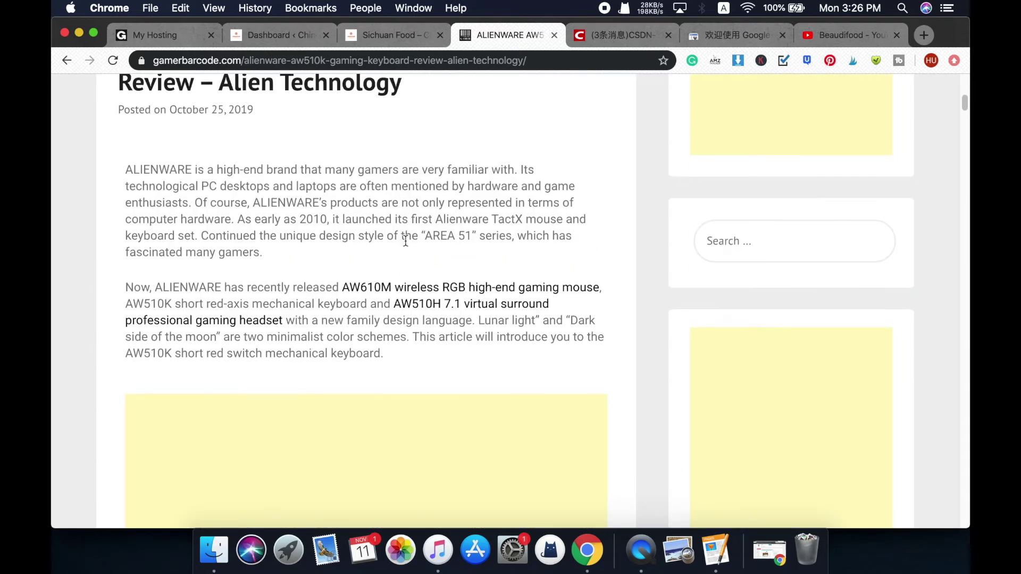
scroll(408, 240, down, 7)
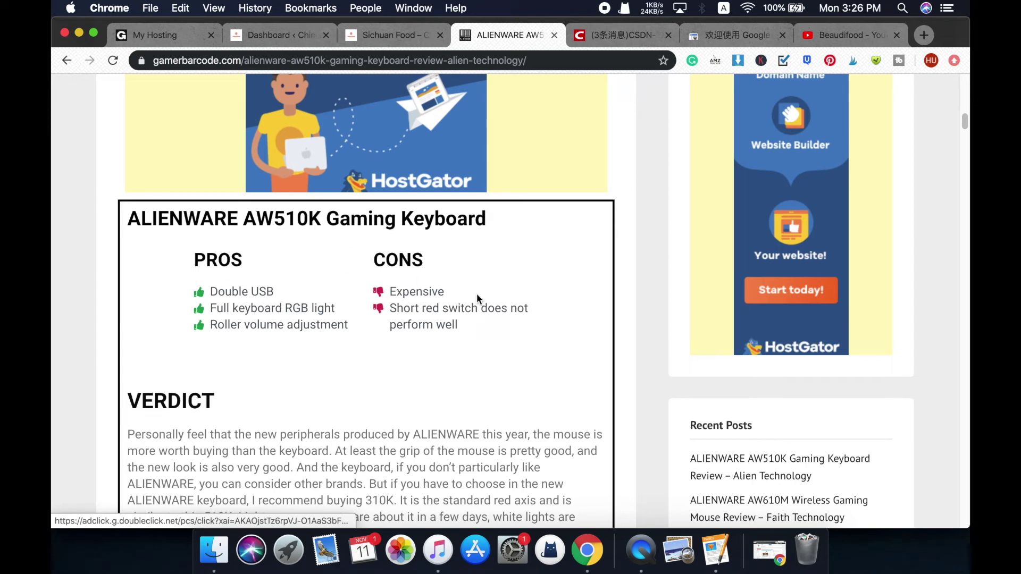
scroll(477, 298, down, 5)
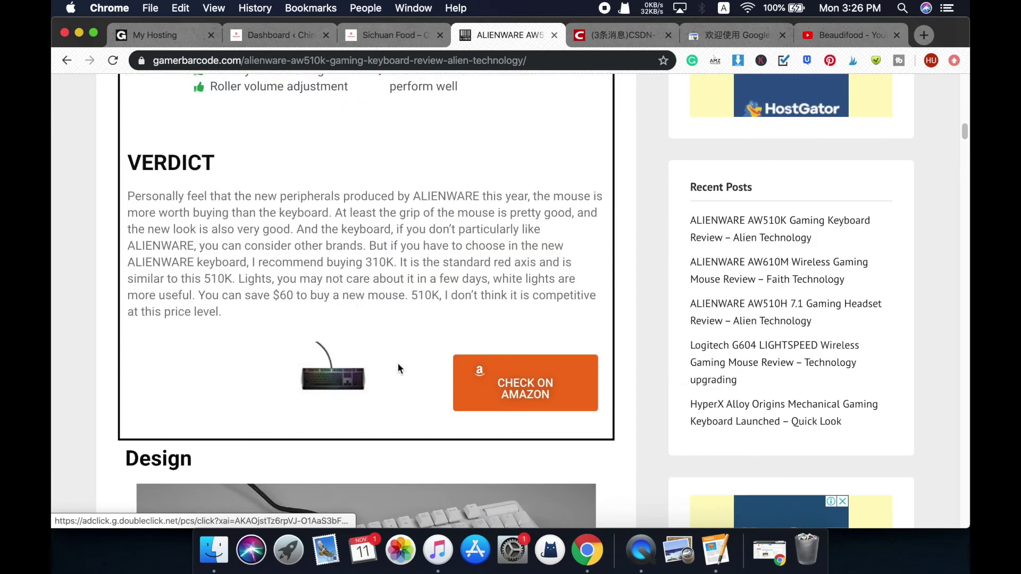
scroll(348, 319, down, 2)
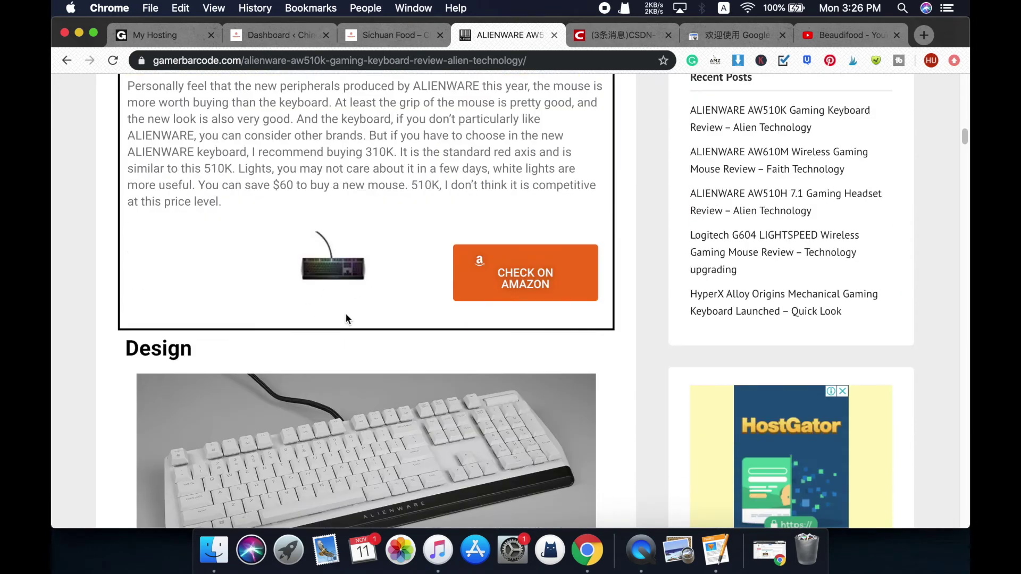
scroll(347, 317, down, 10)
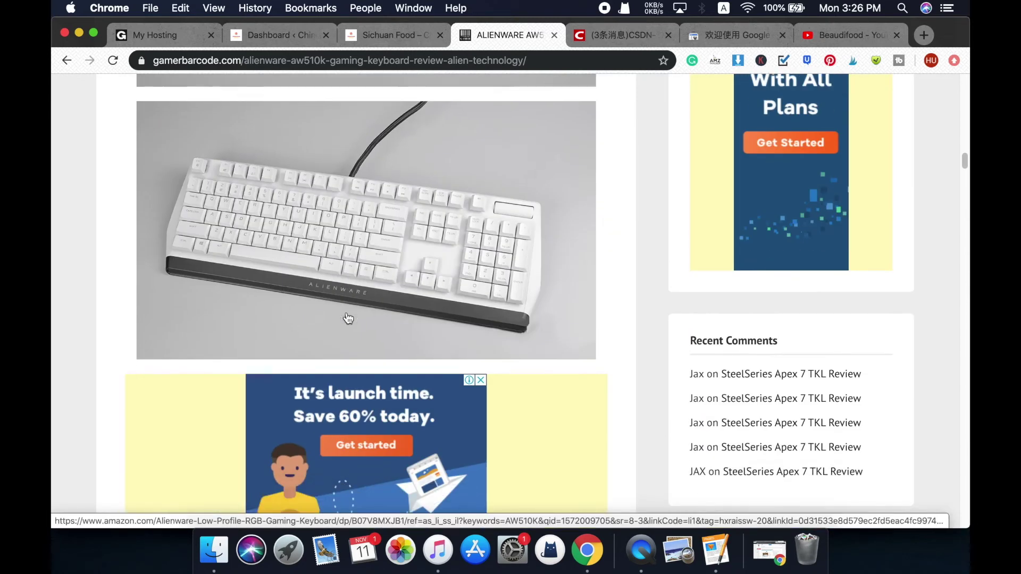
Step: Examine the keyboard review's design section down to Keycap & Switch, noting how photos, text and ads alternate
scroll(348, 318, down, 10)
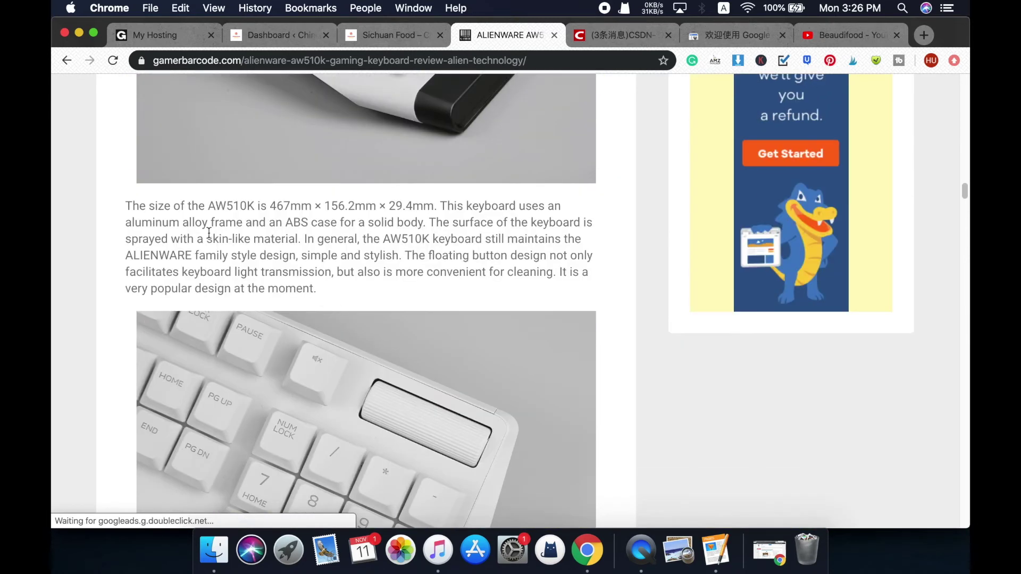
scroll(391, 298, down, 12)
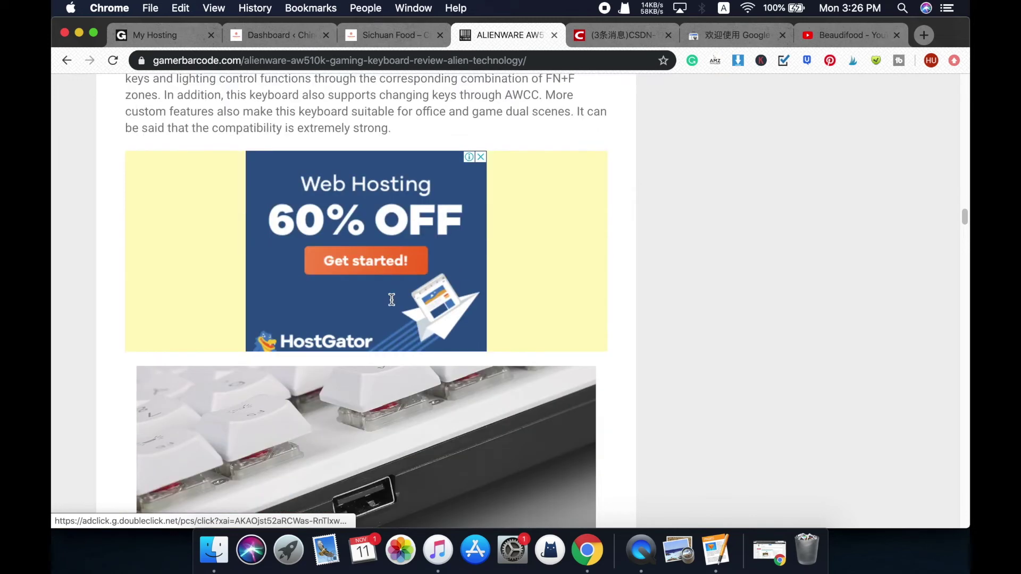
scroll(391, 300, down, 10)
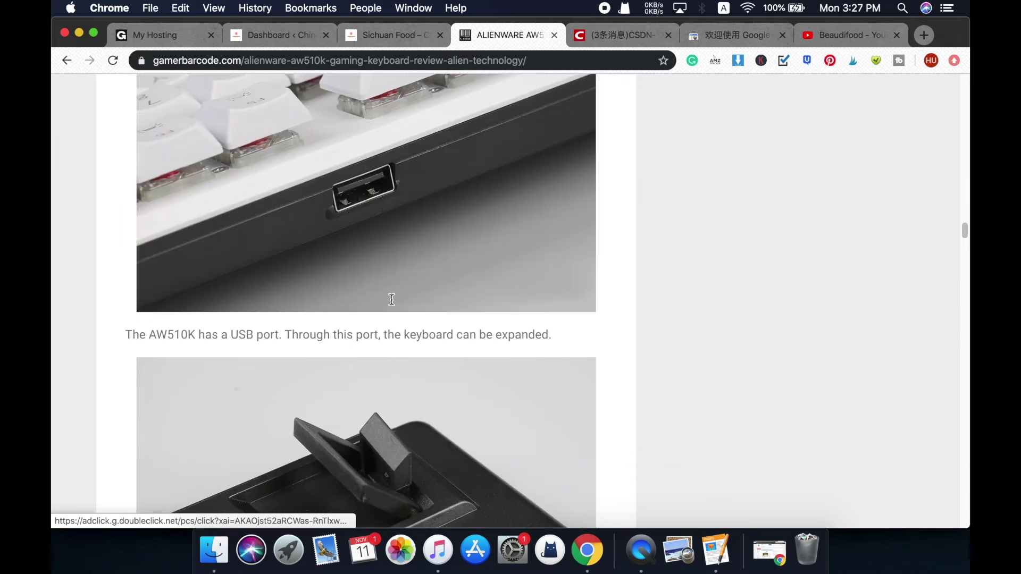
scroll(392, 304, down, 10)
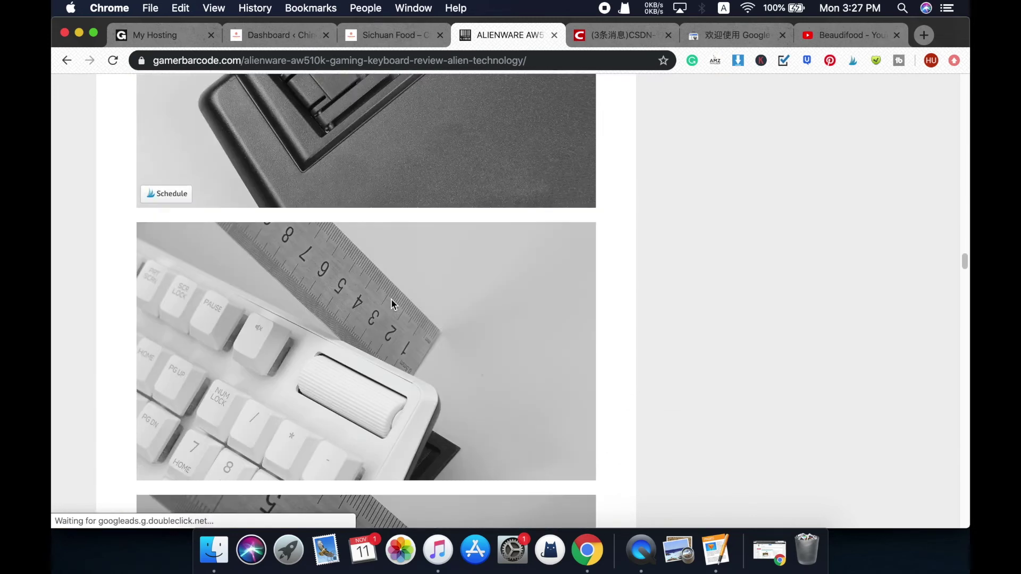
scroll(392, 304, down, 5)
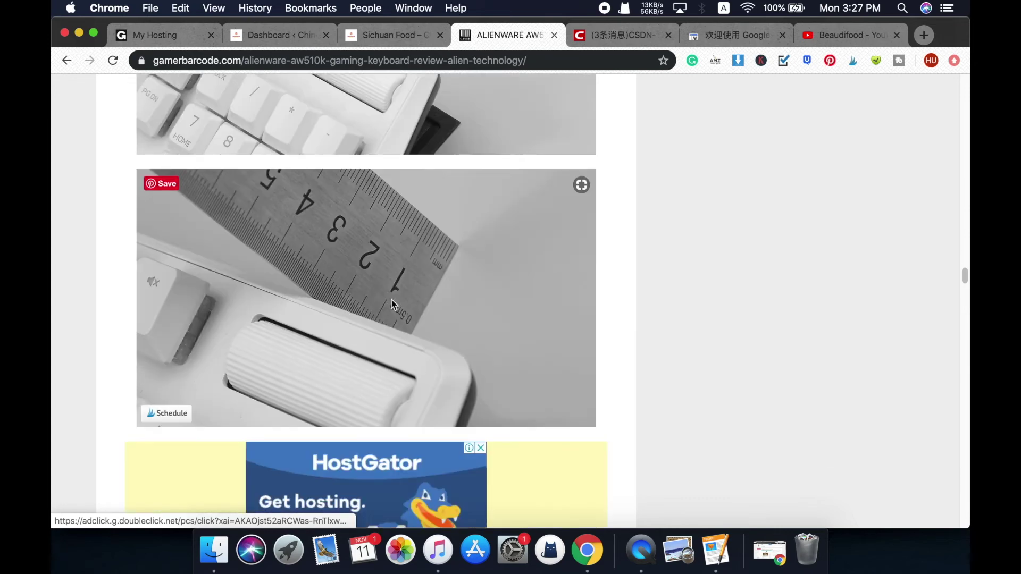
scroll(392, 304, down, 8)
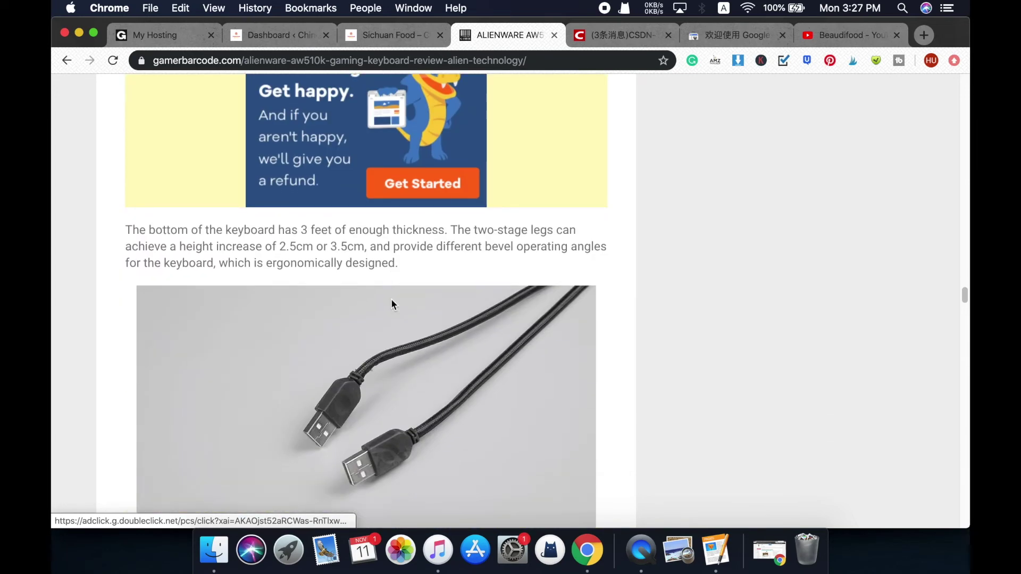
scroll(392, 303, down, 7)
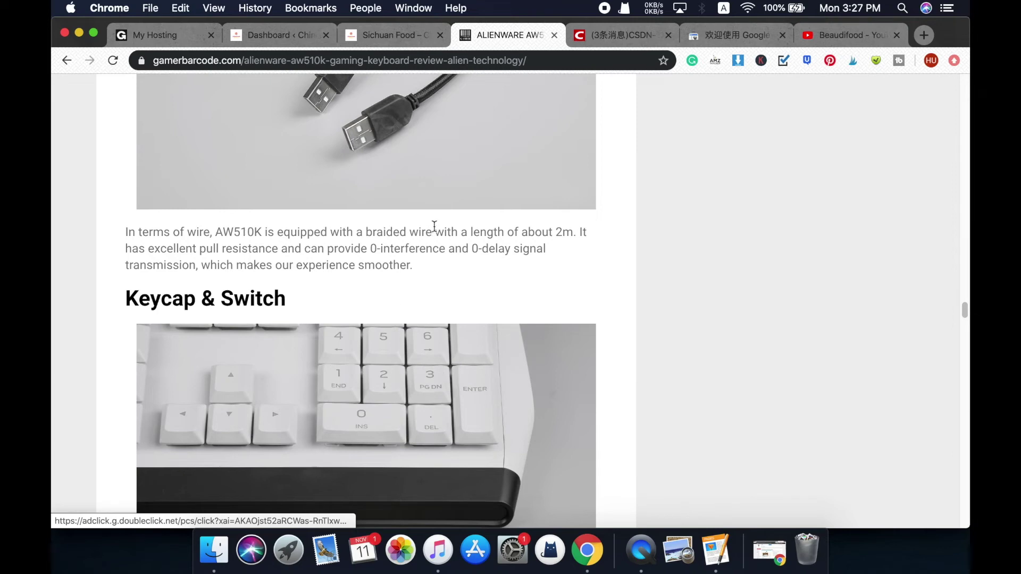
Step: Minimize the browser, bring up the unity articles folder in Finder and open the "why is unity so popular" document
click(78, 33)
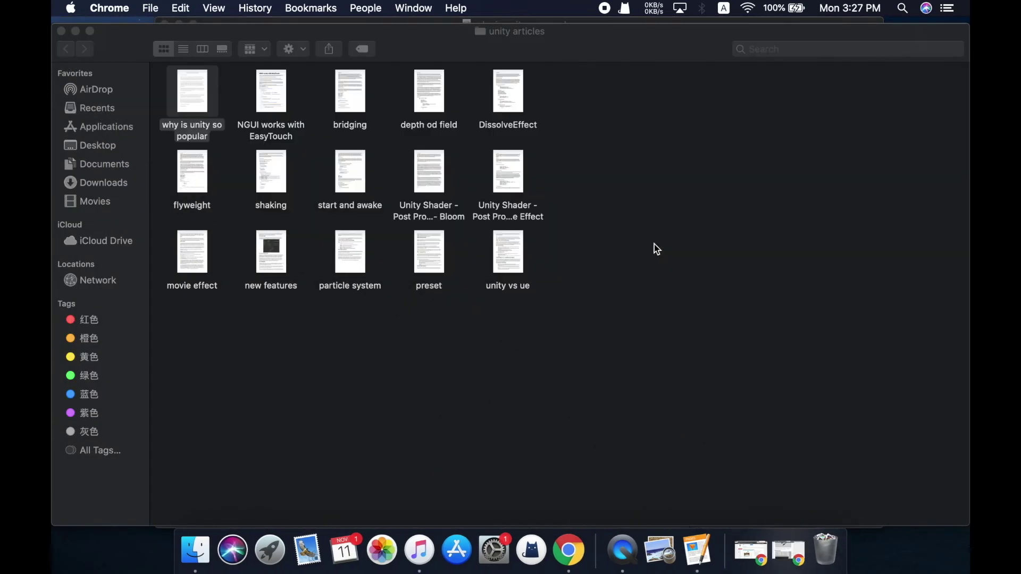
click(618, 283)
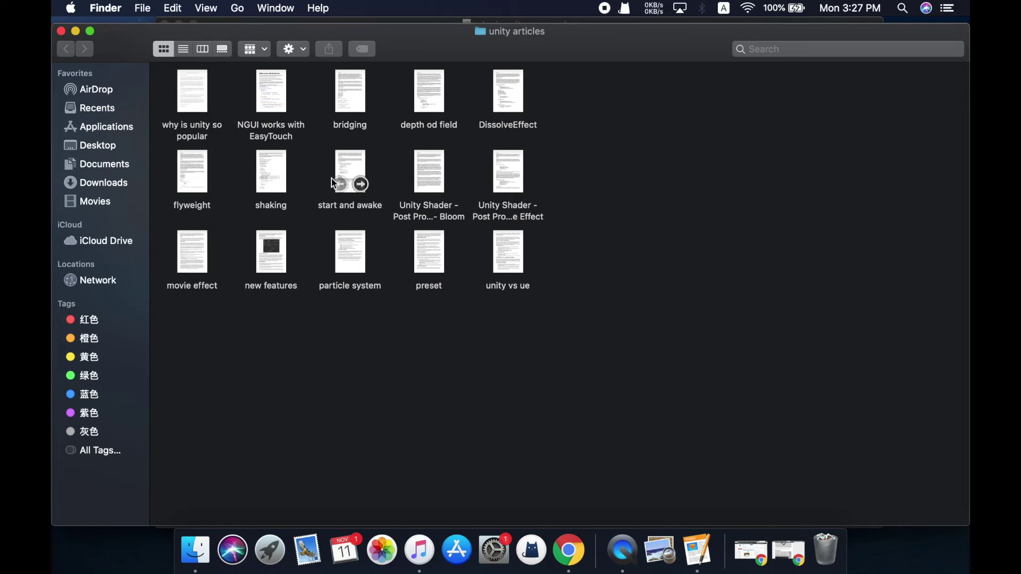
mouse_move(195, 98)
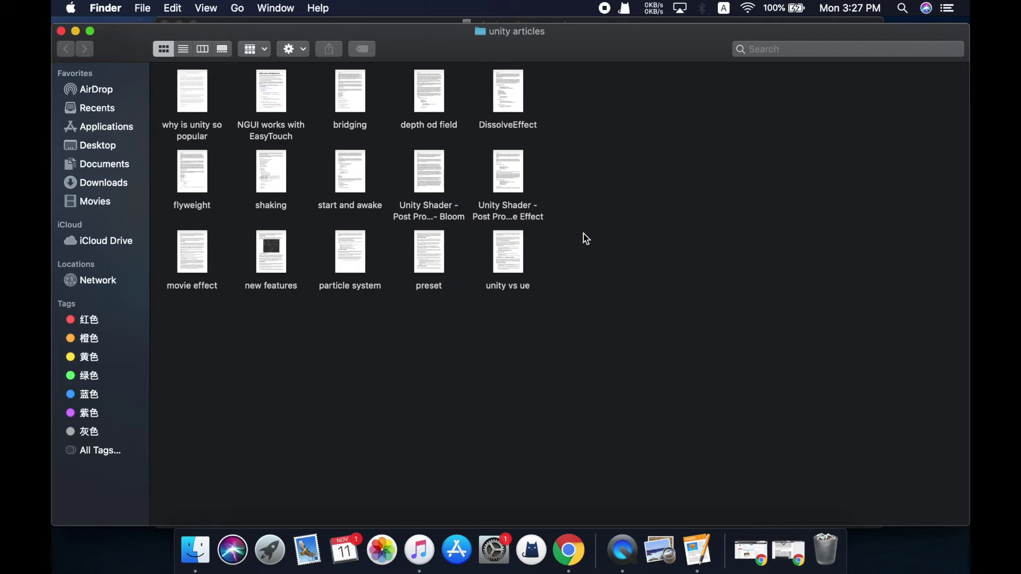
double_click(193, 85)
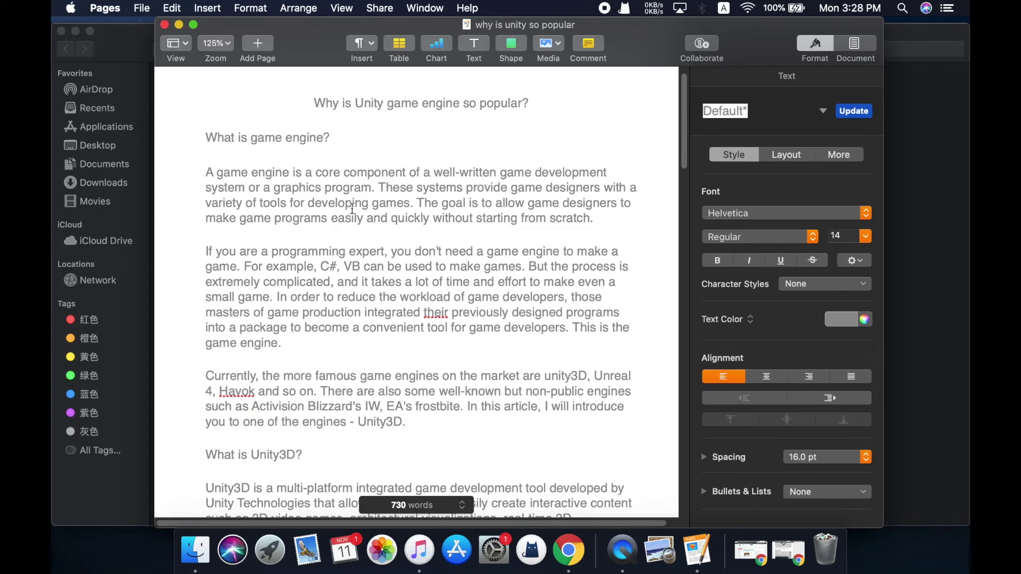
drag(314, 29, 348, 29)
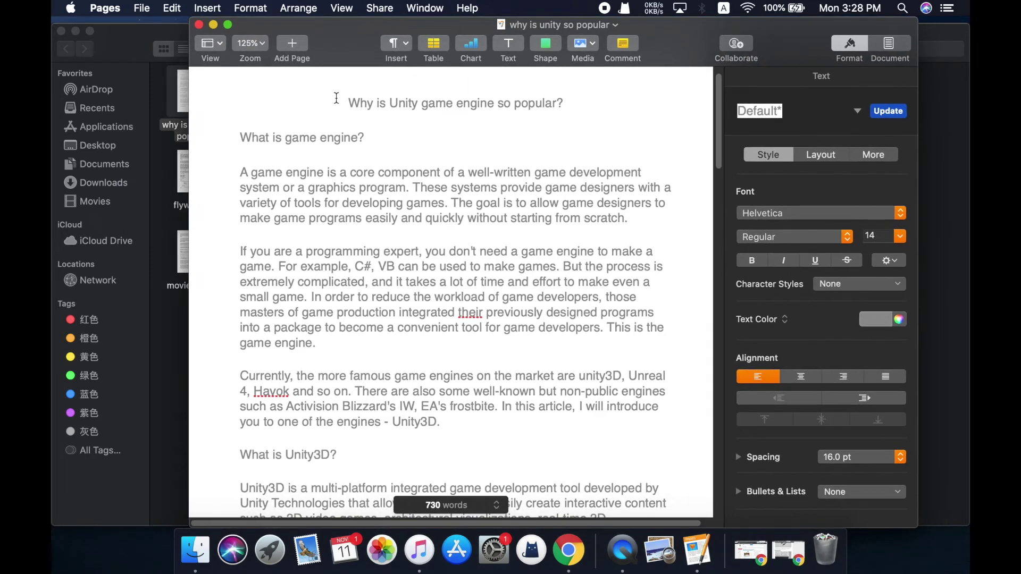
Step: Read through the Unity article's headings and paragraphs to its end and return to its title
scroll(503, 254, down, 2)
scroll(503, 255, down, 13)
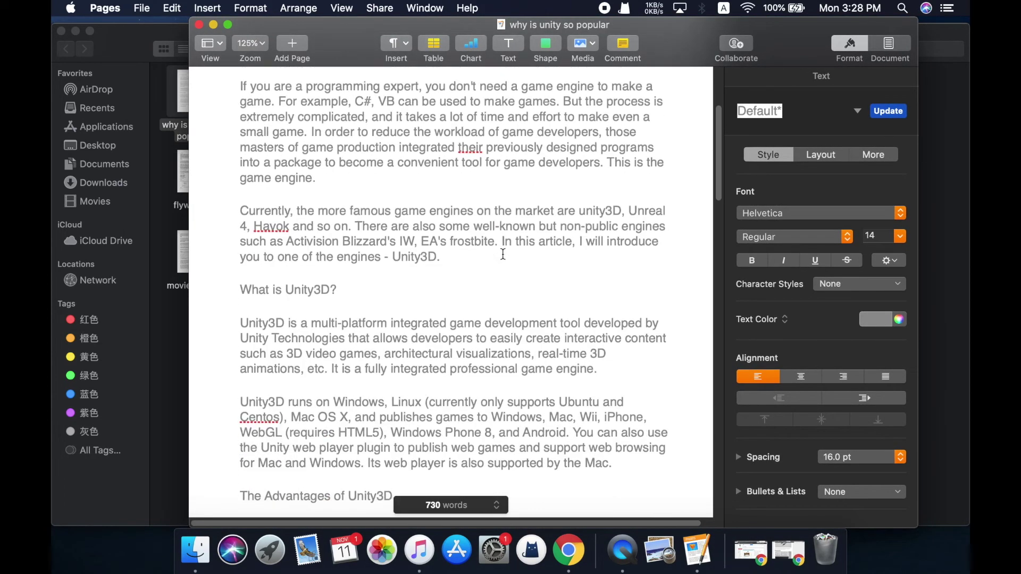
scroll(503, 255, down, 16)
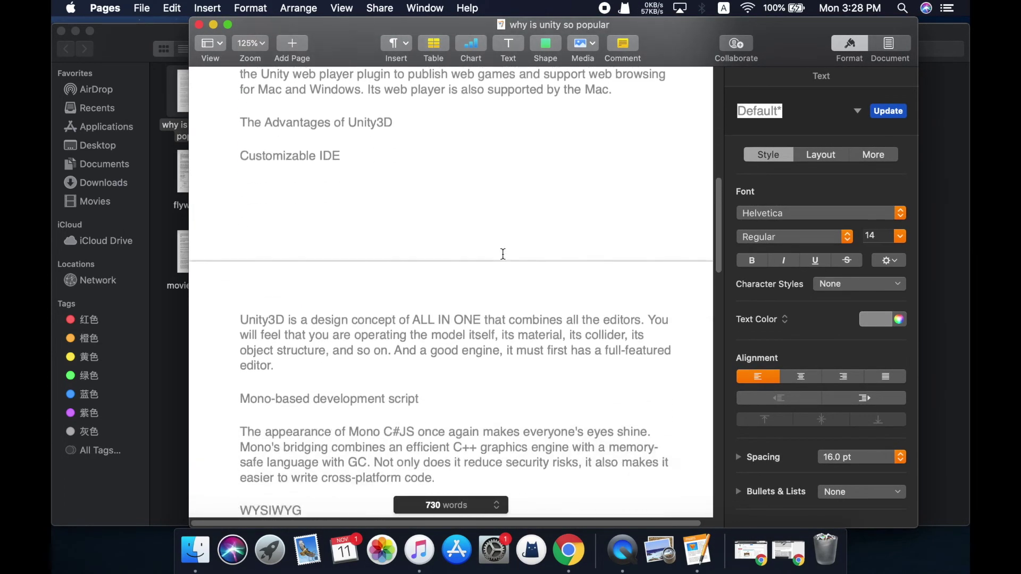
scroll(503, 255, down, 8)
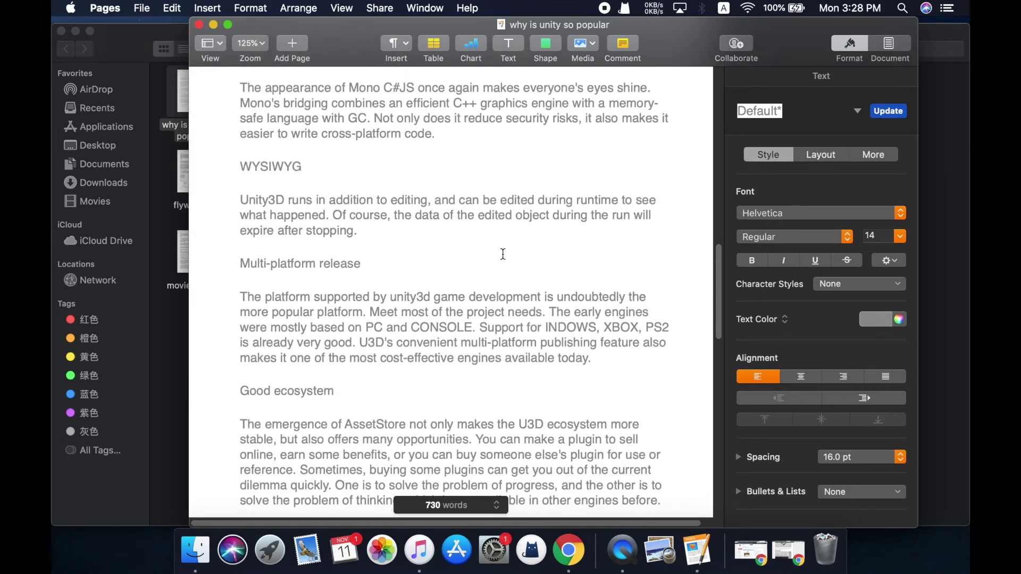
scroll(503, 254, down, 4)
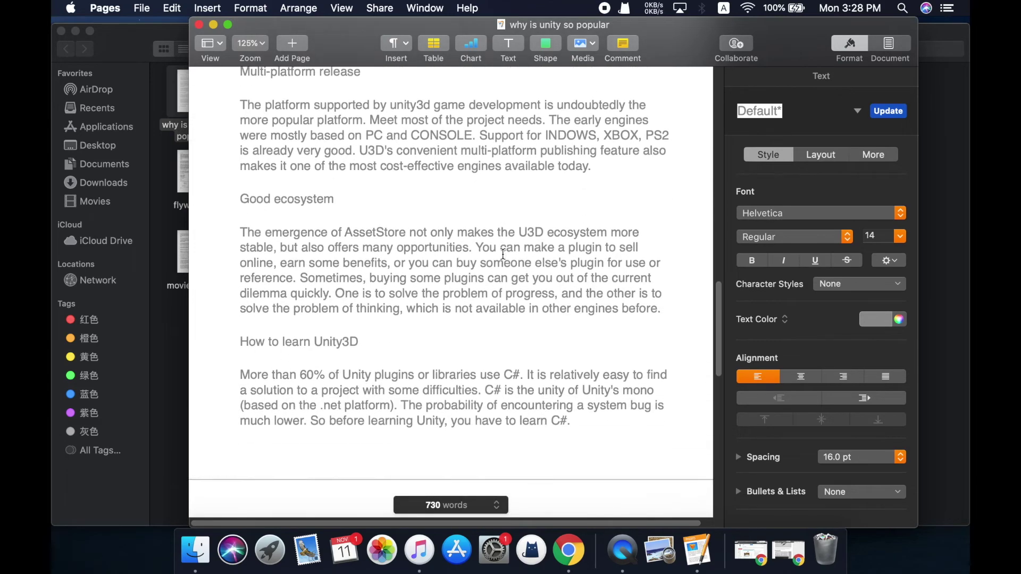
scroll(490, 253, down, 5)
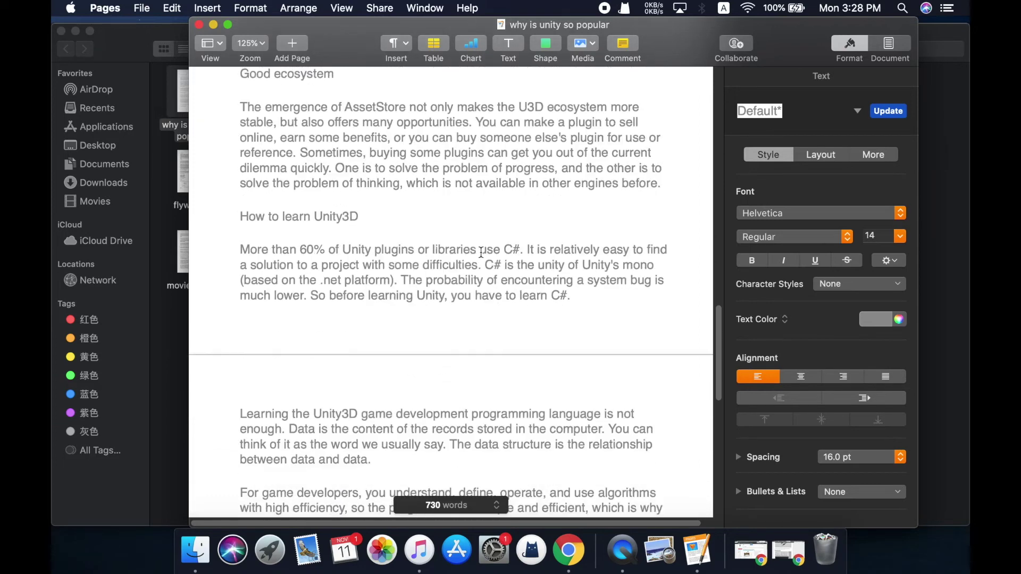
scroll(481, 252, down, 8)
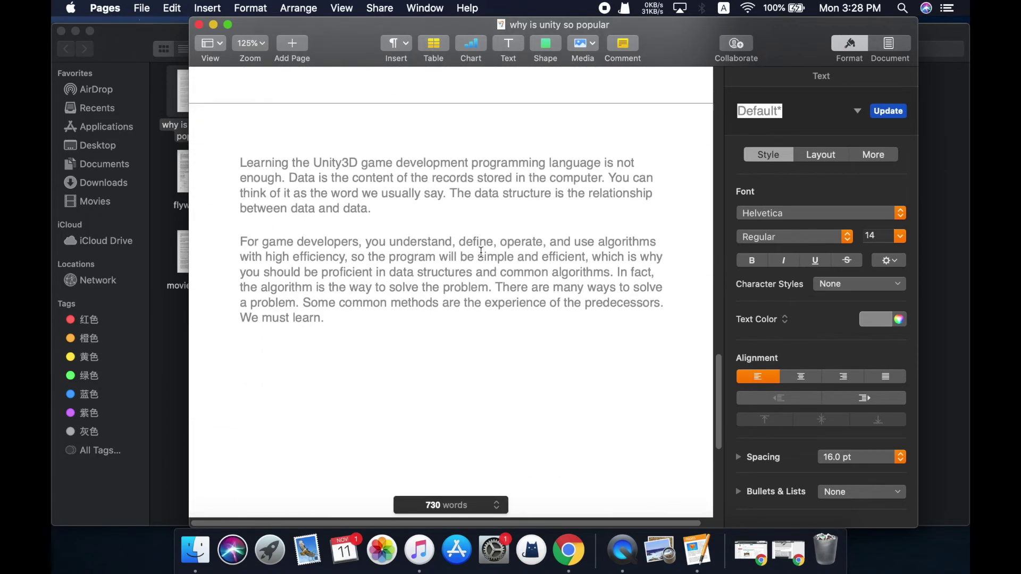
scroll(481, 252, up, 8)
scroll(481, 252, up, 18)
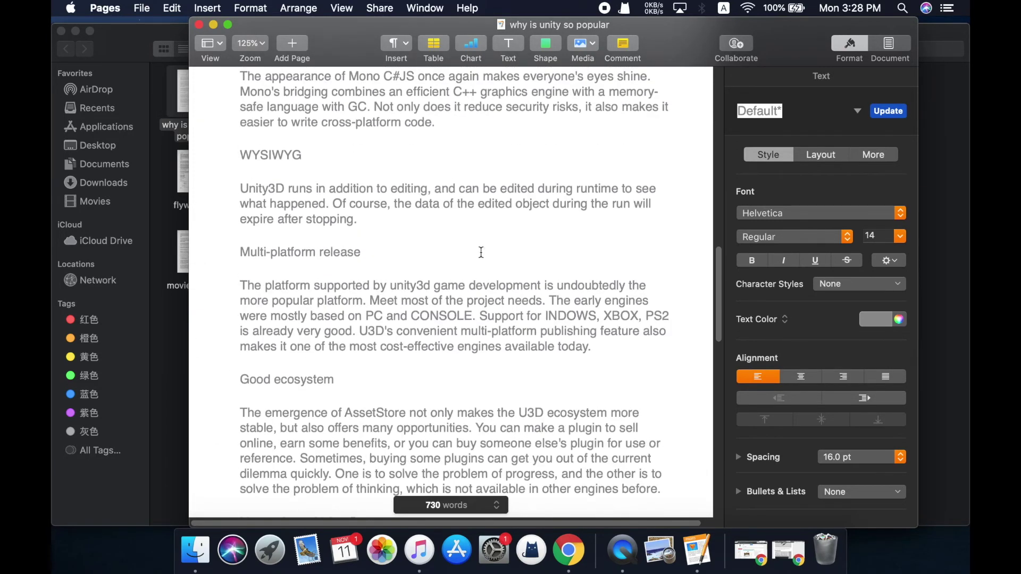
scroll(481, 252, up, 18)
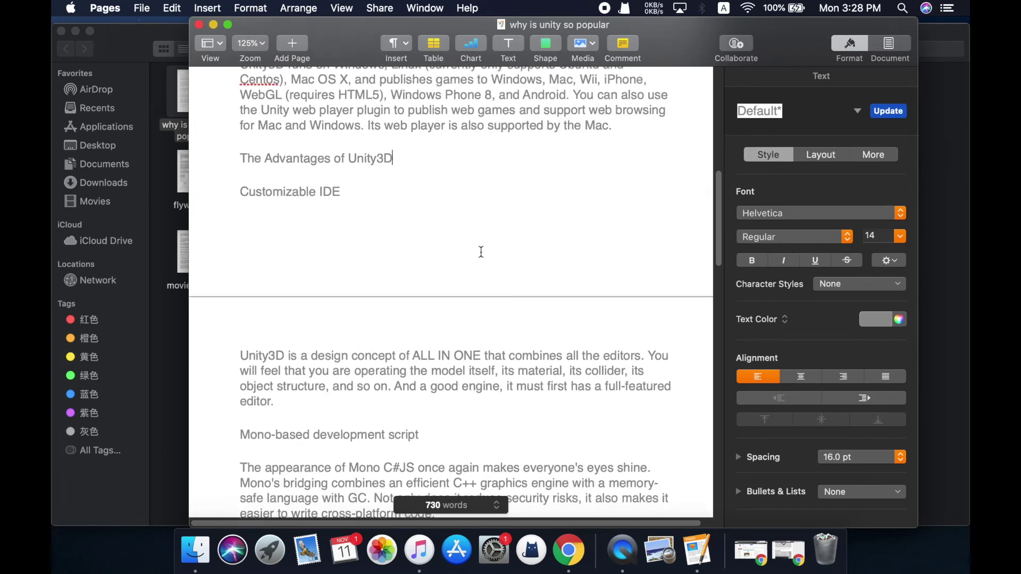
scroll(482, 251, up, 8)
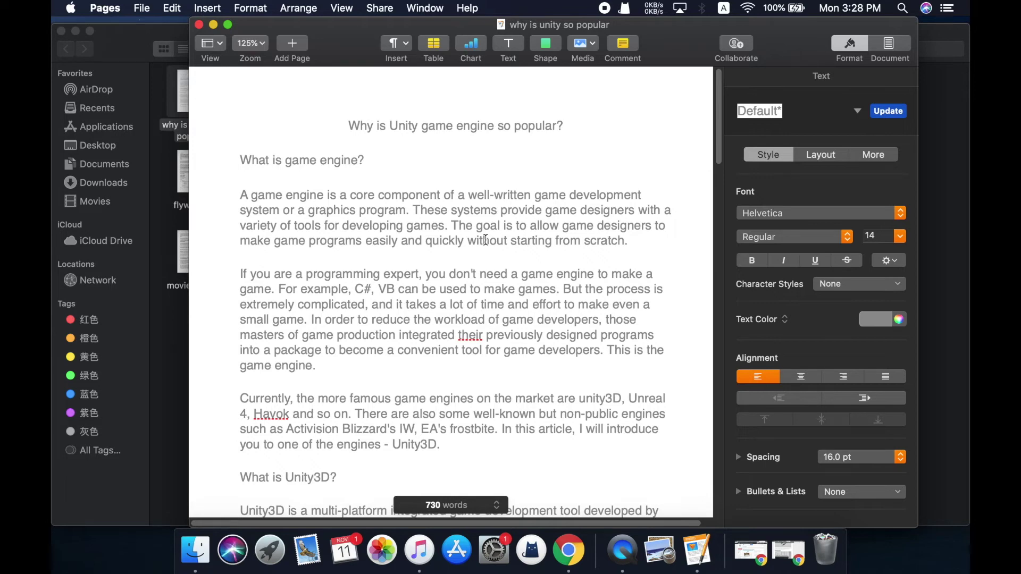
Step: Close the "why is unity so popular" document and go back to the unity articles folder in Finder
click(198, 25)
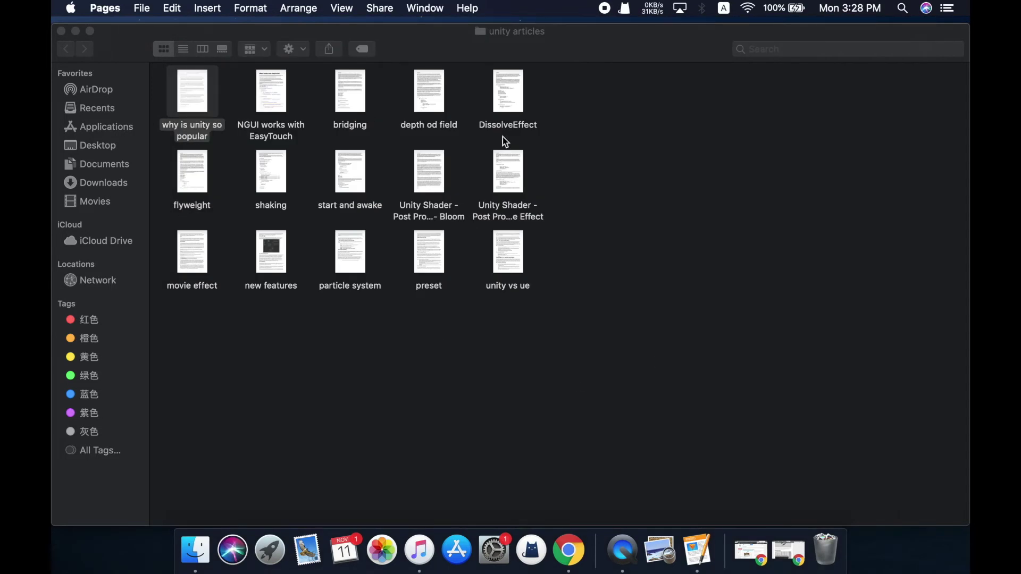
click(599, 252)
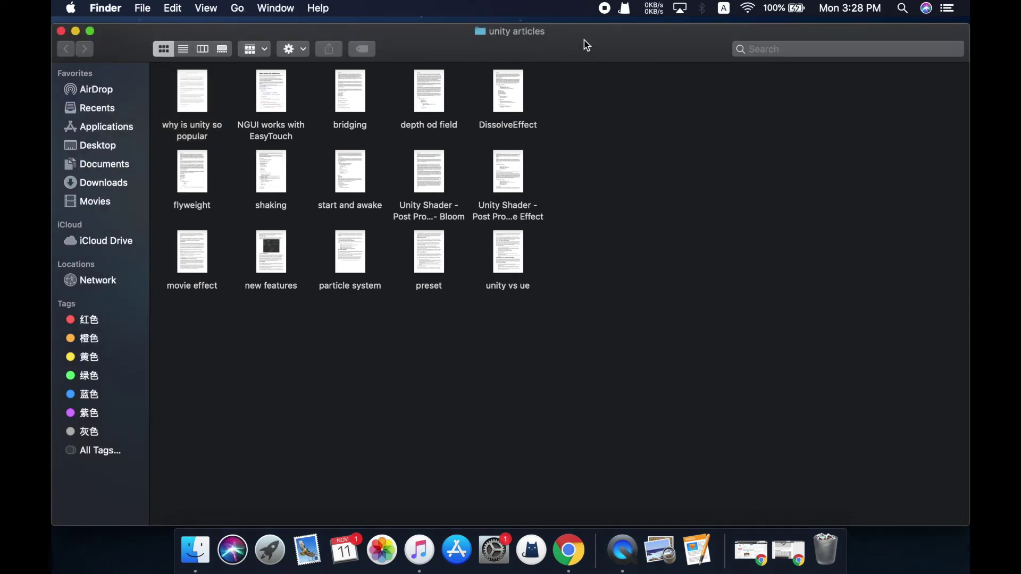
drag(587, 45, 587, 39)
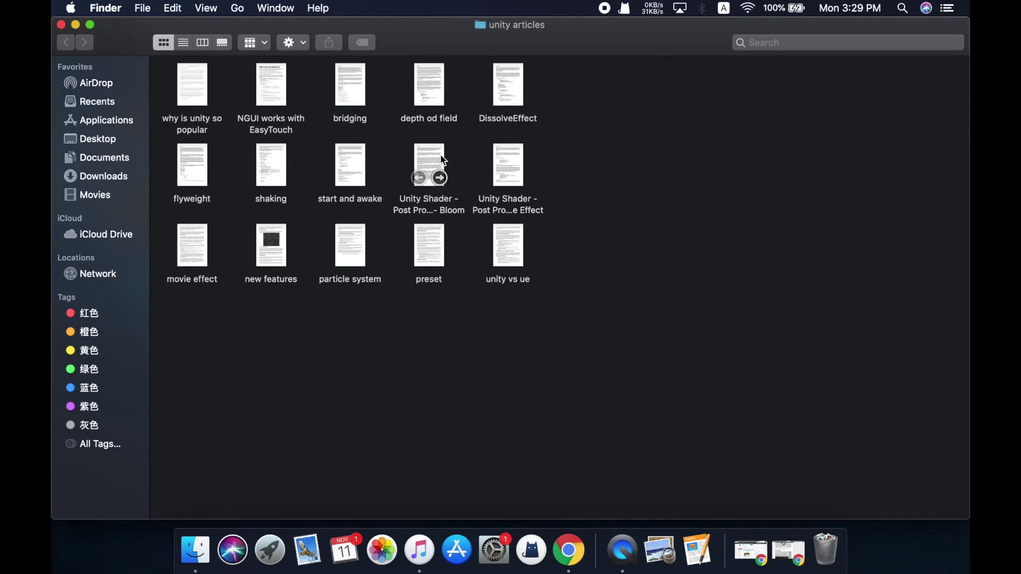
Step: Switch to Chrome, minimize the Wealthy Affiliate window and restore the window showing the Gamer Barcode keyboard review
click(567, 556)
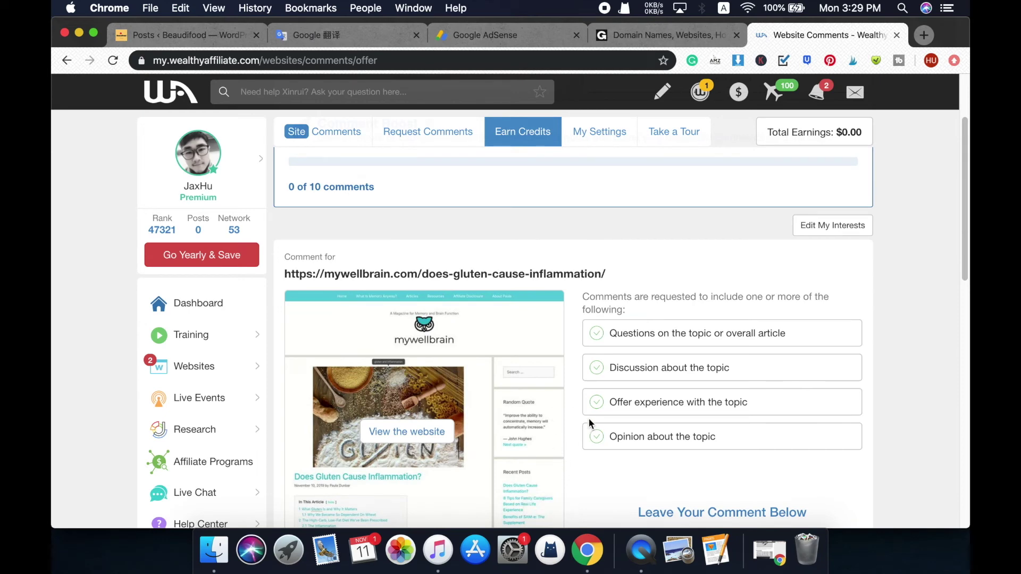
click(79, 33)
click(758, 559)
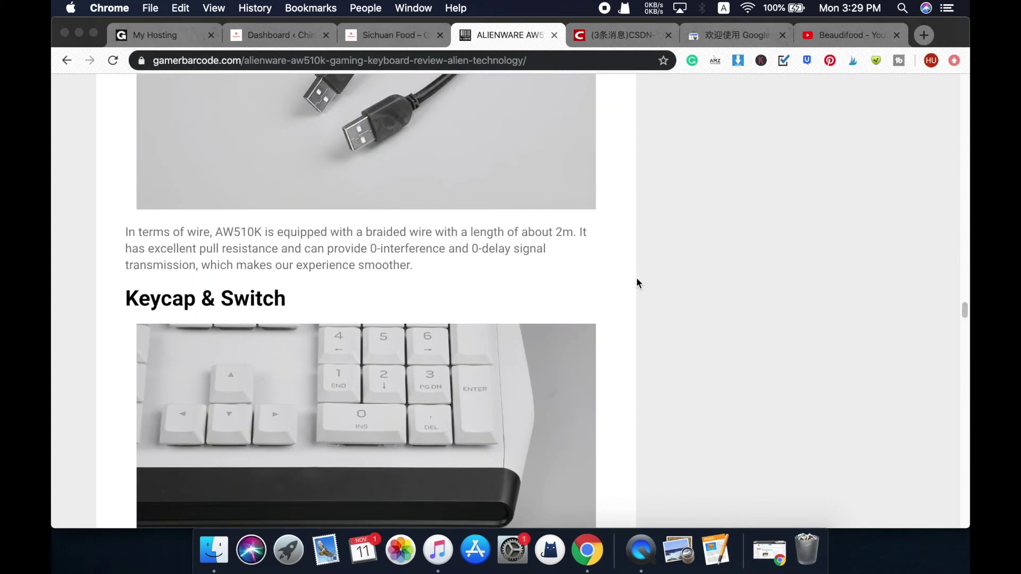
Step: Switch to the CSDN site, open its Java category and look through the article listing
click(618, 39)
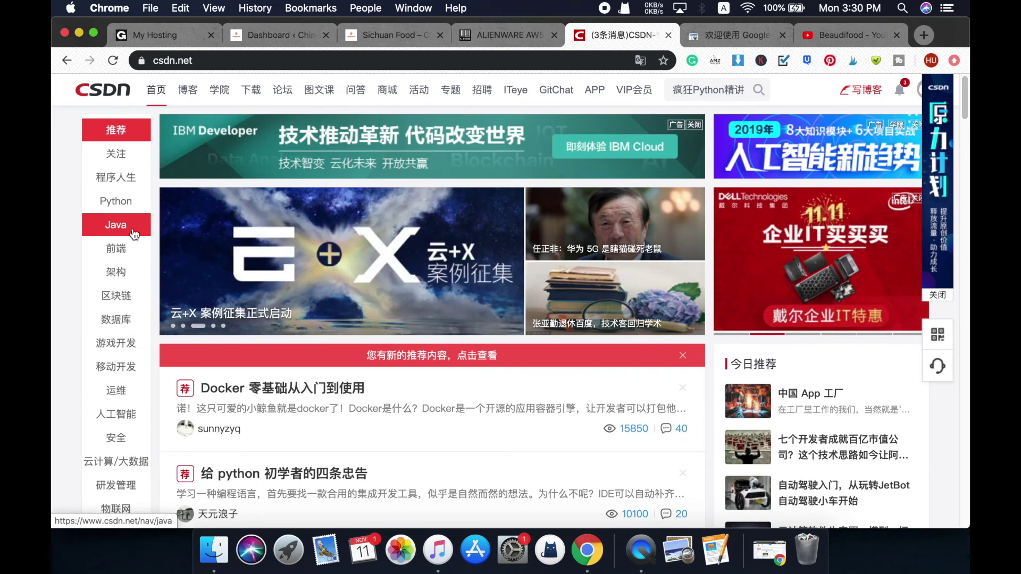
click(134, 234)
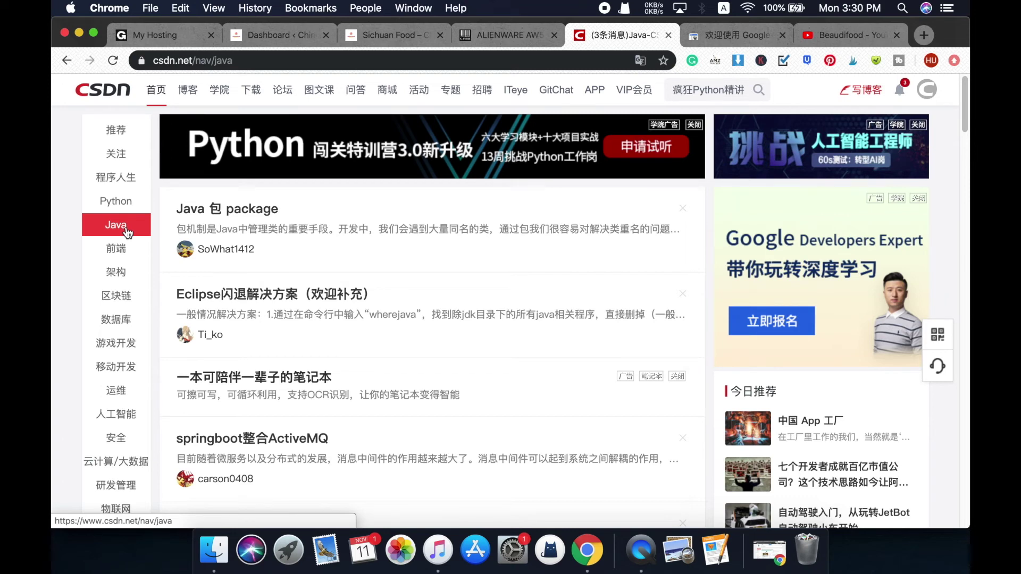
scroll(292, 391, down, 3)
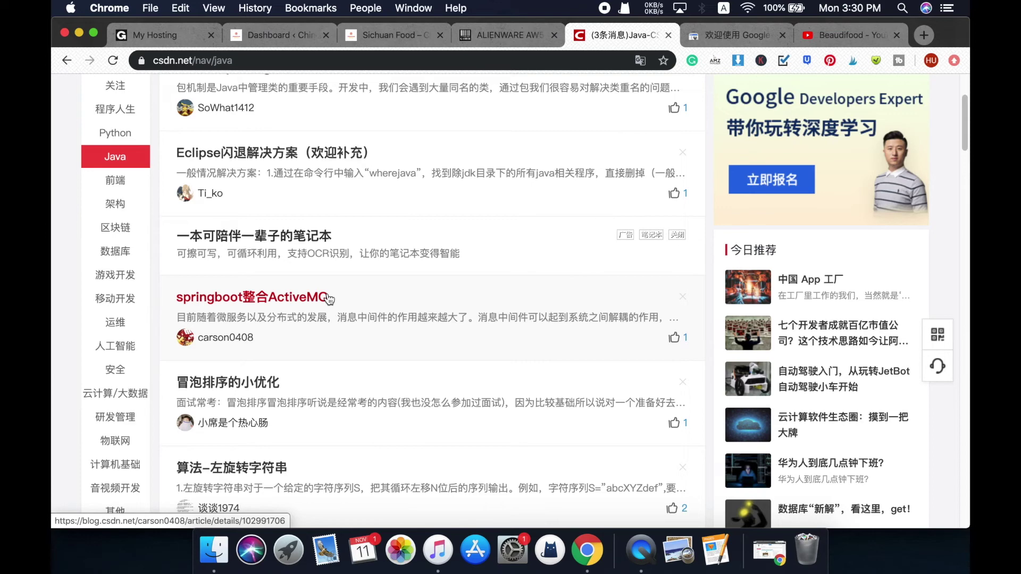
Step: Check the navigation of the Chinese food site's Sichuan Food page for comparison and return to CSDN's Java listing
click(385, 38)
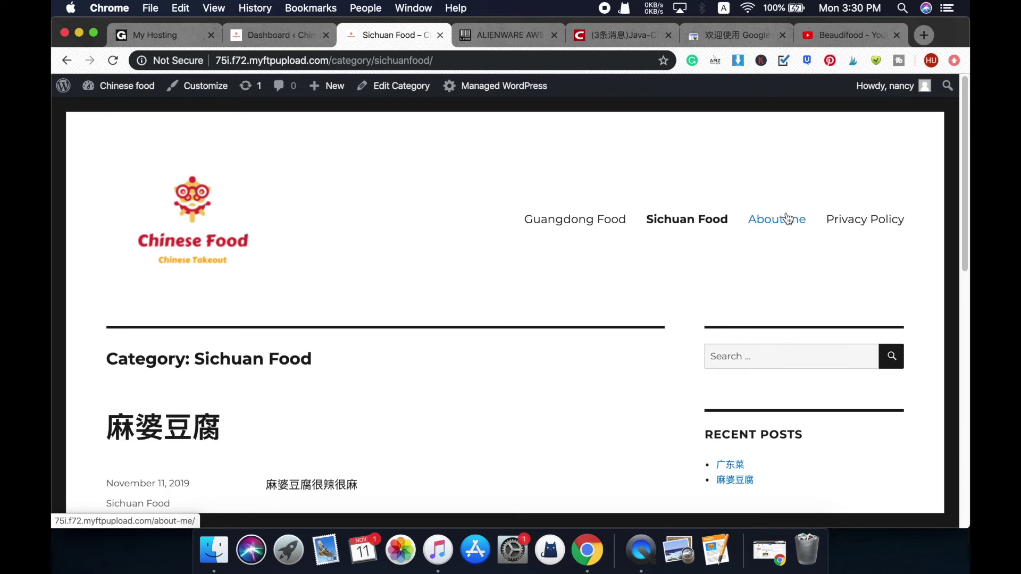
click(639, 36)
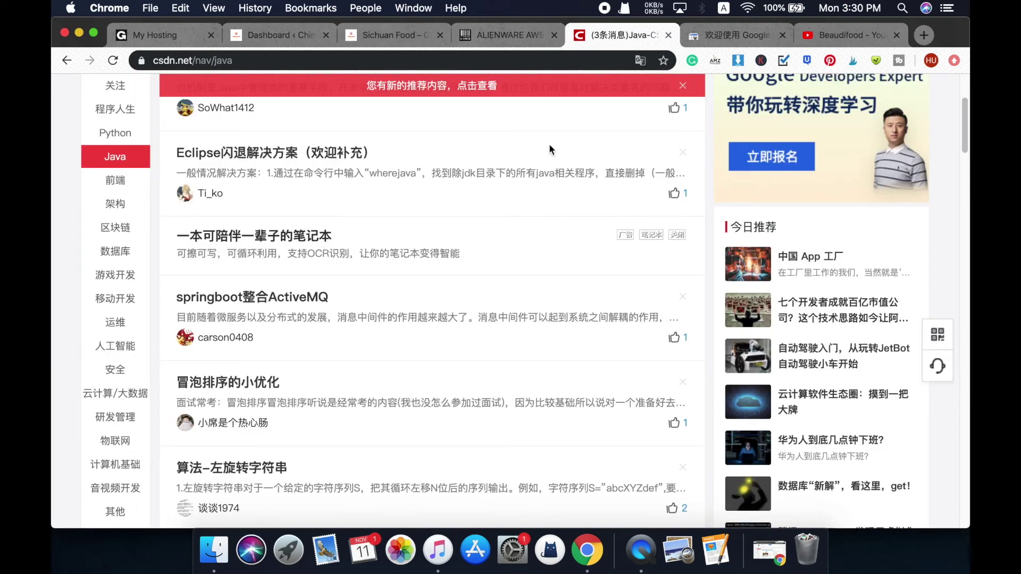